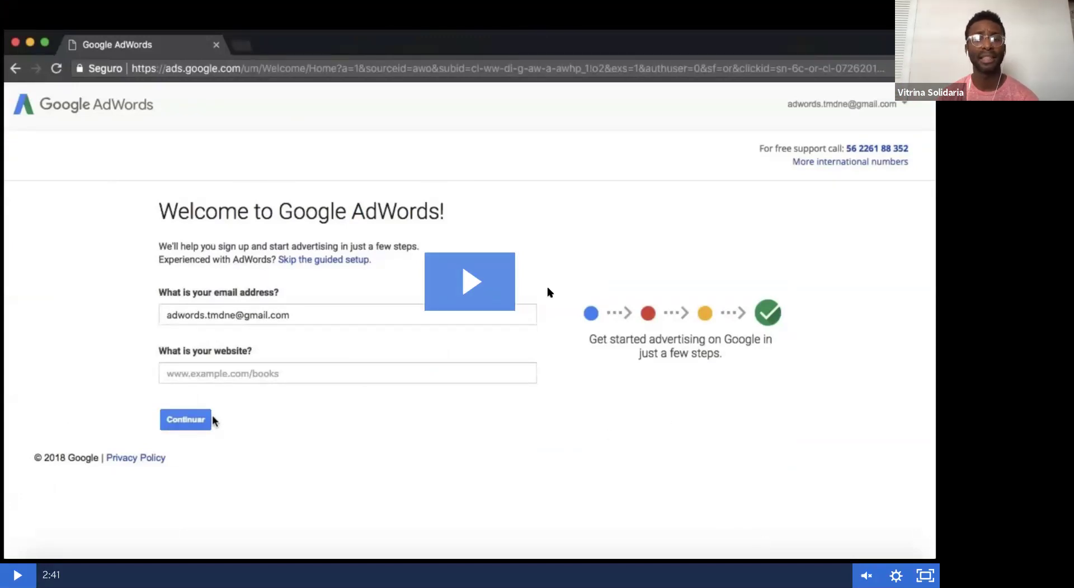
- Watch the lesson video on creating a Google Ads account, pausing it at the AdWords welcome page
click(472, 296)
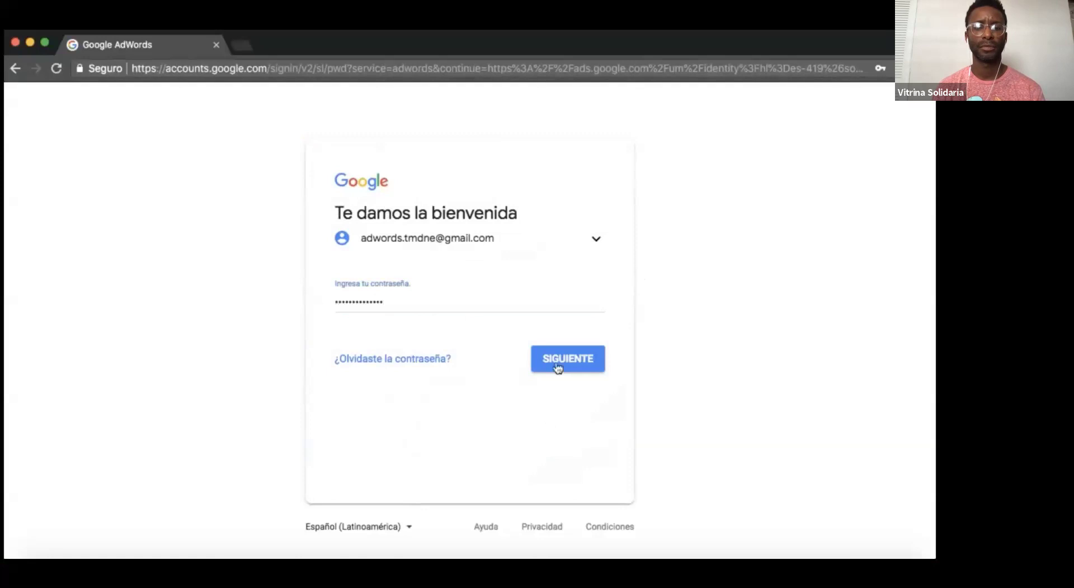
mouse_move(727, 497)
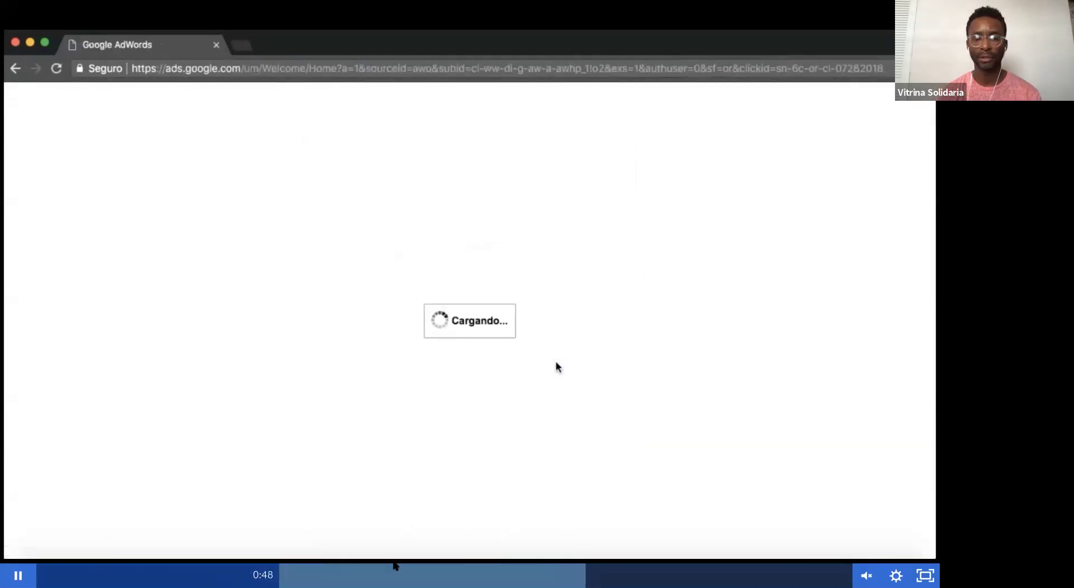
click(390, 474)
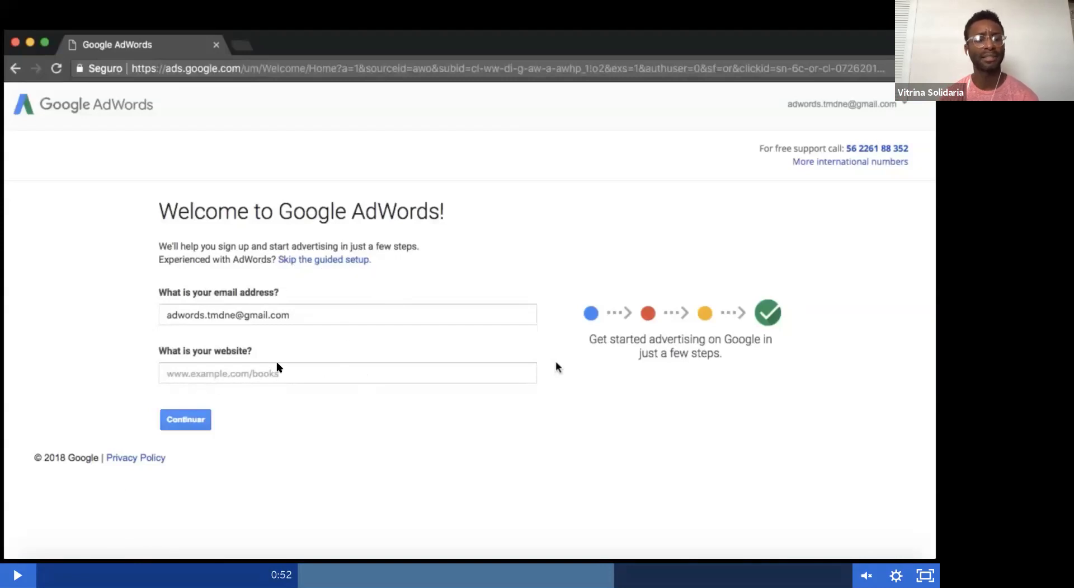
click(31, 570)
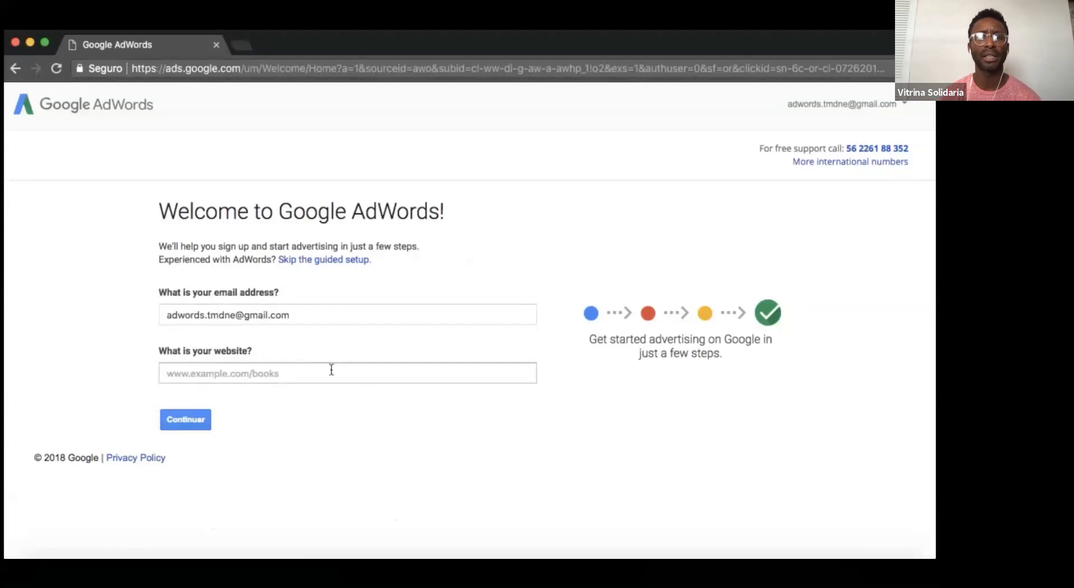
mouse_move(393, 513)
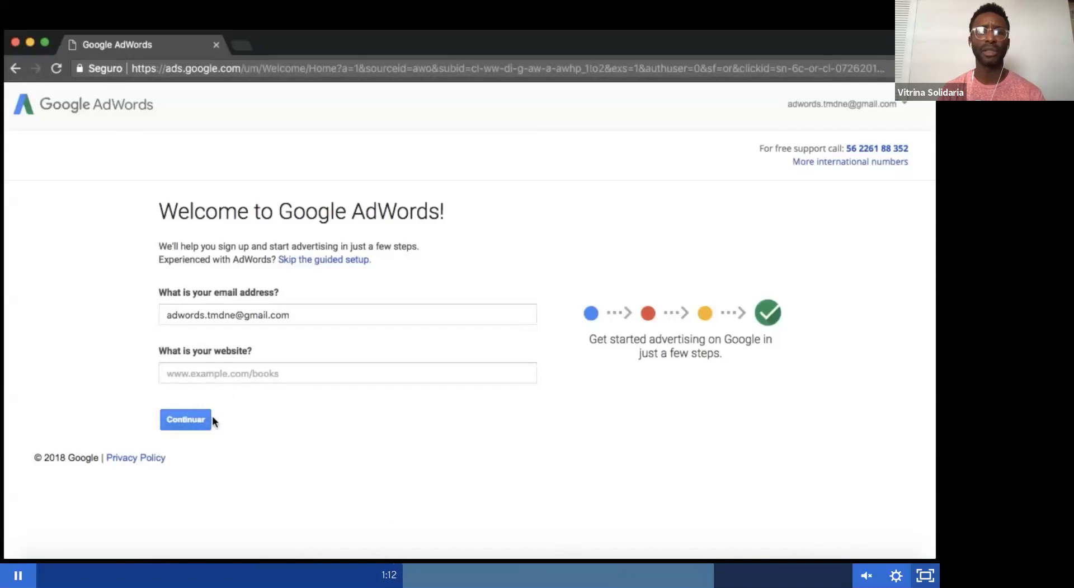
key(space)
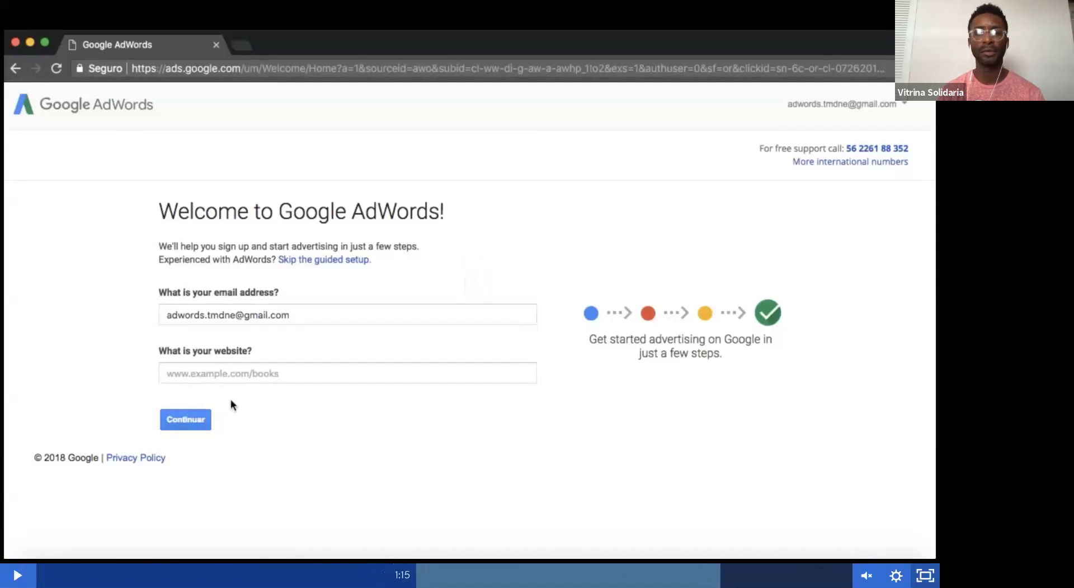
- Leave the full-screen lesson, sign in to Google Ads with the BDM Digital Marketing account and start a new Google Ads account
click(925, 574)
drag(225, 23, 422, 26)
click(219, 23)
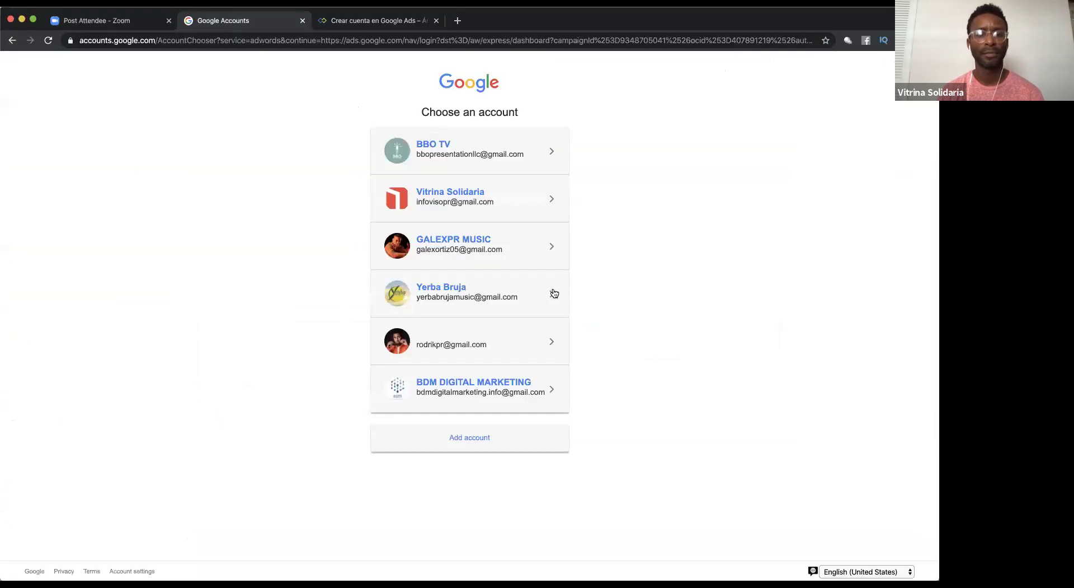
click(448, 385)
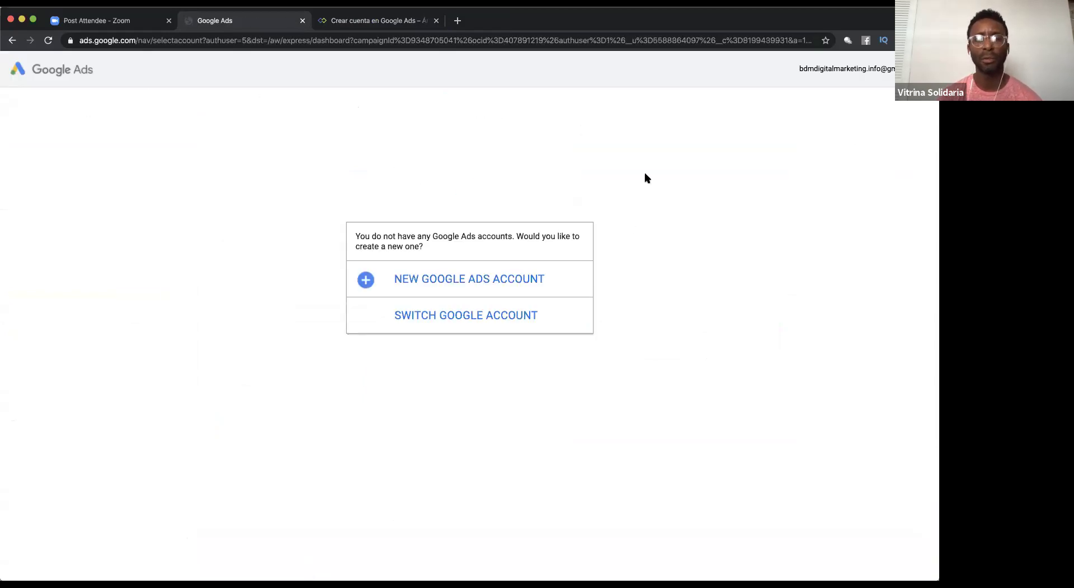
click(521, 284)
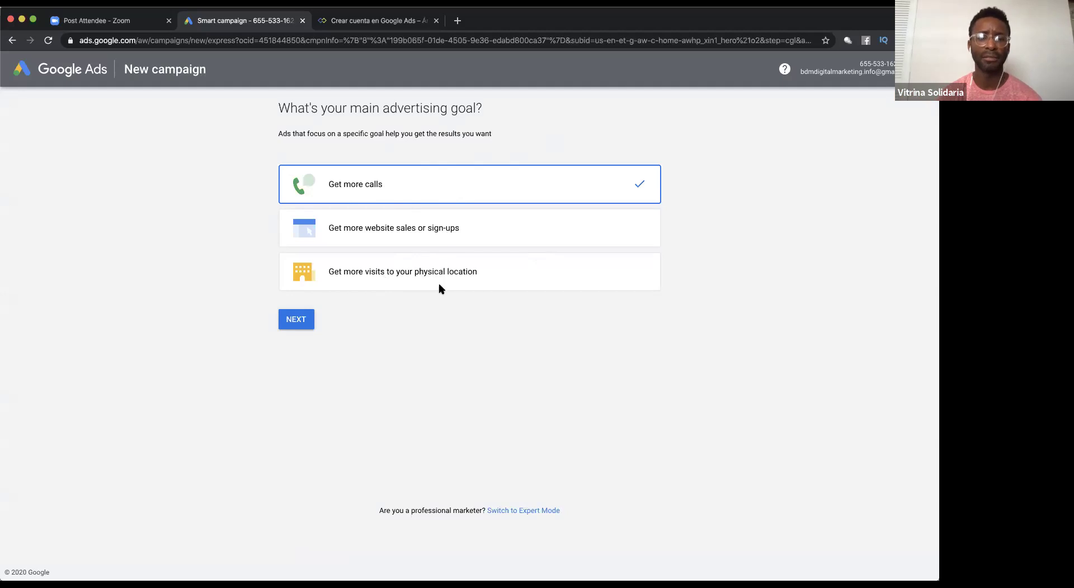
- Look through the advertising goals, set the main goal to "Get more calls" and continue to the business description
click(468, 239)
click(478, 273)
click(480, 186)
click(481, 234)
click(475, 272)
click(402, 239)
click(415, 188)
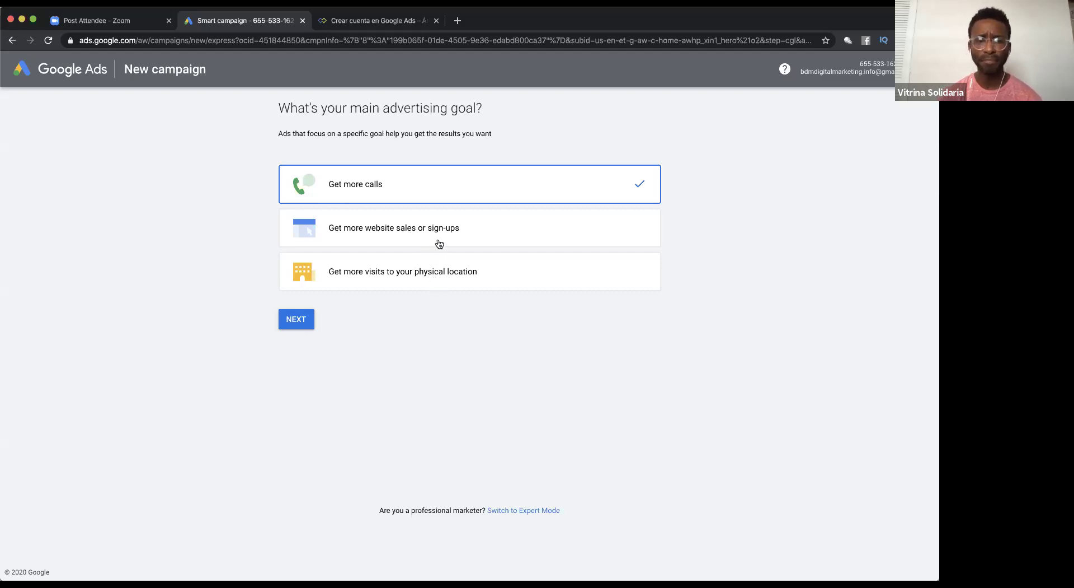
click(297, 323)
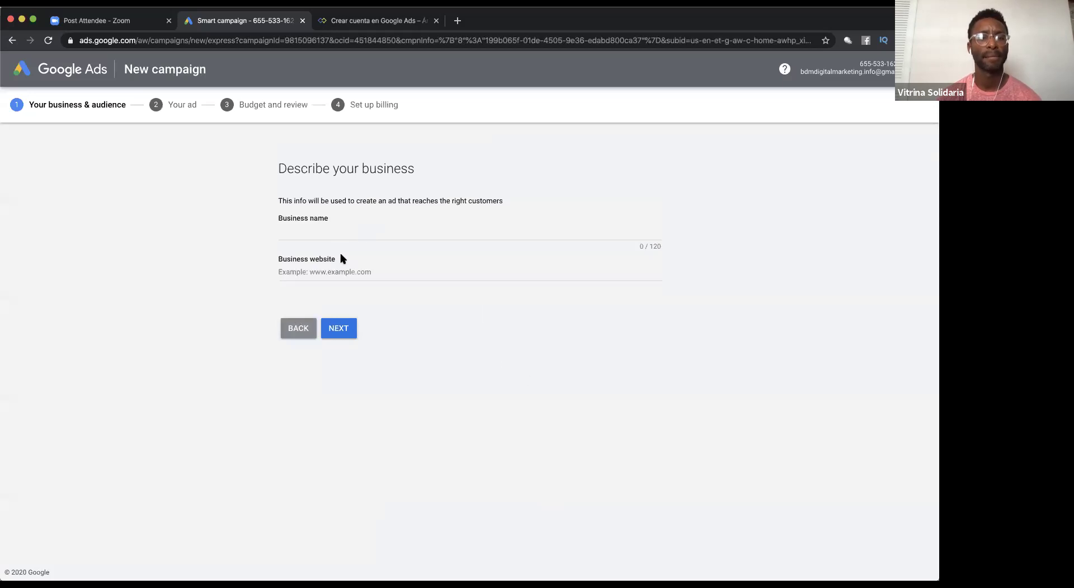
- Enter "BDM Digital Marketing Solution" as the business name
click(331, 230)
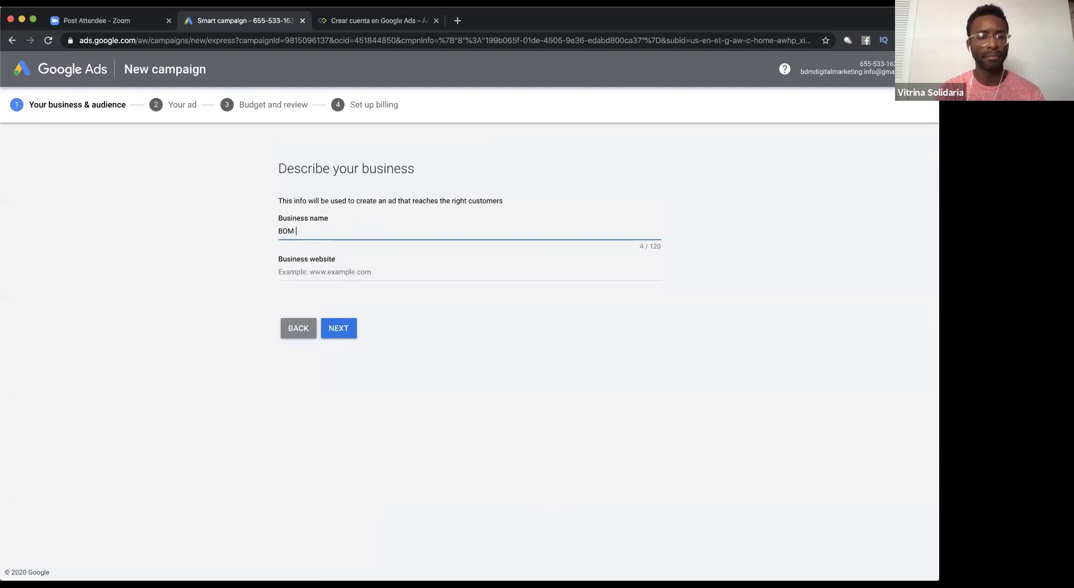
text(igit)
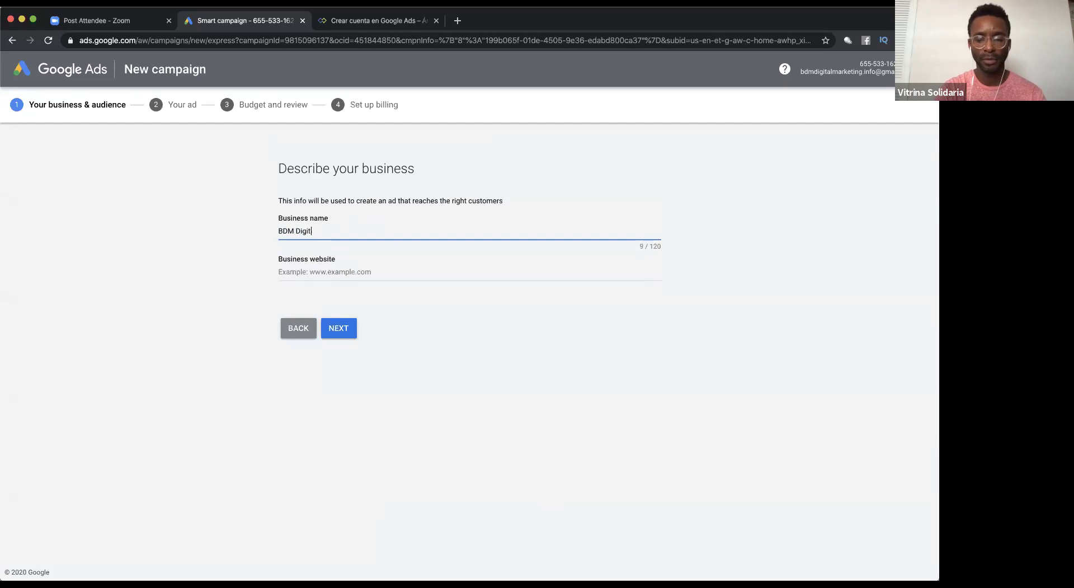
text(al Marketing)
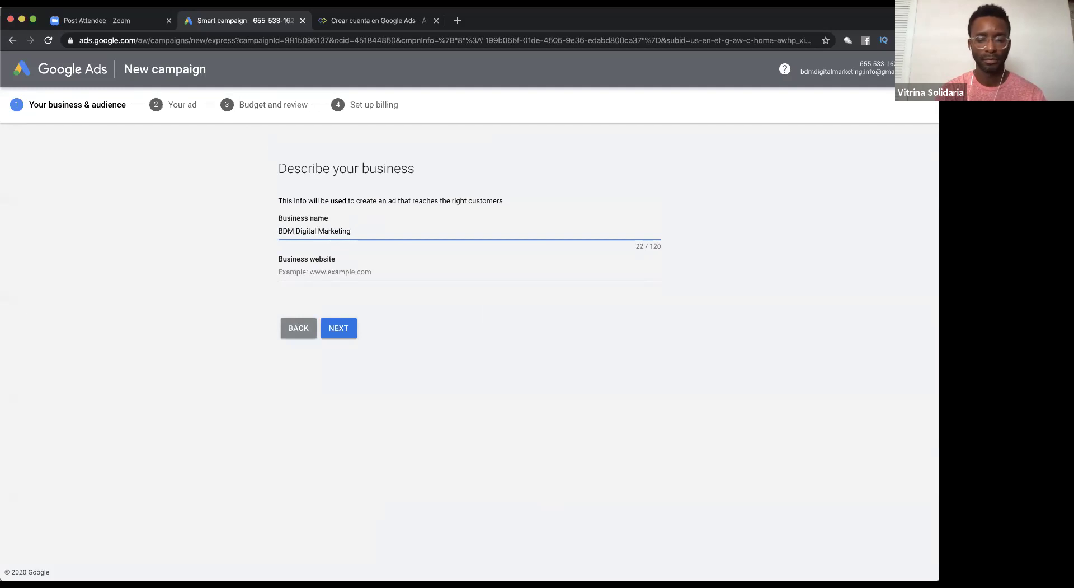
text(Solution)
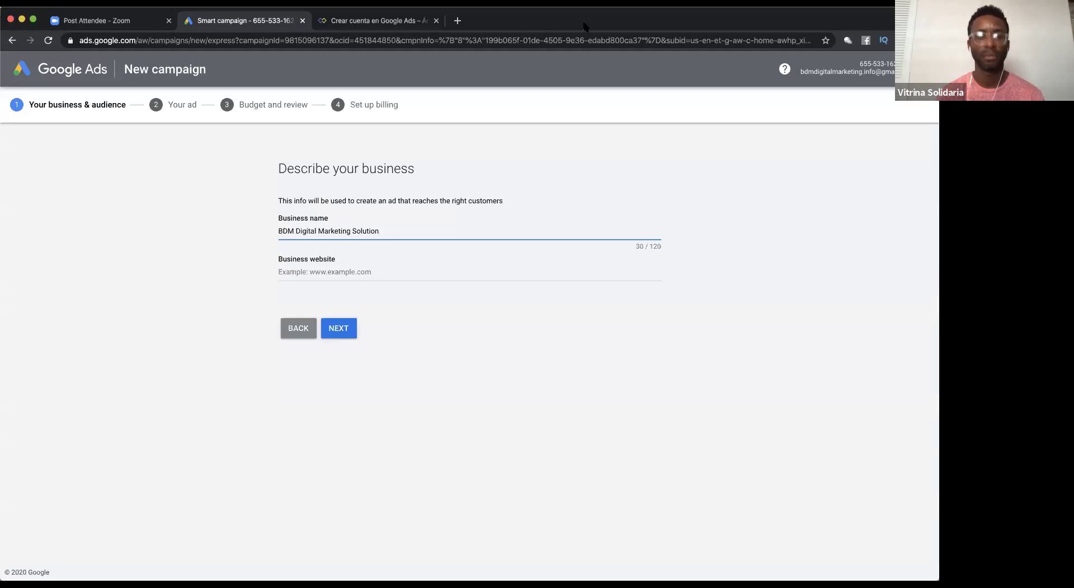
- Open bdmdigitalmarketing.com in a new browser tab and copy its web address
click(457, 20)
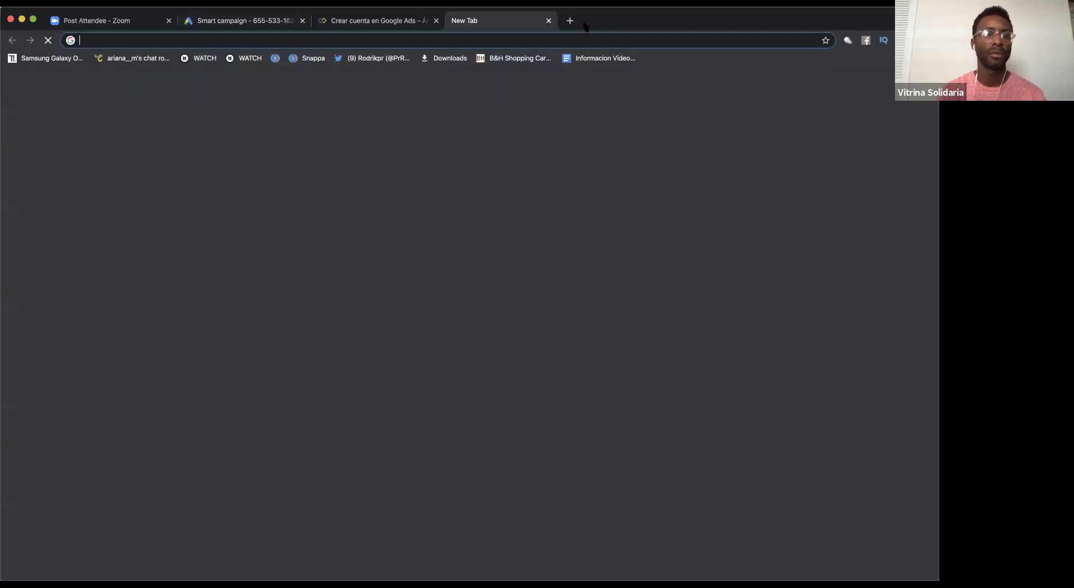
click(146, 38)
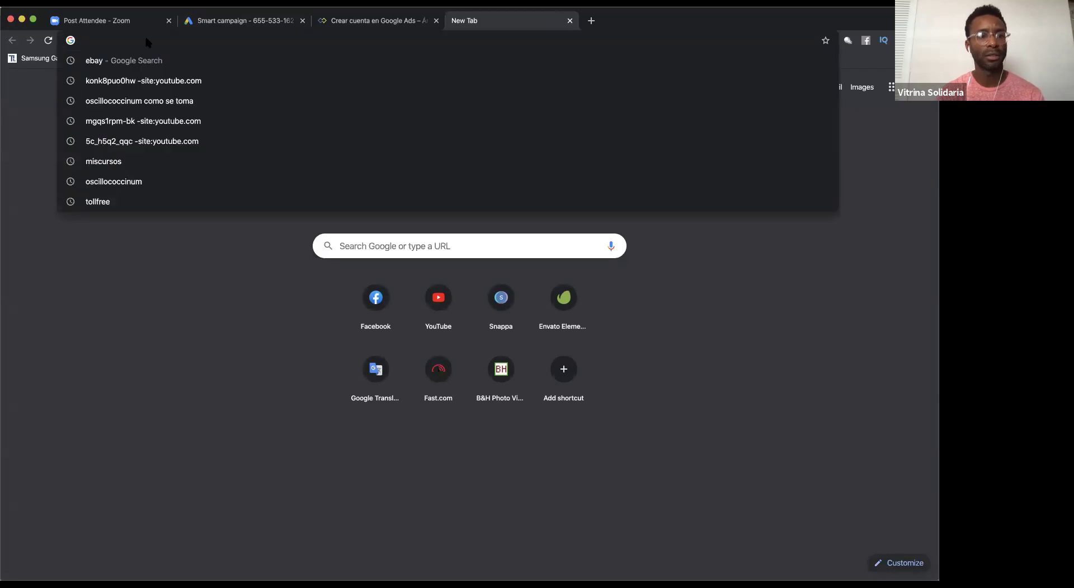
text(bd)
key(BackSpace)
text(m)
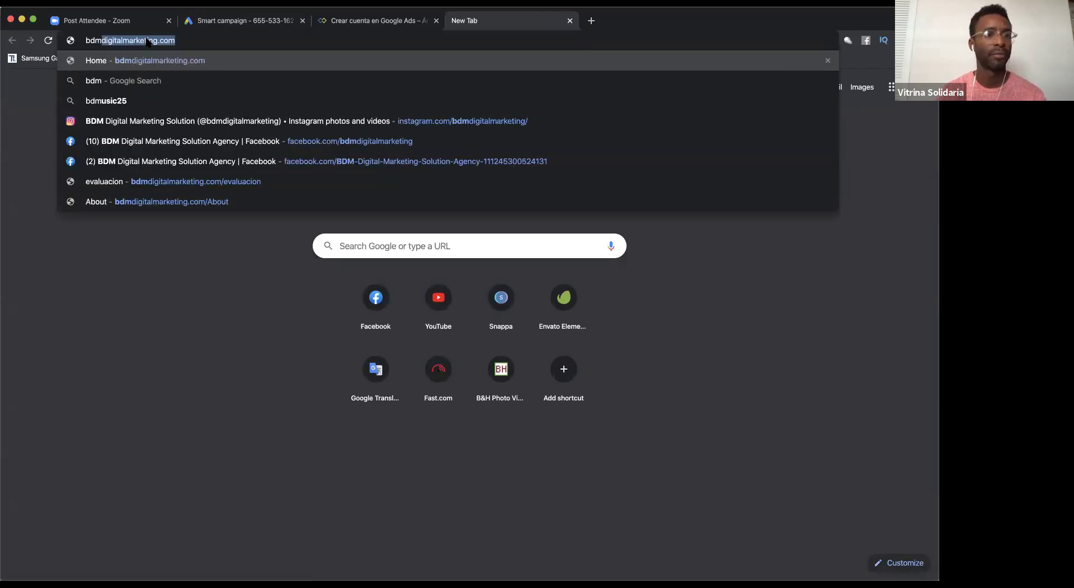
key(Return)
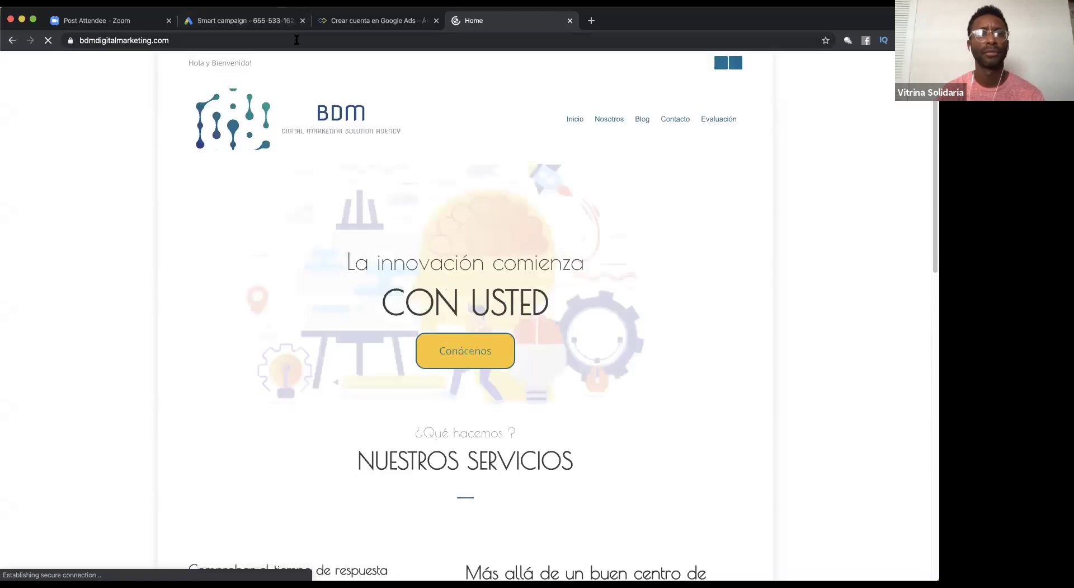
click(297, 40)
key(super+c)
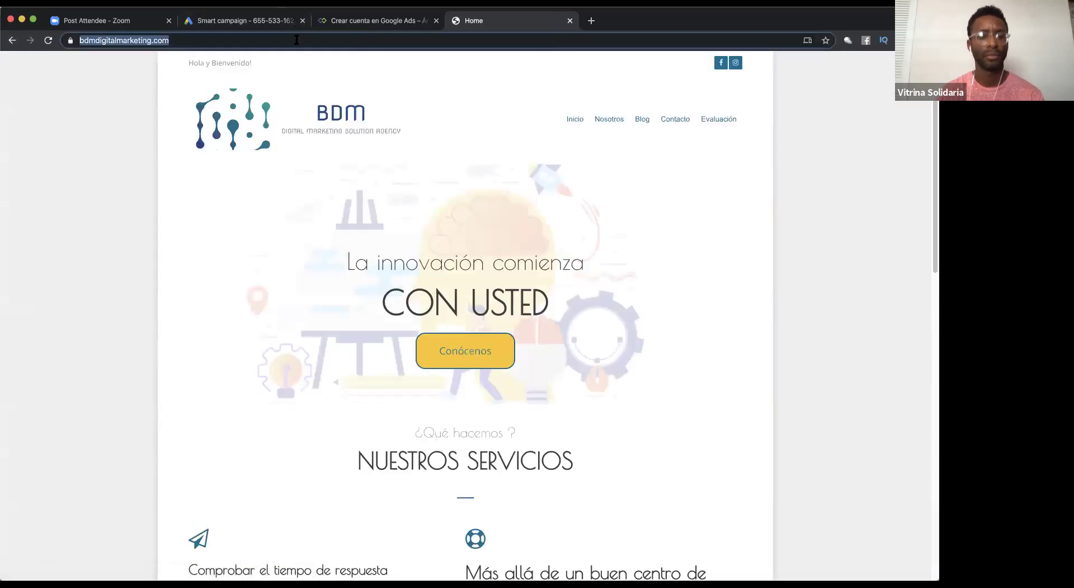
click(365, 22)
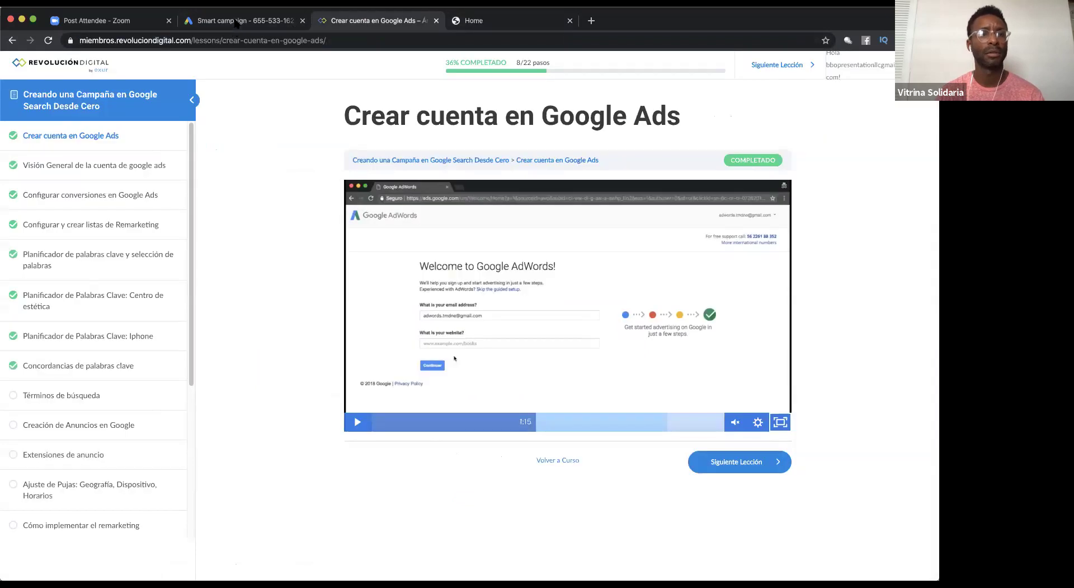
click(235, 23)
click(329, 267)
key(super+v)
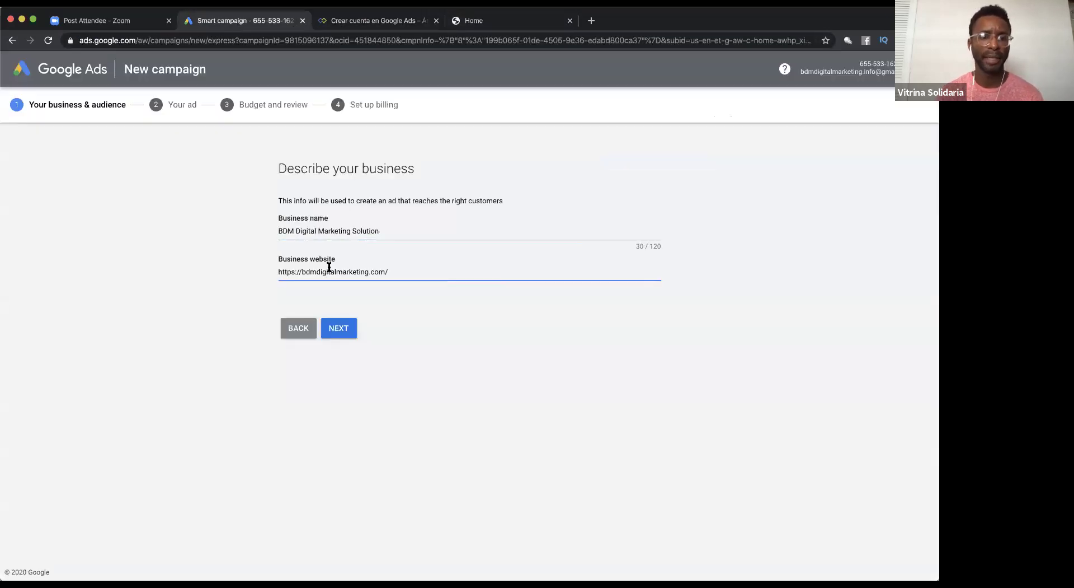
click(342, 331)
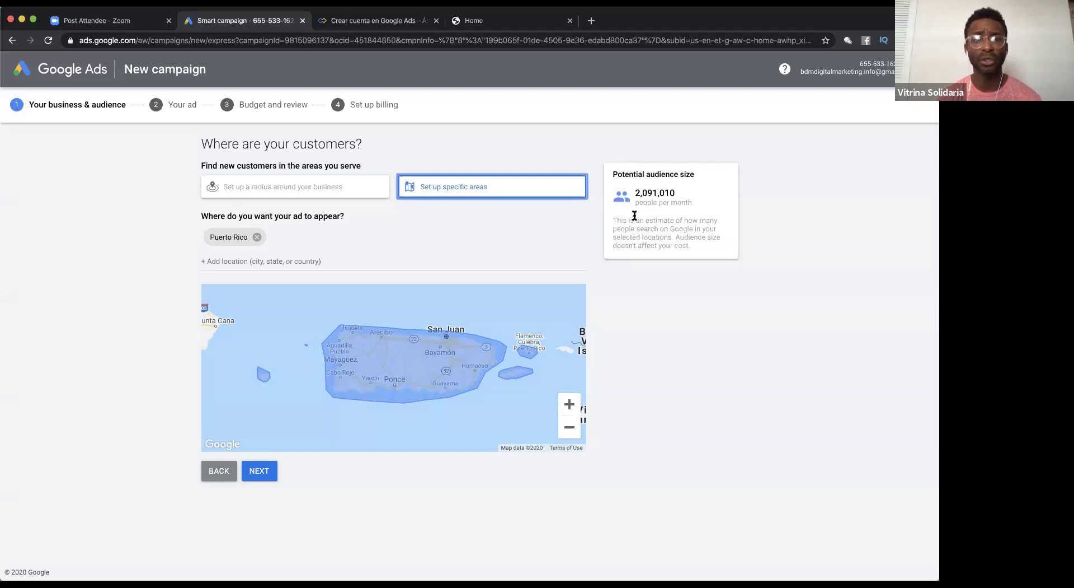
- Target a radius around the business and replace the business address with a suggested one in Carolina, Puerto Rico
click(264, 189)
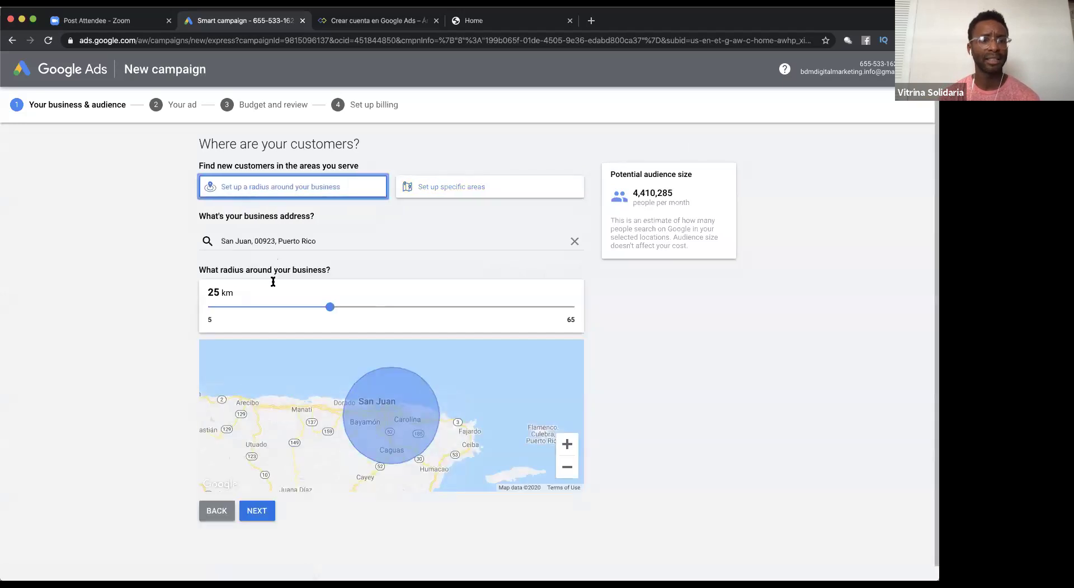
mouse_move(331, 307)
mouse_down()
mouse_move(319, 307)
mouse_move(330, 313)
mouse_up()
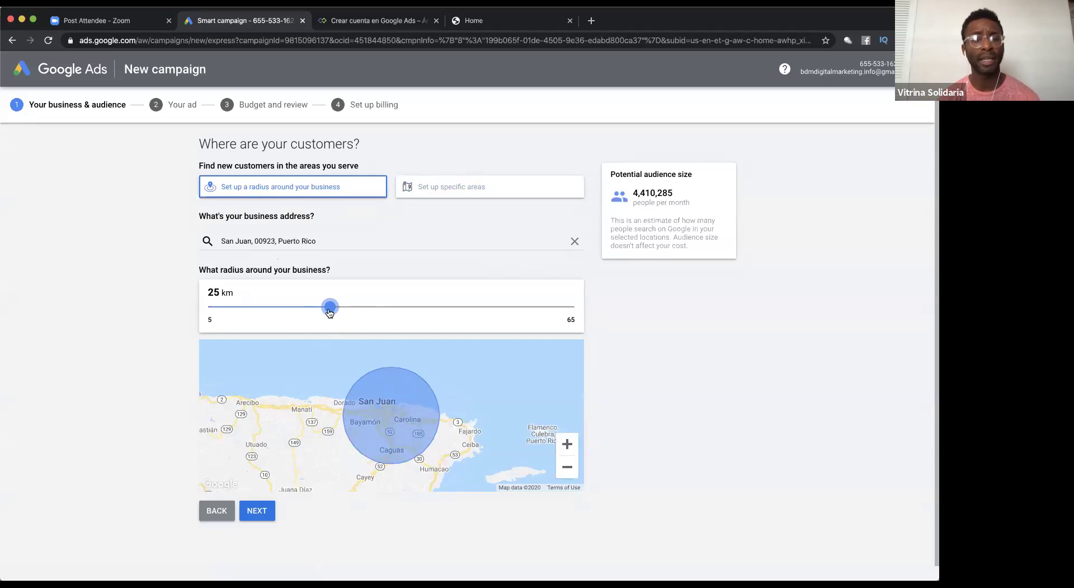
click(224, 240)
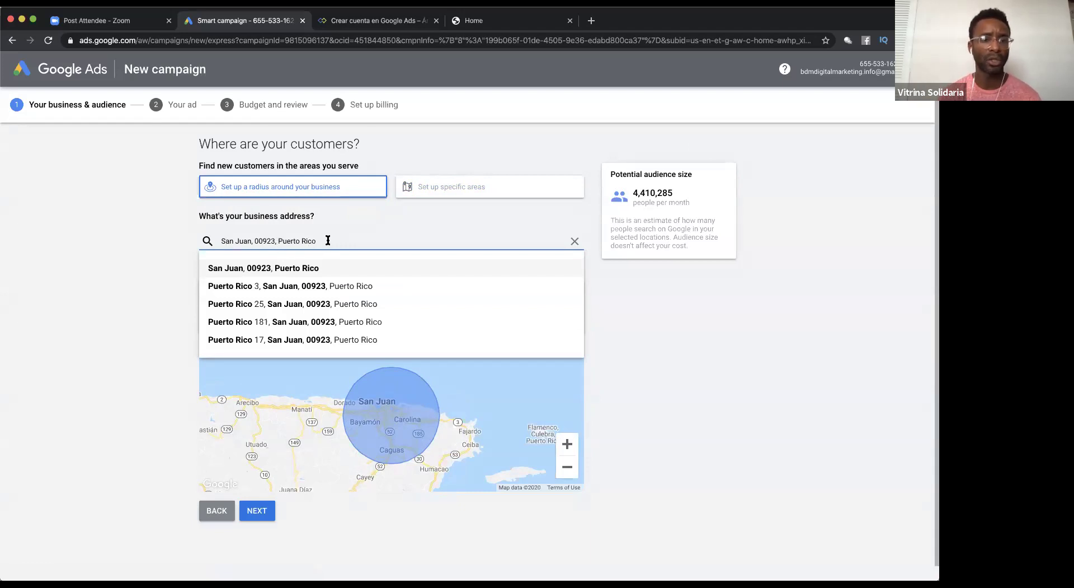
drag(253, 241, 222, 241)
key(BackSpace)
text(Caroliuna)
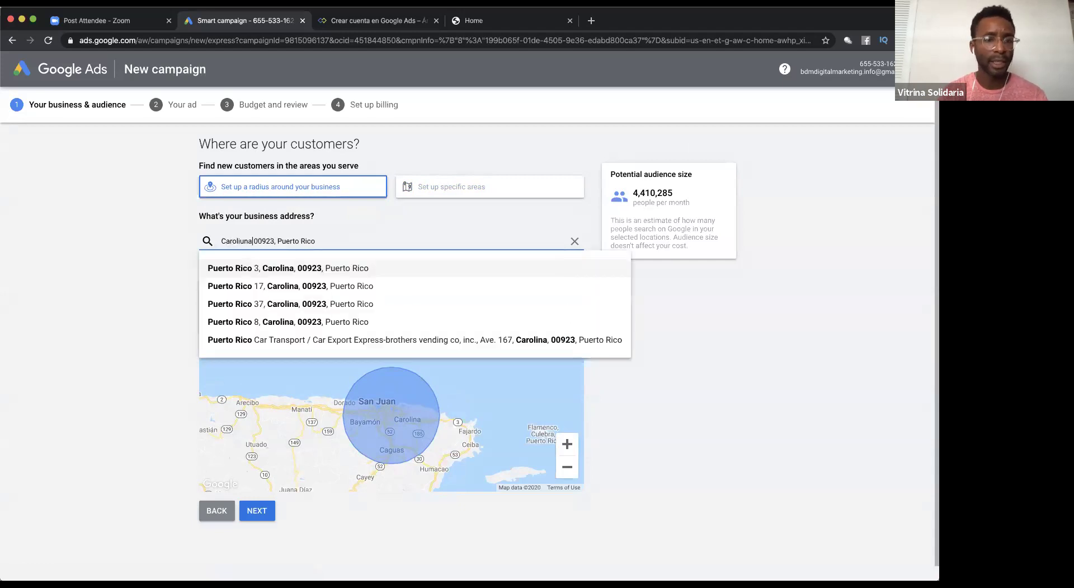
click(275, 241)
key(BackSpace)
key(BackSpace)
key(BackSpace)
text(,)
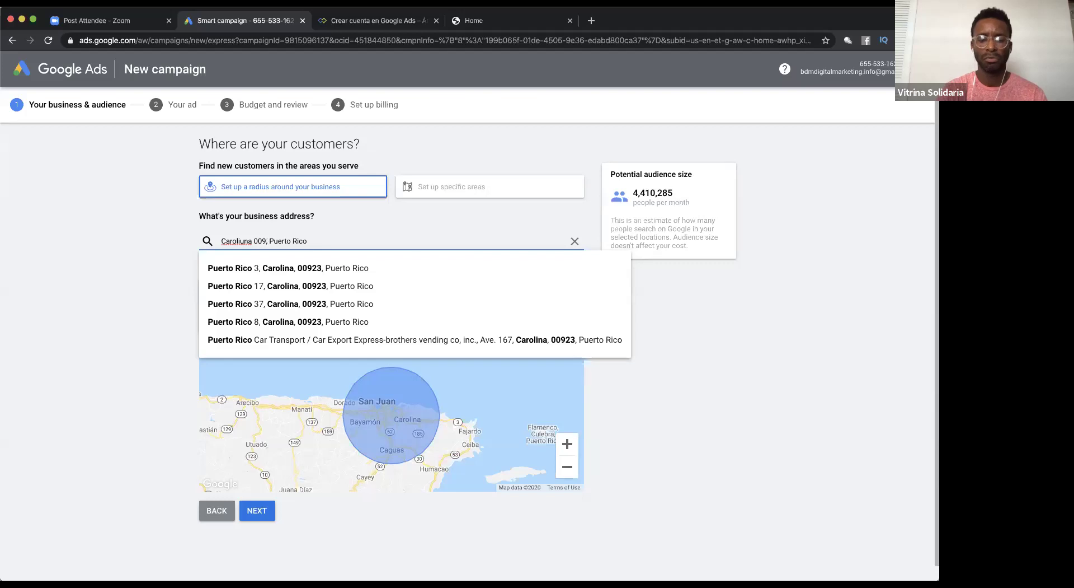
text(87)
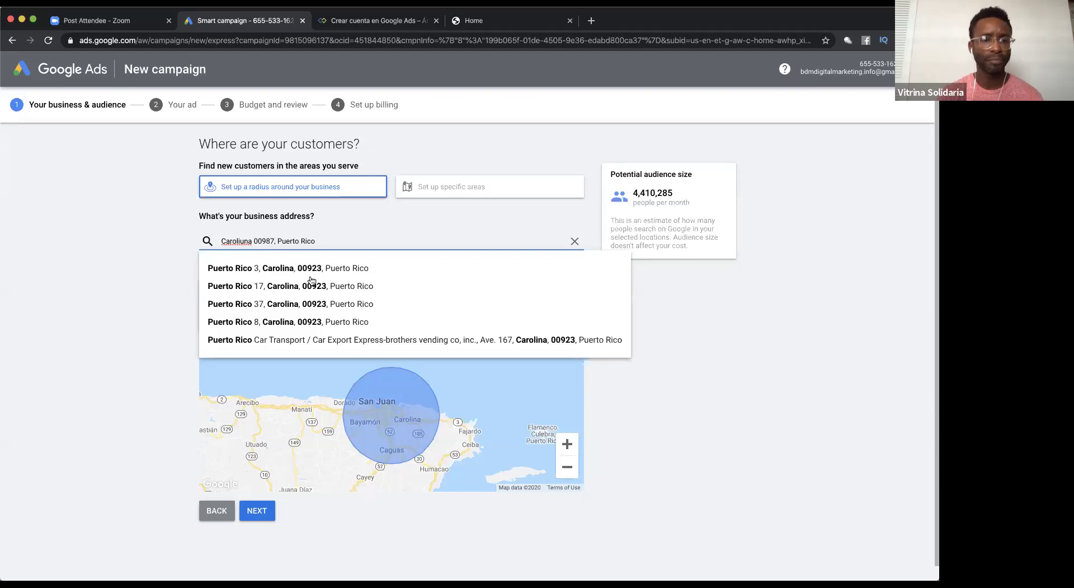
click(328, 288)
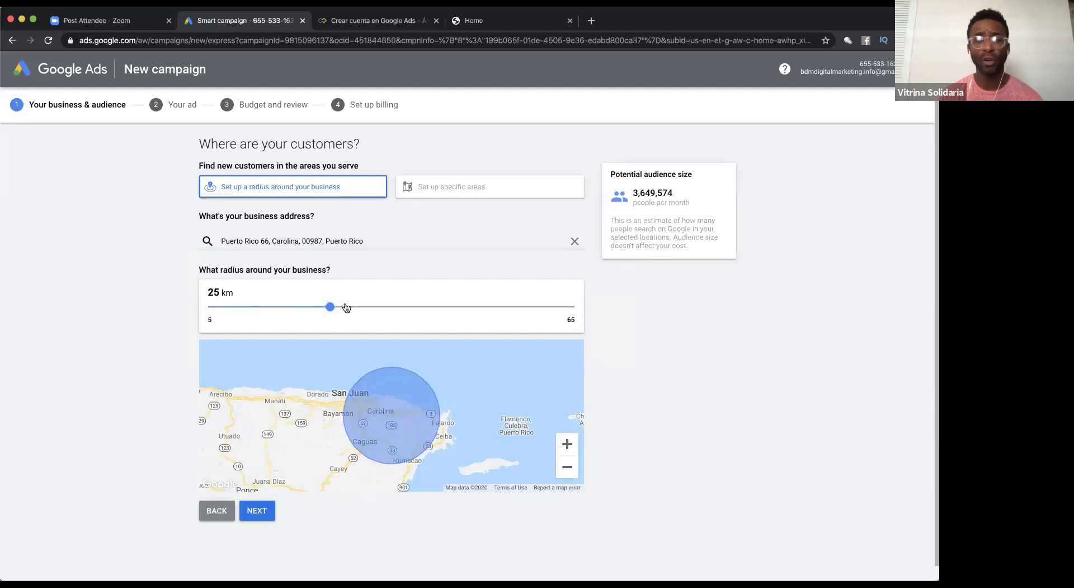
- Try a 5 km radius around the business, set it to 6 km and continue to the keyword themes
drag(331, 307, 207, 312)
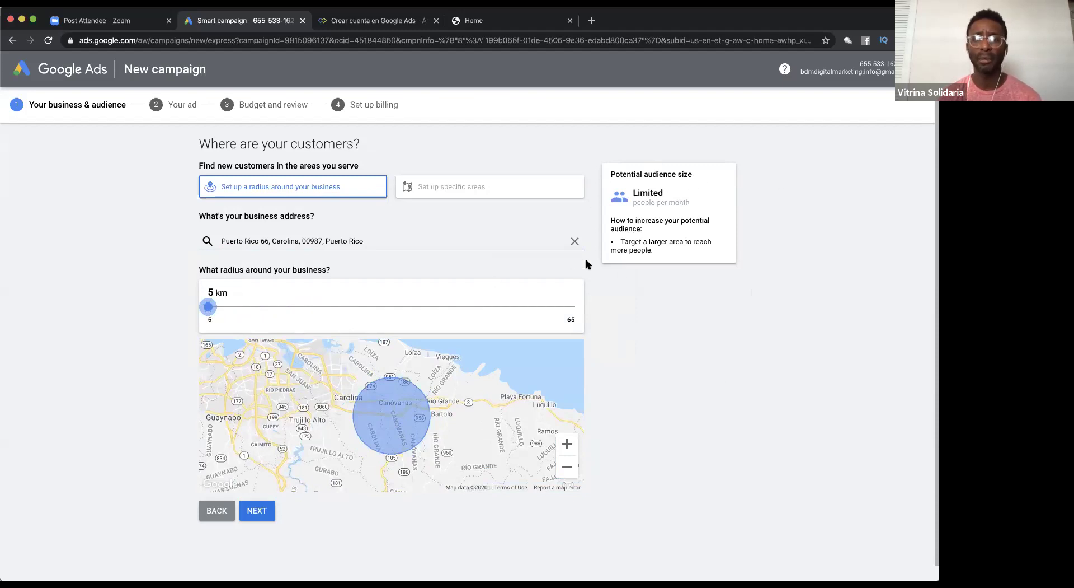
drag(207, 306, 215, 310)
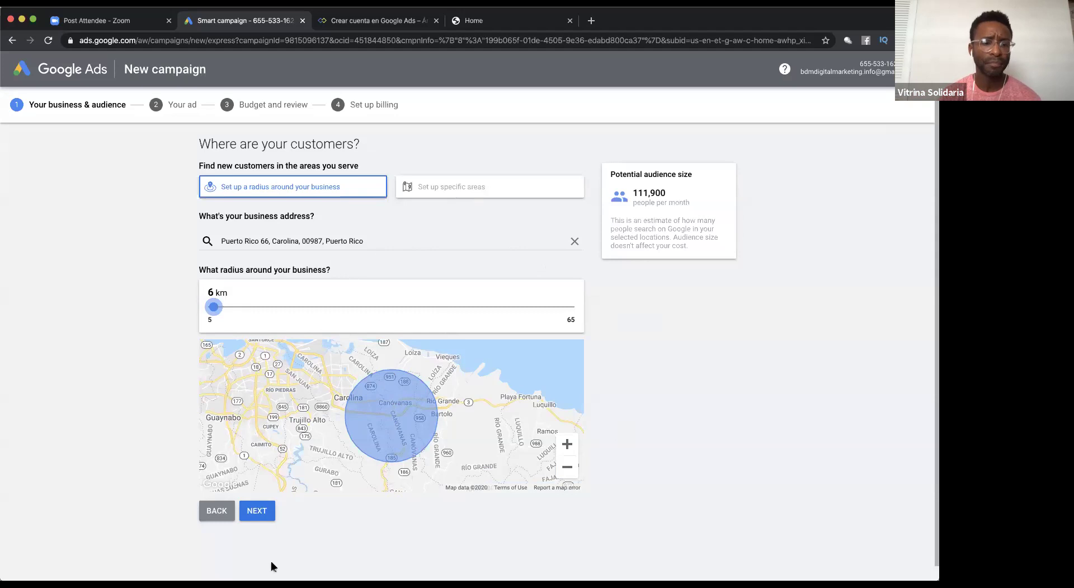
click(258, 510)
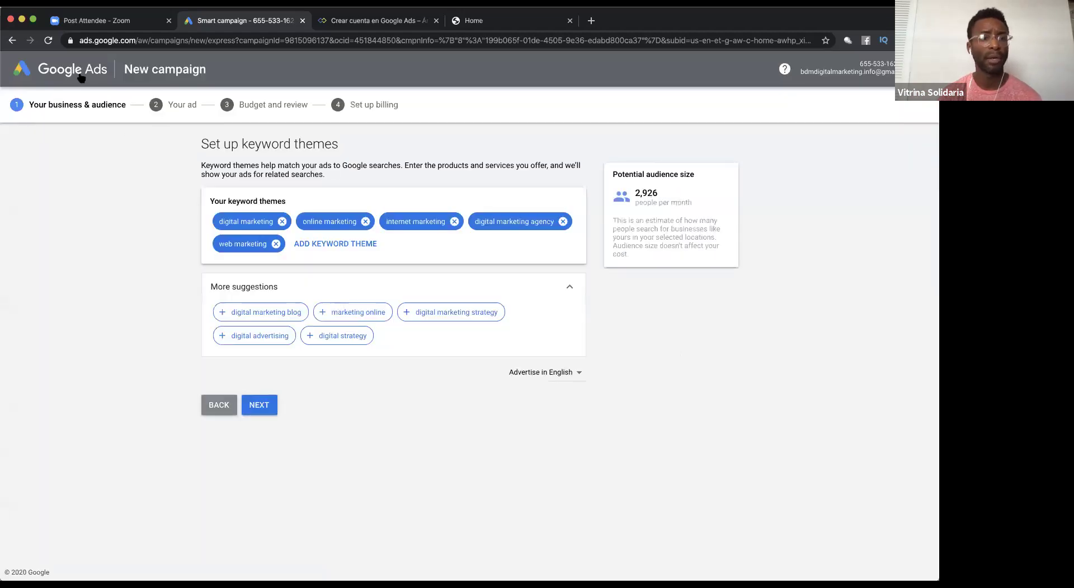
- Go back to the customer locations and target specific areas instead of a radius around the business
click(12, 41)
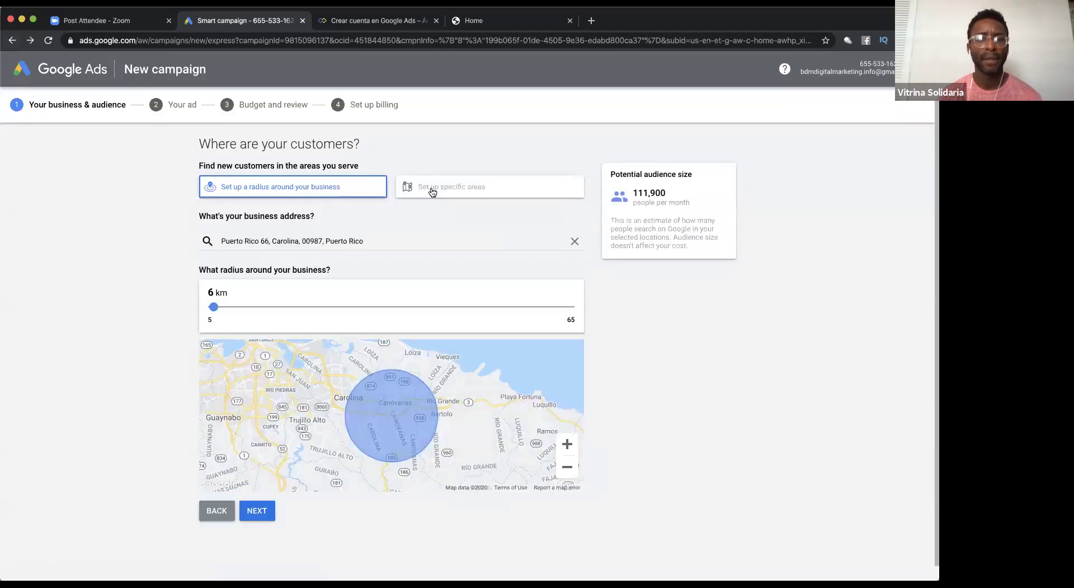
click(433, 190)
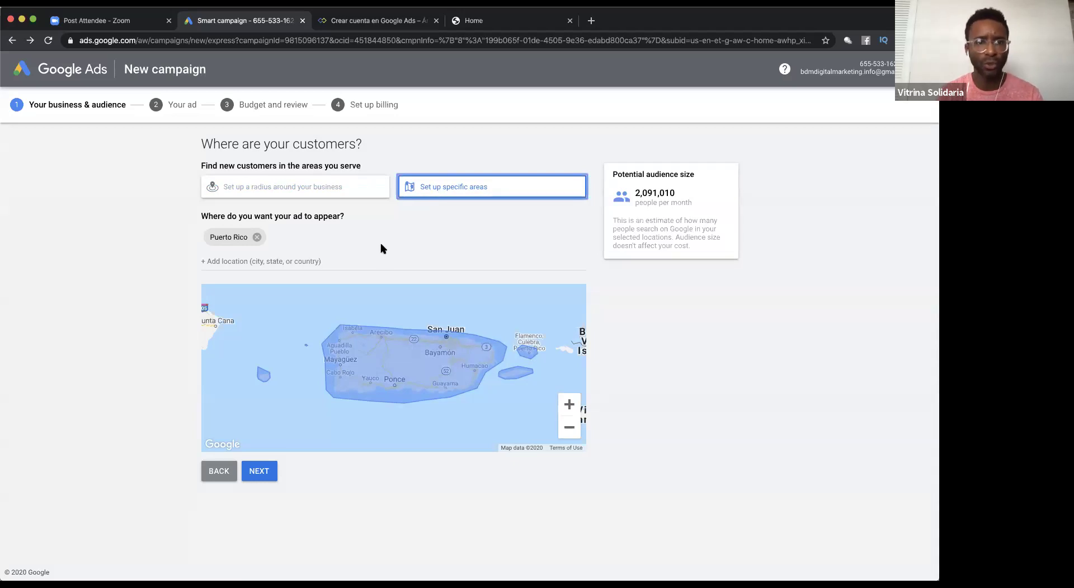
- Switch the customer locations back to a radius around the business and continue to the keyword themes
click(341, 189)
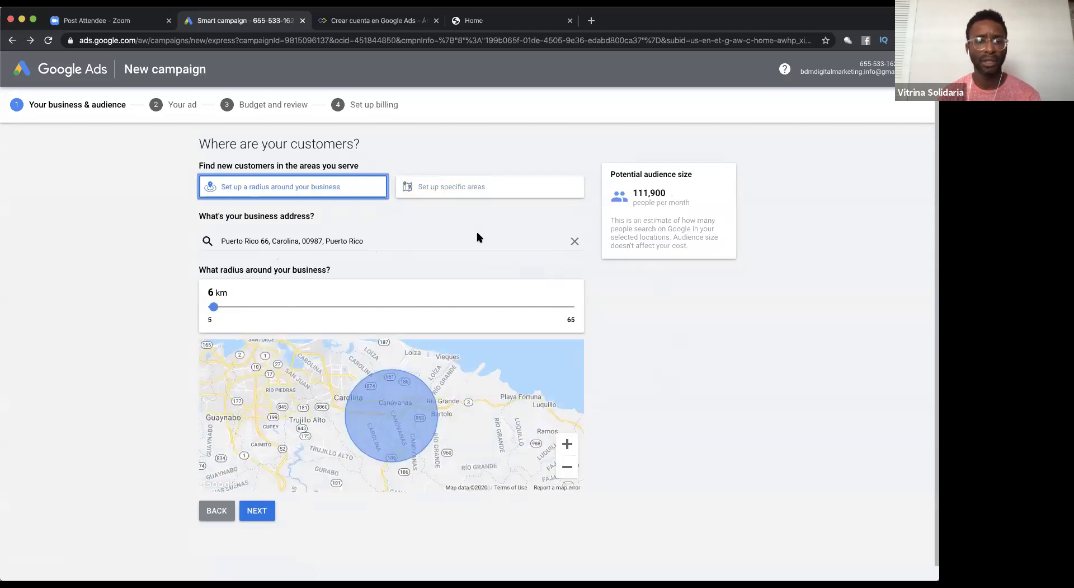
click(256, 511)
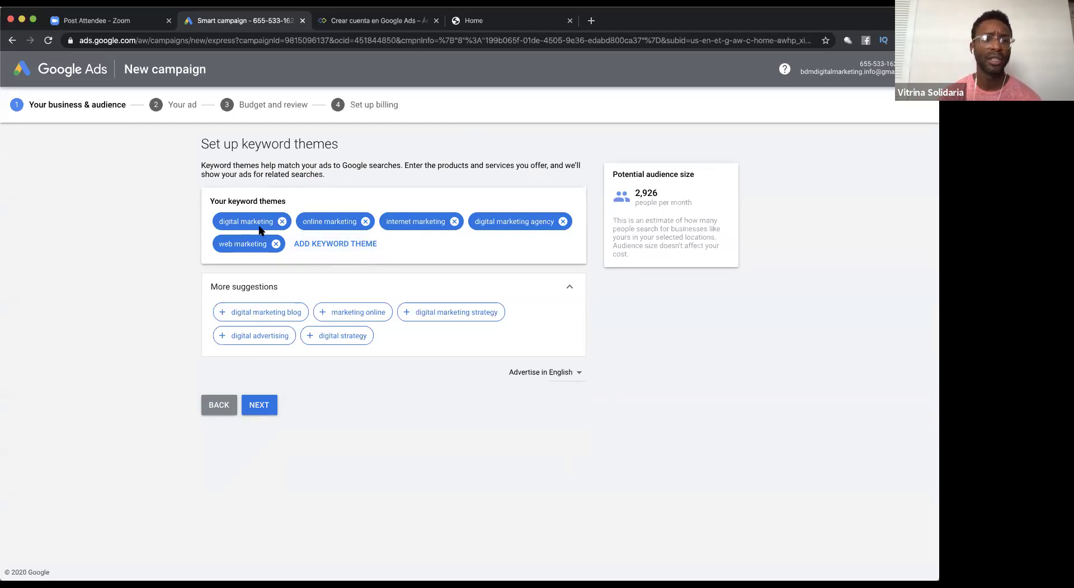
- Look up "Iphone 7" as a new keyword theme and add the suggested theme "cell phone repair"
click(358, 249)
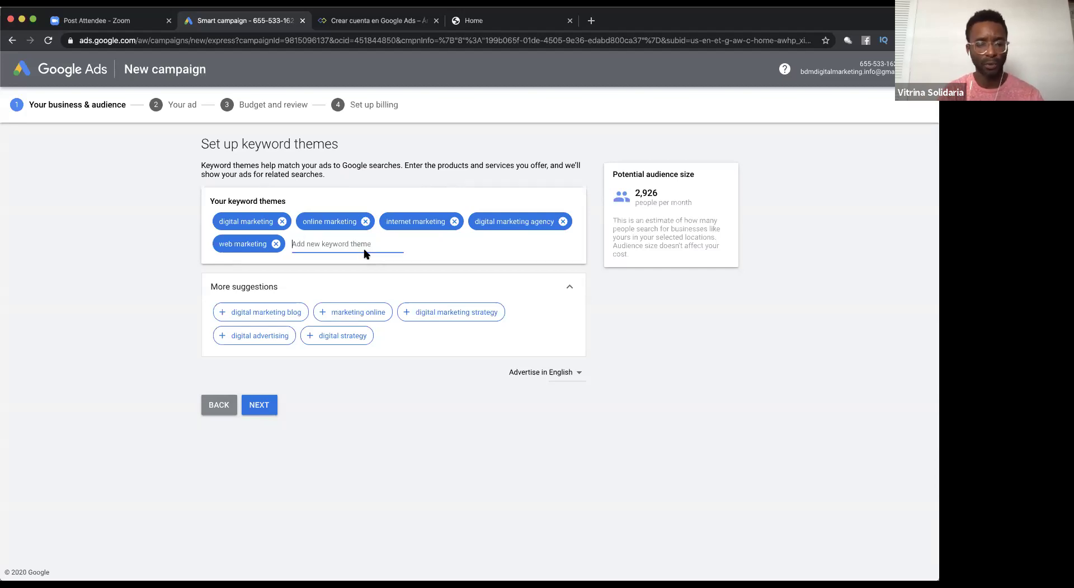
text(l)
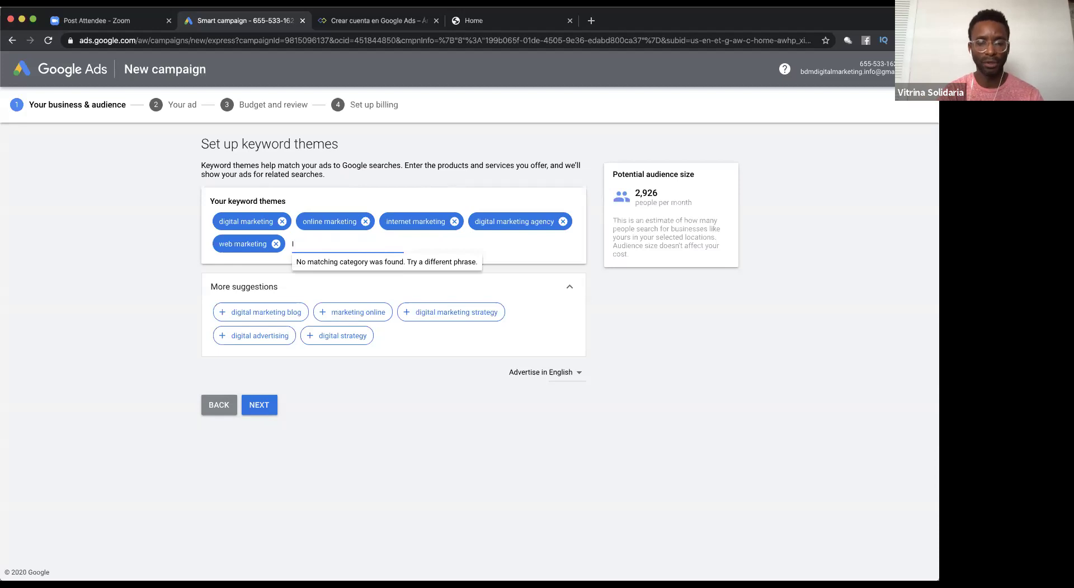
text(hone)
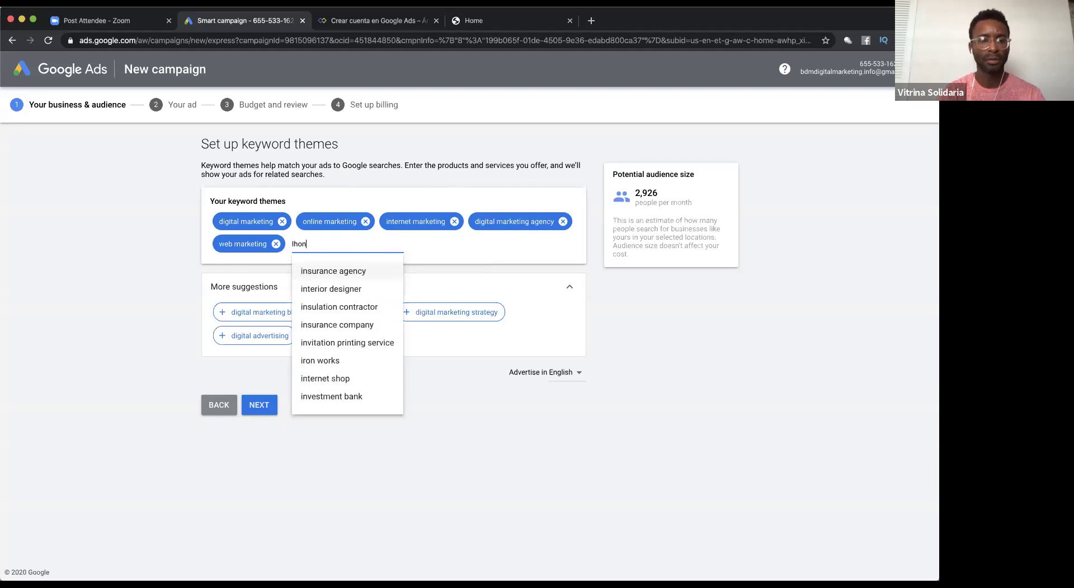
key(BackSpace)
key(BackSpace)
key(BackSpace)
key(BackSpace)
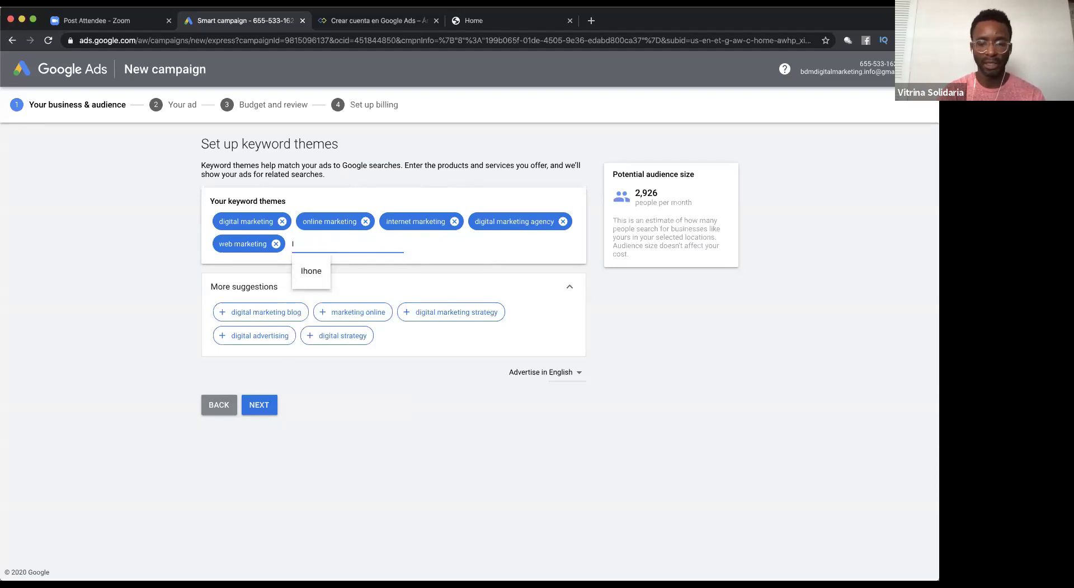
text(pho)
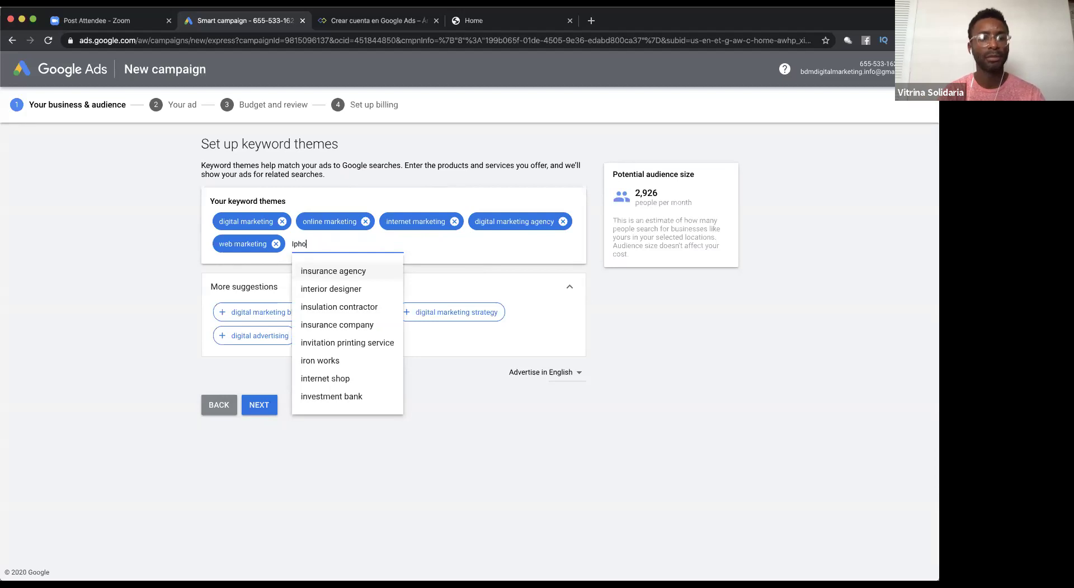
text(ne)
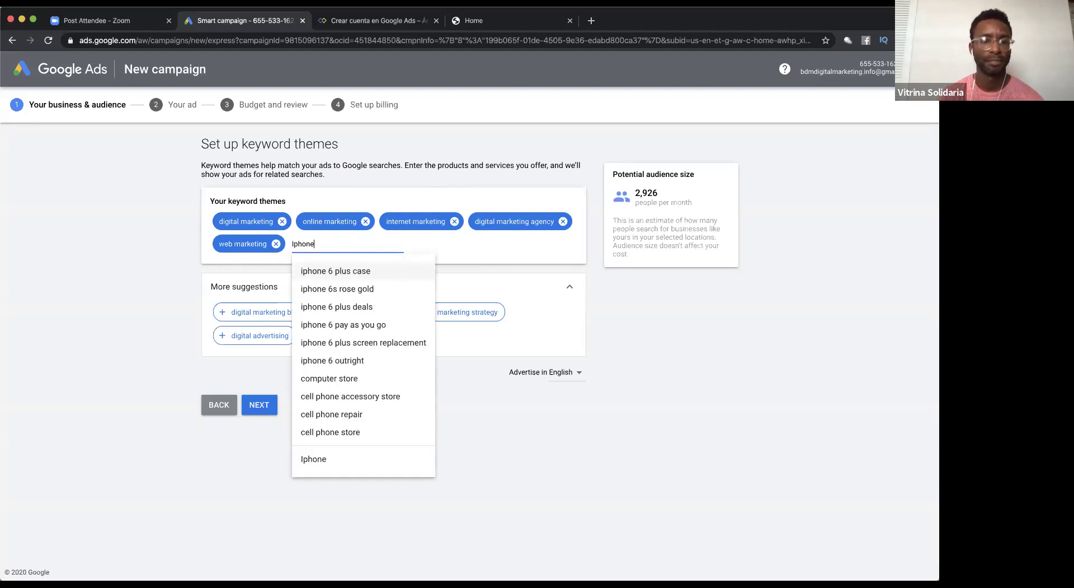
text( 7)
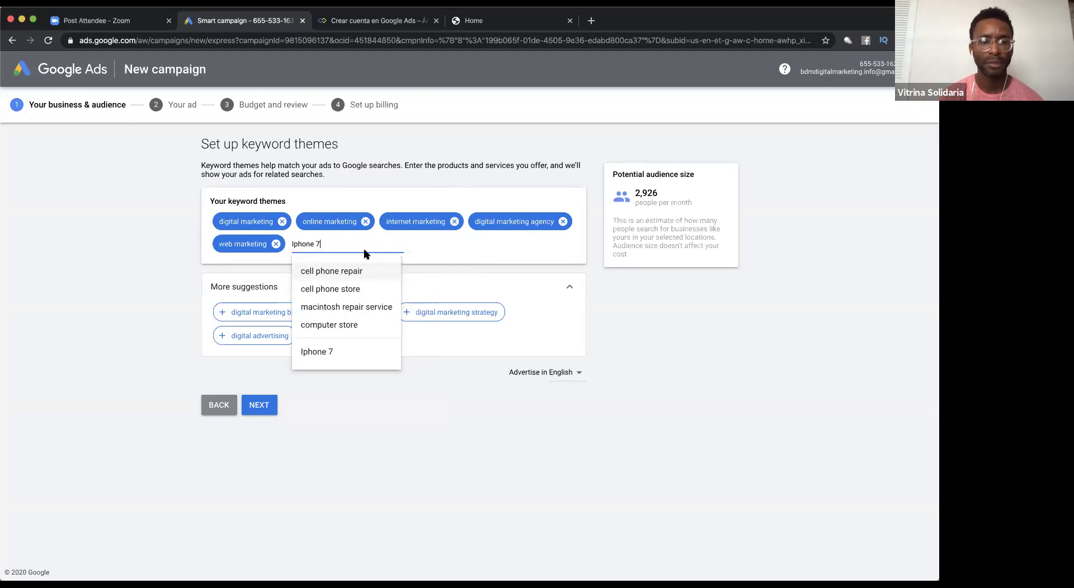
key(Return)
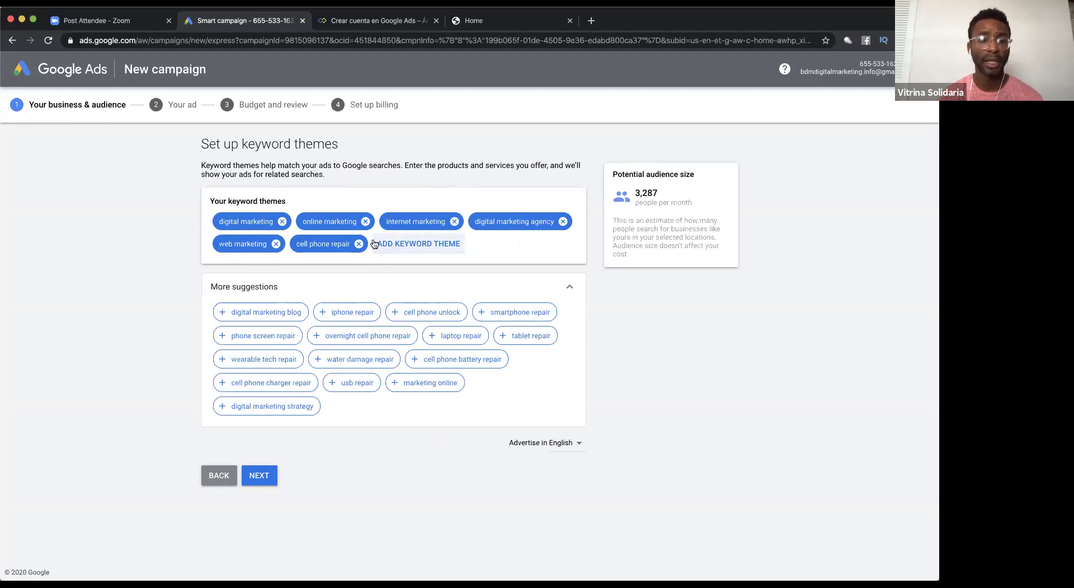
- Add "Computadoras" as another keyword theme
click(414, 244)
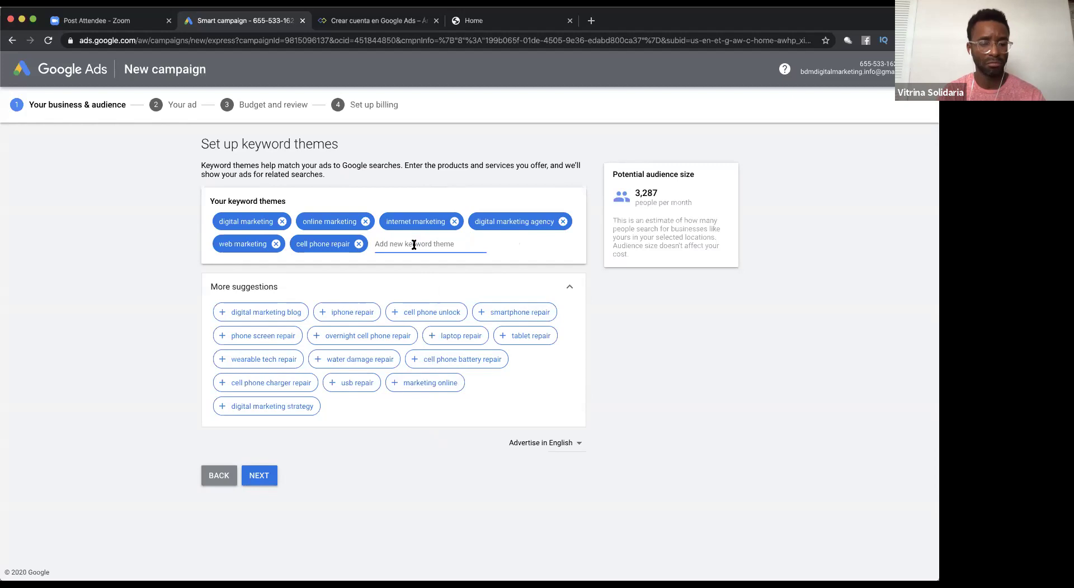
text(c)
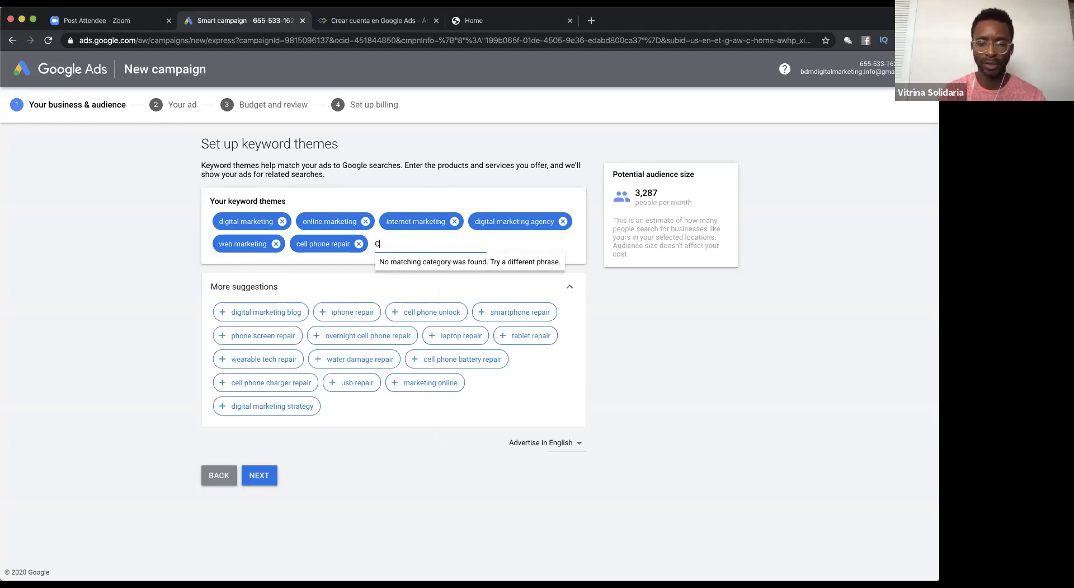
text(om)
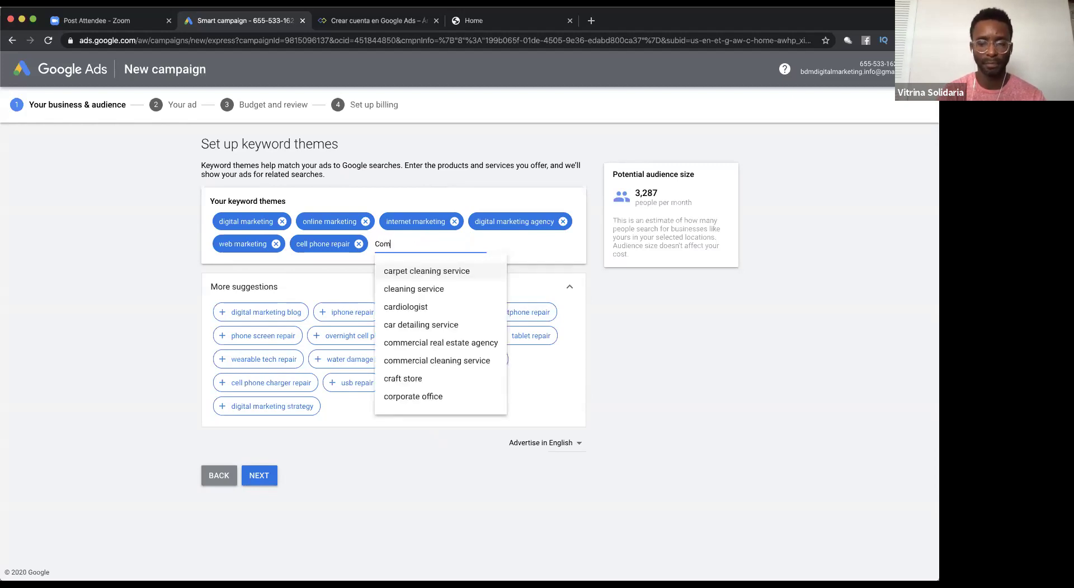
text(putadoras)
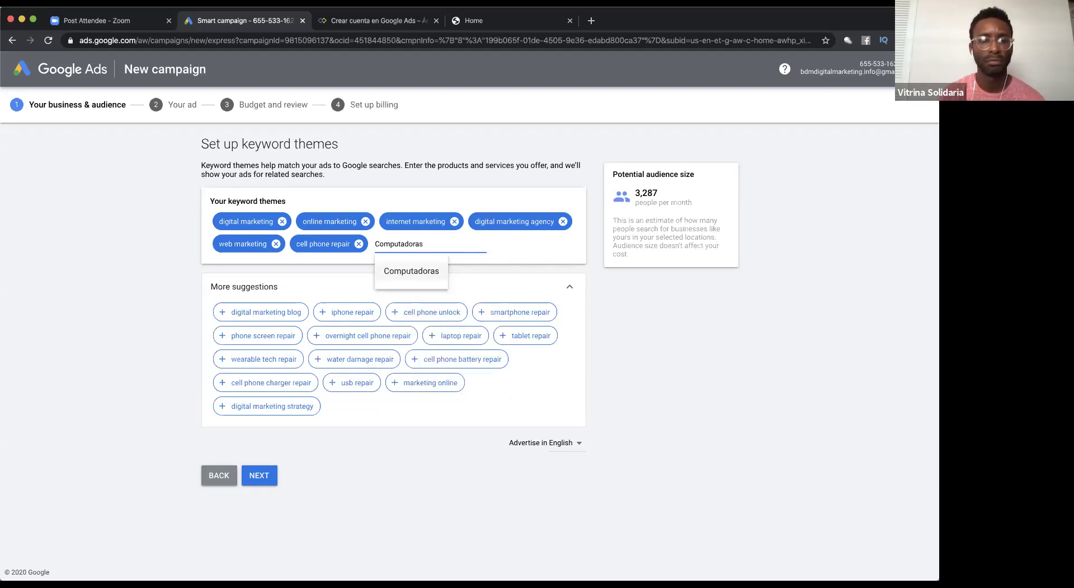
key(Return)
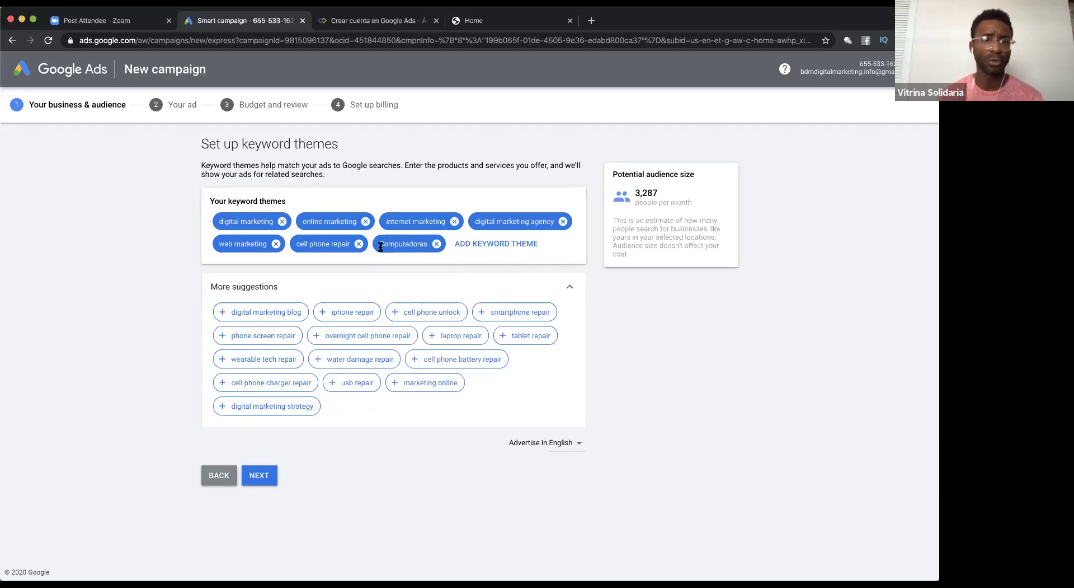
- Look up "marketing" as a new keyword theme and add the suggested theme "marketing consultant"
click(473, 242)
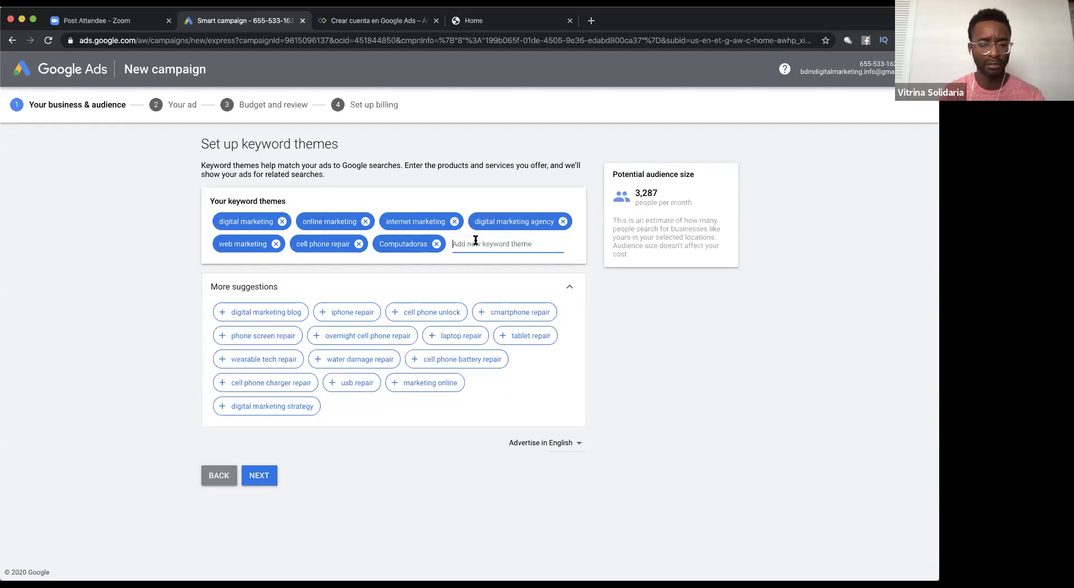
text(mer)
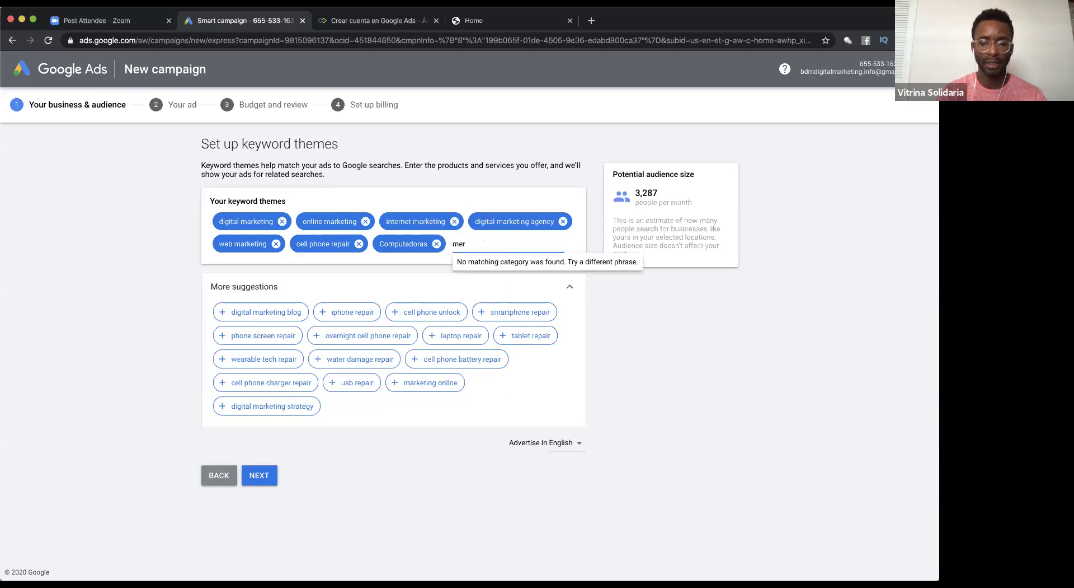
key(BackSpace)
key(BackSpace)
text(ar)
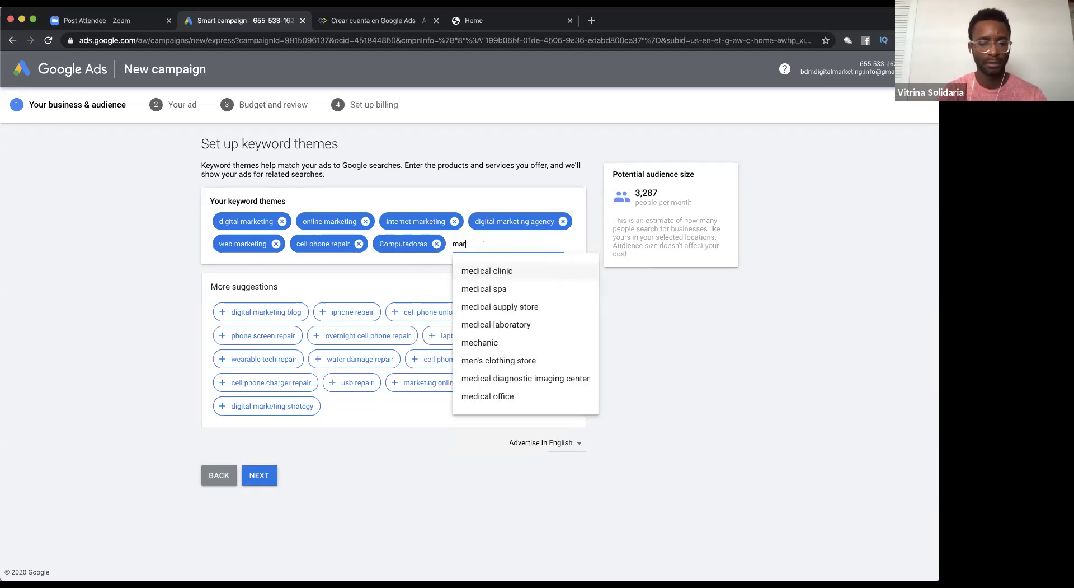
text(keyin)
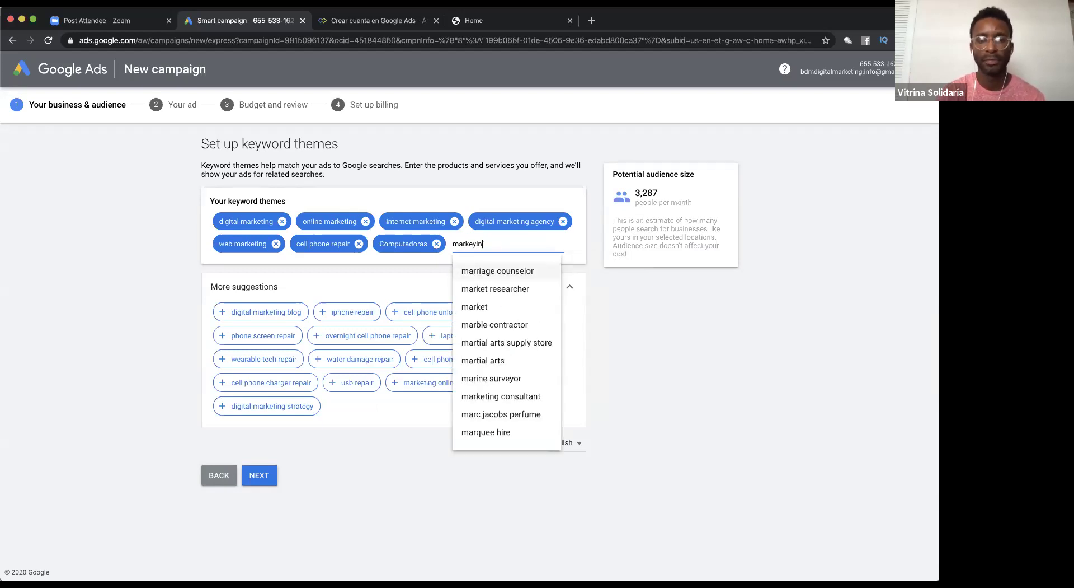
text(g)
key(BackSpace)
key(BackSpace)
key(BackSpace)
key(BackSpace)
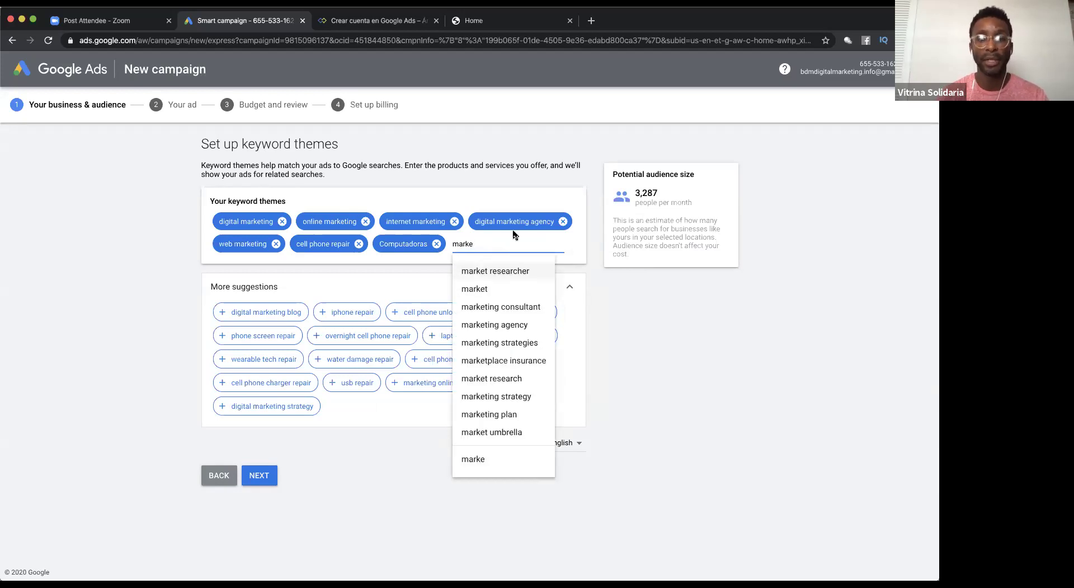
text(ting)
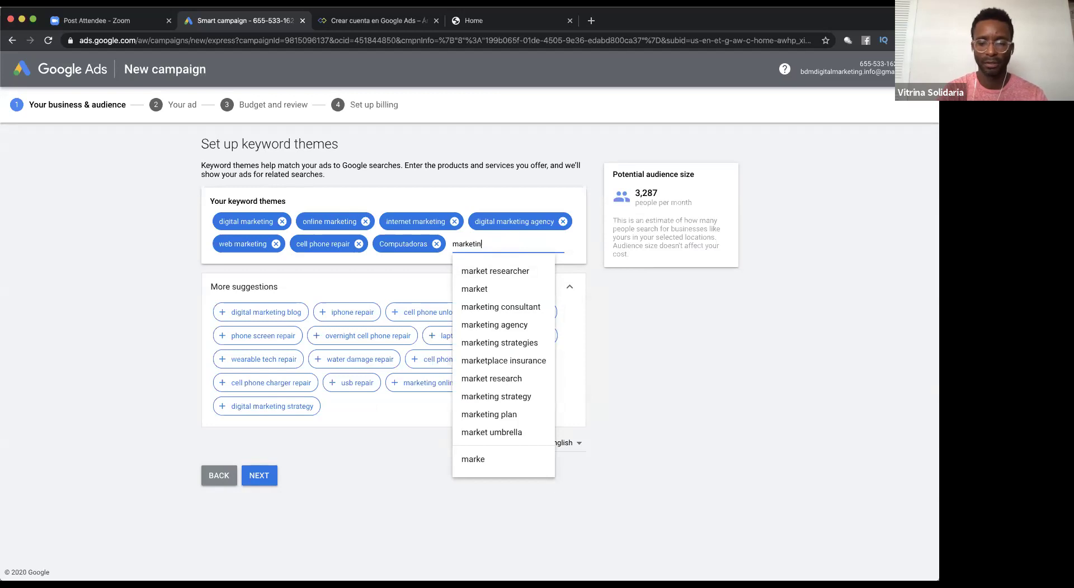
key(Down)
key(Down)
key(Down)
key(Return)
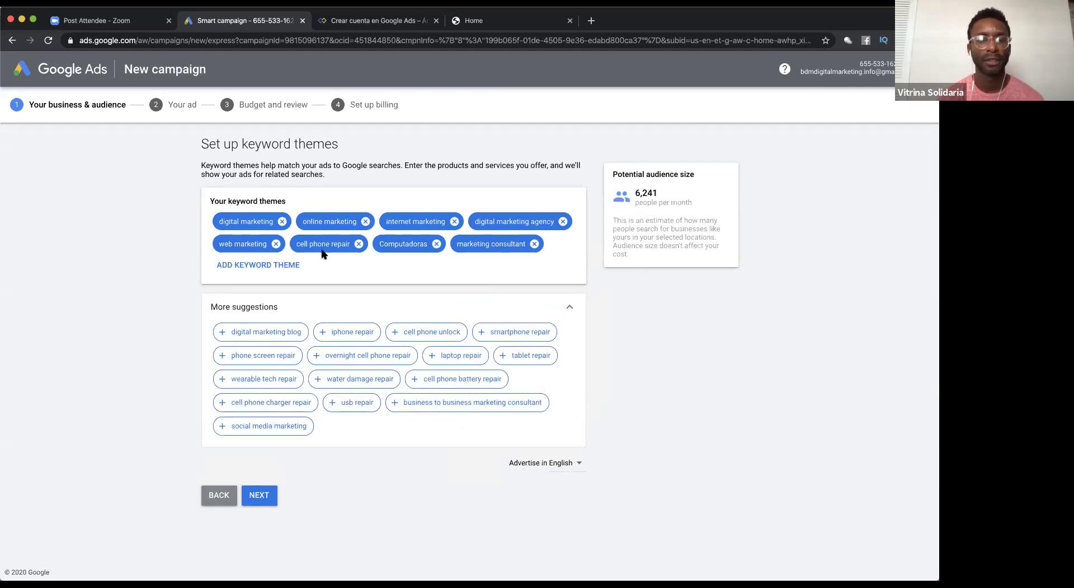
- Remove the "Computadoras" and "cell phone repair" keyword themes
click(437, 244)
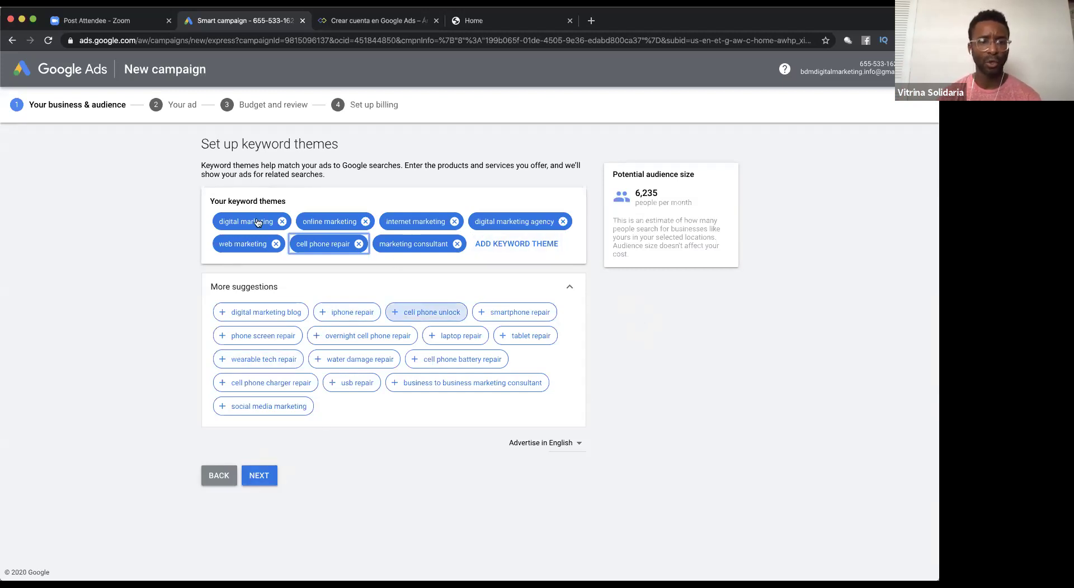
click(360, 245)
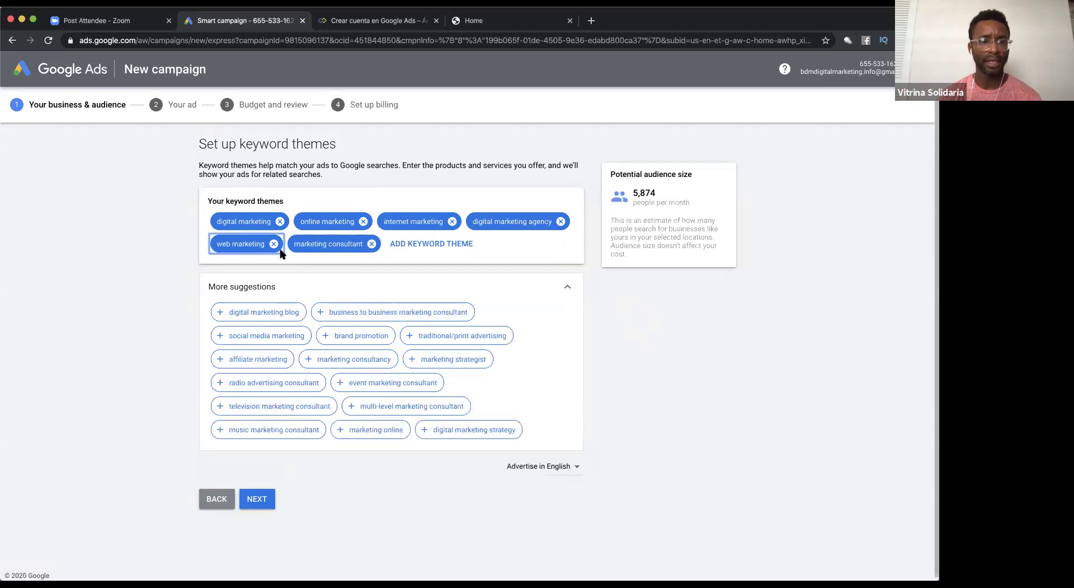
- Look up "online", add the suggested keyword theme "online shopping" and continue to writing the ad
click(421, 245)
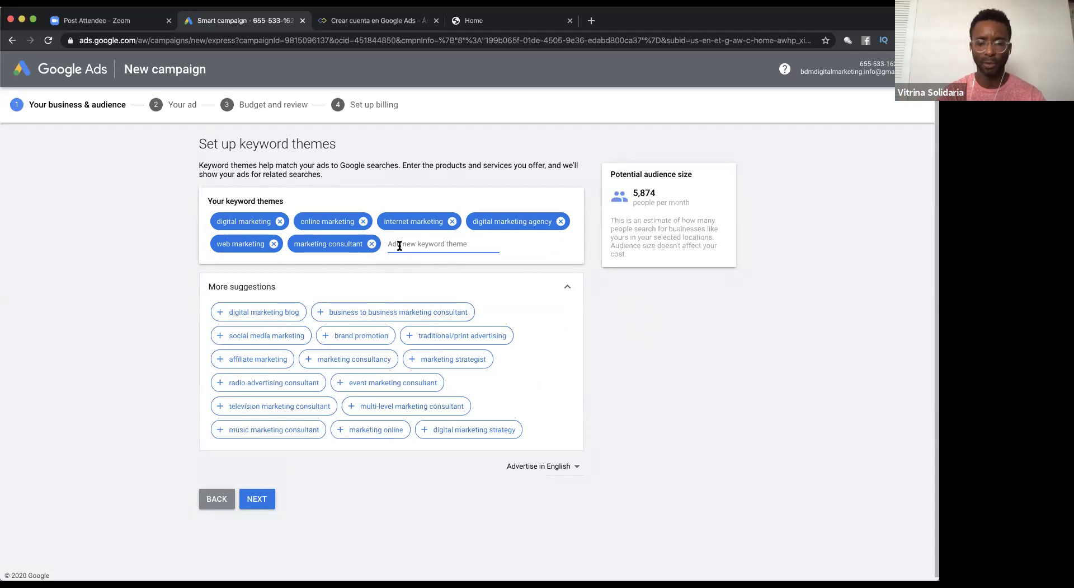
text(on)
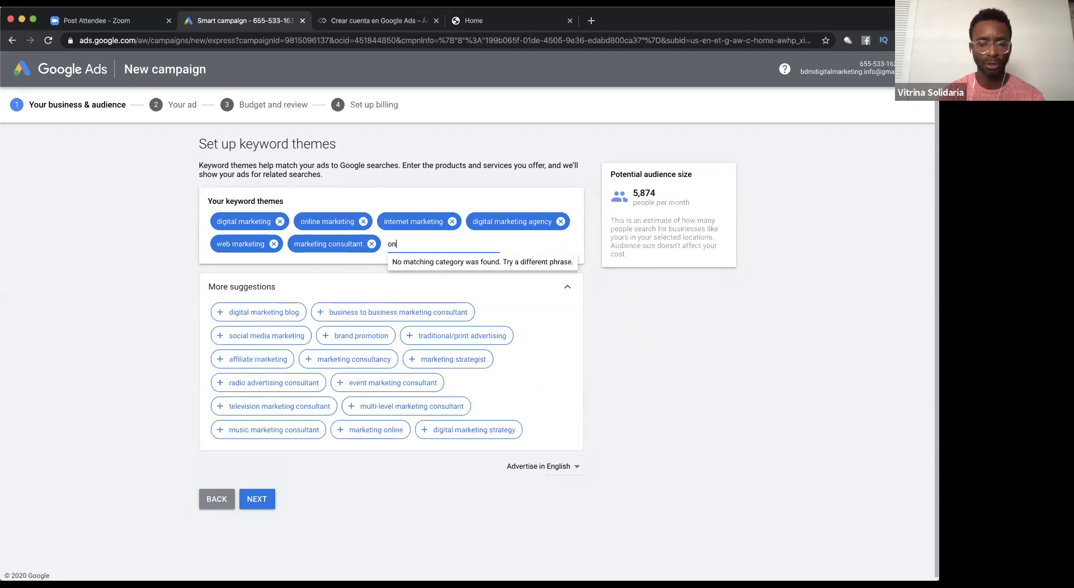
text(line)
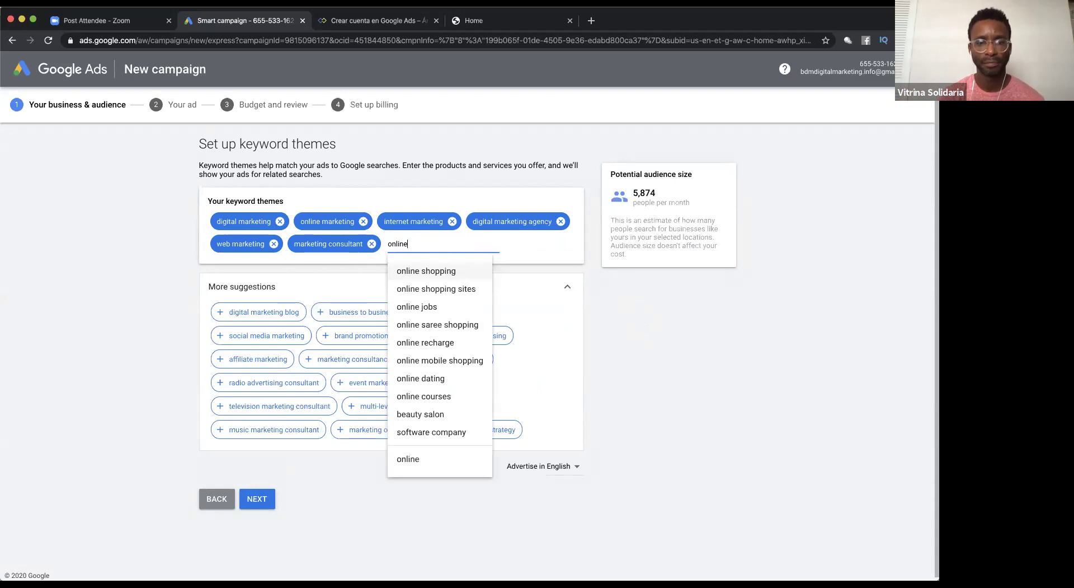
click(426, 272)
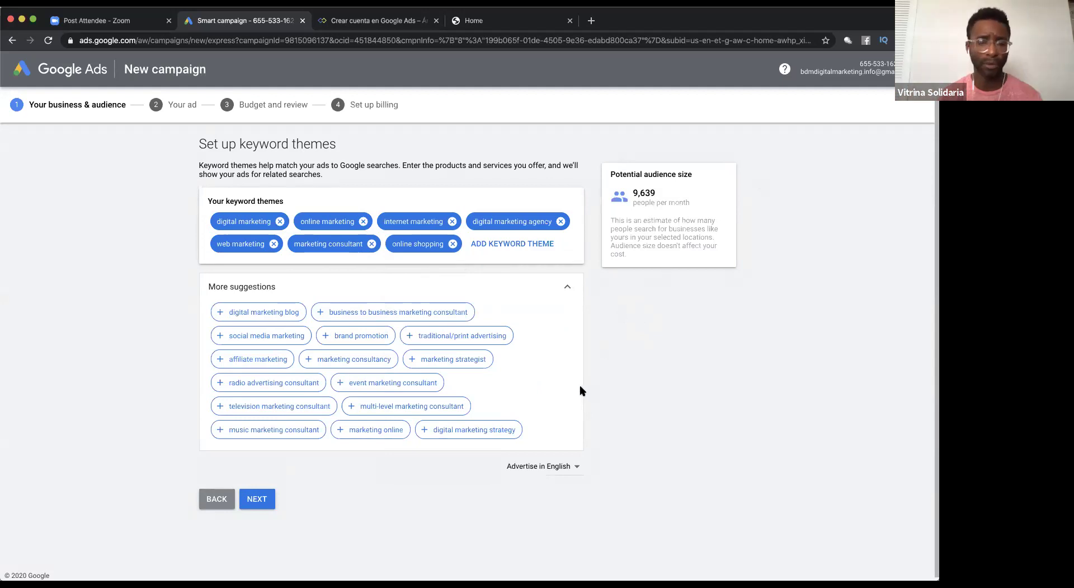
click(260, 499)
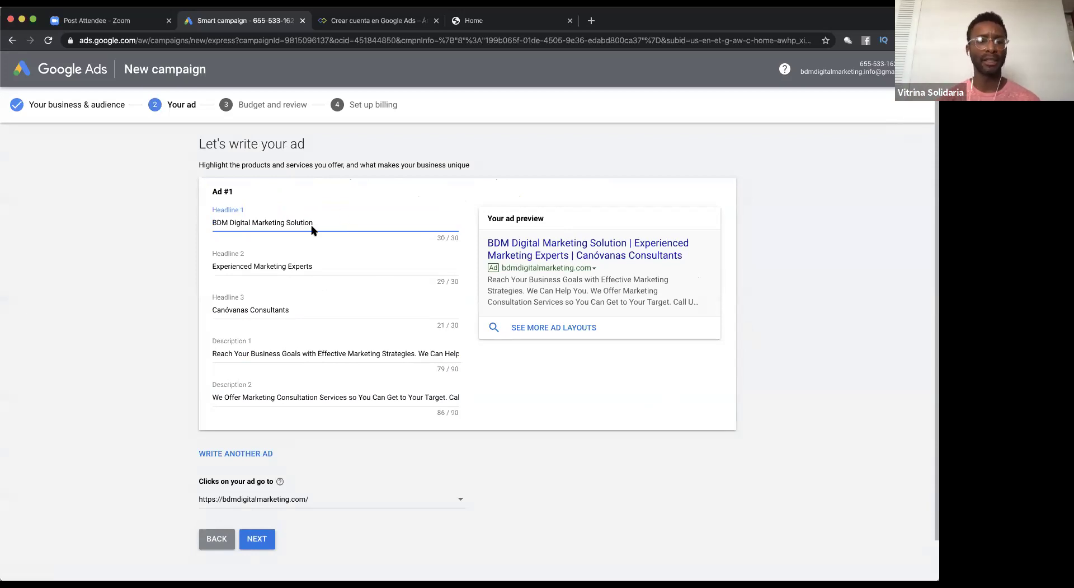
- Review the three suggested headlines and the first description of Ad #1 alongside the ad preview
drag(319, 222, 194, 219)
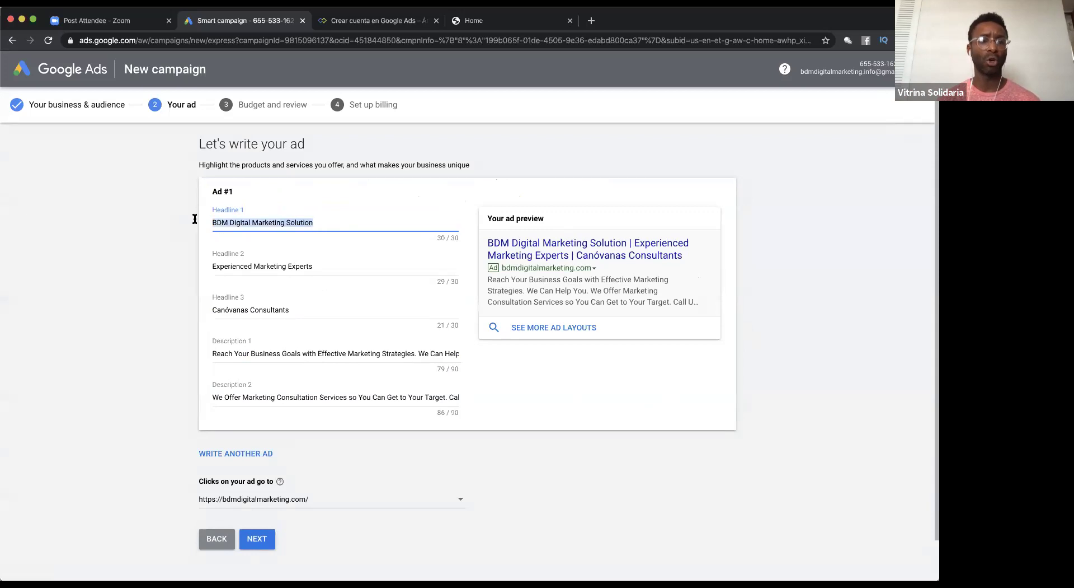
click(316, 222)
drag(321, 222, 210, 219)
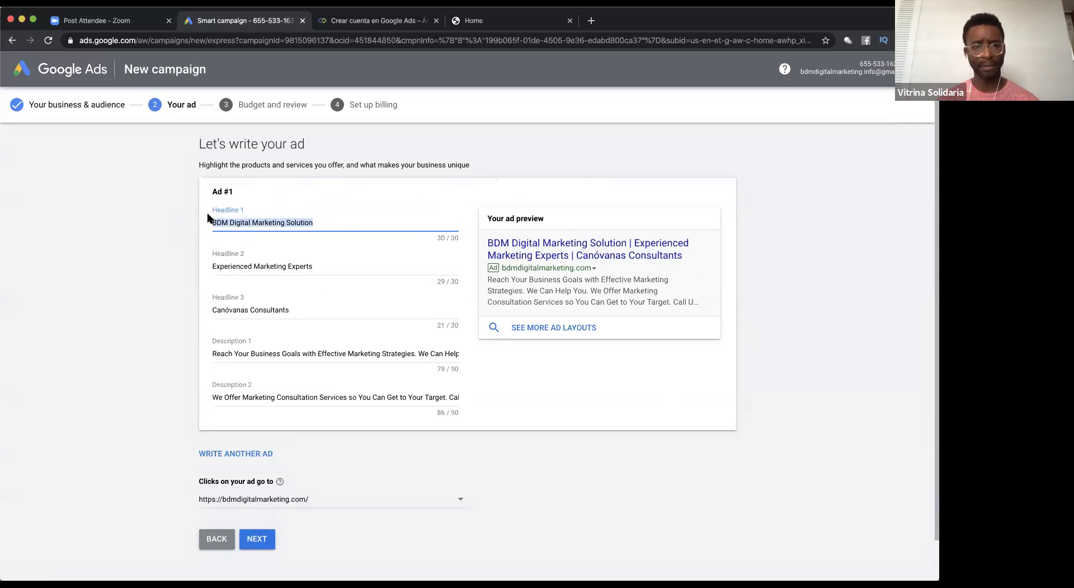
click(322, 226)
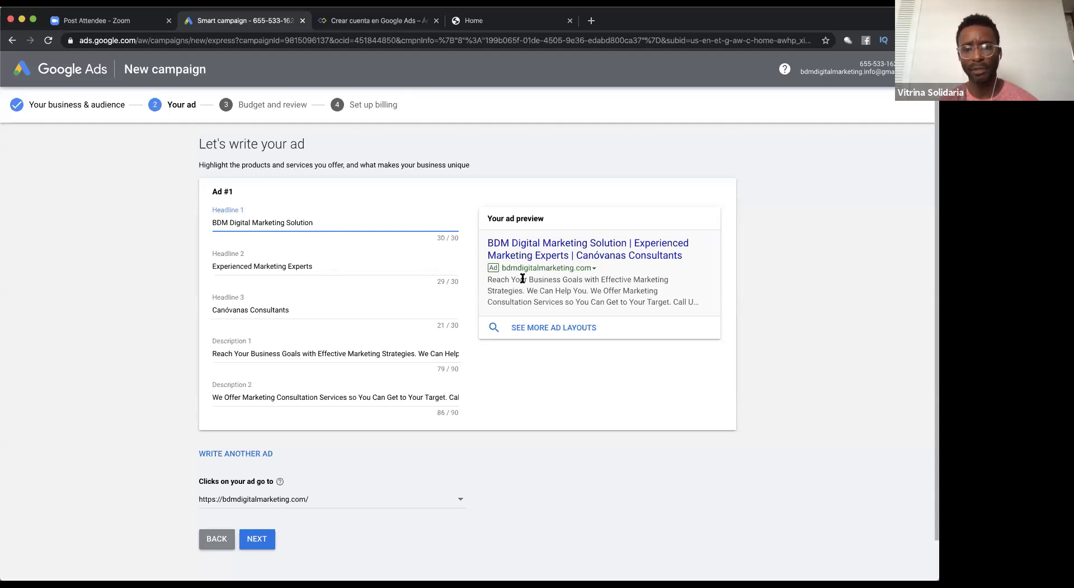
click(331, 265)
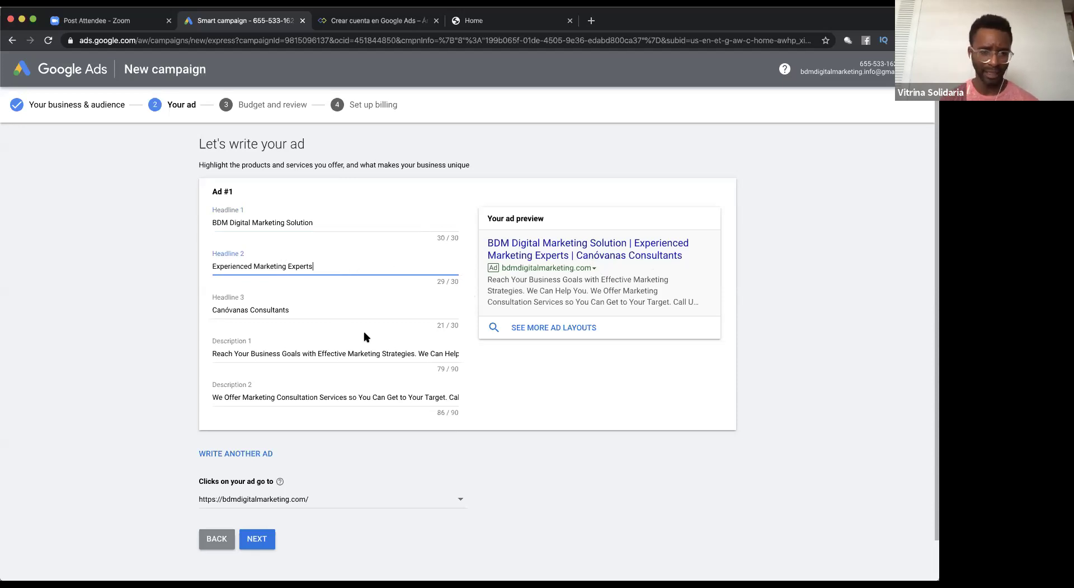
click(307, 309)
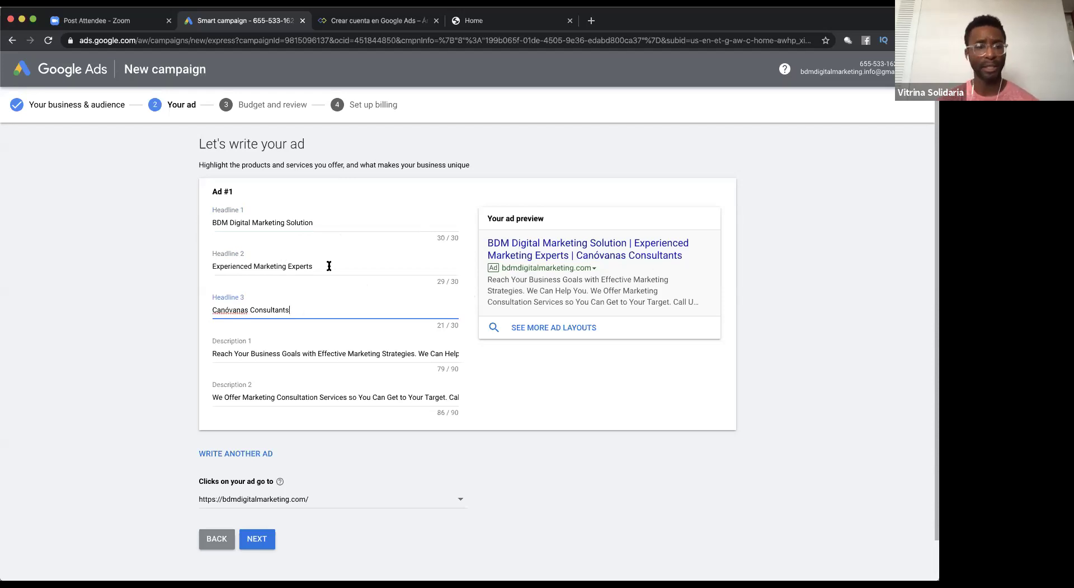
click(384, 355)
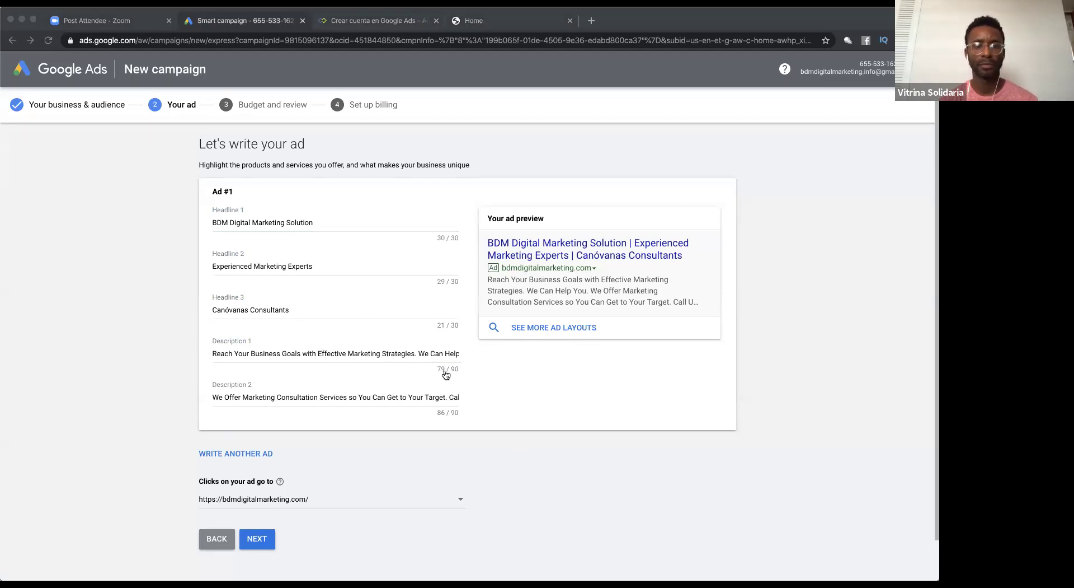
- Replace the text of Description 1 in Ad #1 with "¿Publicidad en internet realmente funciona?"
click(442, 350)
triple_click(437, 353)
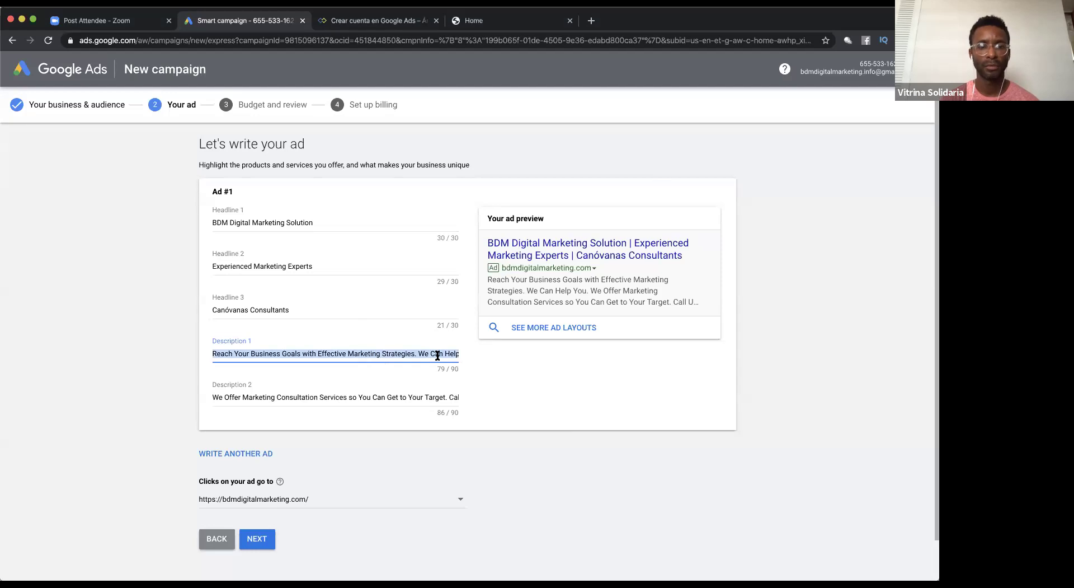
key(BackSpace)
text(¿Publicidad en internet realmente funciona?)
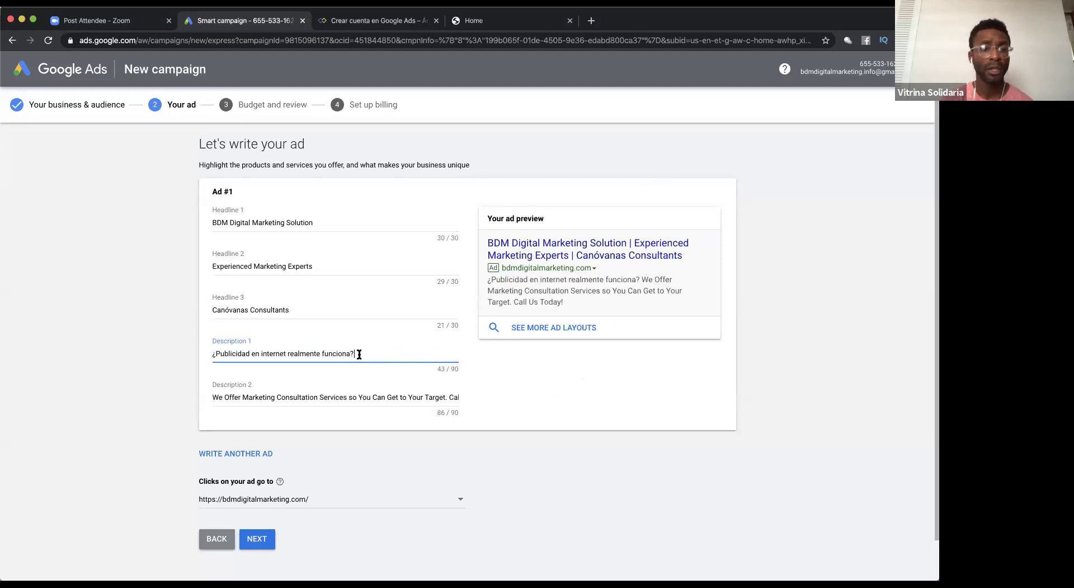
- Try to reuse the Description 1 question as Headline 1, without its question marks
drag(204, 348, 179, 348)
key(super+c)
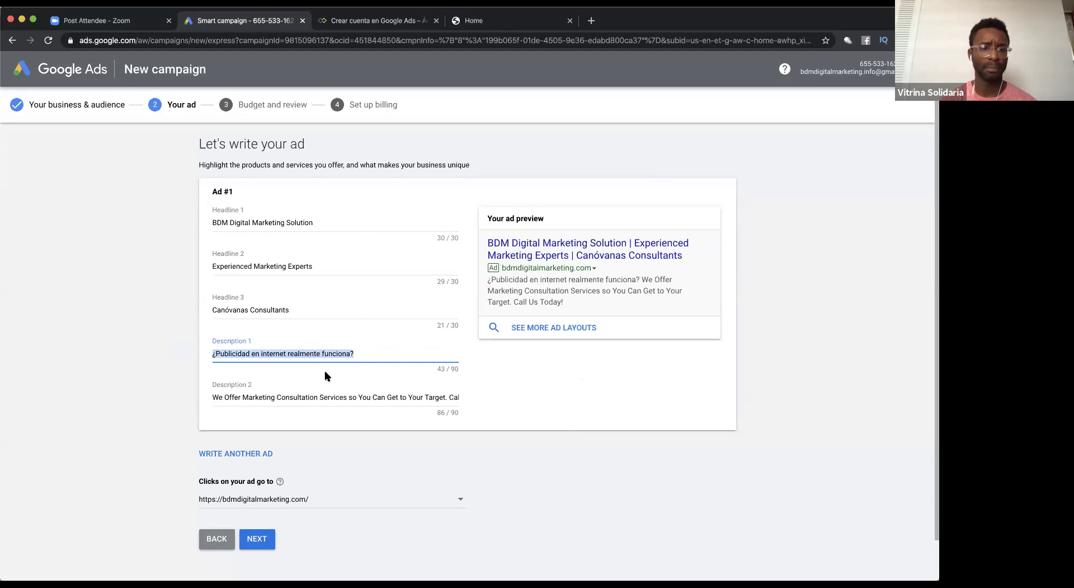
triple_click(332, 222)
key(BackSpace)
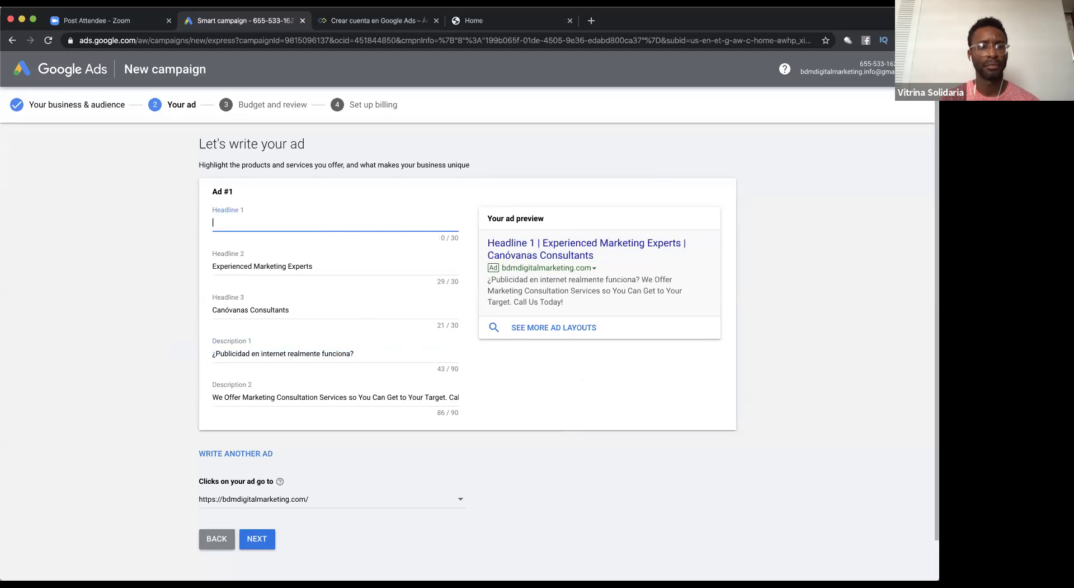
key(super+v)
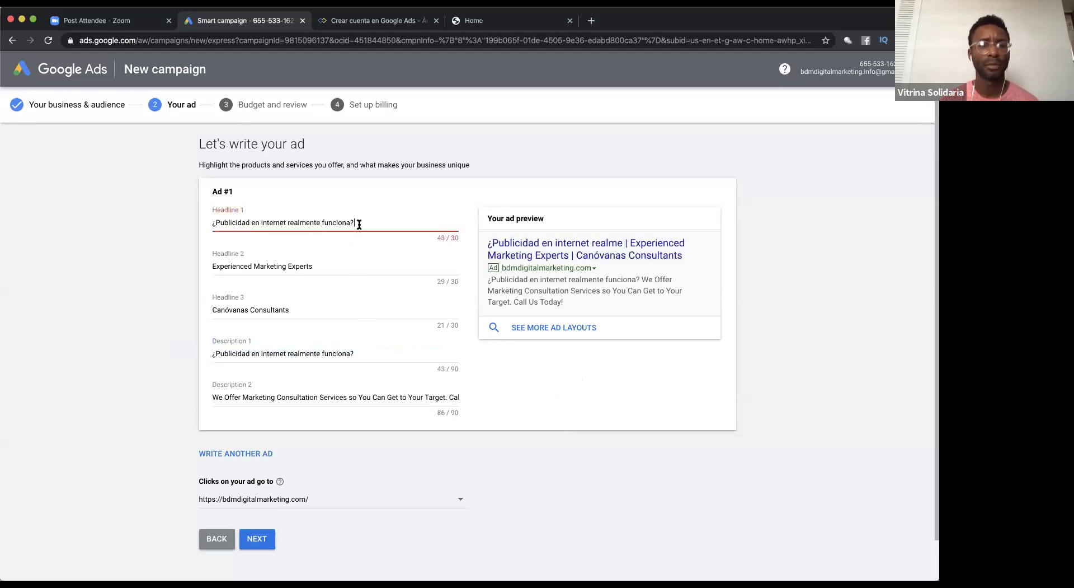
click(216, 223)
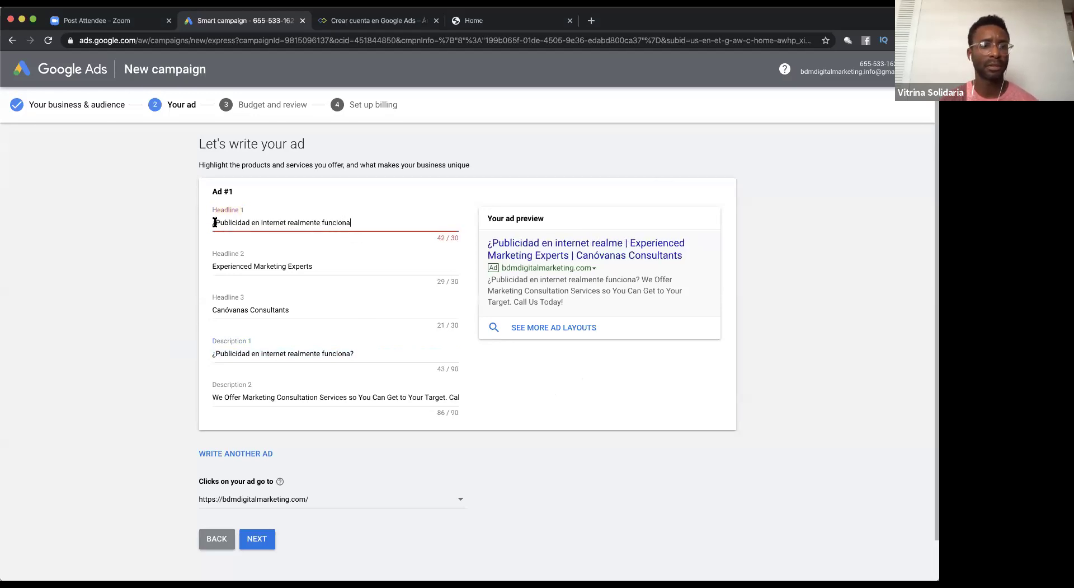
key(BackSpace)
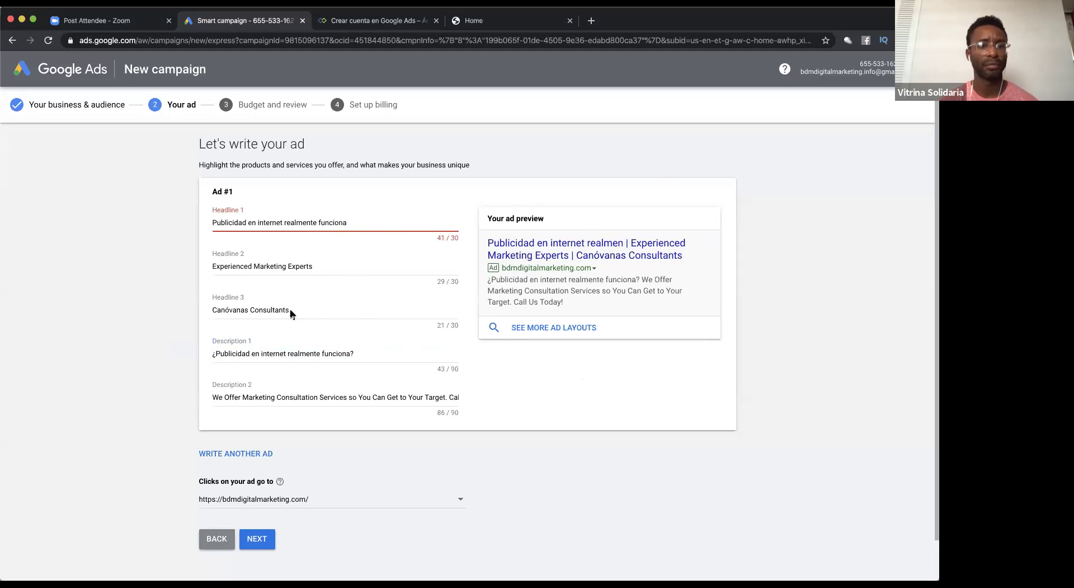
click(328, 265)
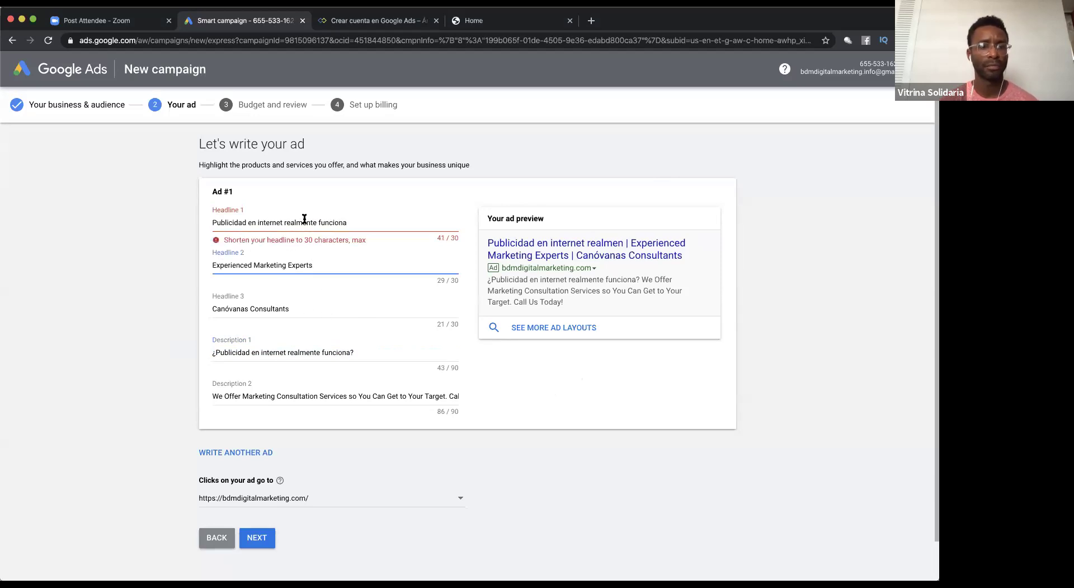
- Replace the text of Headline 1 with "BDM Digital Marketing"
click(366, 222)
triple_click(364, 223)
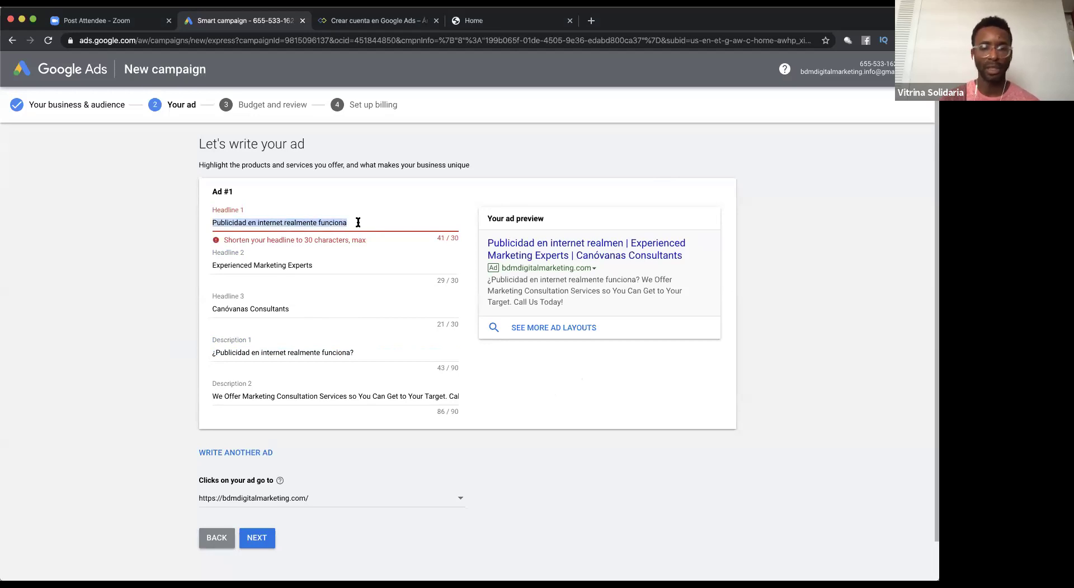
key(BackSpace)
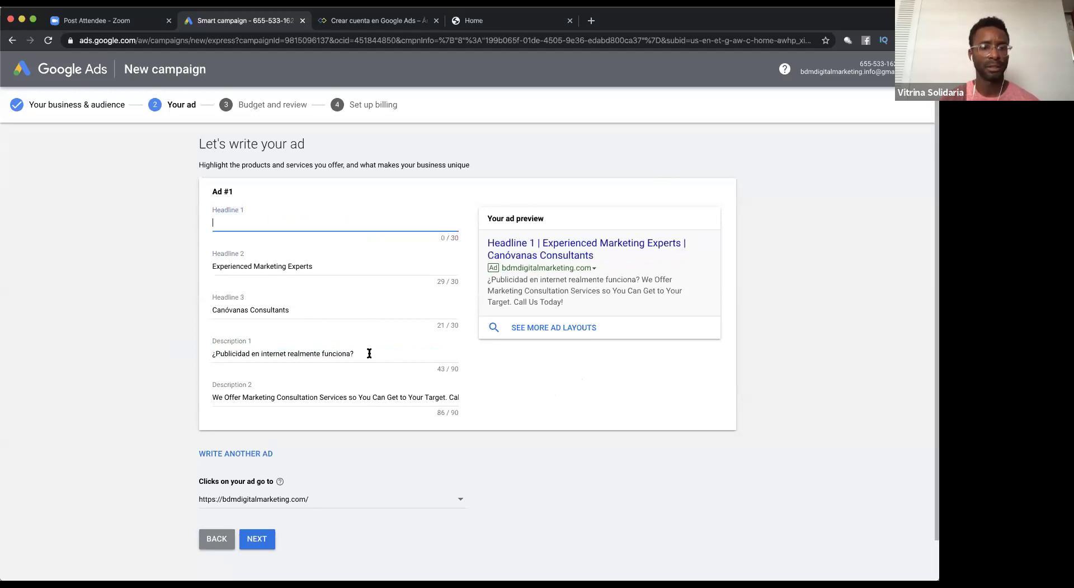
text(B)
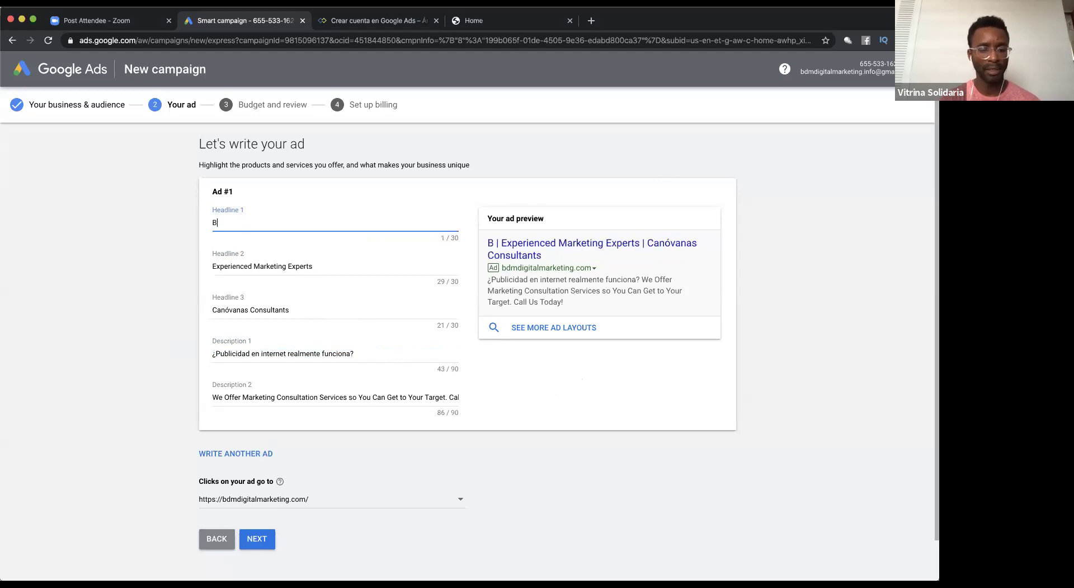
text(DM Di)
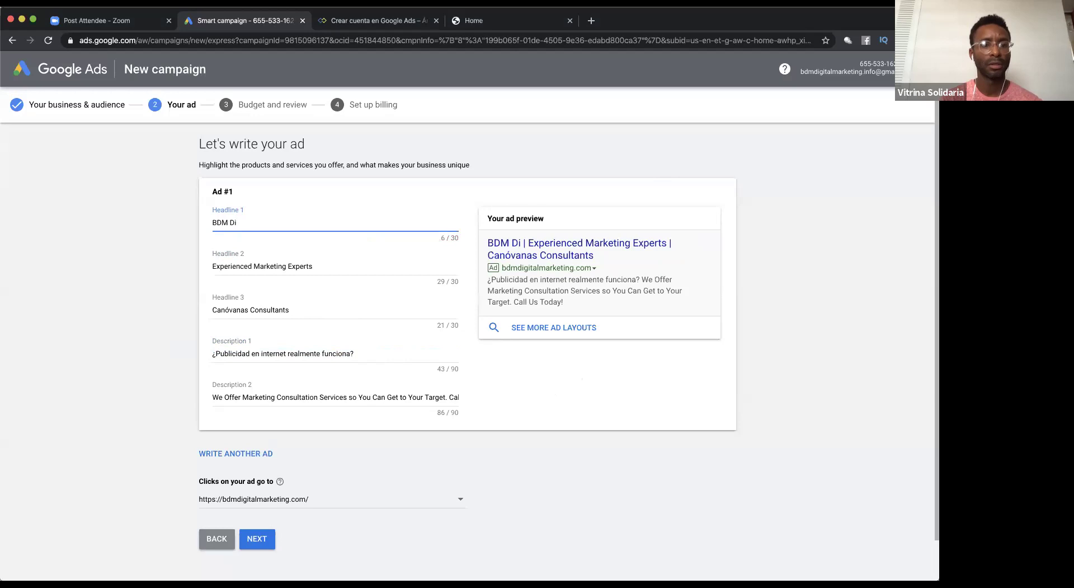
text(gital)
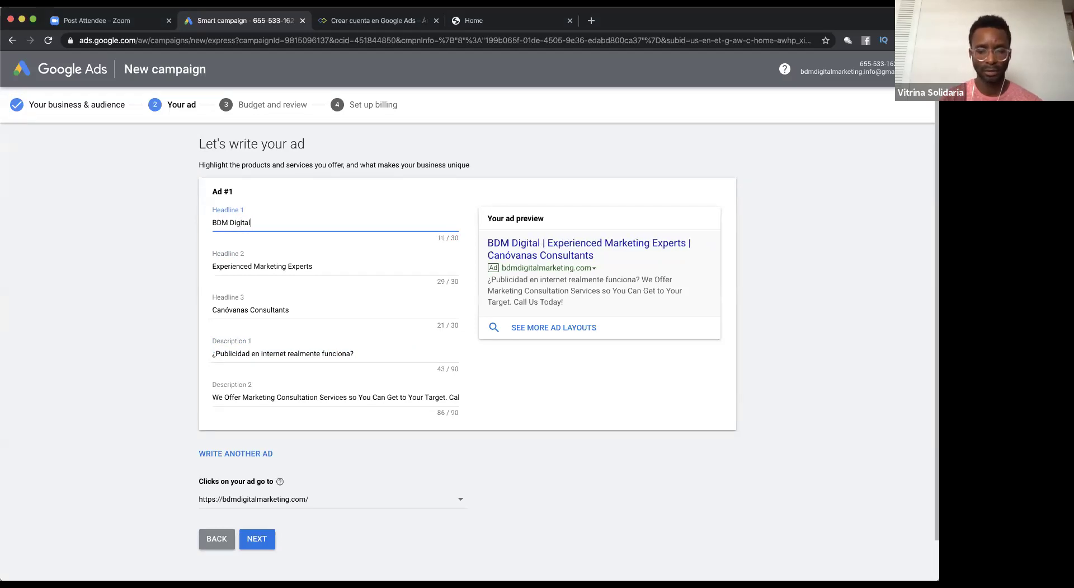
text(M)
click(250, 222)
text(.)
key(BackSpace)
key(BackSpace)
key(BackSpace)
key(BackSpace)
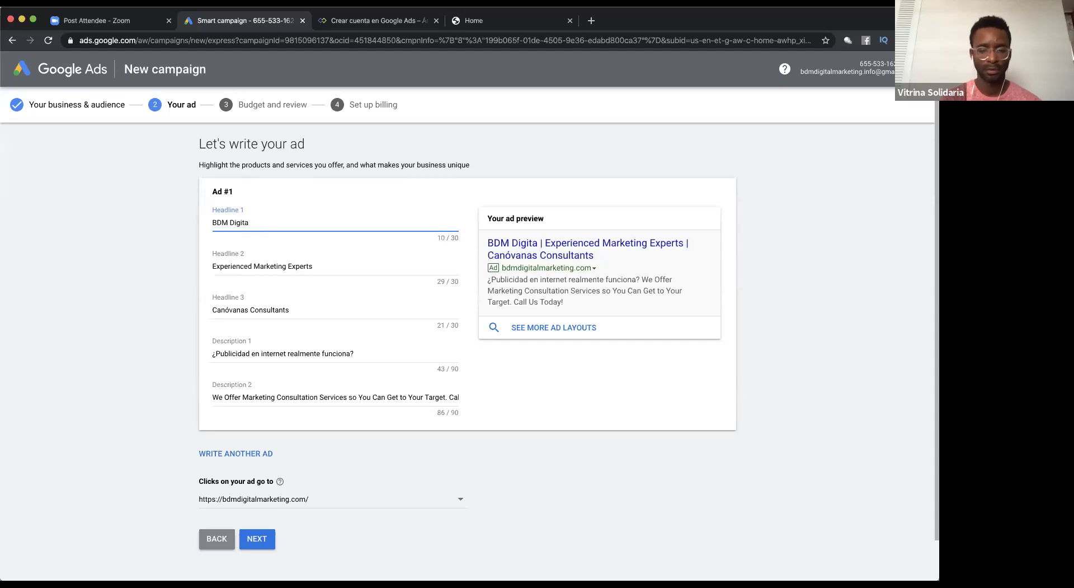
text(l m)
key(BackSpace)
key(BackSpace)
text(Marketing)
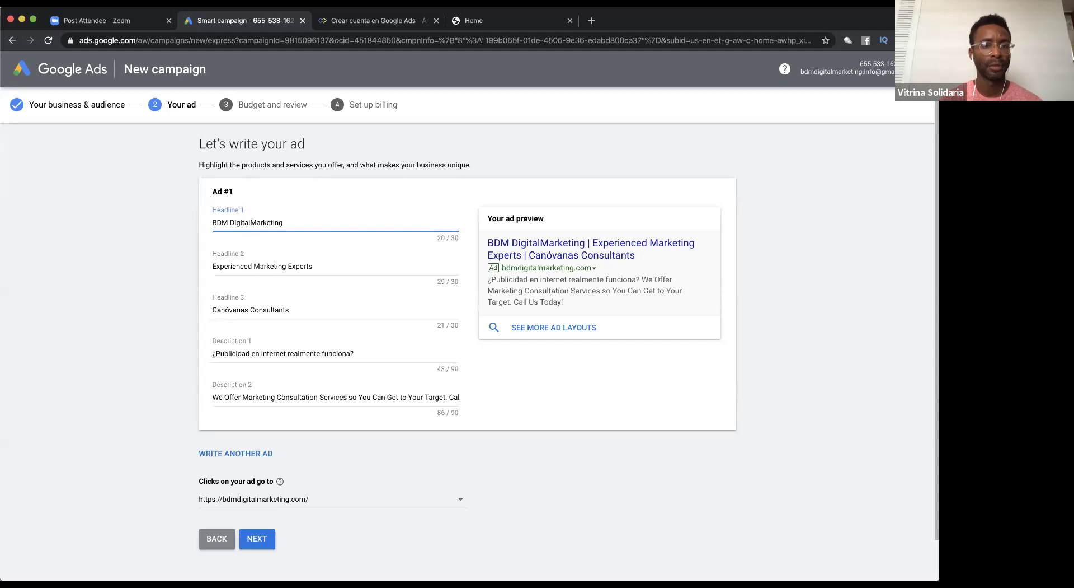
triple_click(332, 344)
click(531, 382)
- Replace Description 2 with "Conseguirás más CLIENTES potenciales para tu producto. Somos nosotros los encargados de ayudarte a evaluar el marketing de tu negocio."
scroll(324, 386, down, 2)
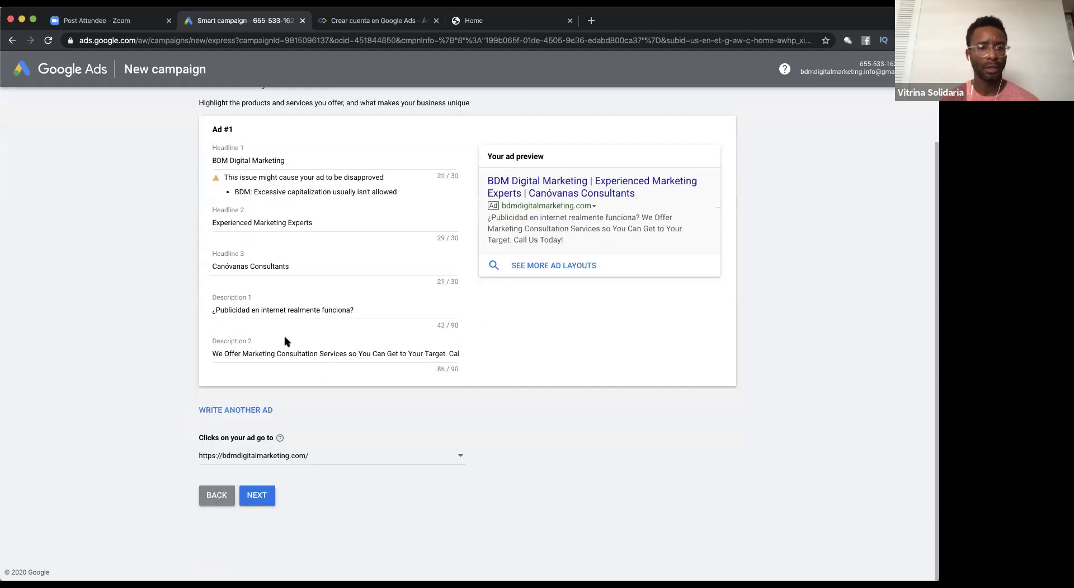
click(328, 352)
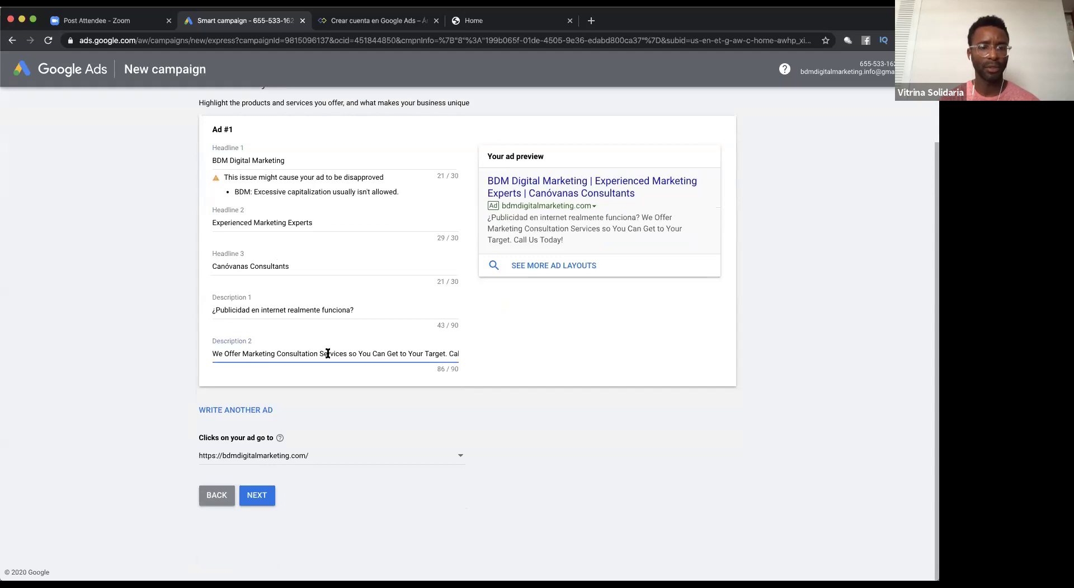
triple_click(328, 352)
key(BackSpace)
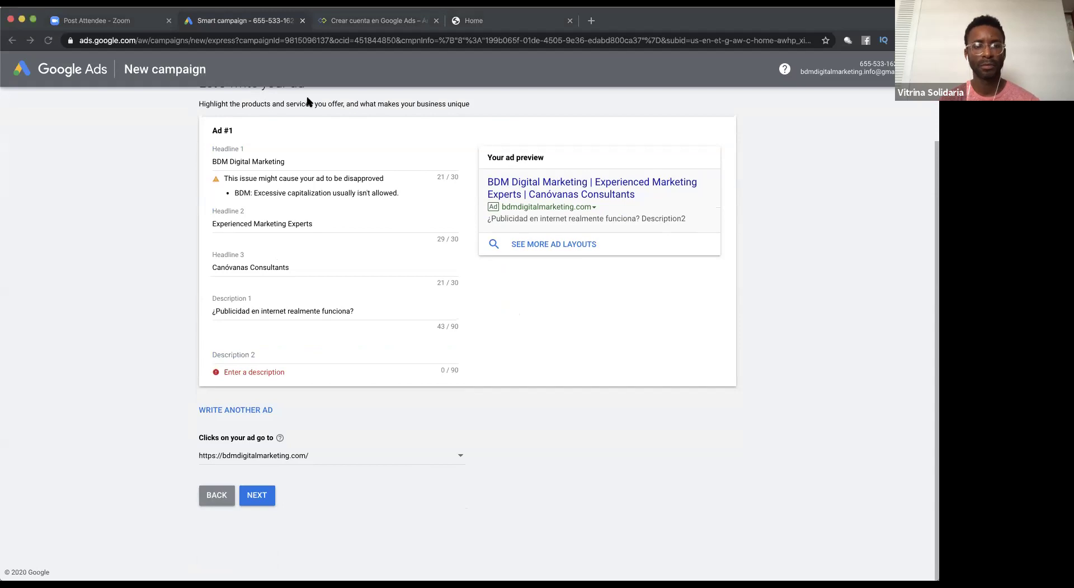
click(277, 362)
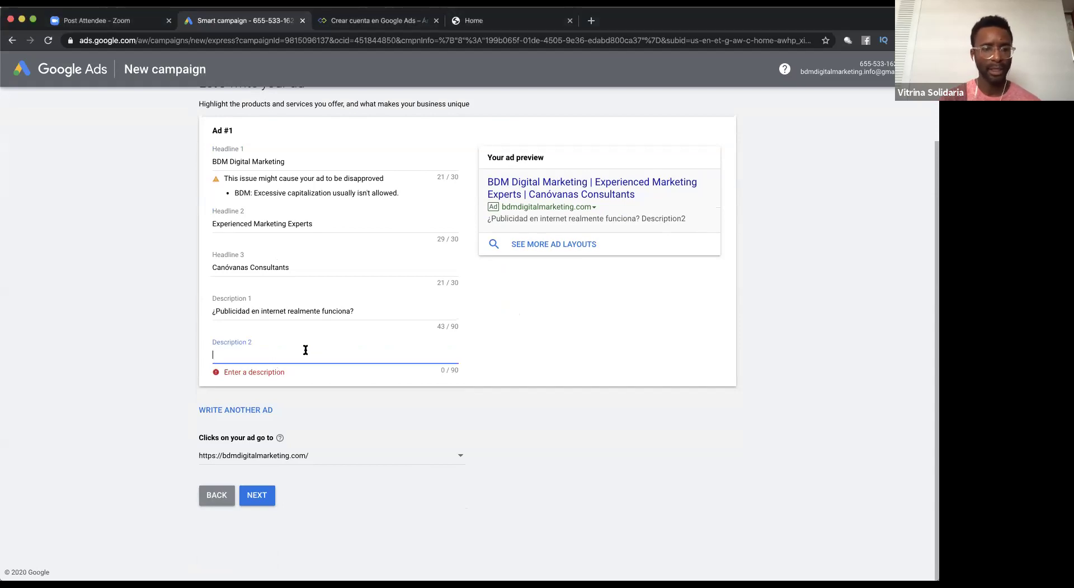
text(Conseguirás más CLIENTES potenciales para tu producto. Somos nosotros los encargados de ayudarte a evaluar el marketing de tu negocio. 💻 📈 📊 📱)
- Shorten Description 2 to its first sentence, "Conseguirás más CLIENTES potenciales para tu producto."
key(BackSpace)
key(BackSpace)
key(BackSpace)
key(BackSpace)
key(BackSpace)
key(BackSpace)
key(BackSpace)
key(BackSpace)
key(BackSpace)
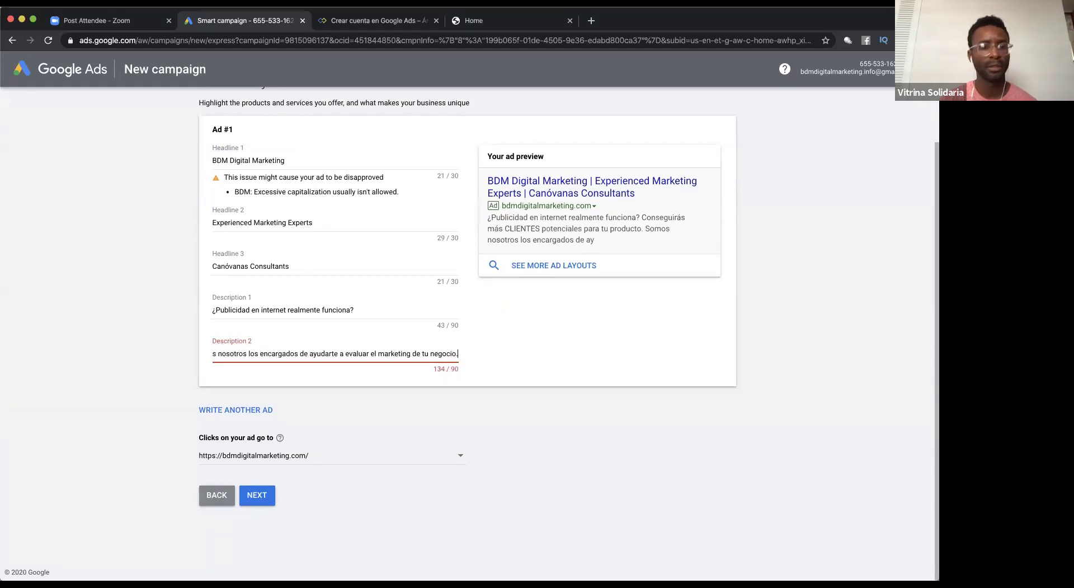
key(BackSpace)
key(BackSpace)
key(BackSpace)
key(BackSpace)
key(BackSpace)
key(BackSpace)
key(BackSpace)
key(BackSpace)
key(BackSpace)
key(BackSpace)
key(BackSpace)
key(BackSpace)
key(BackSpace)
key(BackSpace)
key(BackSpace)
key(BackSpace)
key(BackSpace)
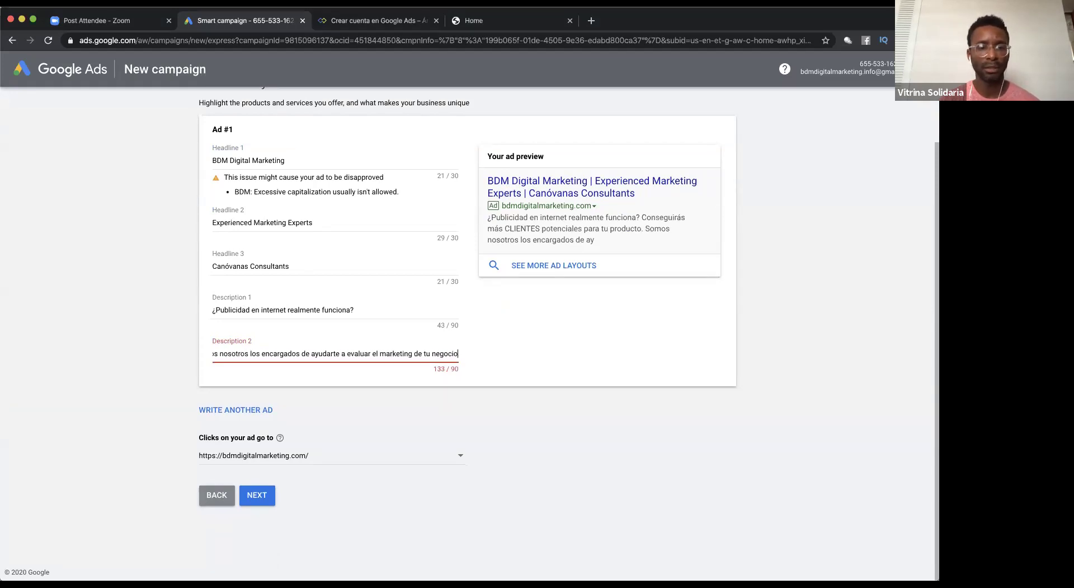
key(BackSpace)
key(BackSpace)
key(BackSpace)
key(BackSpace)
key(BackSpace)
key(BackSpace)
key(BackSpace)
key(BackSpace)
key(BackSpace)
key(BackSpace)
key(BackSpace)
key(BackSpace)
key(BackSpace)
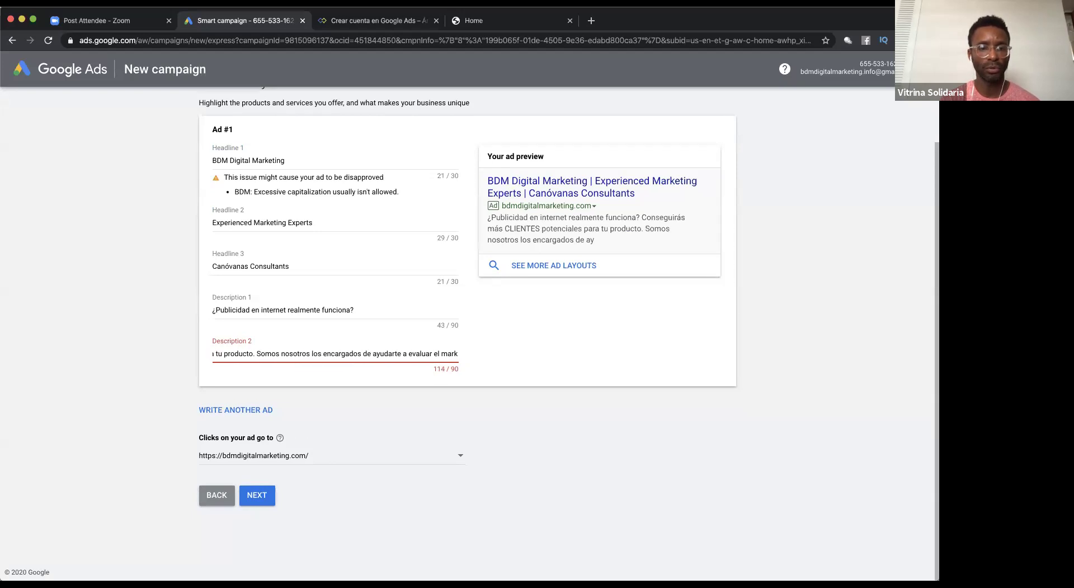
key(BackSpace)
key(BackSpace)
key(BackSpace)
key(BackSpace)
key(BackSpace)
key(BackSpace)
key(BackSpace)
key(BackSpace)
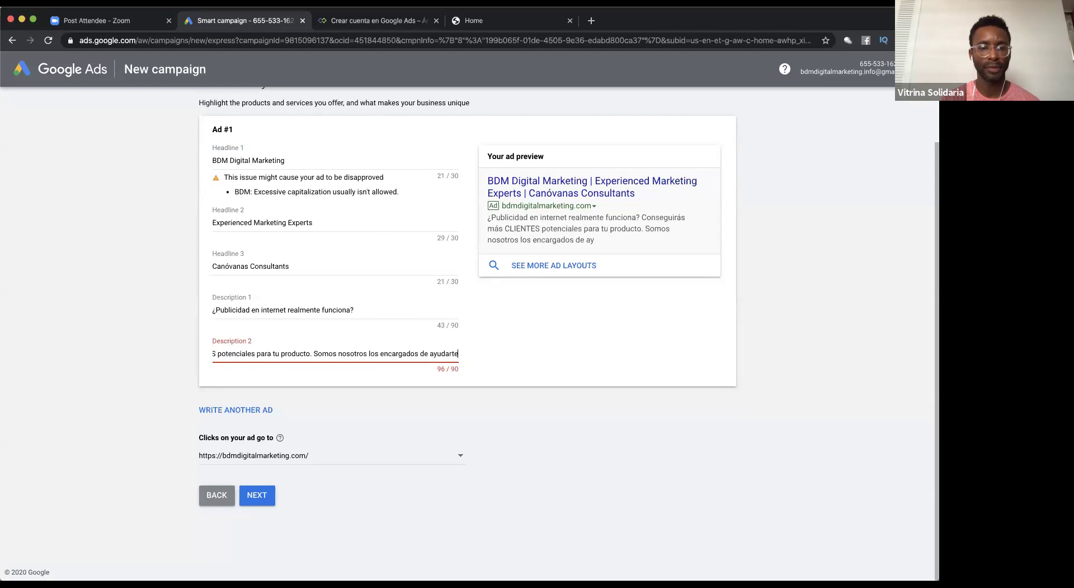
key(BackSpace)
key(BackSpace)
key(BackSpace)
key(BackSpace)
key(BackSpace)
key(BackSpace)
key(BackSpace)
key(BackSpace)
key(BackSpace)
key(BackSpace)
key(BackSpace)
key(BackSpace)
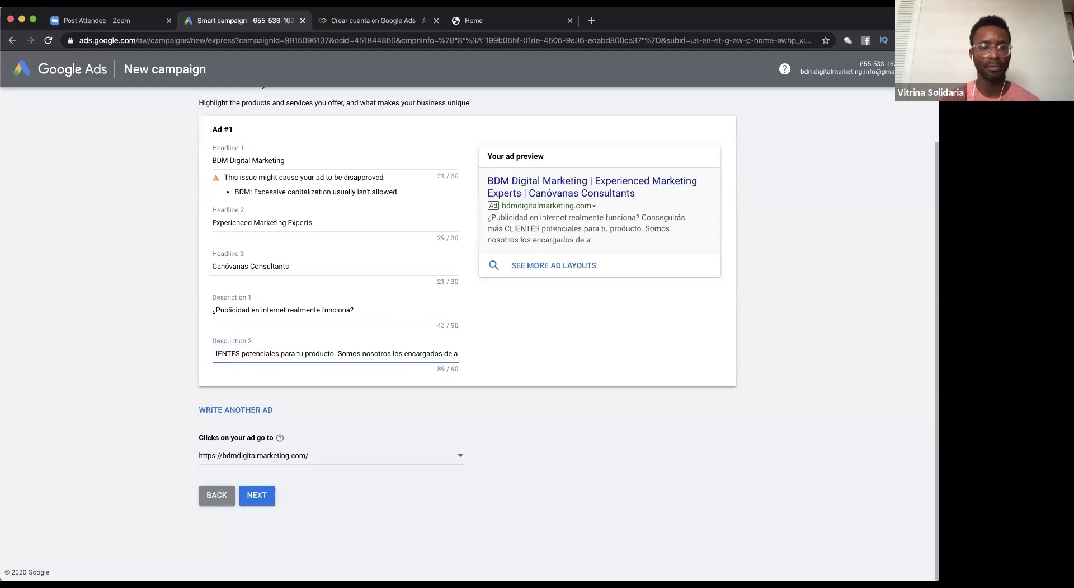
key(BackSpace)
key(BackSpace)
key(BackSpace)
key(BackSpace)
key(BackSpace)
key(BackSpace)
key(BackSpace)
key(BackSpace)
key(BackSpace)
key(BackSpace)
key(BackSpace)
key(BackSpace)
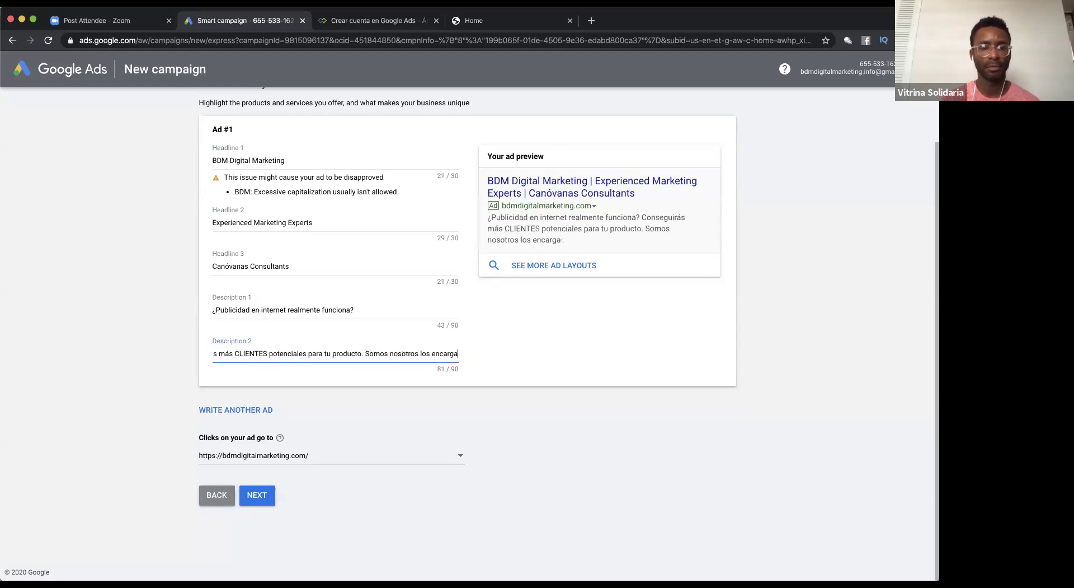
key(BackSpace)
key(BackSpace)
key(BackSpace)
key(BackSpace)
key(BackSpace)
key(BackSpace)
key(BackSpace)
key(BackSpace)
key(BackSpace)
key(BackSpace)
key(BackSpace)
key(BackSpace)
key(BackSpace)
key(BackSpace)
key(BackSpace)
key(BackSpace)
key(BackSpace)
key(BackSpace)
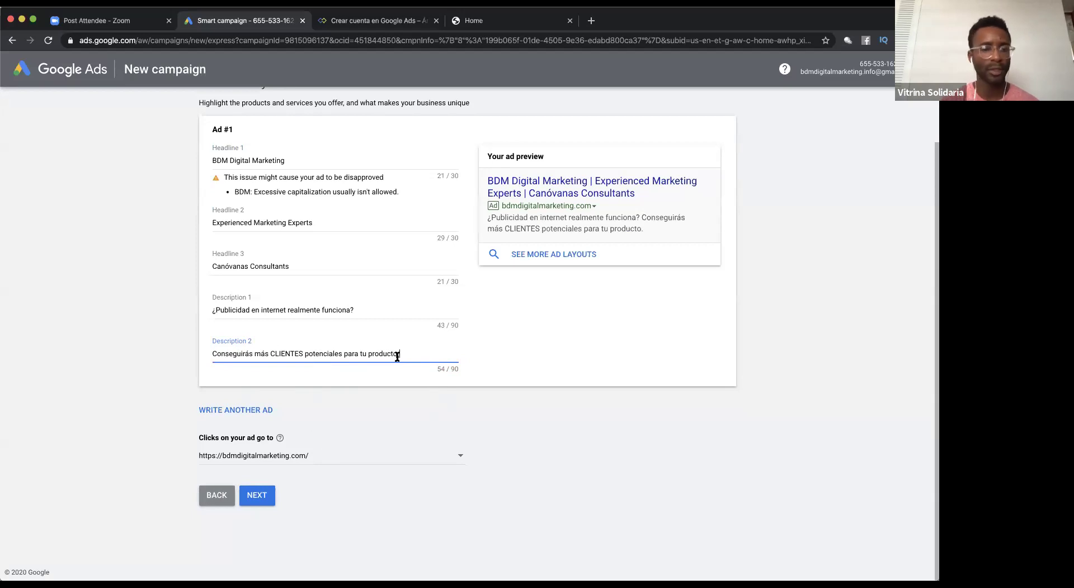
scroll(498, 504, up, 3)
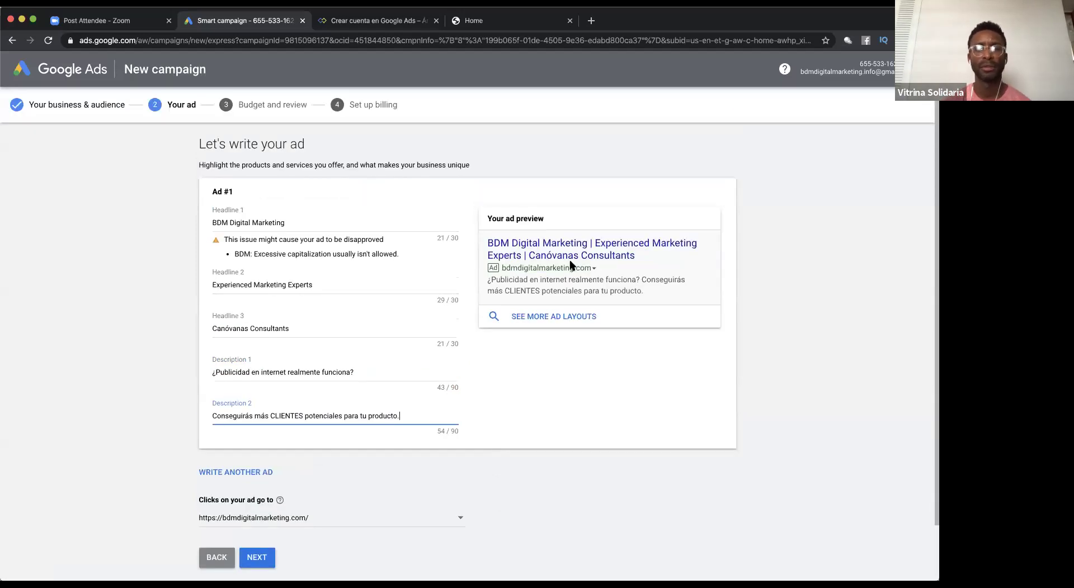
click(364, 246)
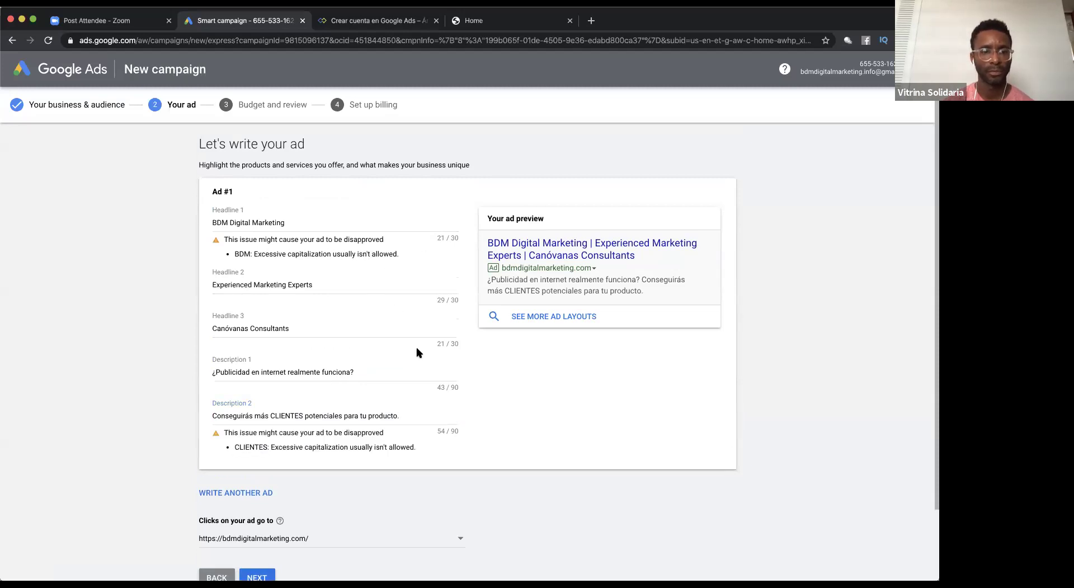
- Change the word "CLIENTES" in Description 2 to lowercase "clientes"
drag(302, 415, 273, 416)
text(clientes)
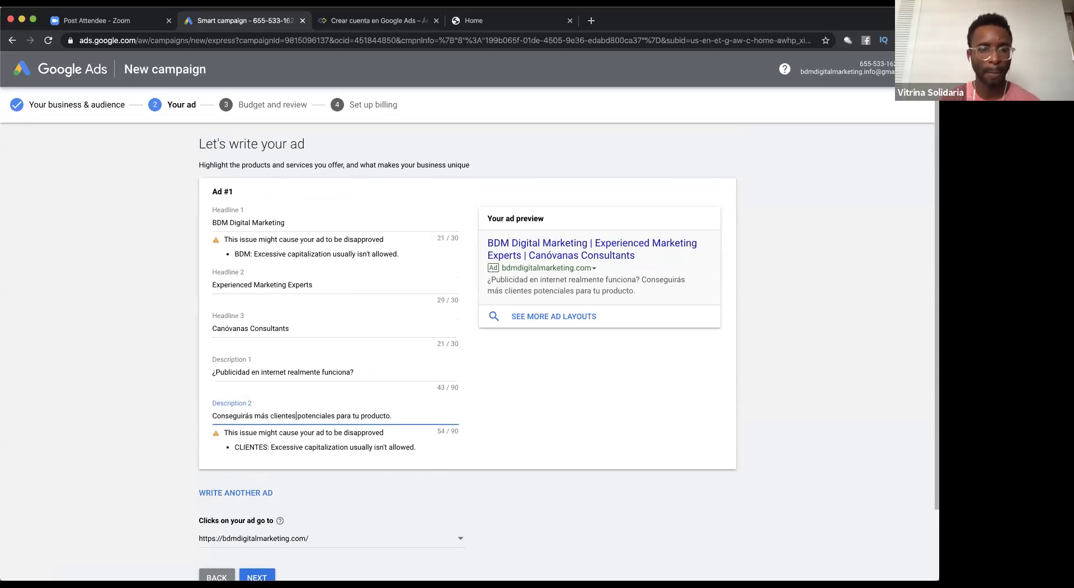
click(313, 240)
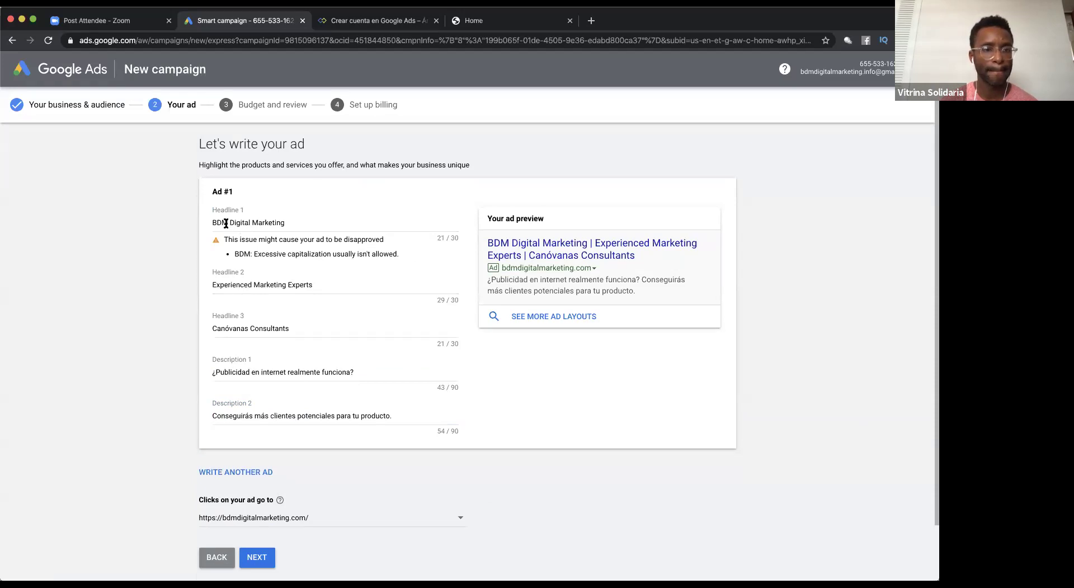
- Change the capital D of "Digital" in Headline 1 to lowercase so it reads "BDM digital Marketing"
click(226, 223)
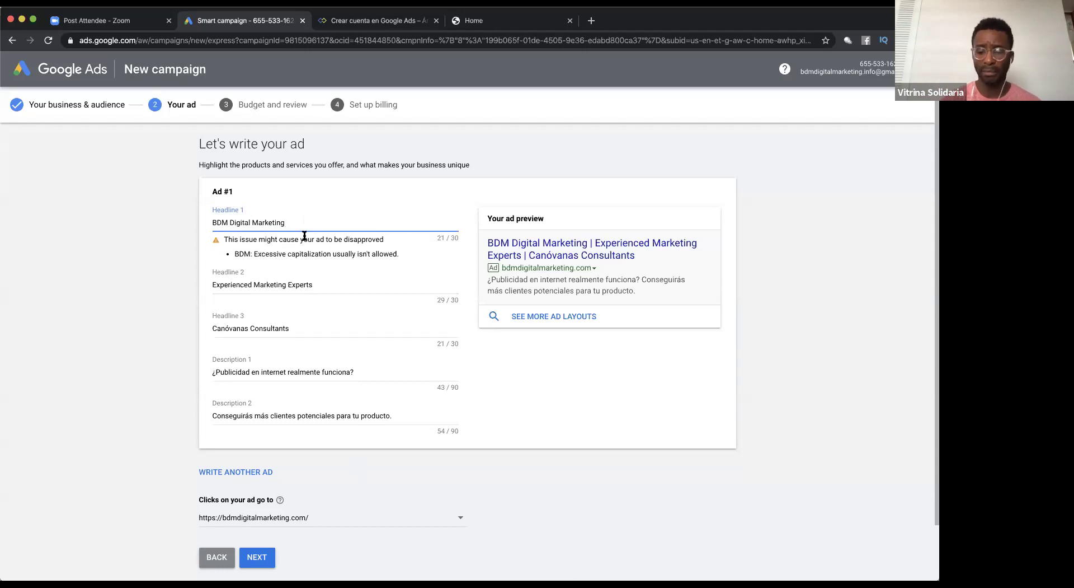
drag(178, 226, 340, 252)
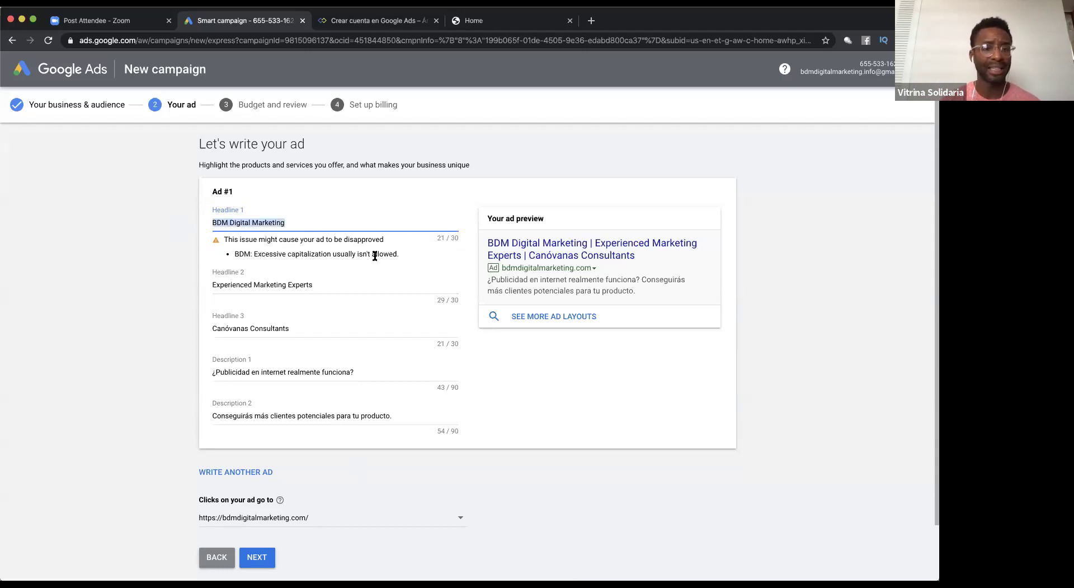
click(295, 223)
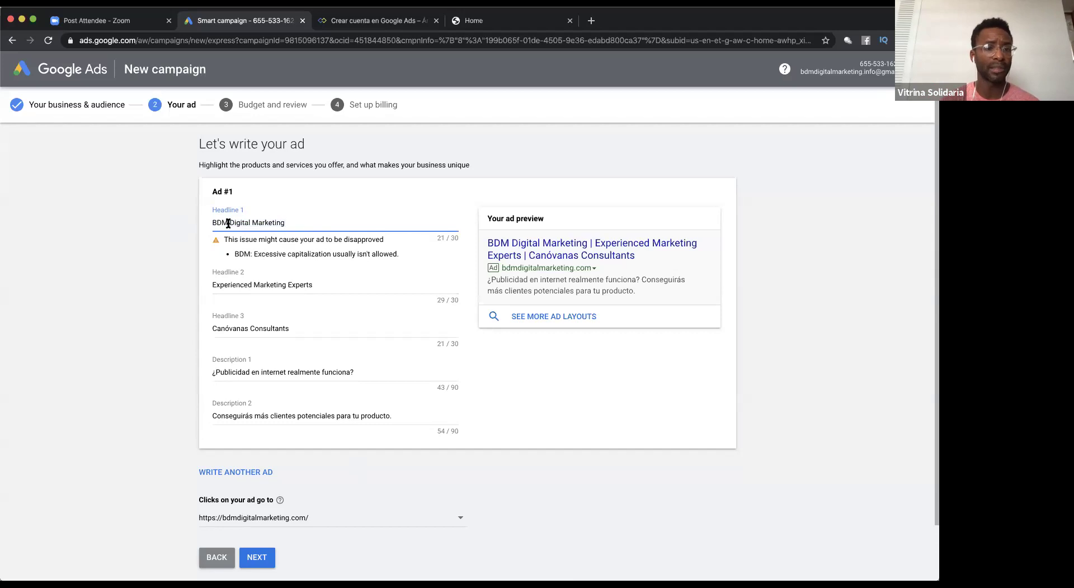
click(519, 410)
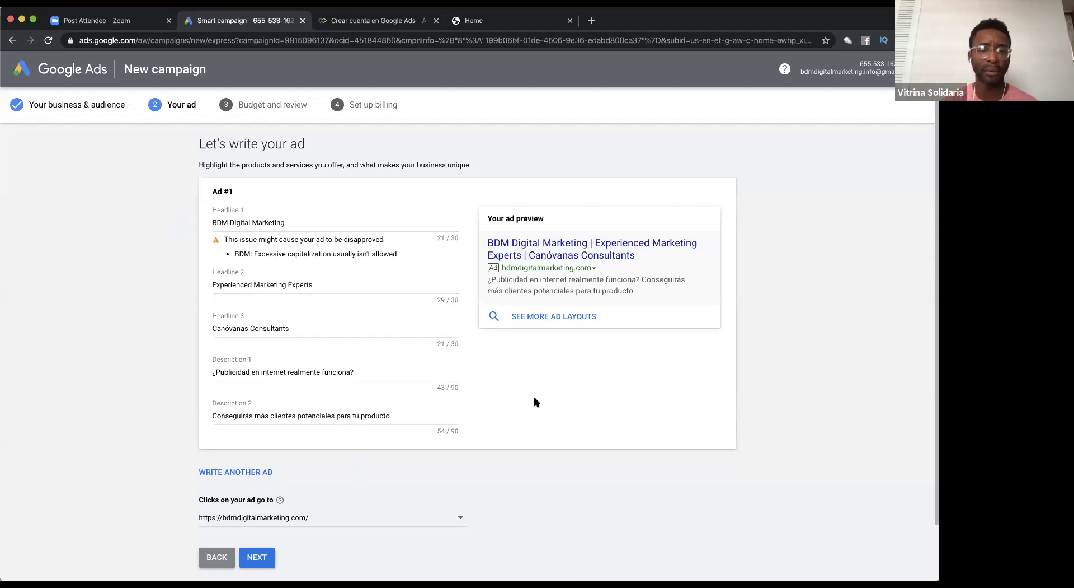
click(232, 222)
key(BackSpace)
text(d)
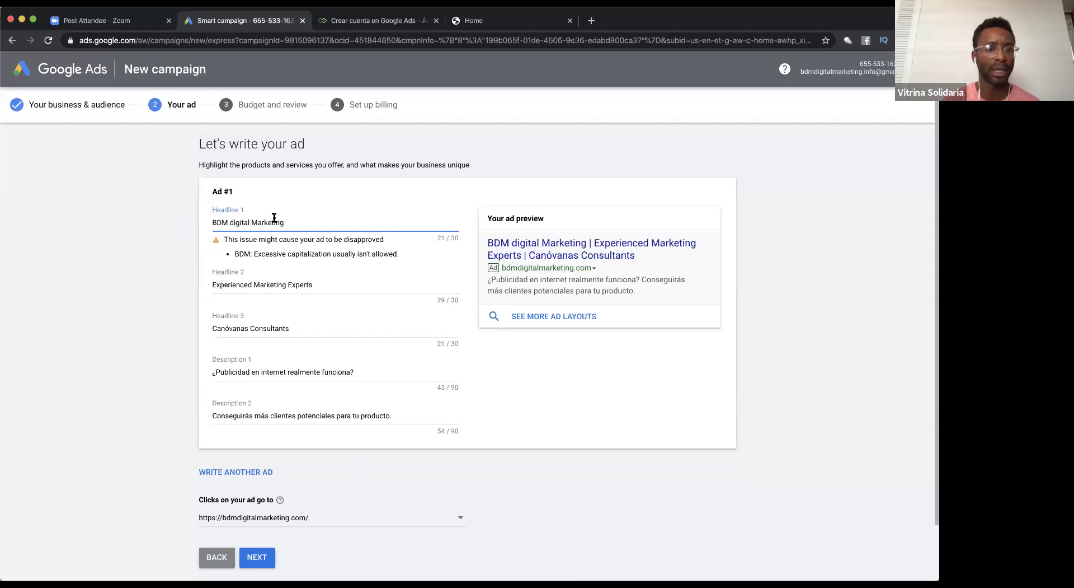
- Lowercase the M of "Marketing" in Headline 1 so it reads "BDM digital marketing", and continue to the budget stage
click(253, 222)
key(BackSpace)
text(m)
click(552, 355)
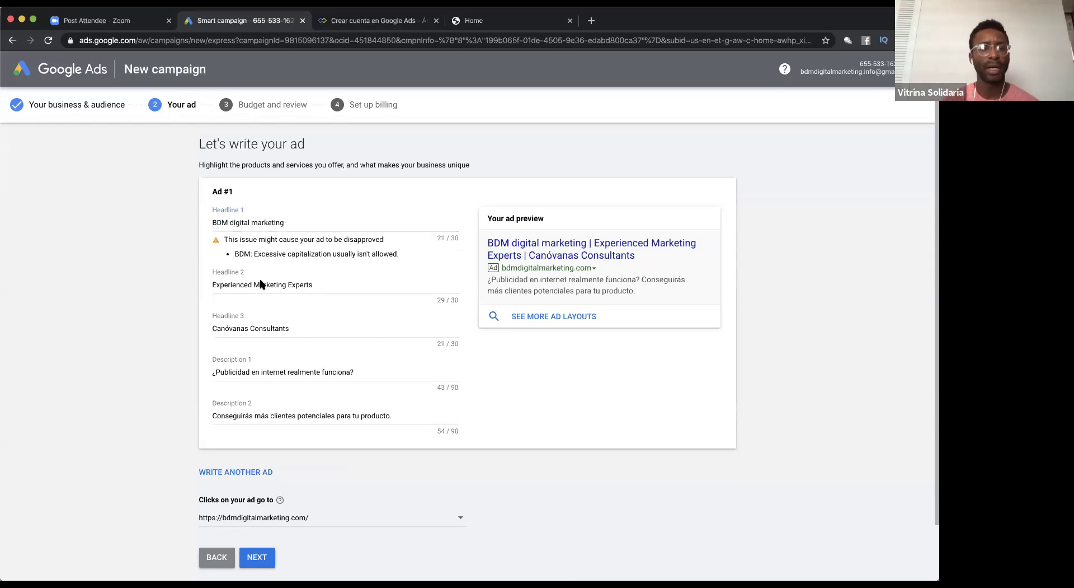
scroll(347, 369, down, 2)
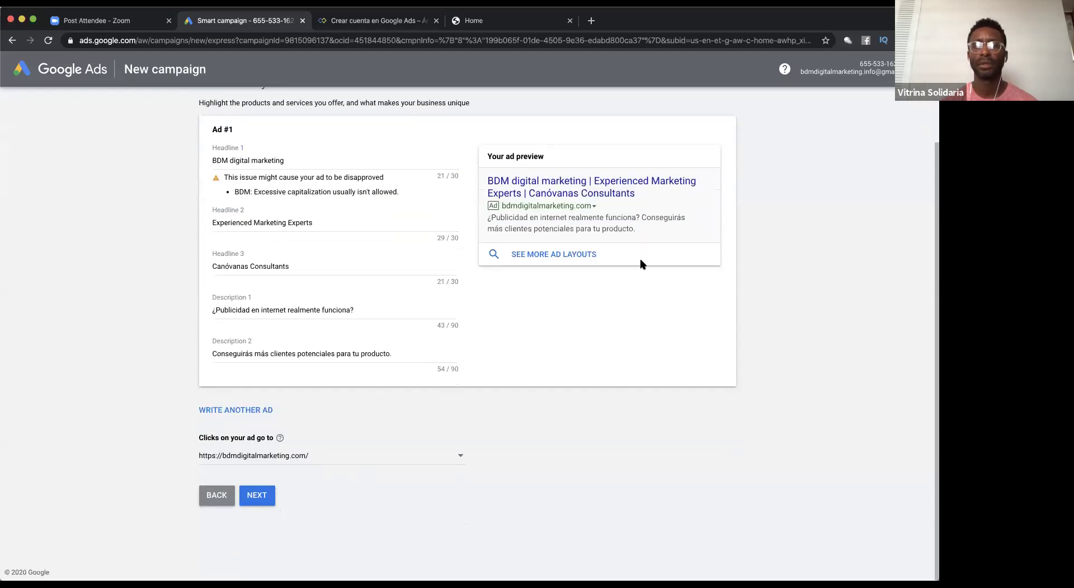
click(264, 495)
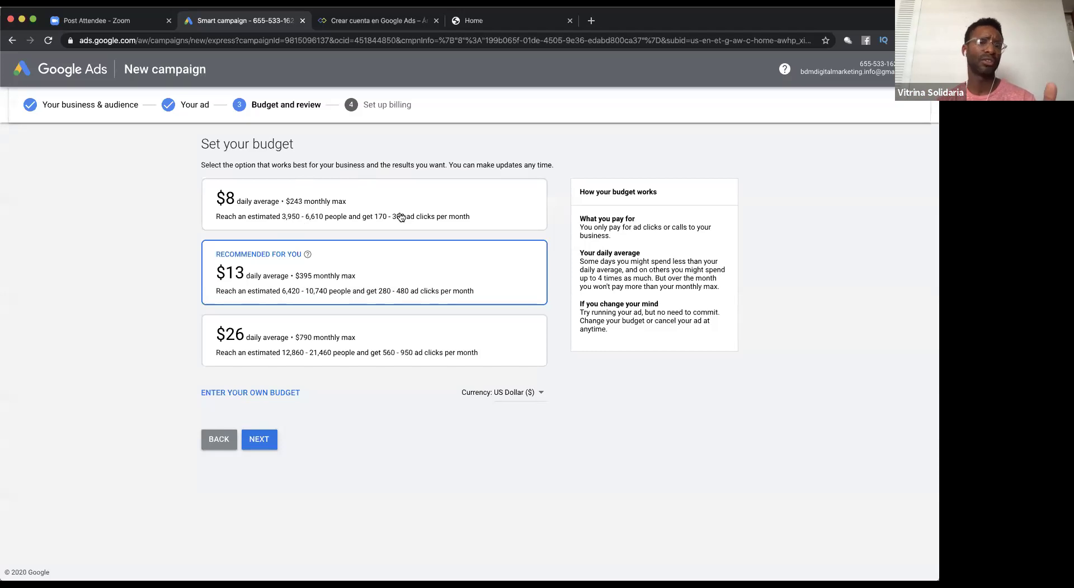
- Keep the recommended budget of $13 daily average and continue to the campaign settings review
click(434, 257)
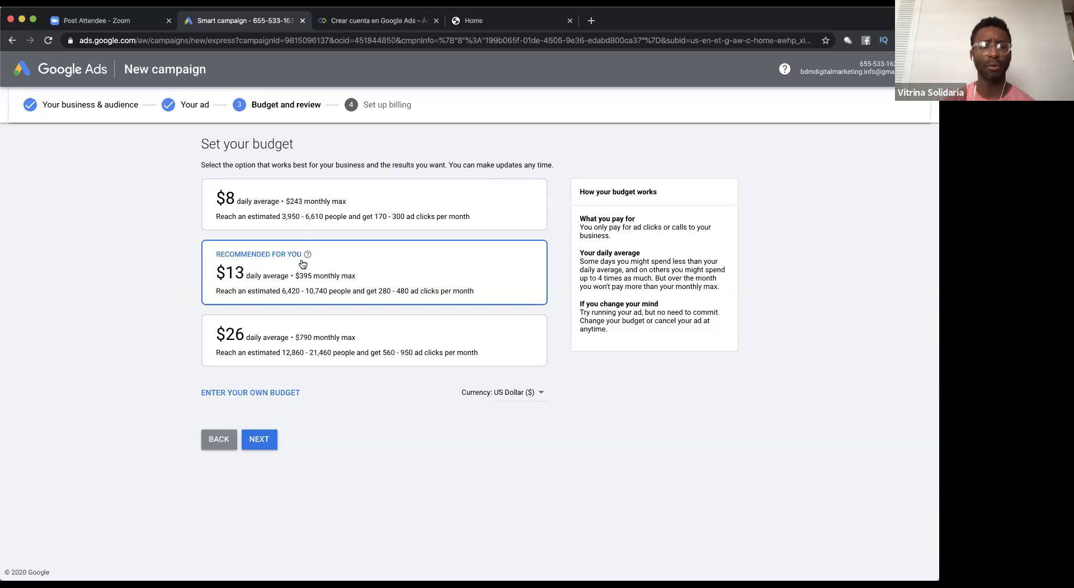
mouse_move(308, 255)
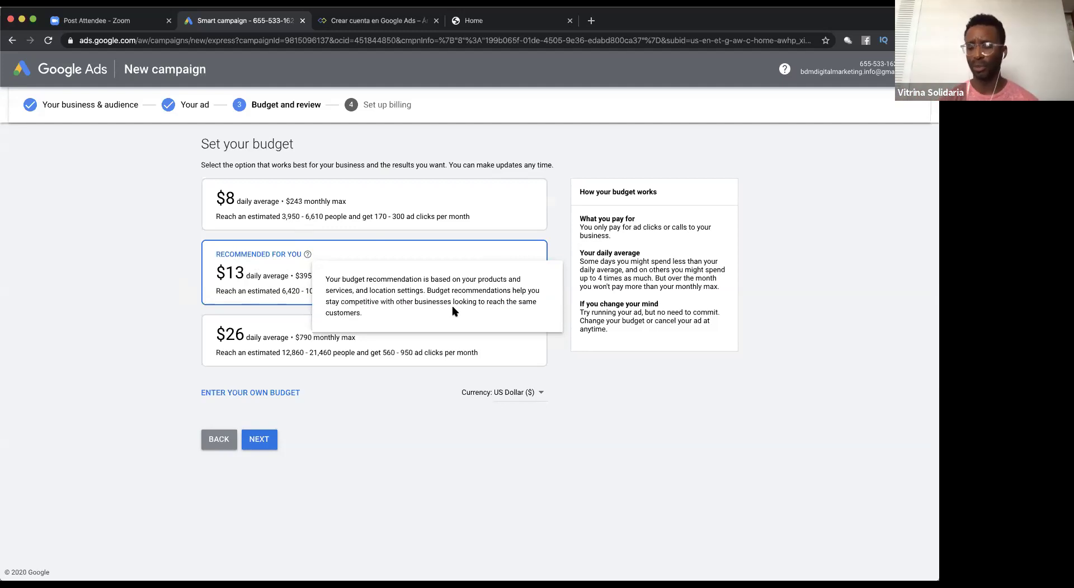
click(456, 438)
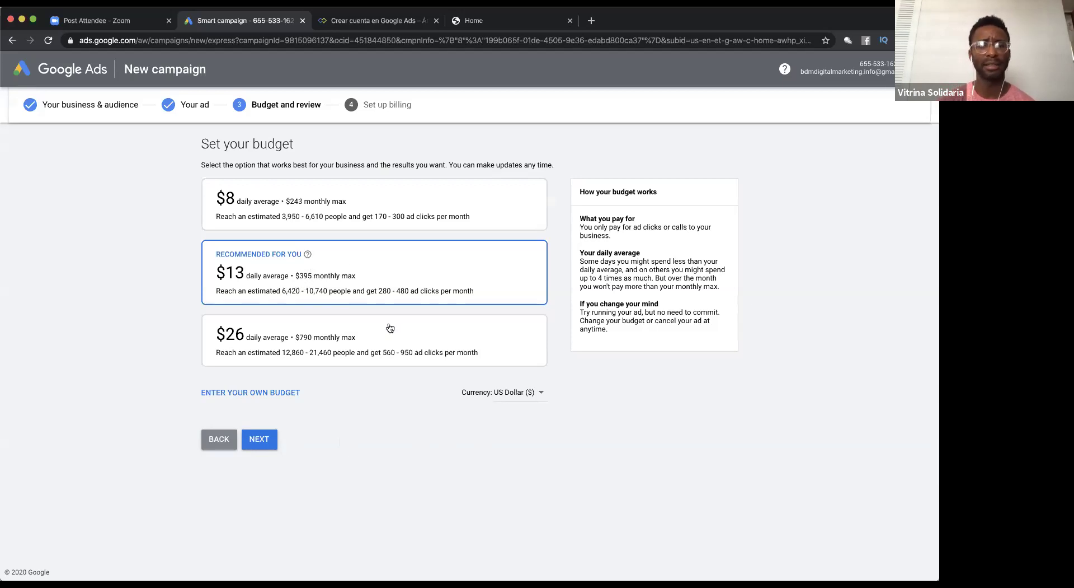
click(260, 439)
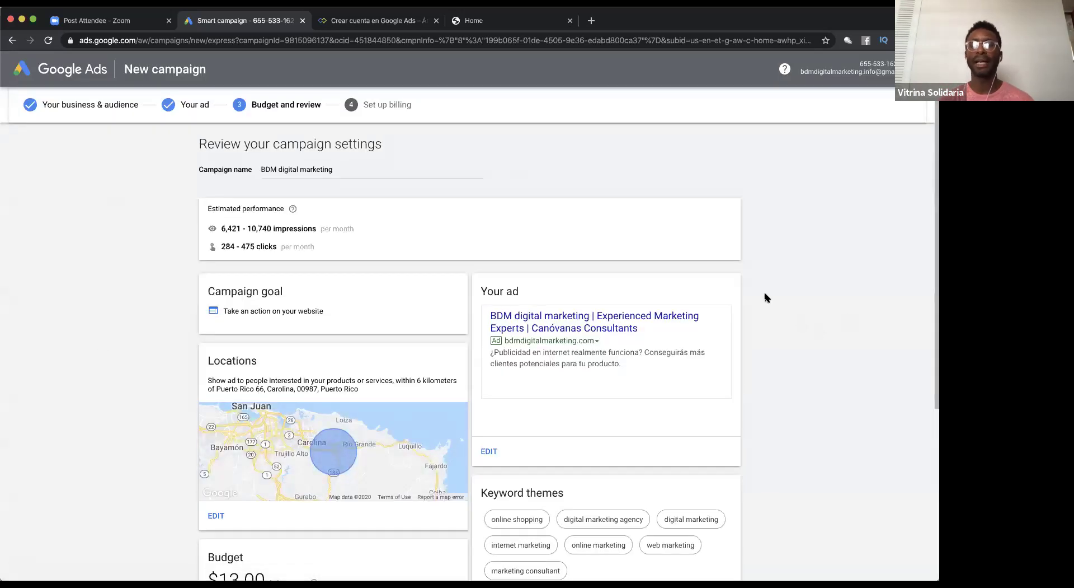
- Capitalize the D and M in the campaign name so it reads "BDM Digital Marketing"
scroll(762, 302, down, 1)
scroll(762, 306, down, 1)
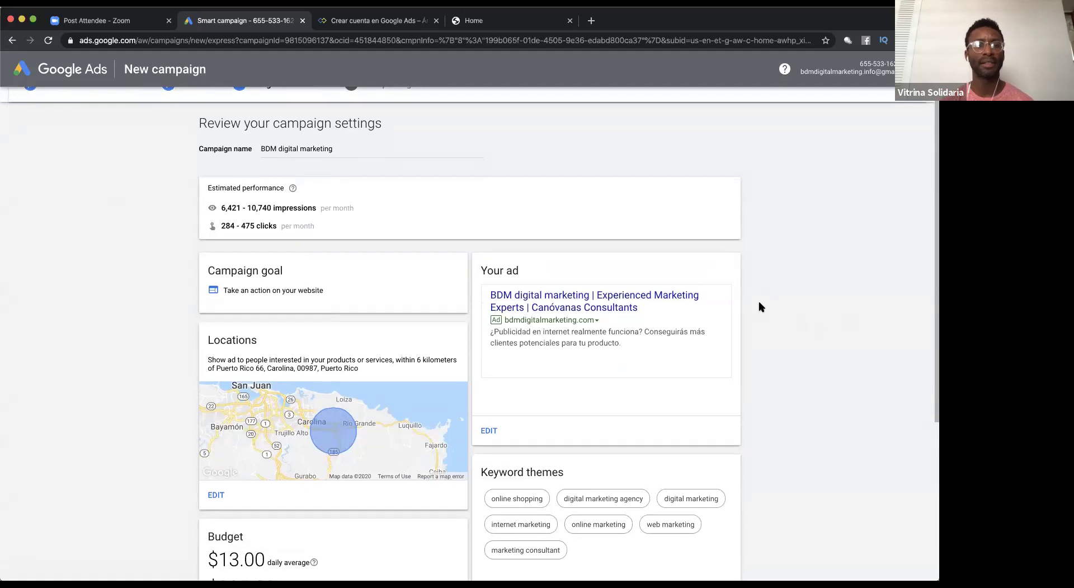
scroll(762, 306, down, 1)
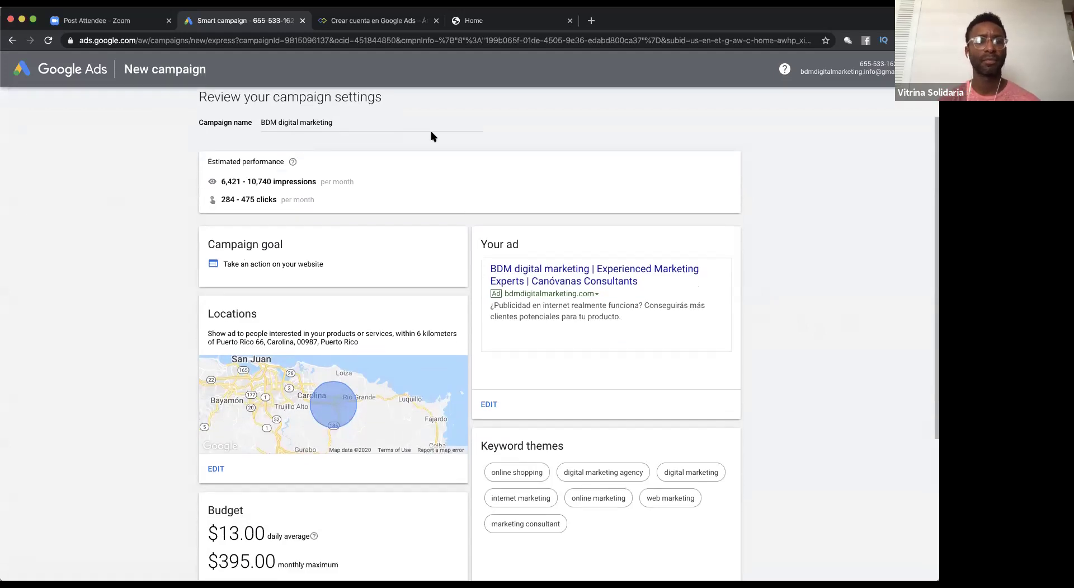
click(279, 123)
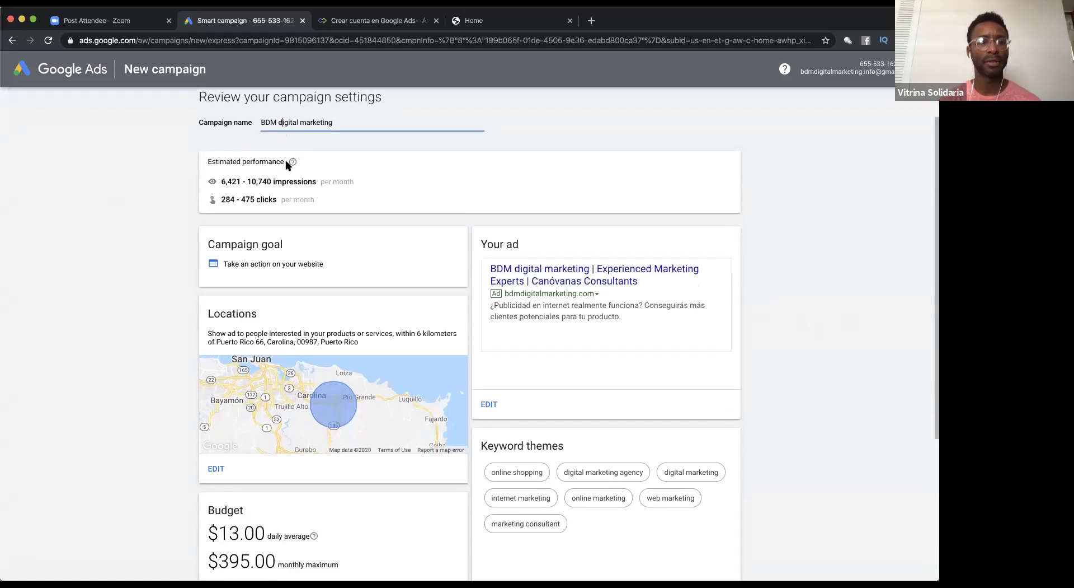
key(Delete)
text(D)
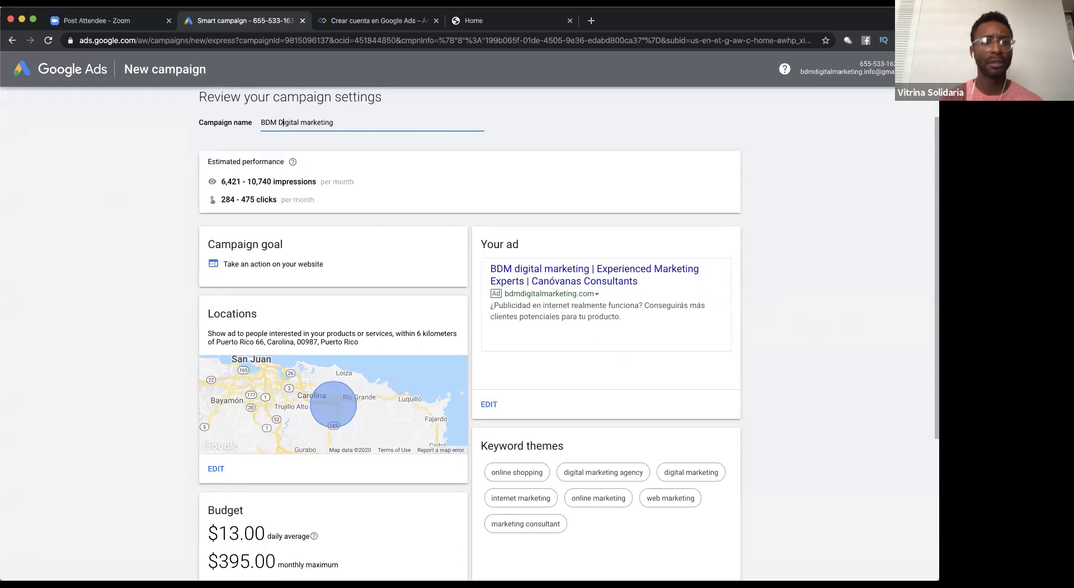
click(307, 122)
key(BackSpace)
text(M)
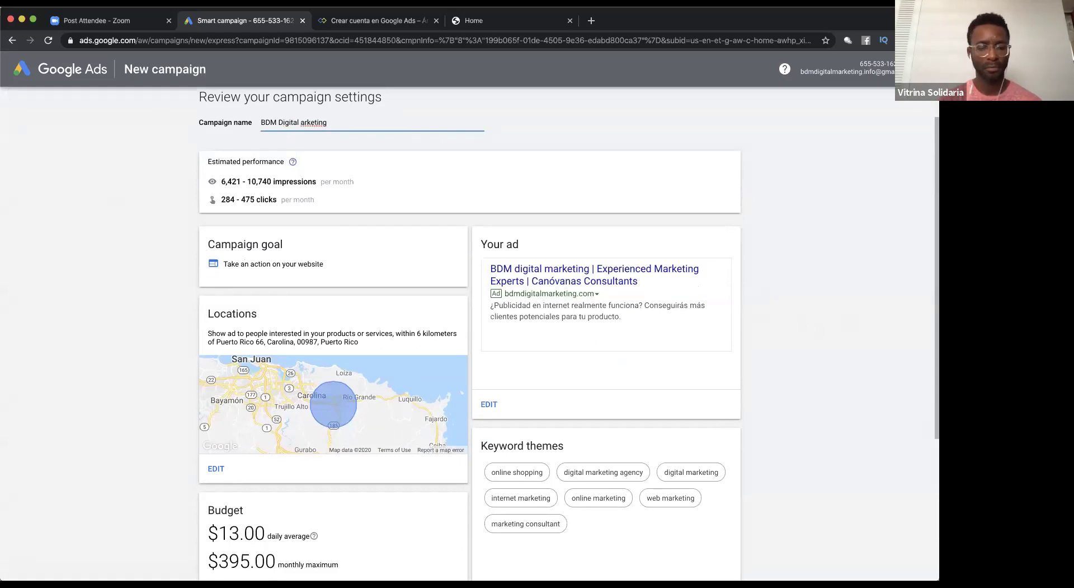
mouse_move(293, 161)
click(541, 116)
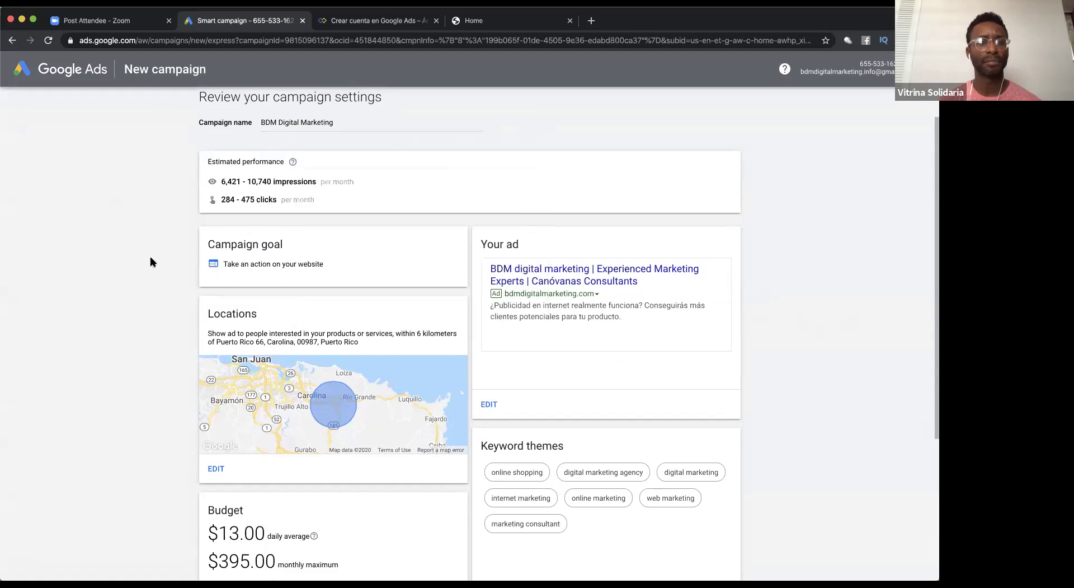
- Review the campaign's estimated performance, goal, locations, budget, ad and keyword themes
scroll(129, 267, down, 1)
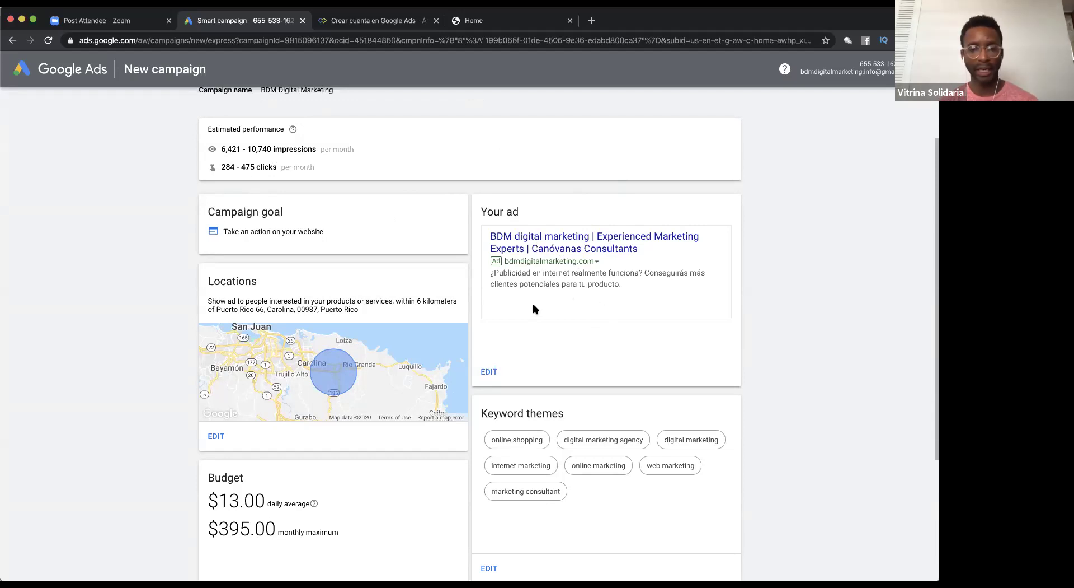
scroll(539, 334, down, 1)
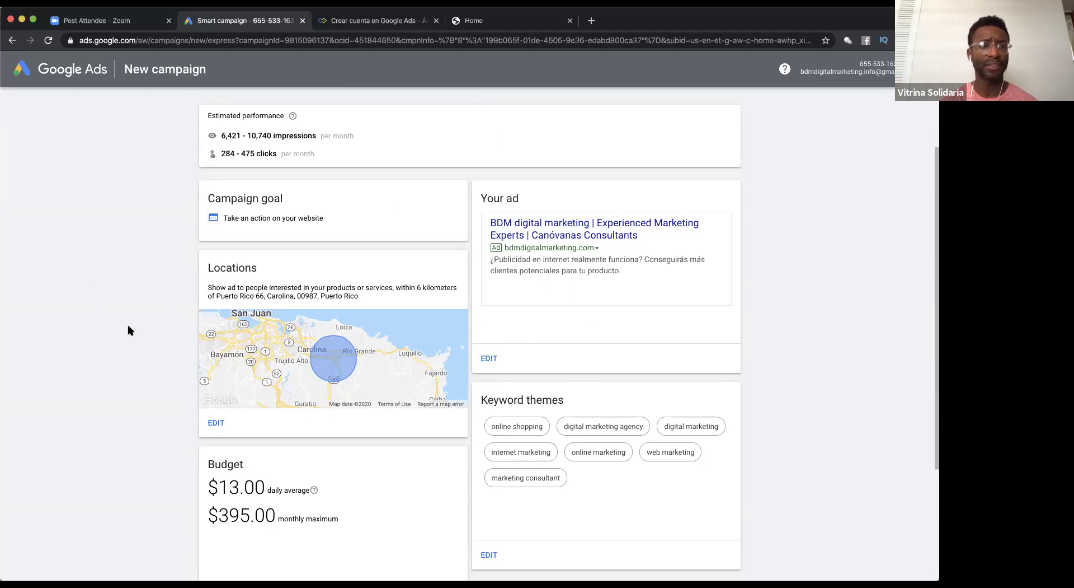
scroll(128, 330, down, 1)
scroll(131, 327, down, 1)
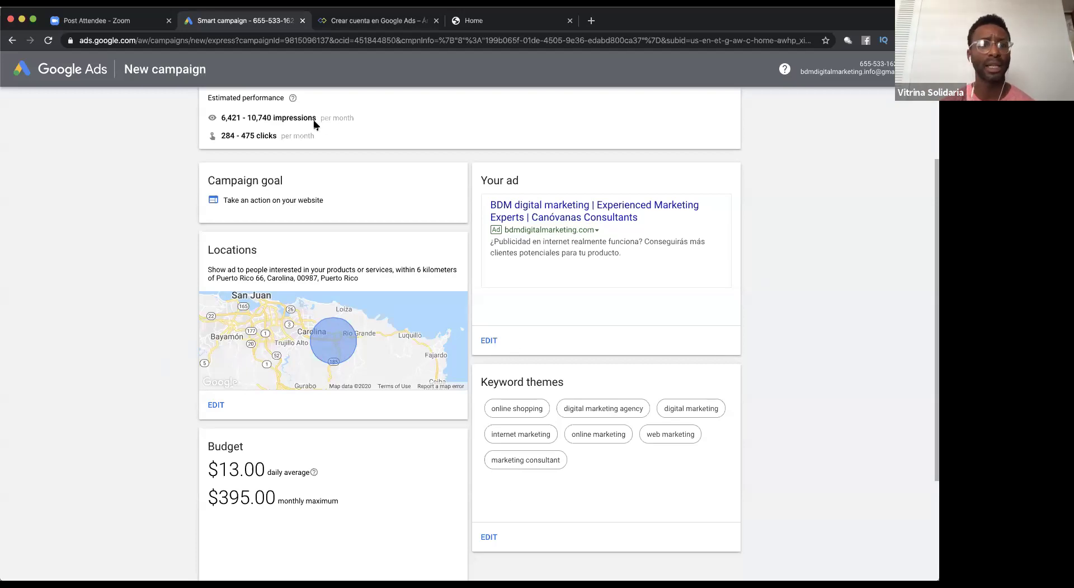
scroll(137, 347, up, 3)
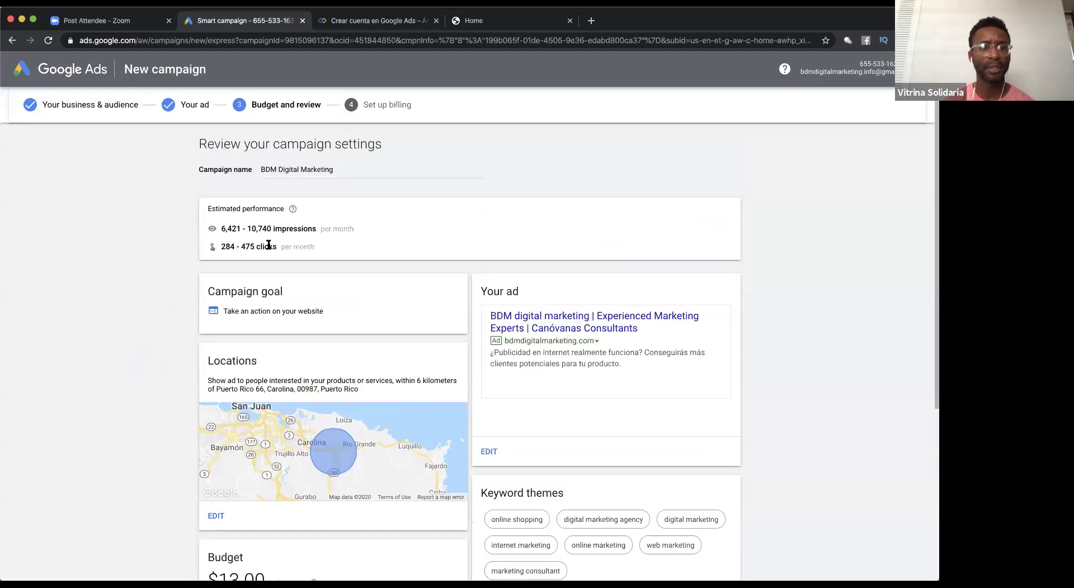
scroll(91, 450, down, 3)
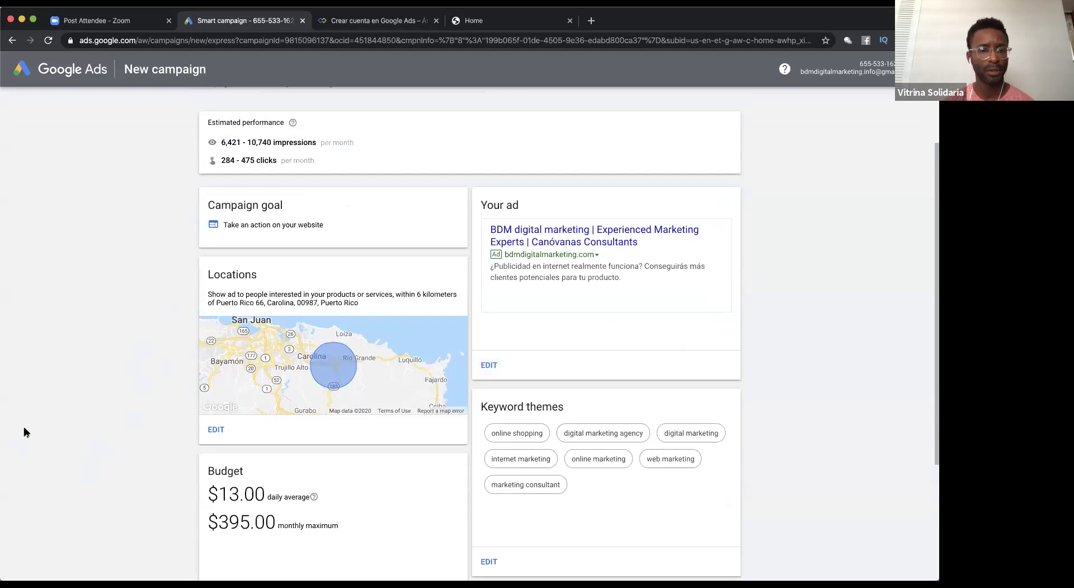
scroll(168, 335, down, 3)
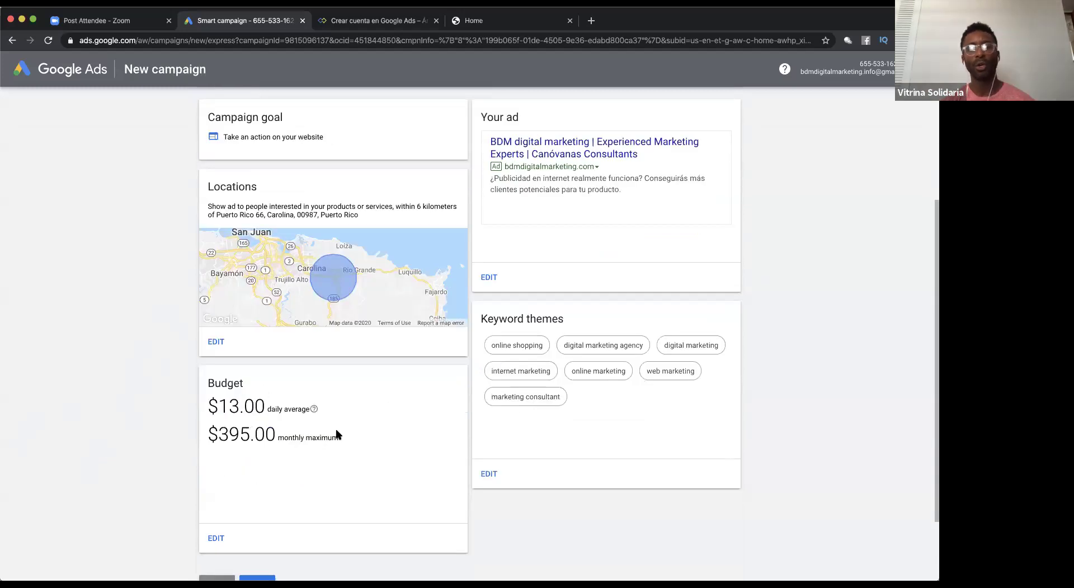
scroll(560, 453, down, 3)
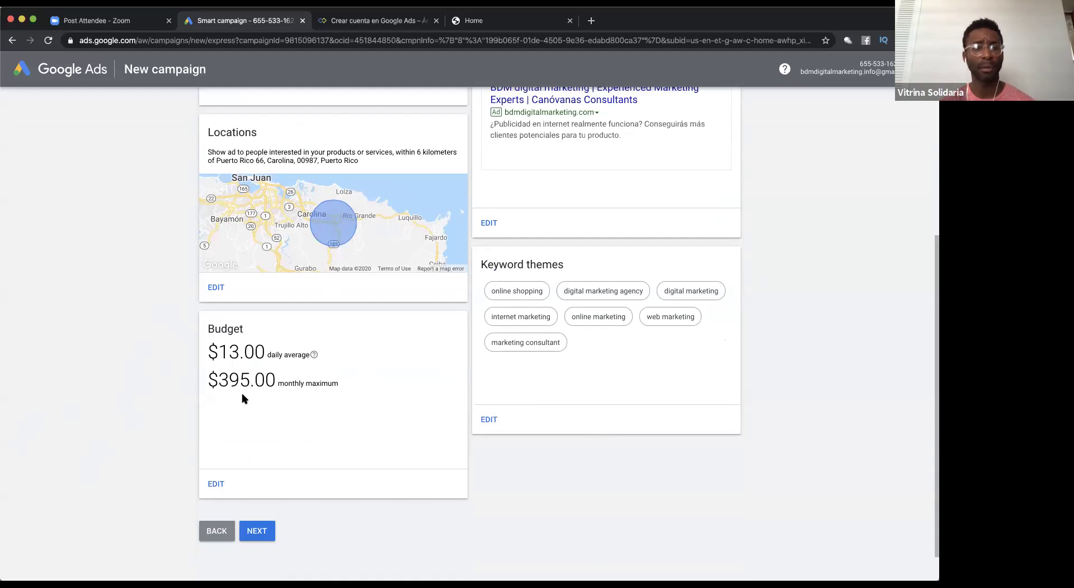
scroll(243, 399, up, 4)
scroll(140, 386, down, 3)
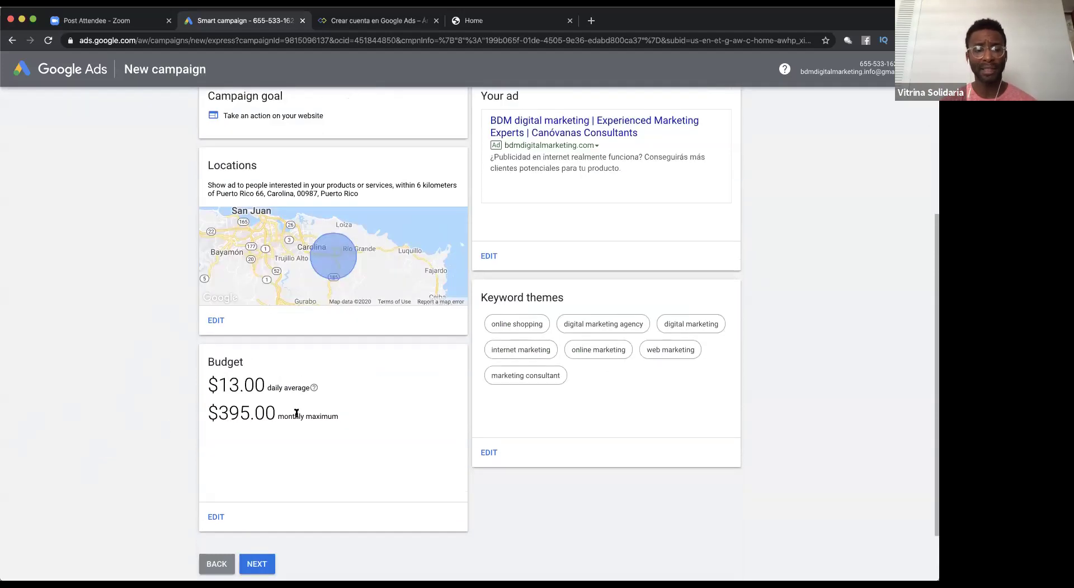
scroll(173, 362, up, 3)
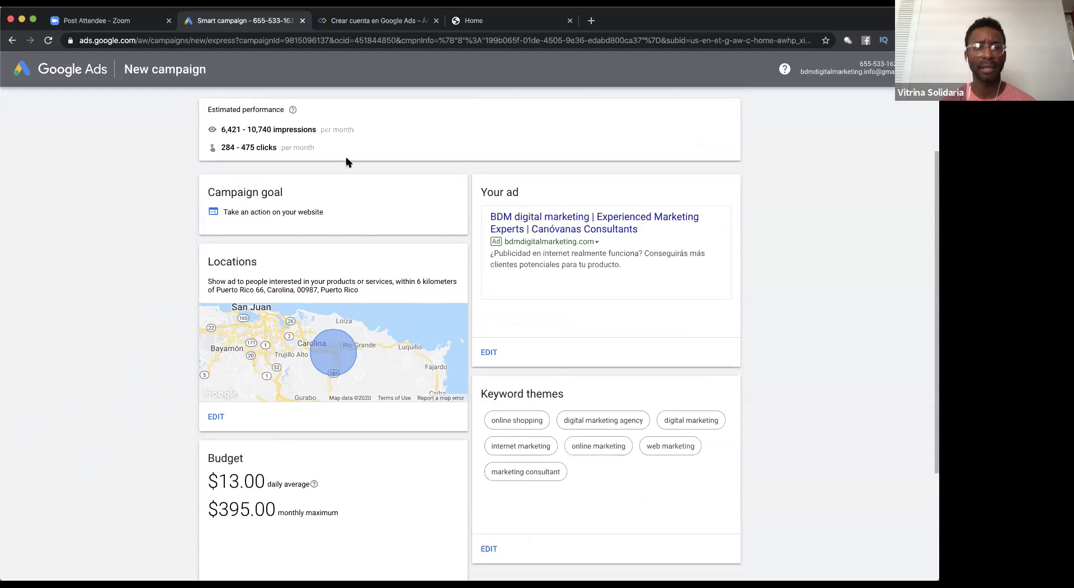
scroll(603, 508, down, 3)
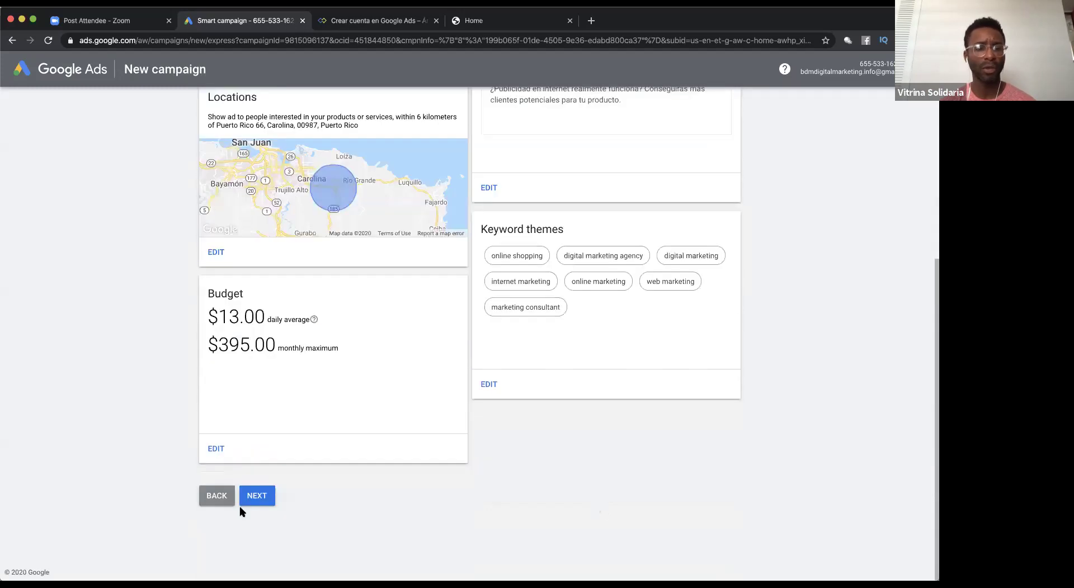
- Continue to the billing setup and enter a Business account type with the business name "BDM Digital Marketing"
click(261, 496)
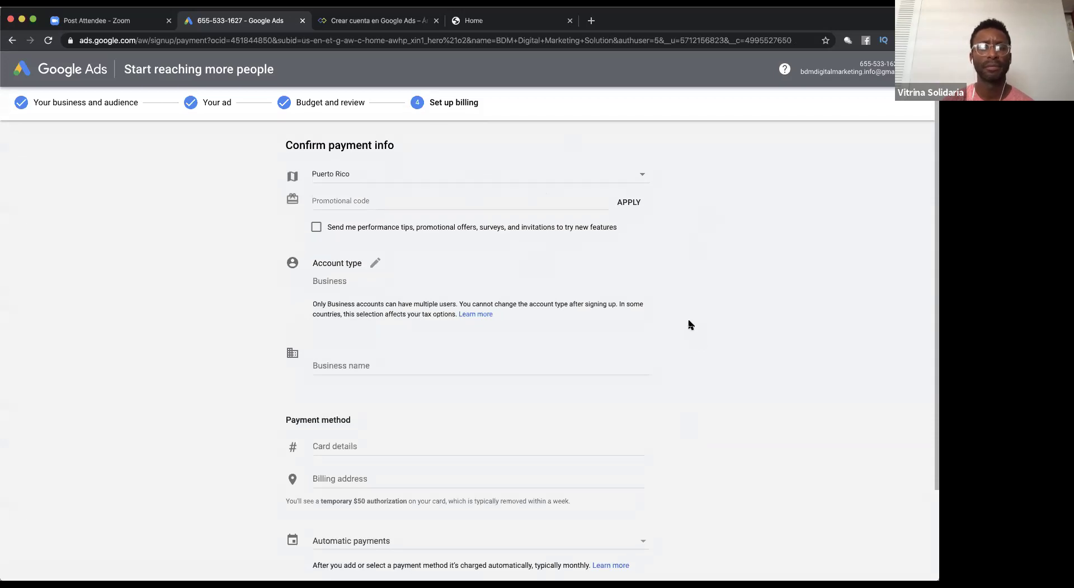
scroll(689, 322, down, 1)
click(376, 250)
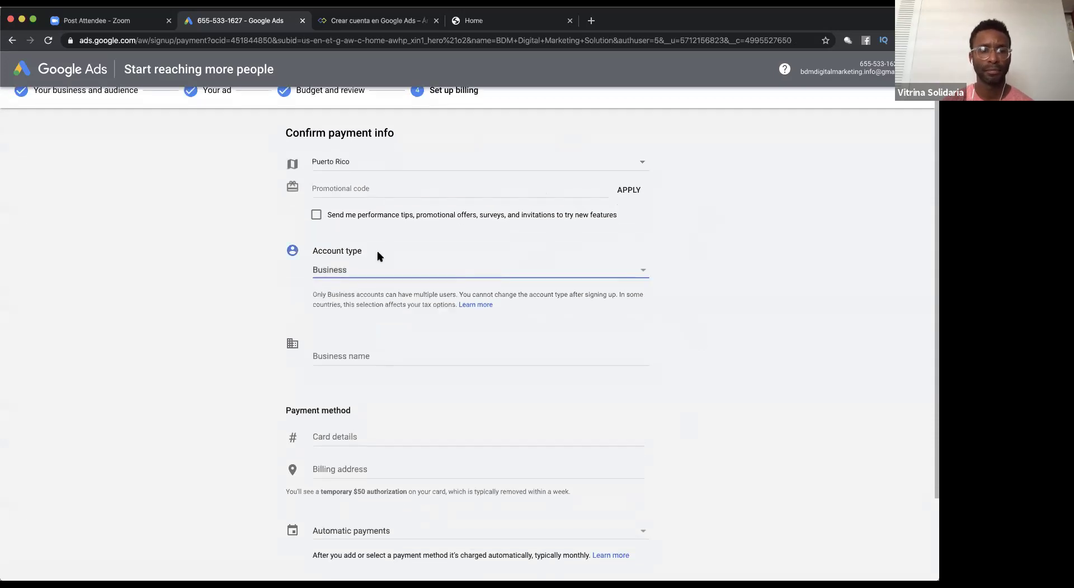
click(352, 269)
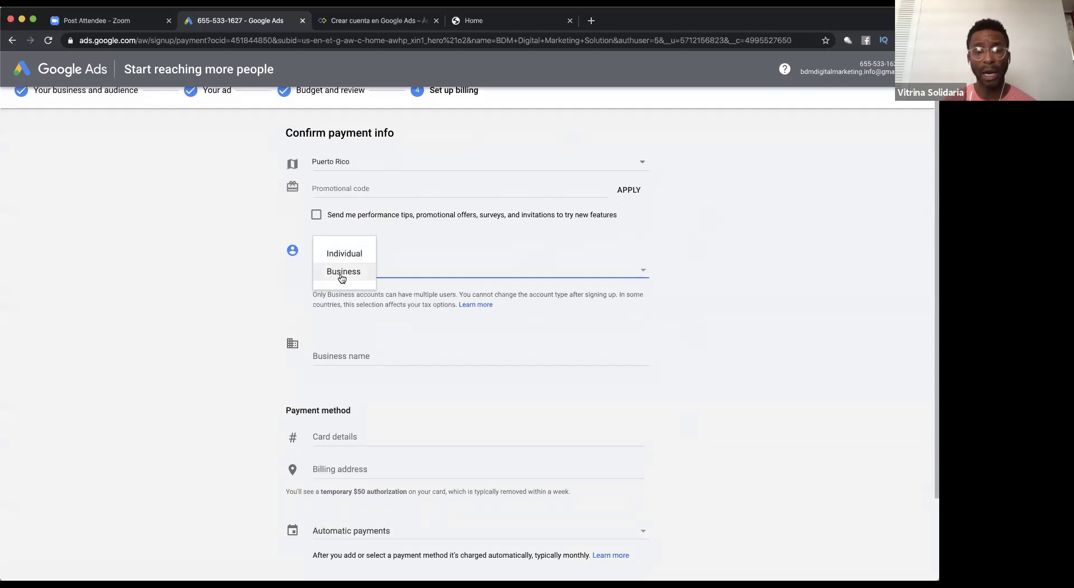
click(343, 275)
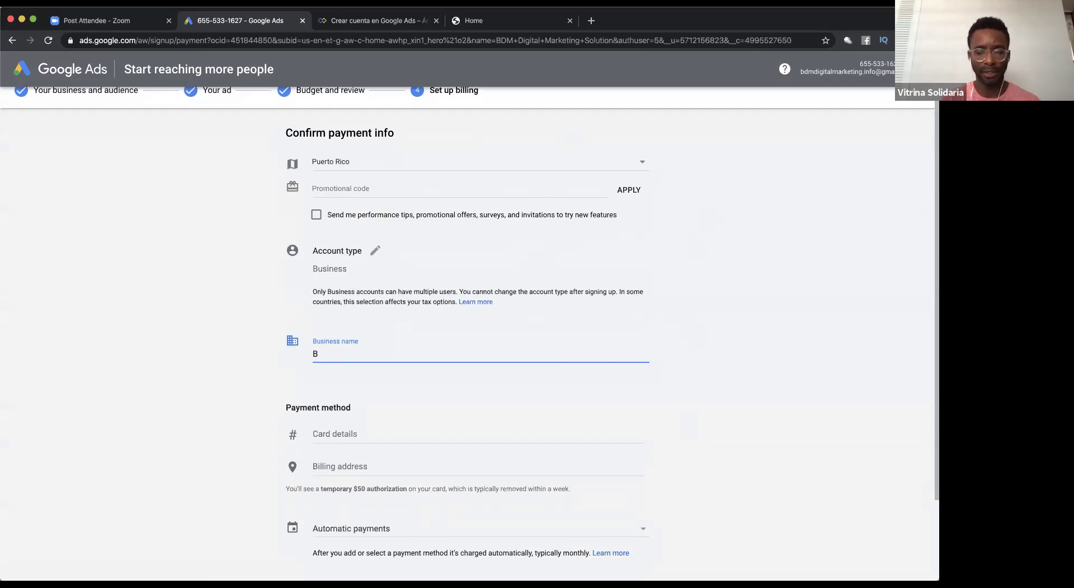
text(BDMDigital Market)
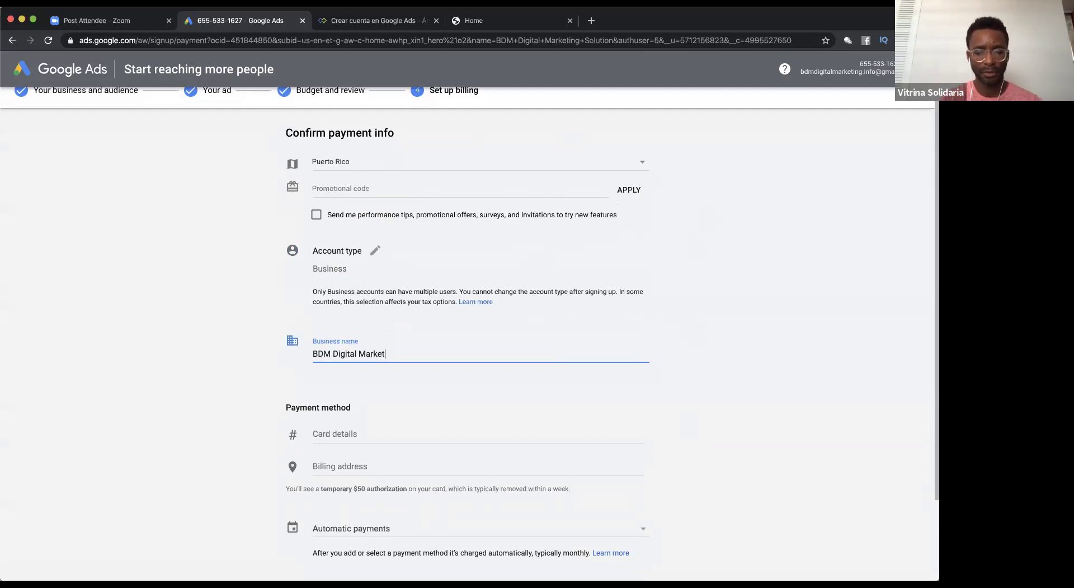
text(ing)
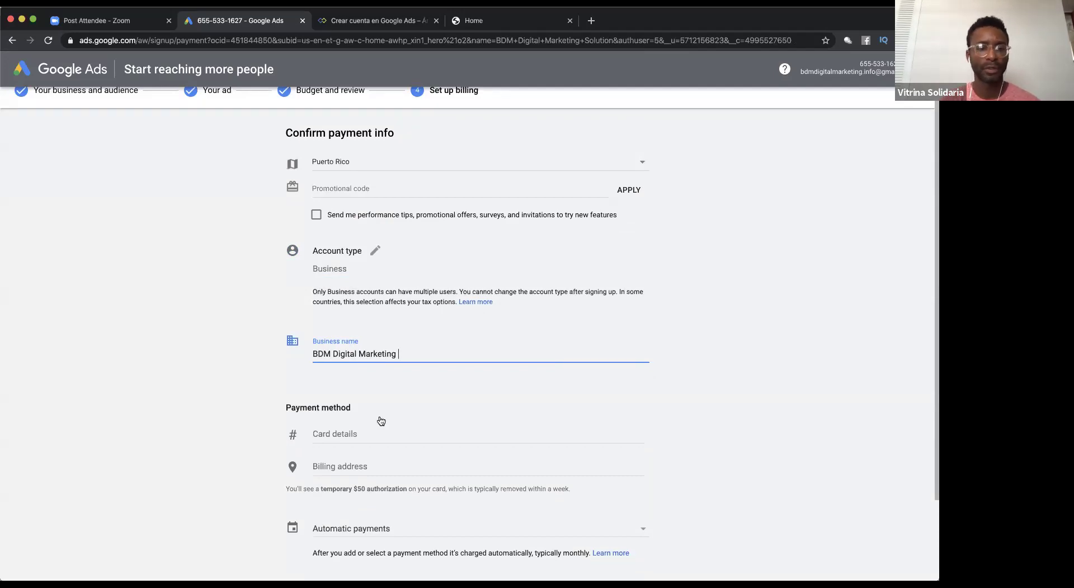
- Switch the payment setting to Manual payments and set the payment amount to $150.00
scroll(377, 424, down, 3)
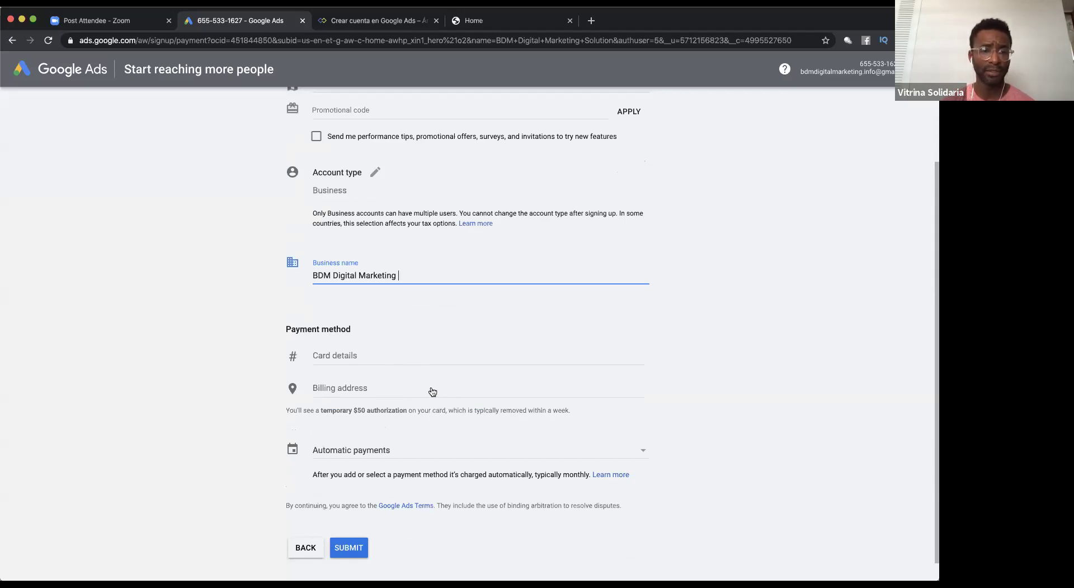
scroll(434, 391, down, 1)
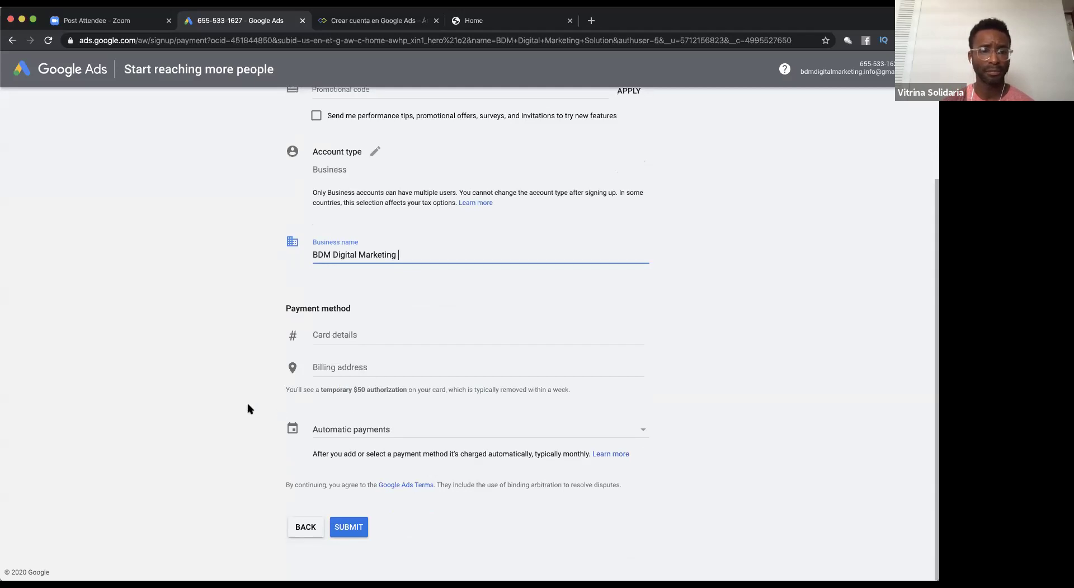
click(347, 430)
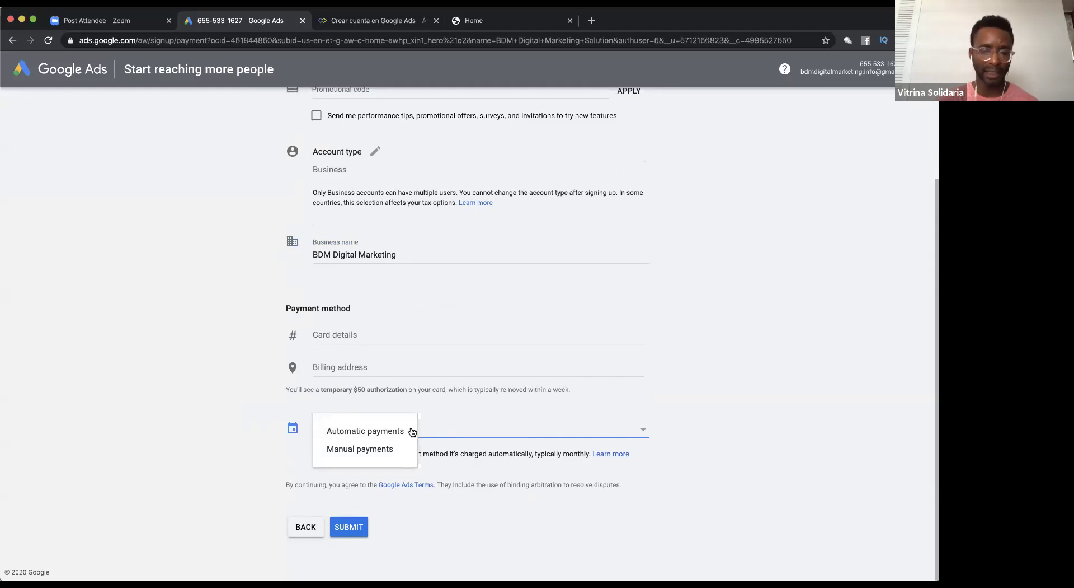
click(381, 451)
scroll(485, 487, down, 2)
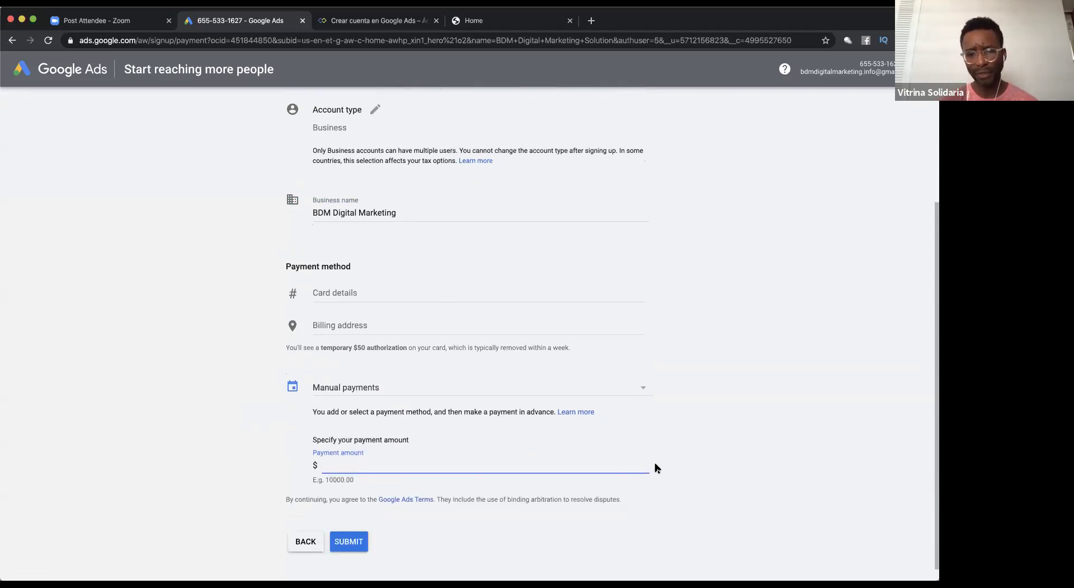
scroll(657, 467, down, 1)
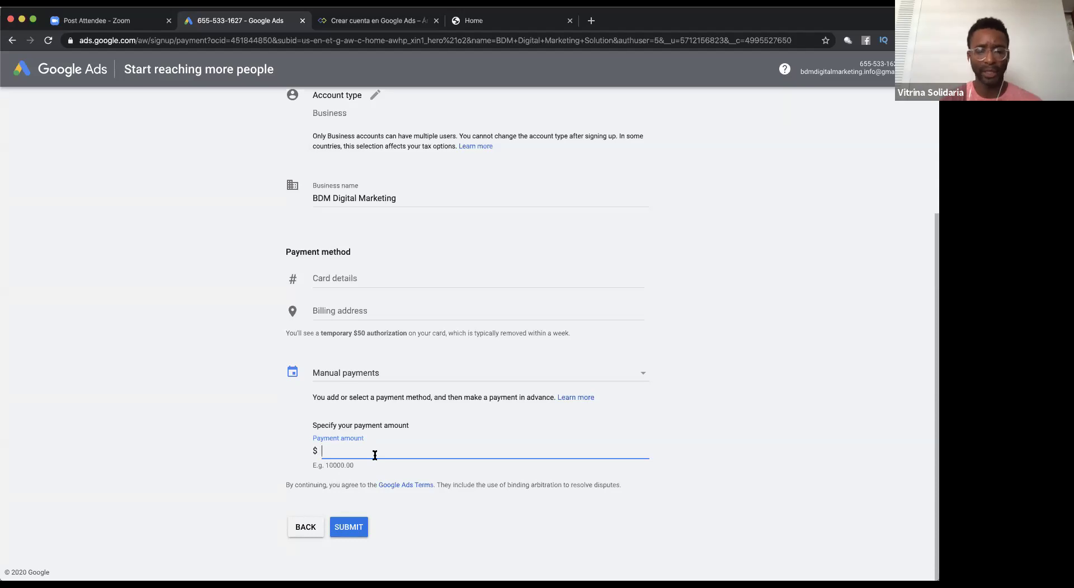
text(150.00)
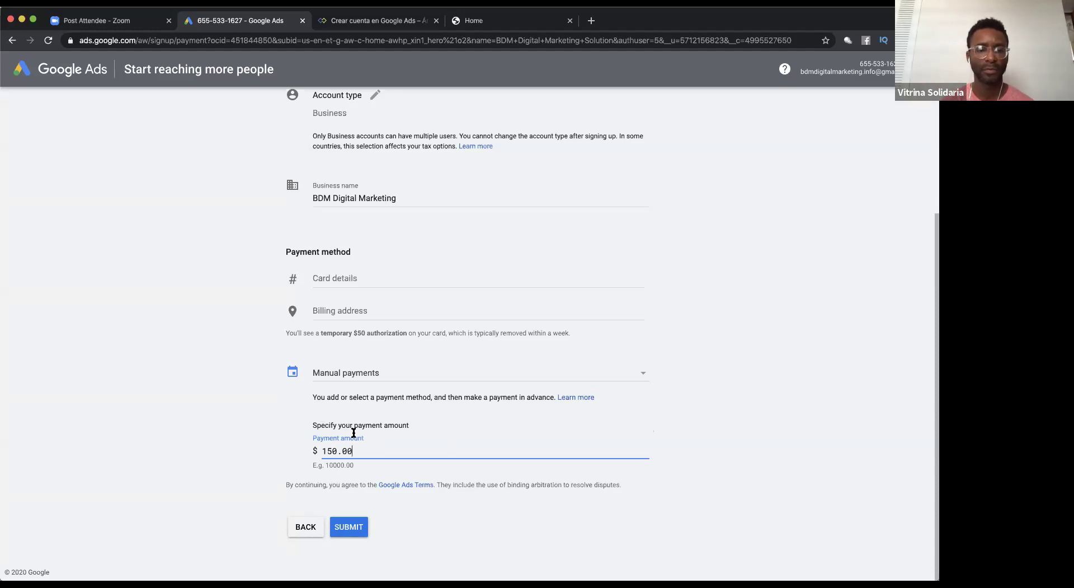
- Clear the manual payment amount and switch the payment setting to Automatic payments
key(BackSpace)
key(BackSpace)
key(BackSpace)
key(BackSpace)
key(BackSpace)
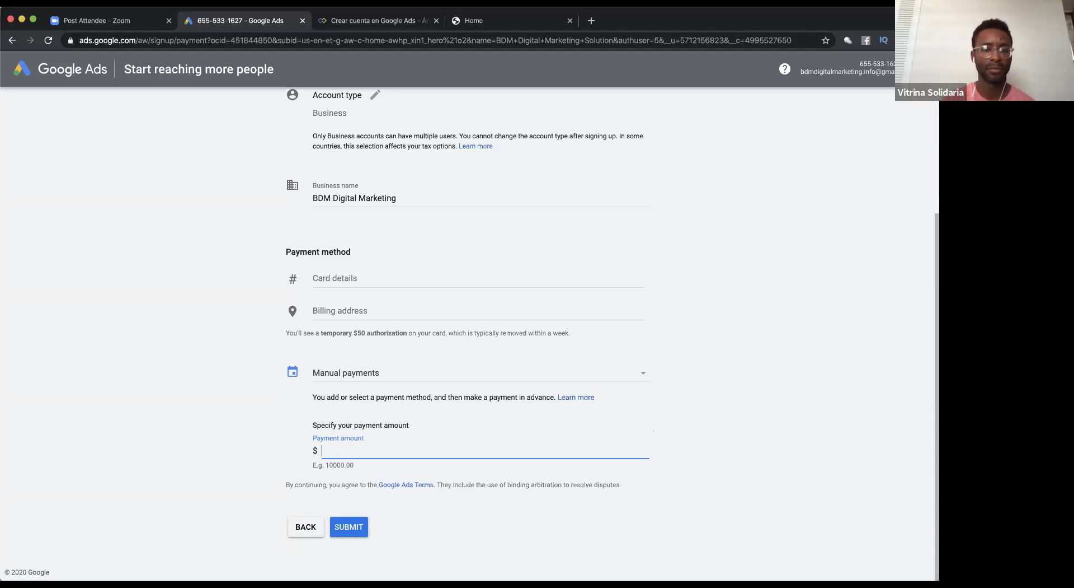
click(641, 374)
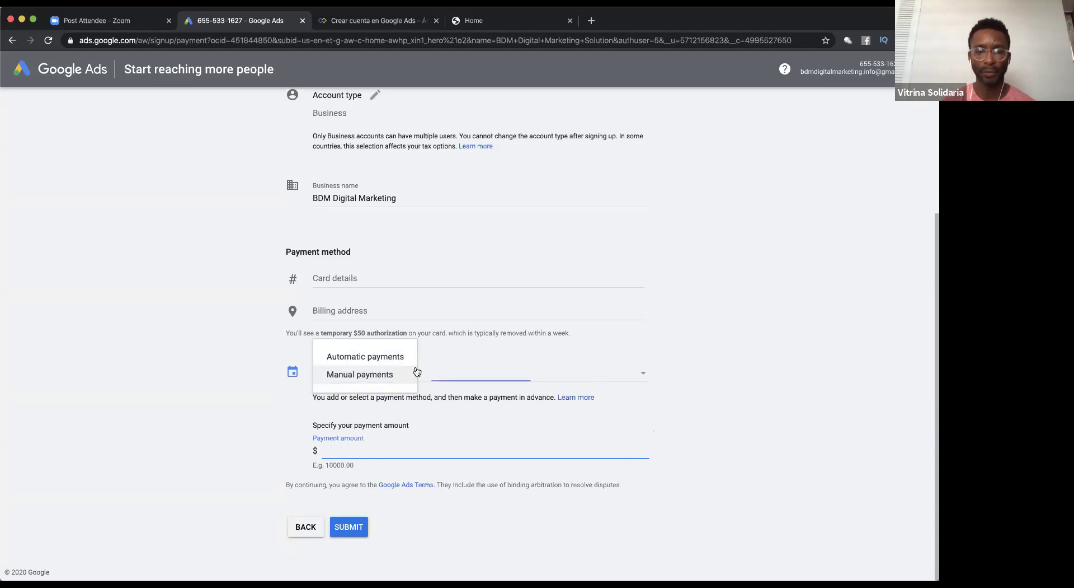
click(376, 359)
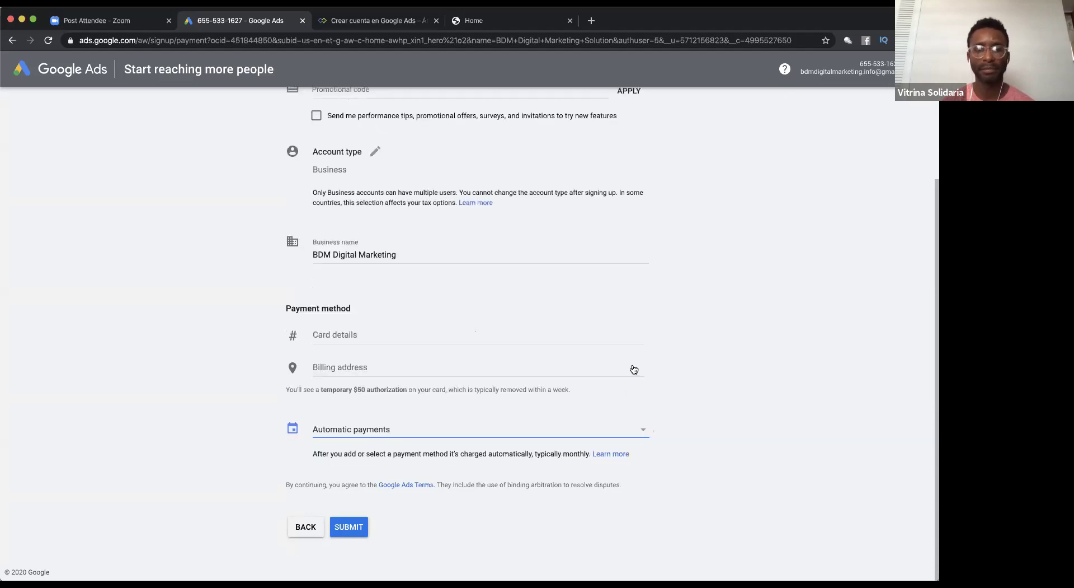
- Review the billing form, including the country, account type, business name, payment method fields and available payment settings
scroll(647, 273, up, 3)
scroll(647, 270, down, 3)
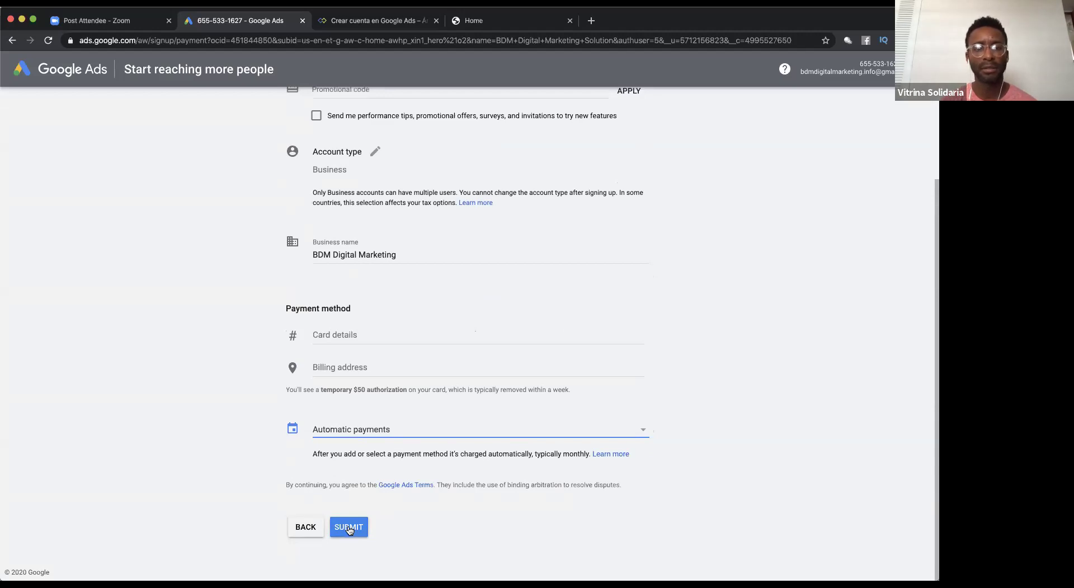
scroll(674, 333, up, 3)
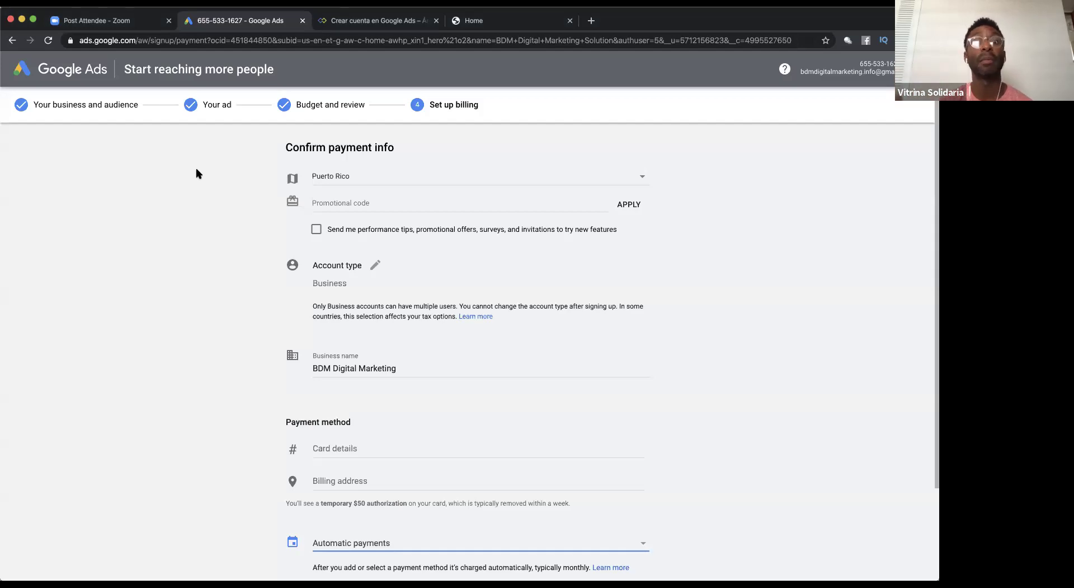
scroll(708, 424, down, 3)
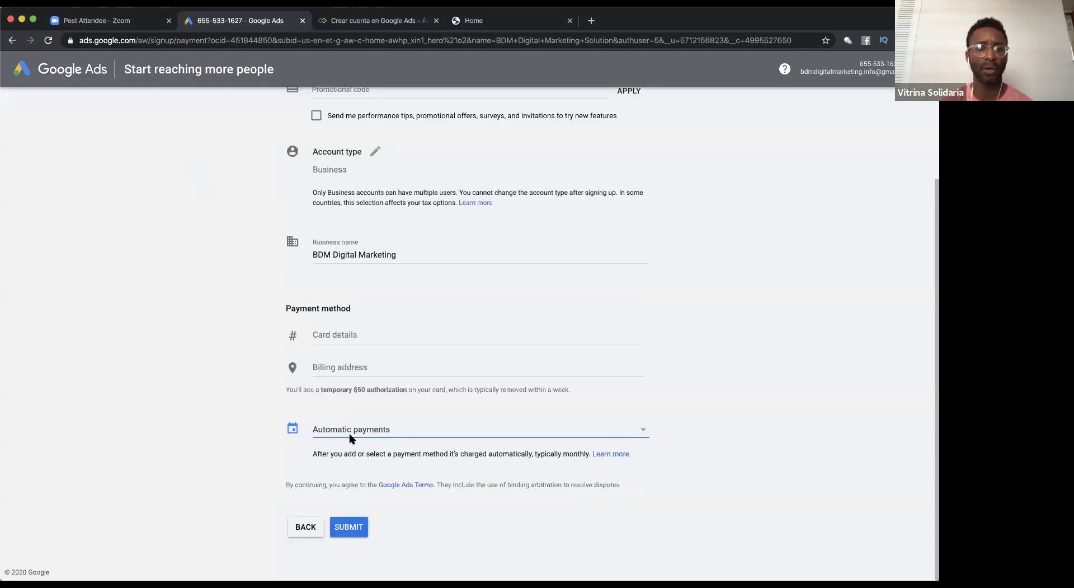
click(646, 435)
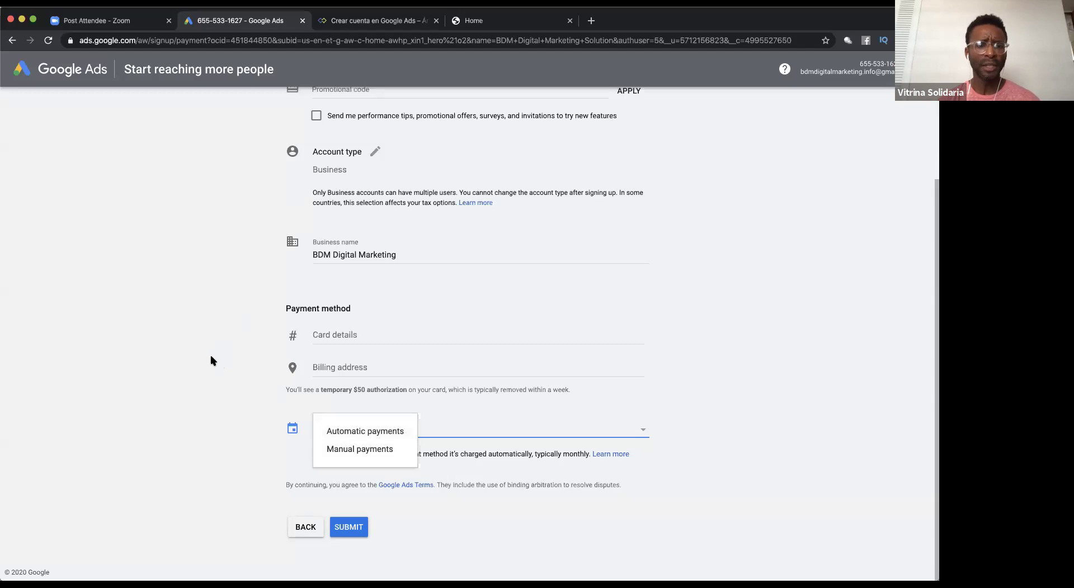
click(190, 361)
scroll(196, 265, up, 3)
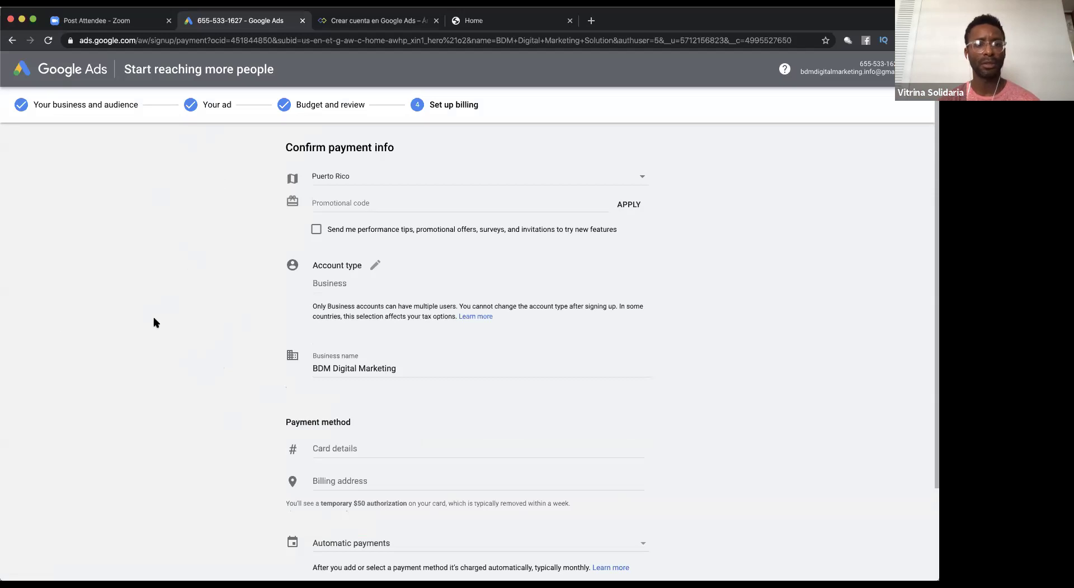
scroll(168, 342, down, 3)
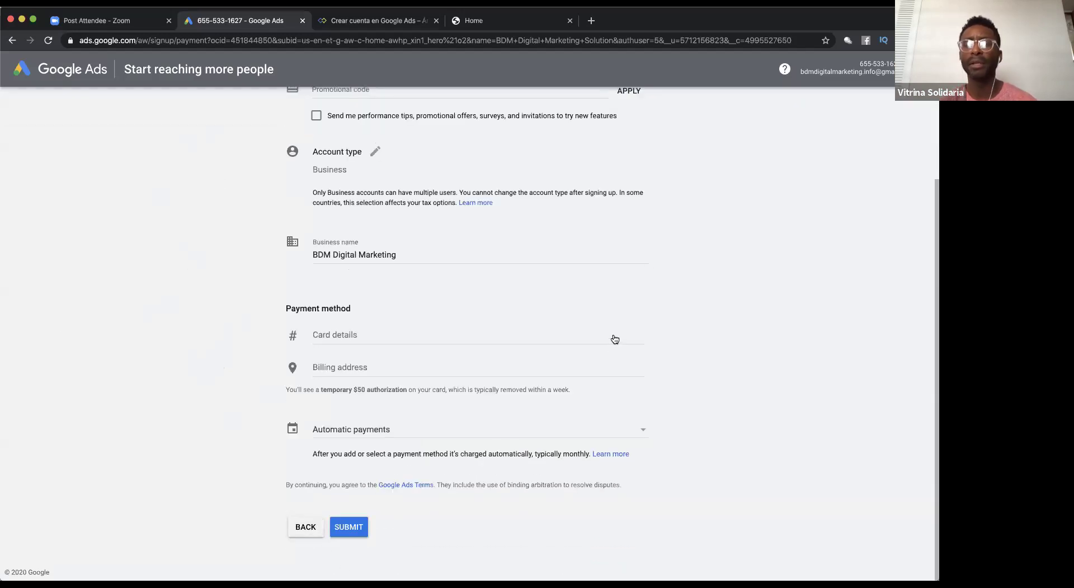
scroll(670, 312, up, 3)
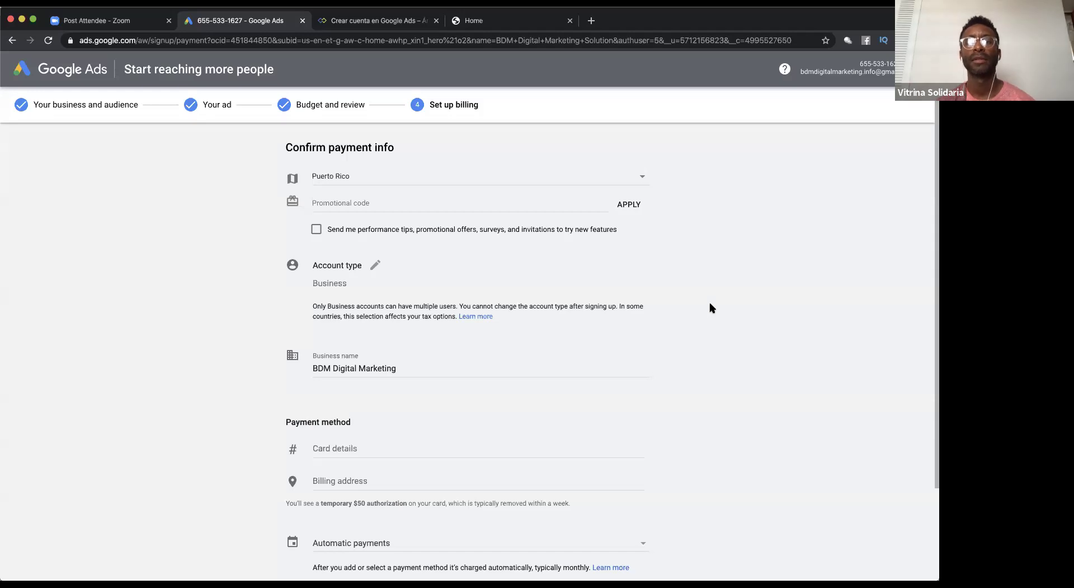
scroll(711, 307, down, 3)
scroll(710, 307, up, 3)
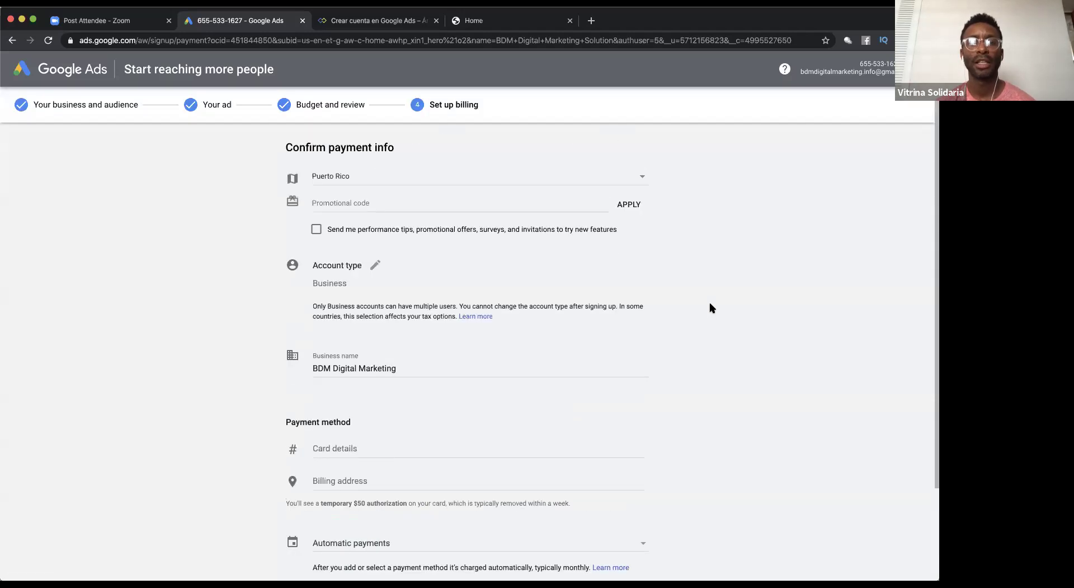
- Return to the campaign review page and try a custom budget of $20 daily average
click(11, 41)
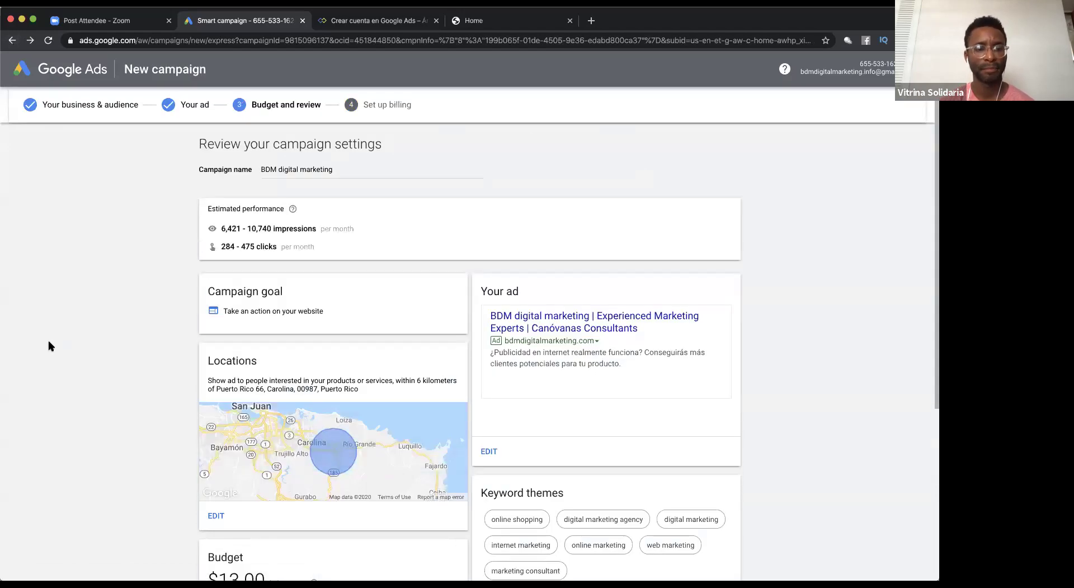
scroll(48, 343, down, 5)
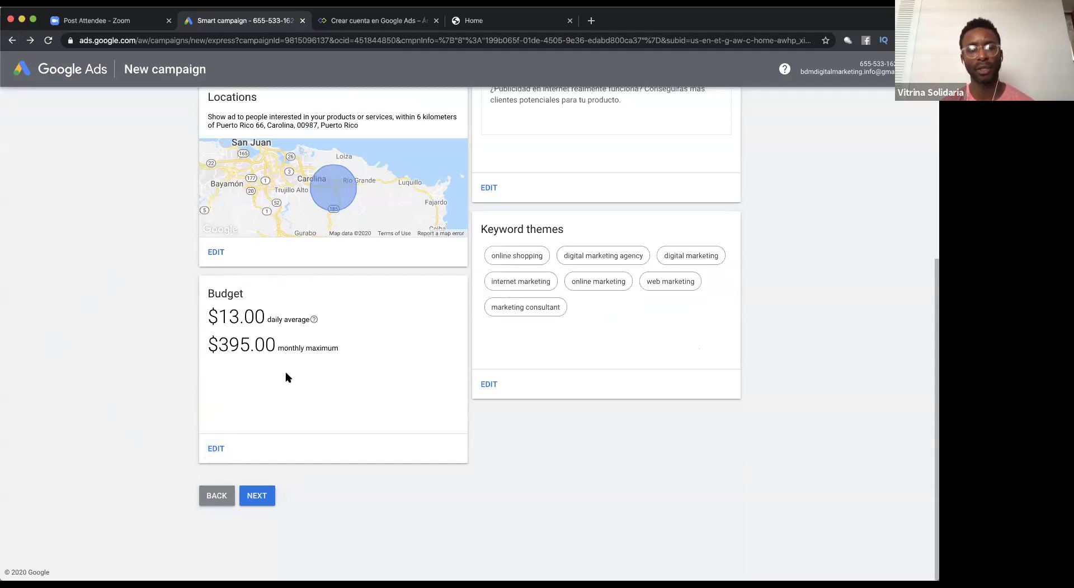
click(216, 448)
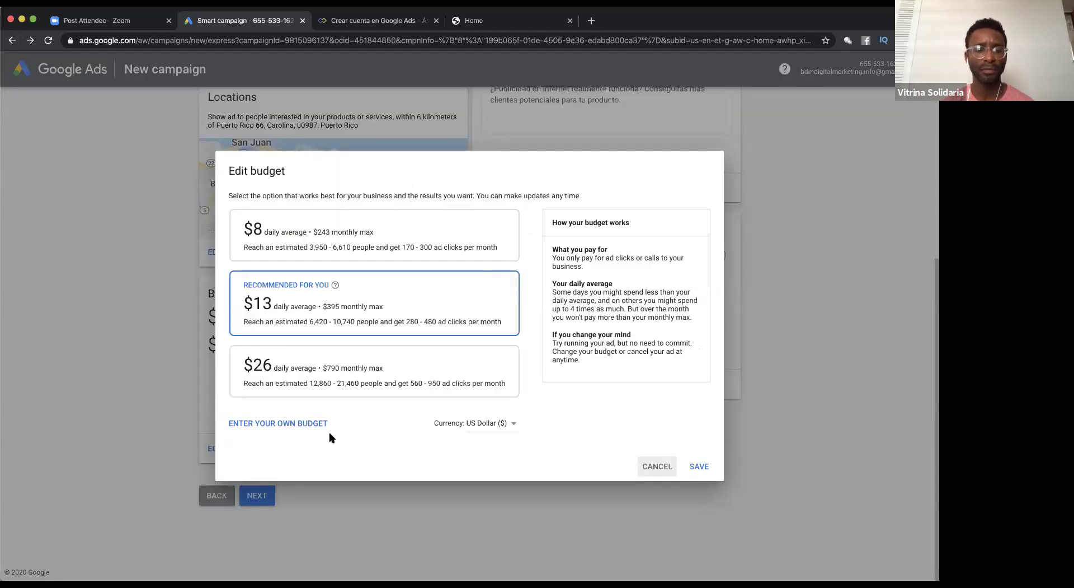
click(290, 430)
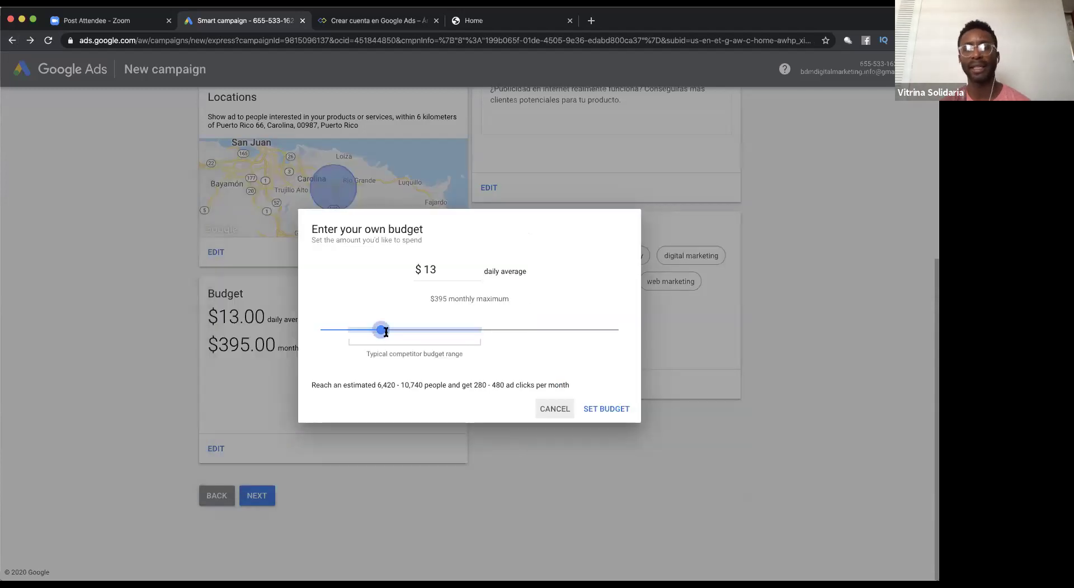
double_click(426, 271)
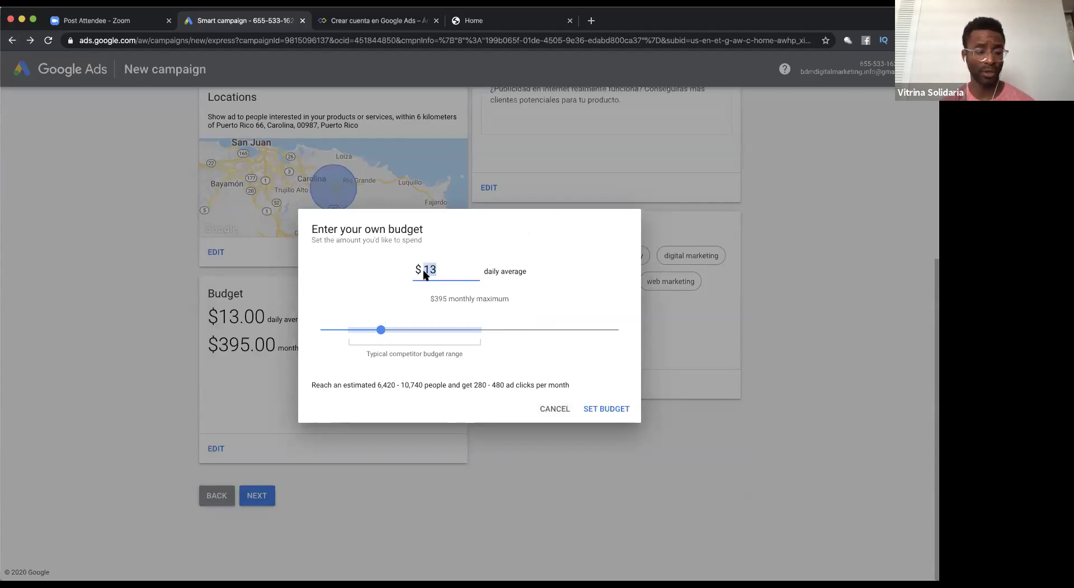
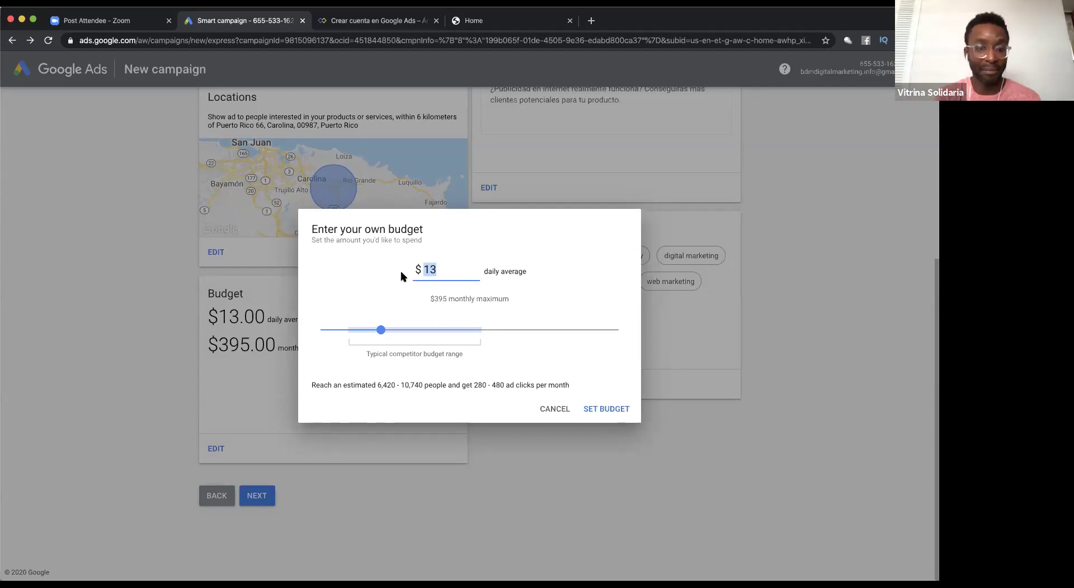
text(20)
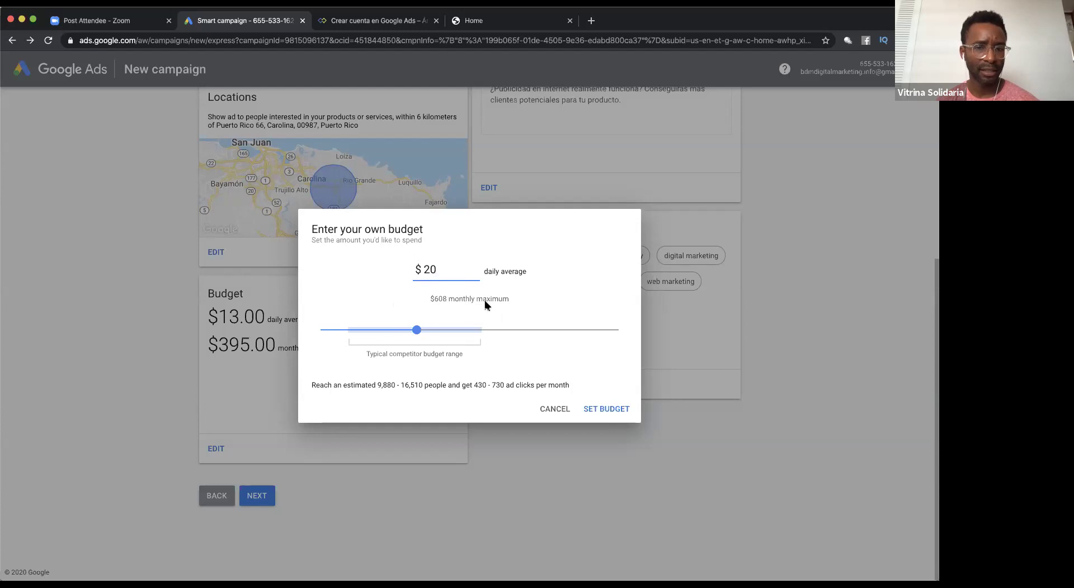
- Try custom daily budgets of $15 and $10, and discard the budget changes
drag(417, 330, 393, 331)
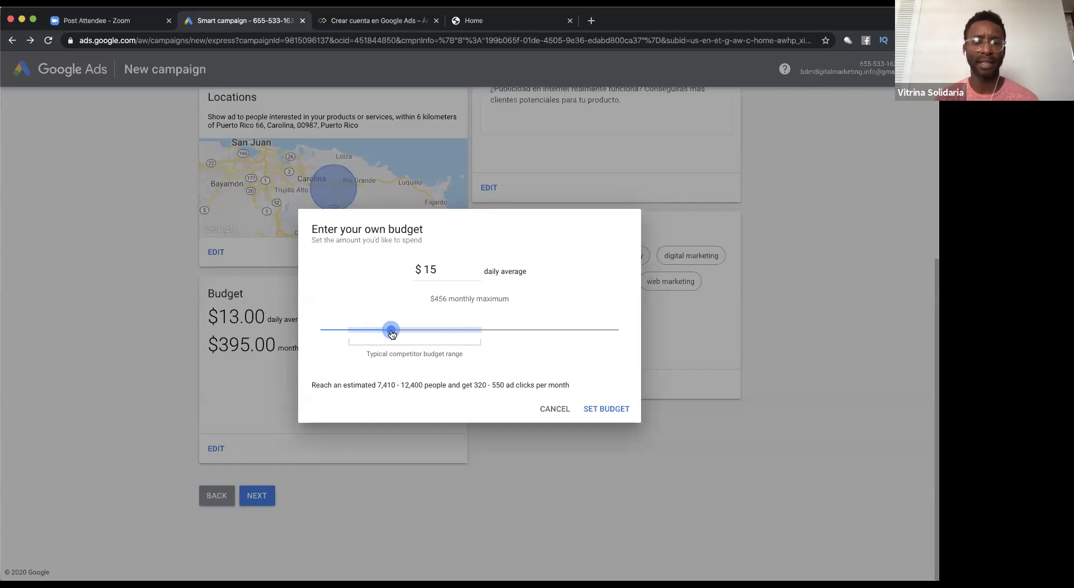
click(441, 271)
key(BackSpace)
text(0)
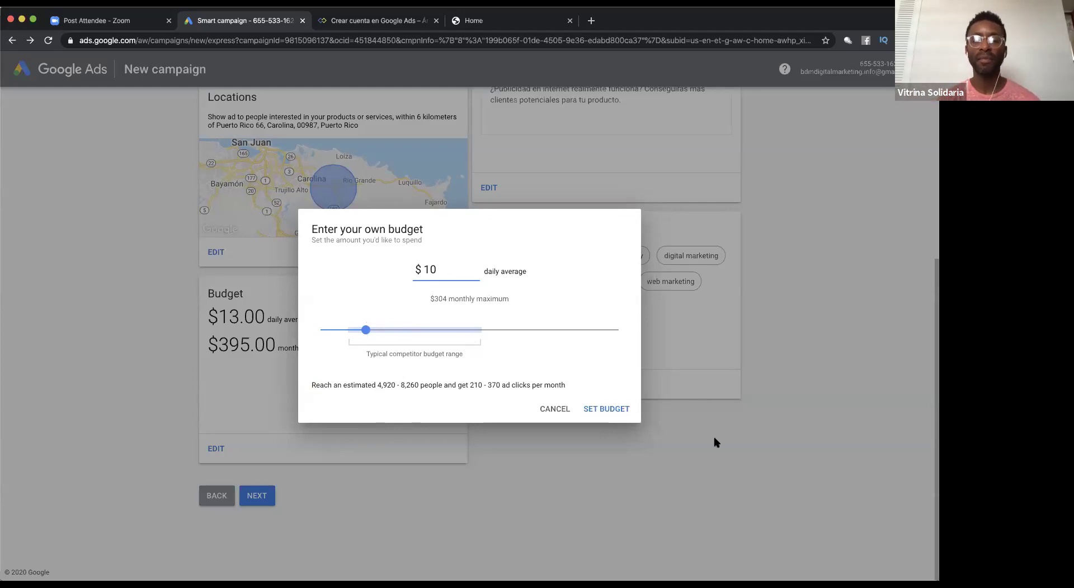
click(552, 412)
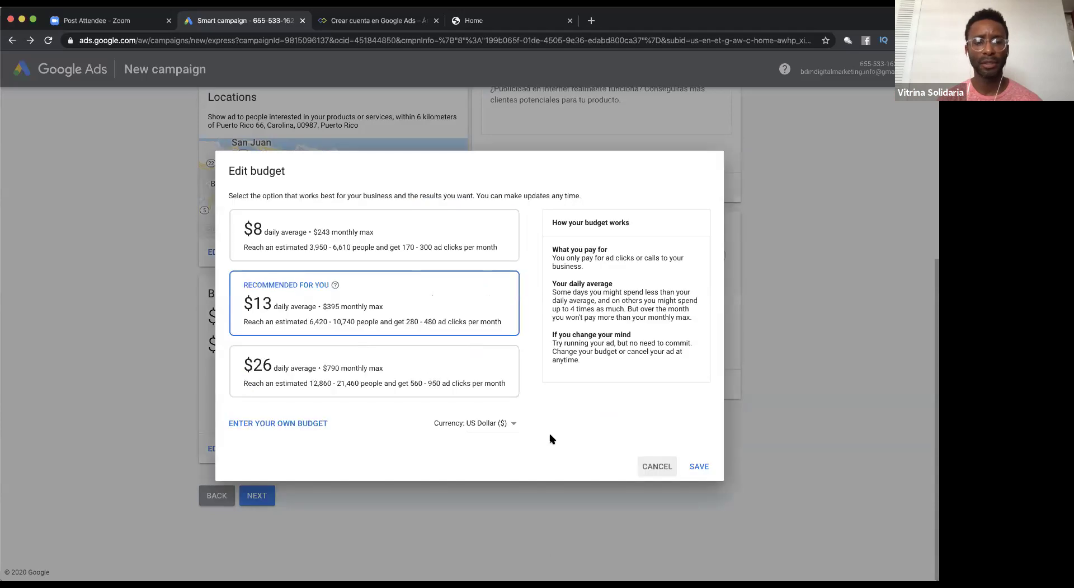
click(636, 525)
- Go back from the campaign review through the budget, ad, location and business stages to the main advertising goal page
scroll(56, 201, up, 1)
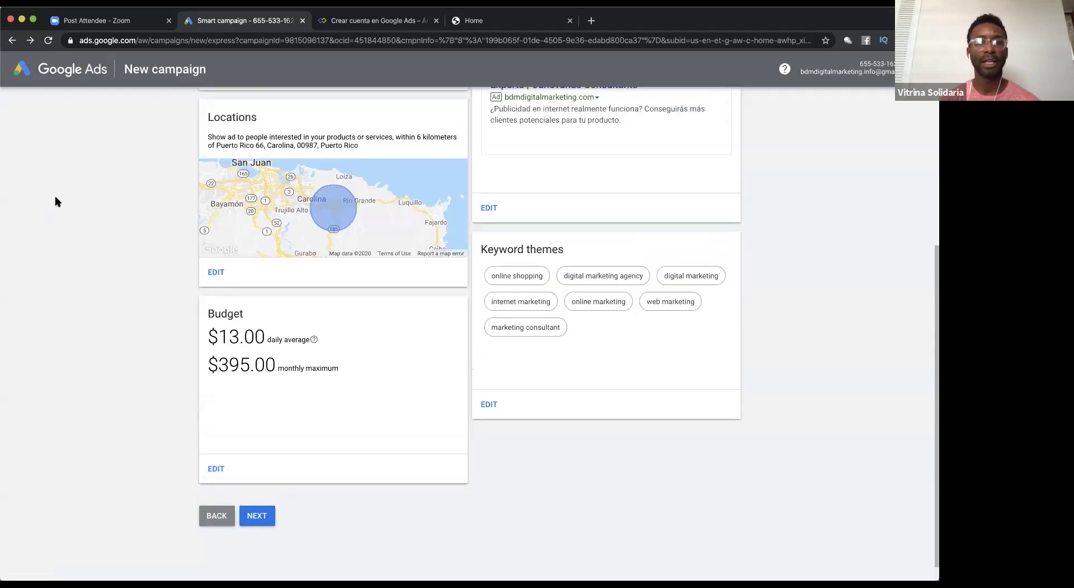
scroll(56, 202, up, 5)
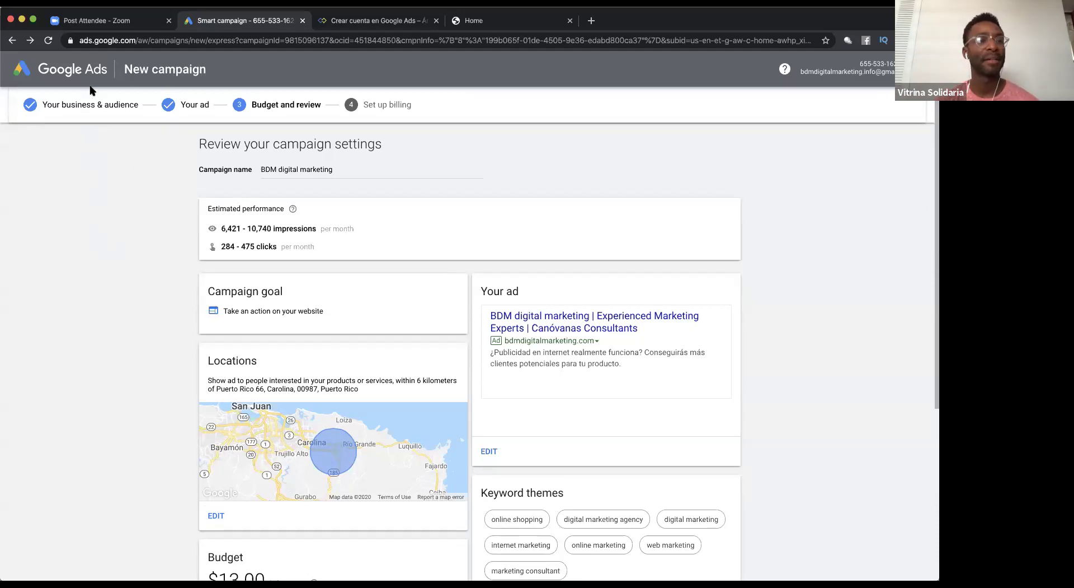
click(11, 41)
click(12, 42)
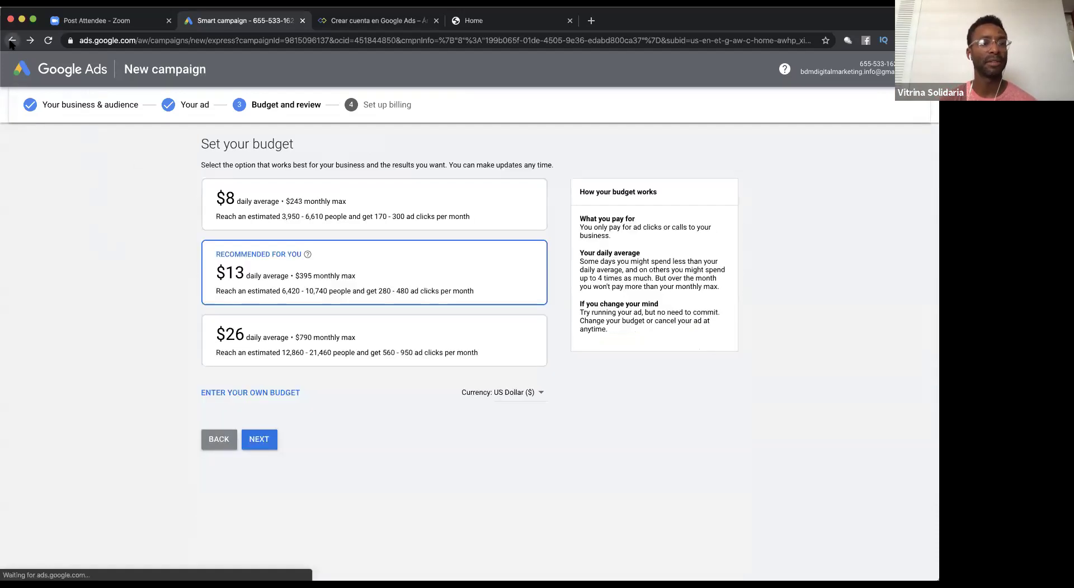
click(11, 42)
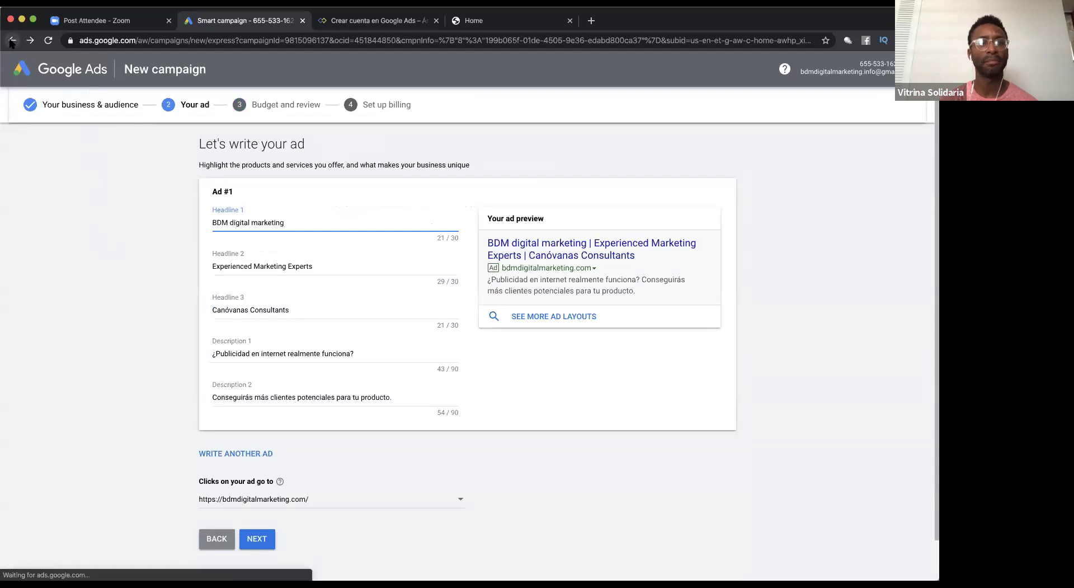
click(12, 41)
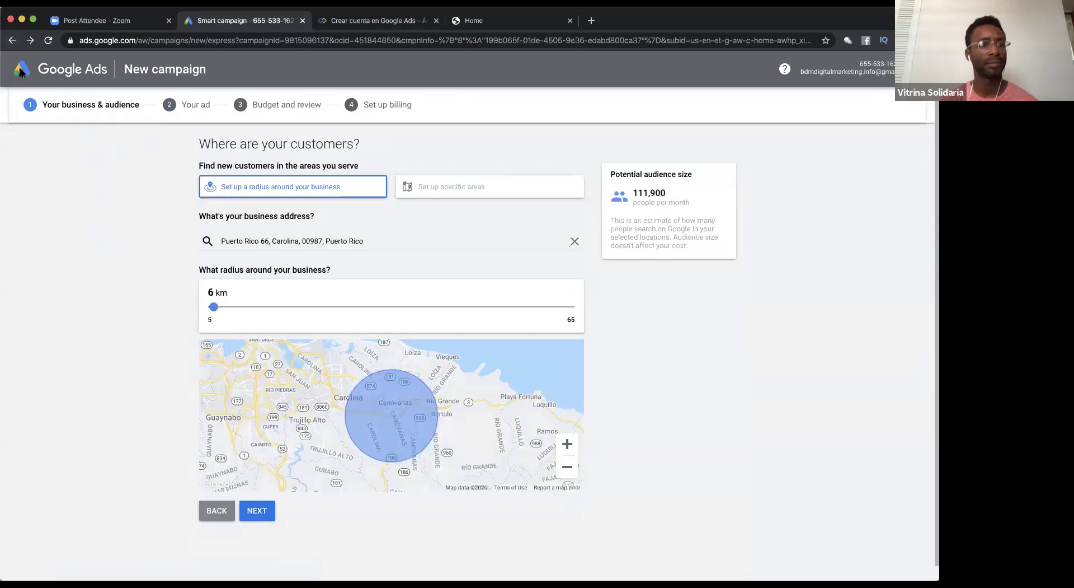
click(12, 40)
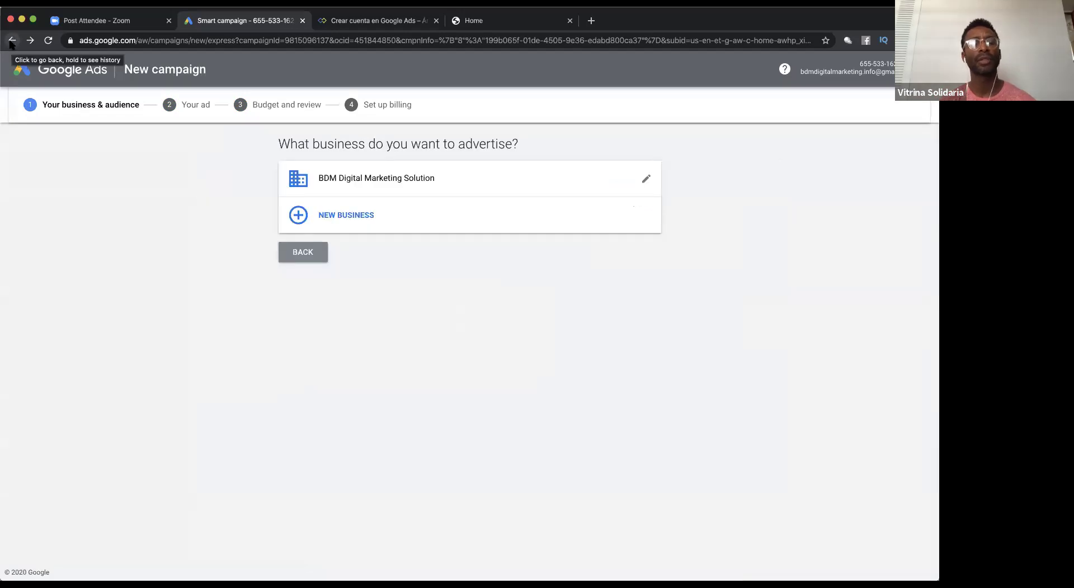
click(343, 214)
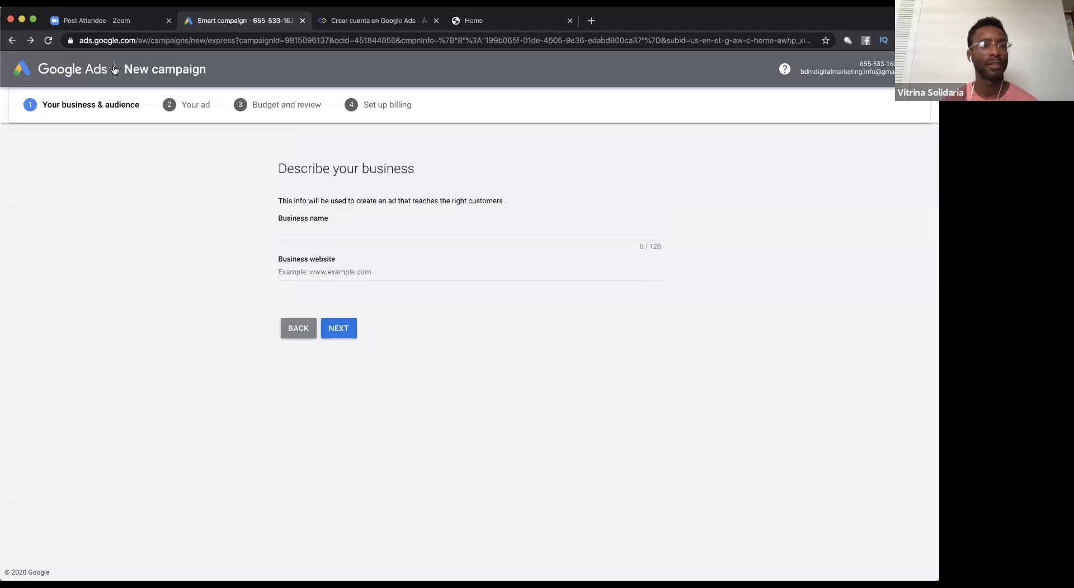
click(11, 40)
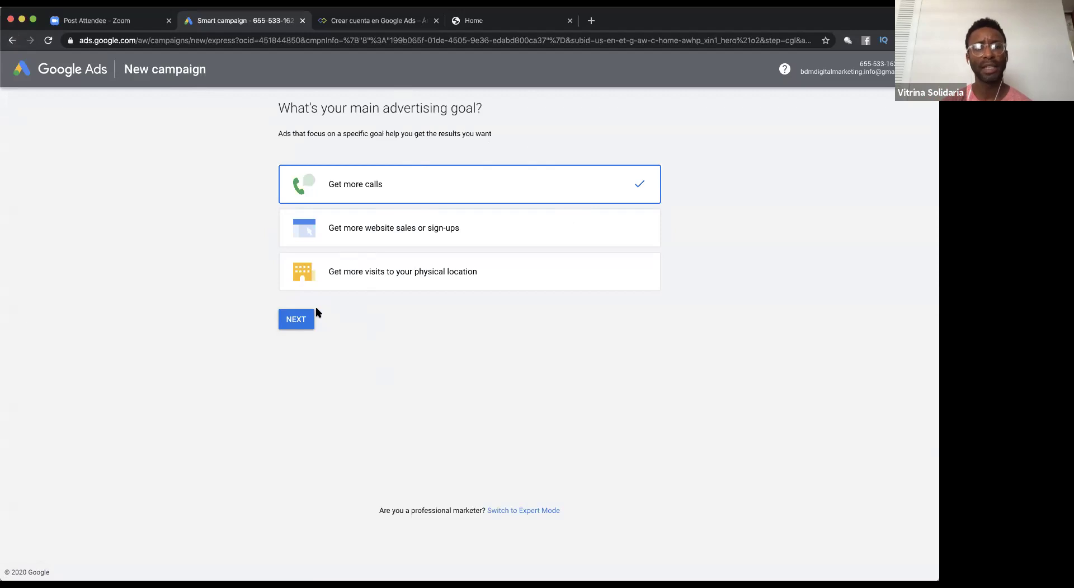
- Preview the location targeting for a Get more calls campaign with BDM Digital Marketing Solution, and return to the advertising goal page
click(293, 321)
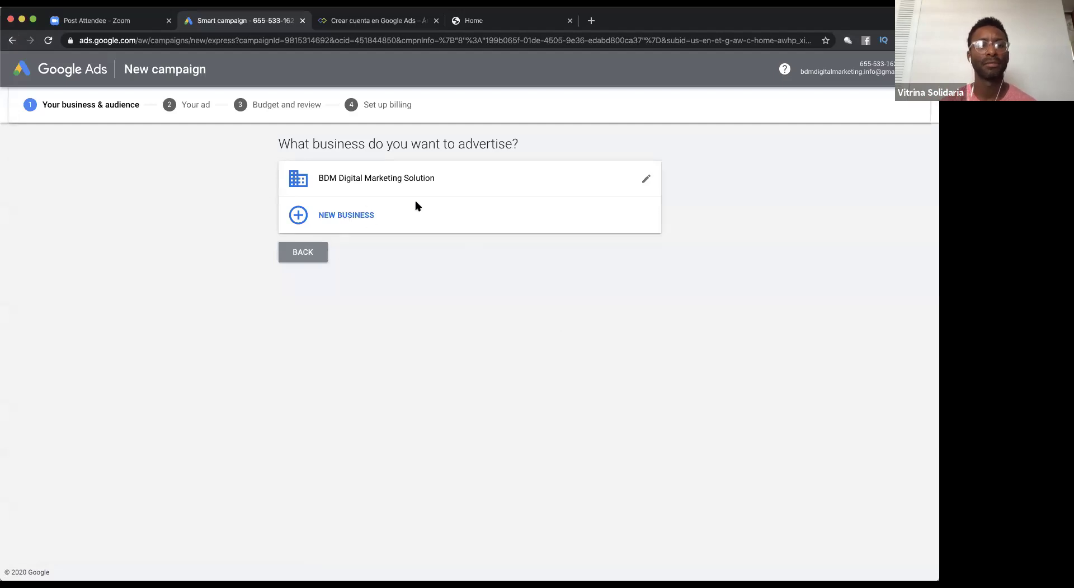
click(384, 178)
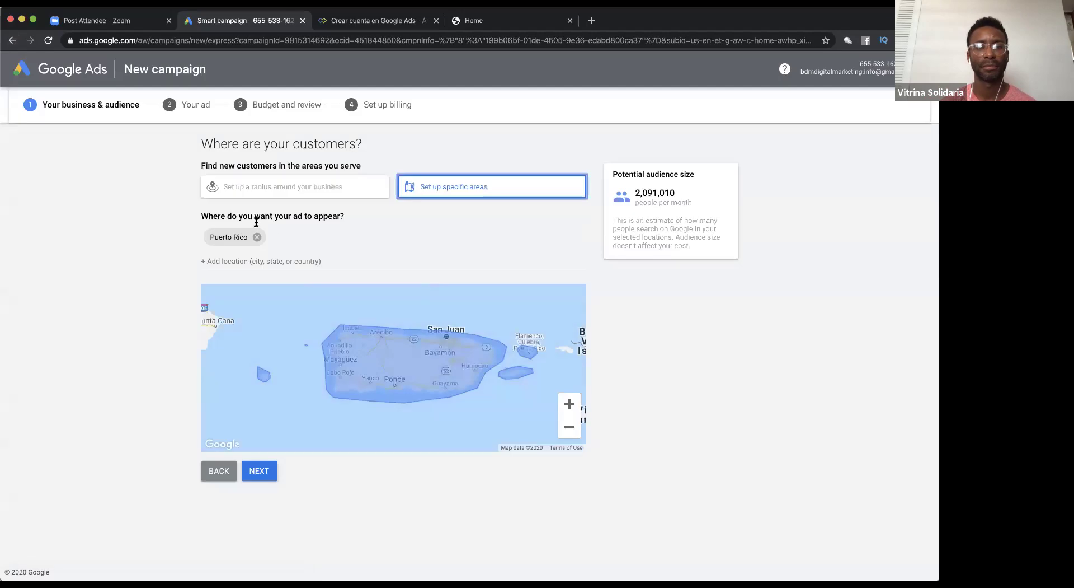
click(12, 41)
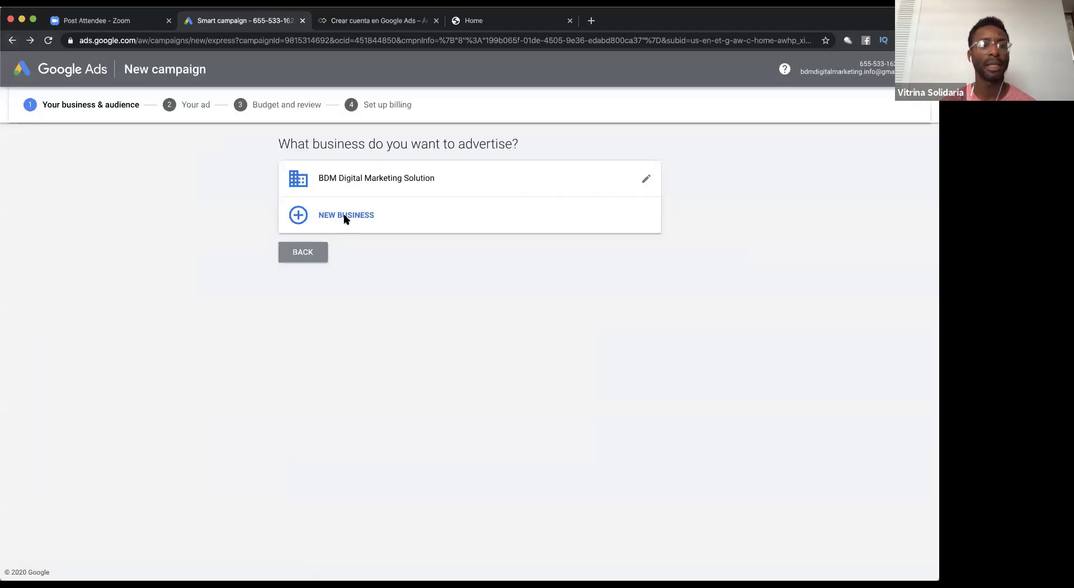
click(12, 40)
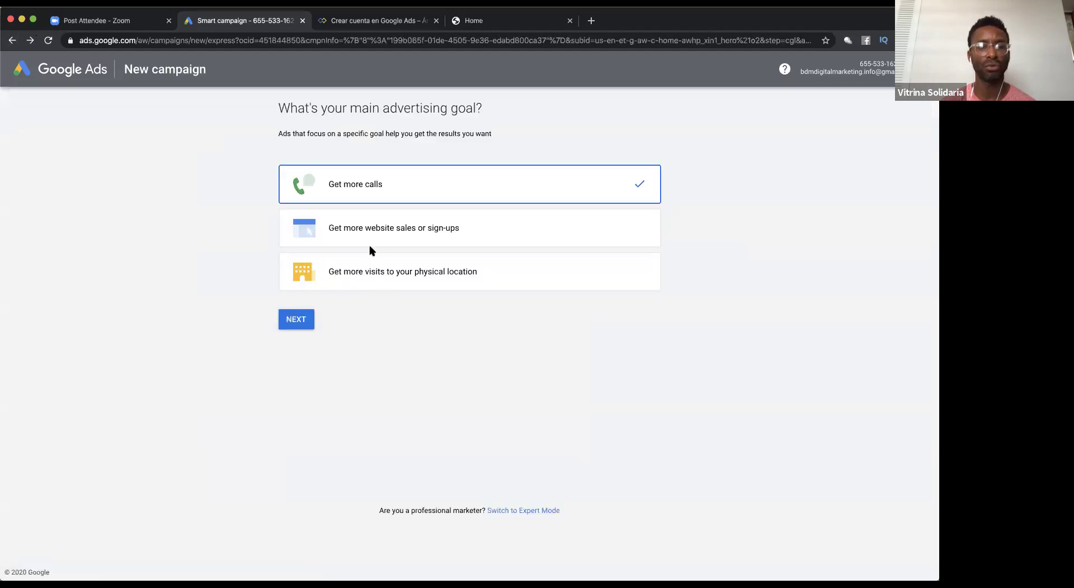
click(295, 323)
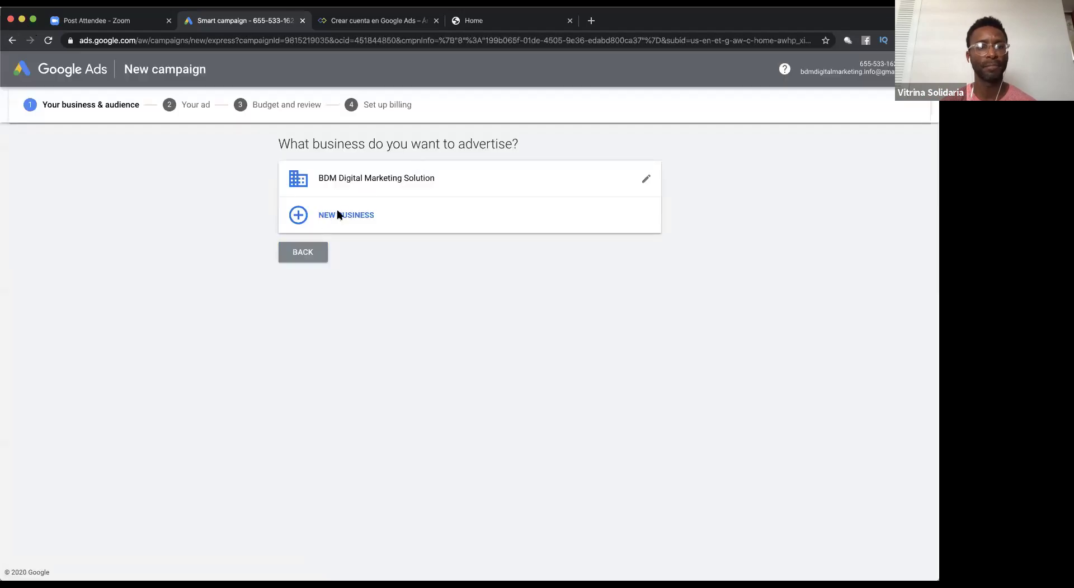
click(338, 214)
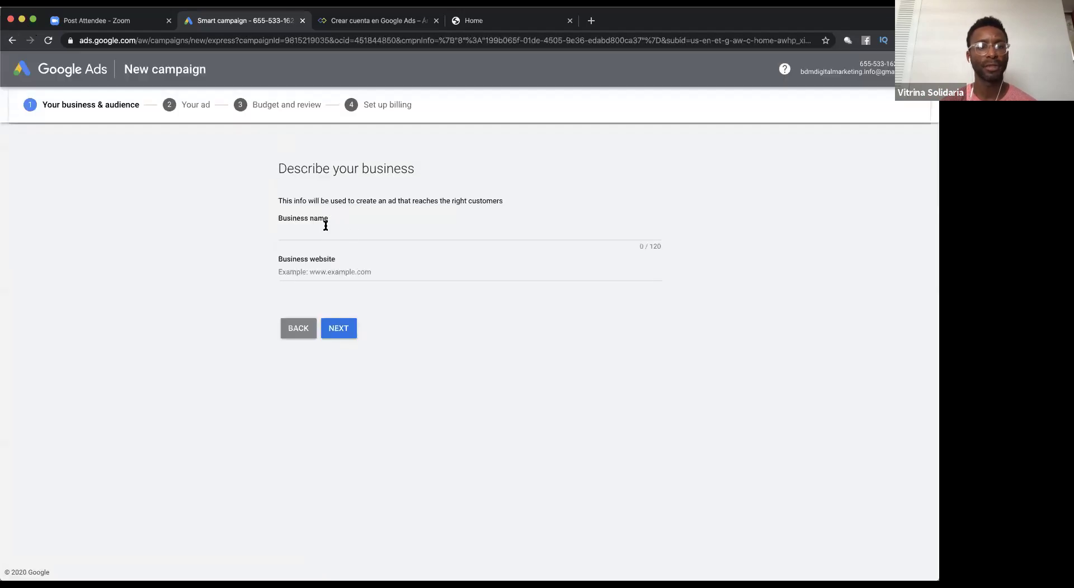
click(321, 230)
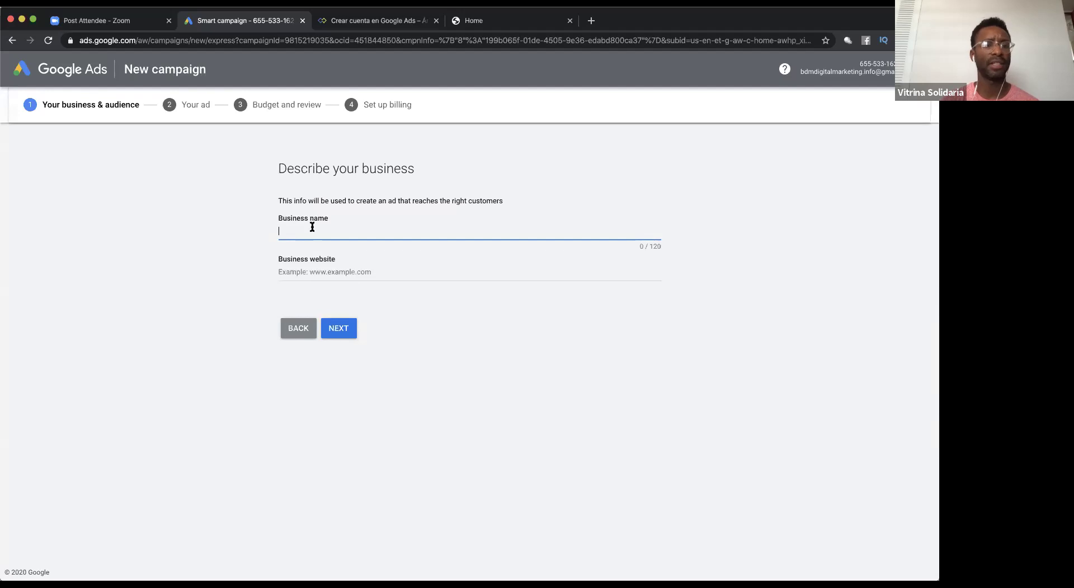
click(362, 446)
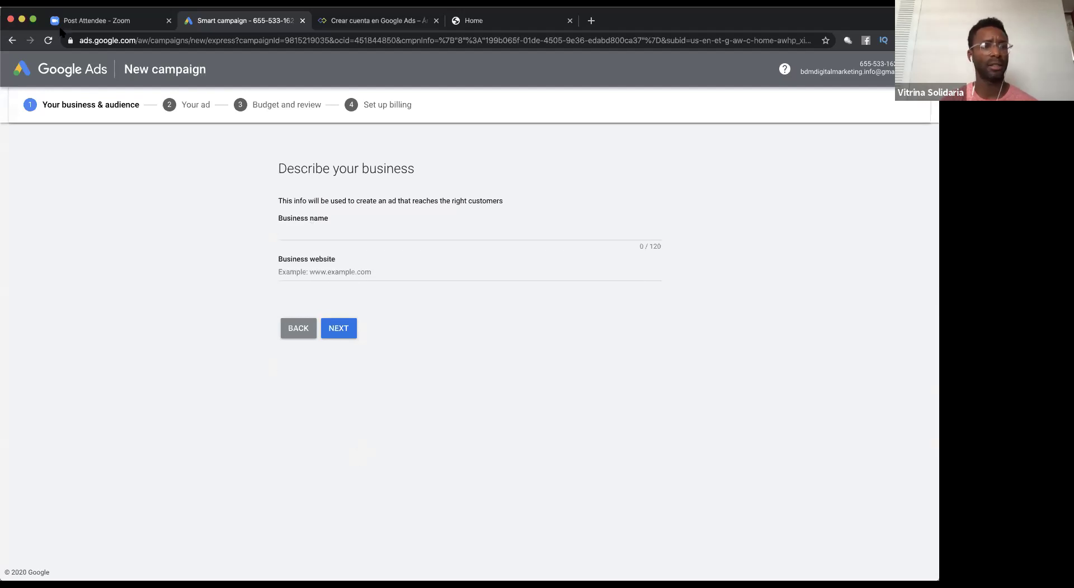
click(12, 41)
- Choose the goal Get more visits to your physical location and add a new business named BBO Presentation
click(386, 278)
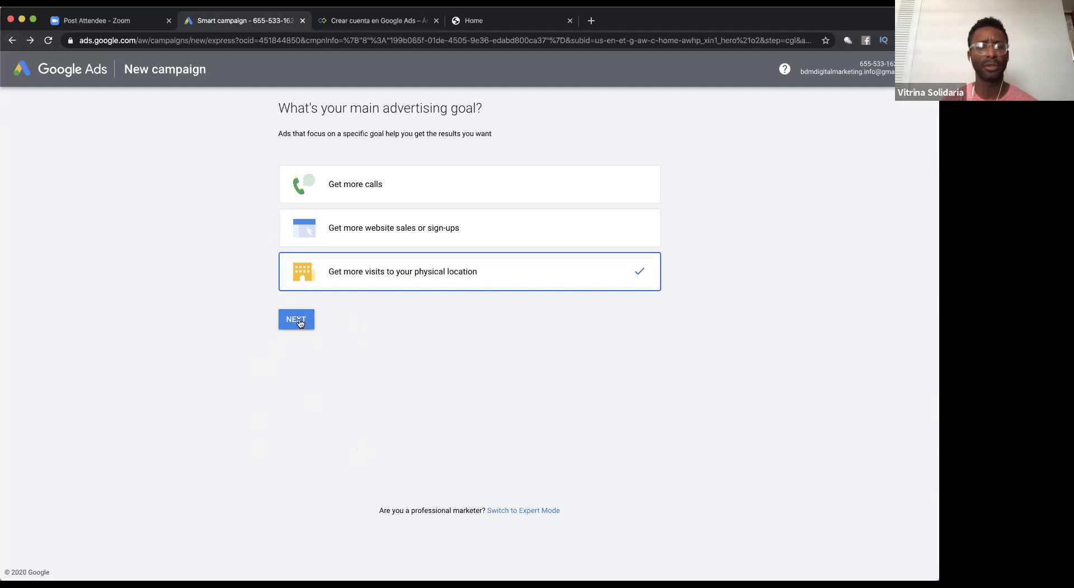
click(298, 320)
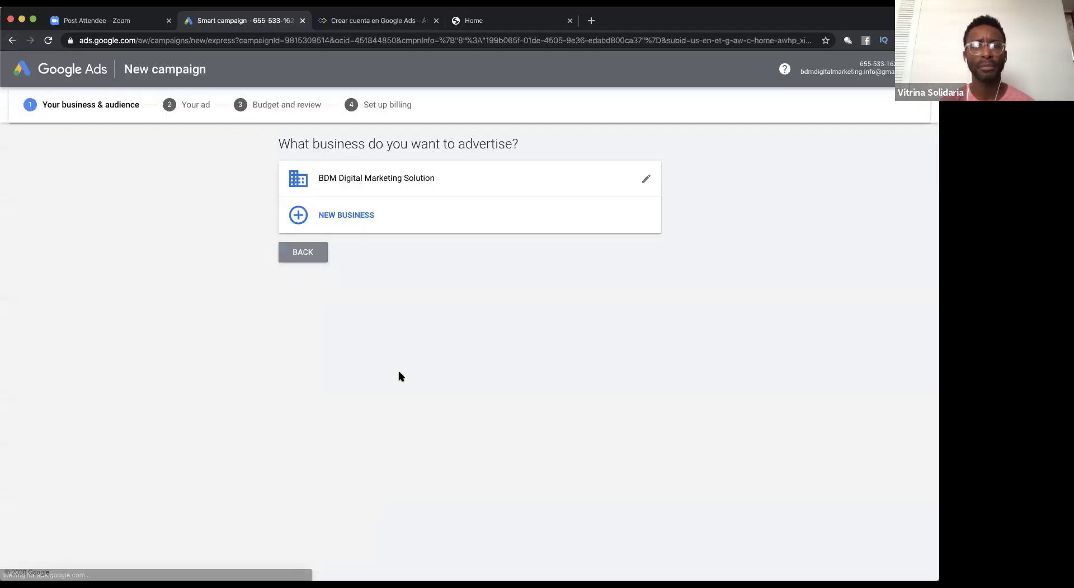
click(346, 224)
click(296, 232)
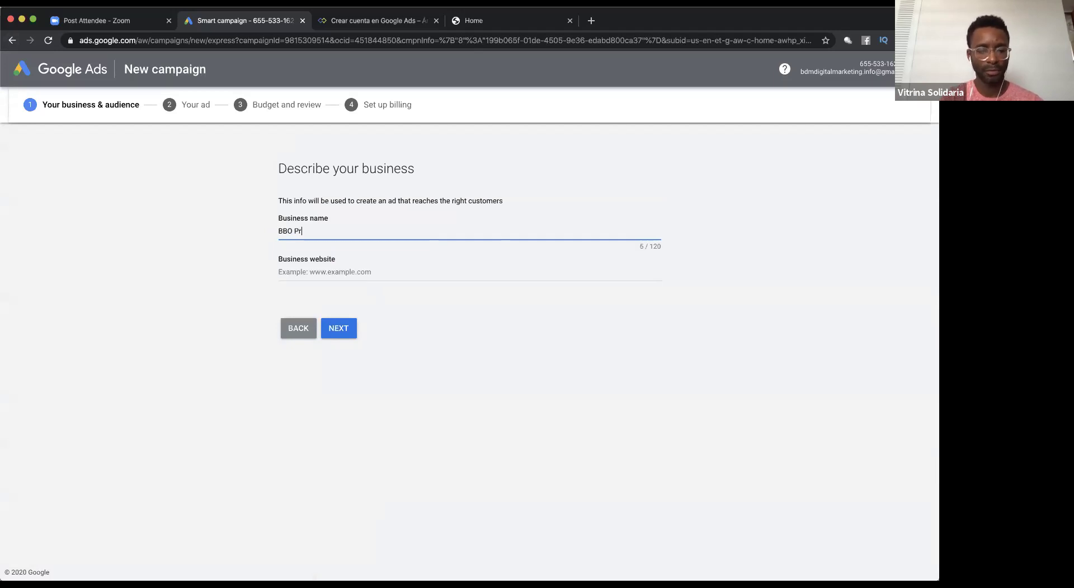
text(ion)
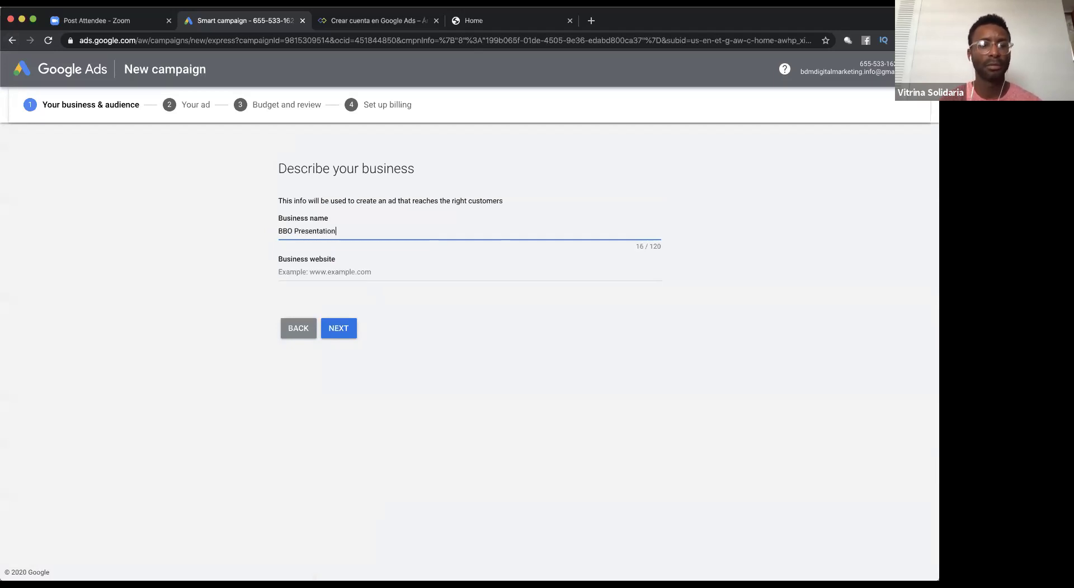
- Search the web for myportfolio bbo in a new browser tab and open the BBO Presentation portfolio site
click(327, 271)
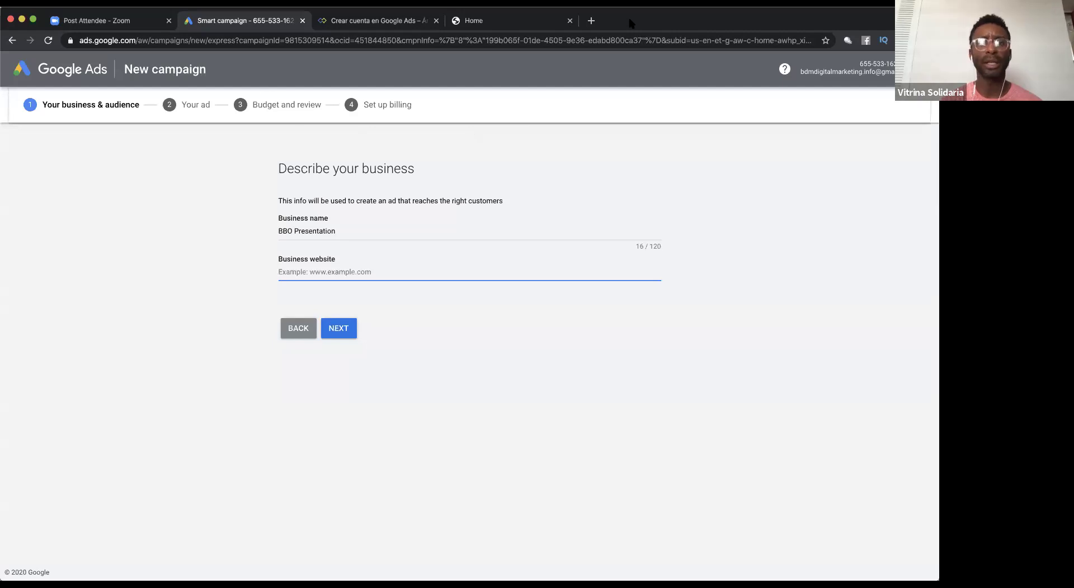
key(super+t)
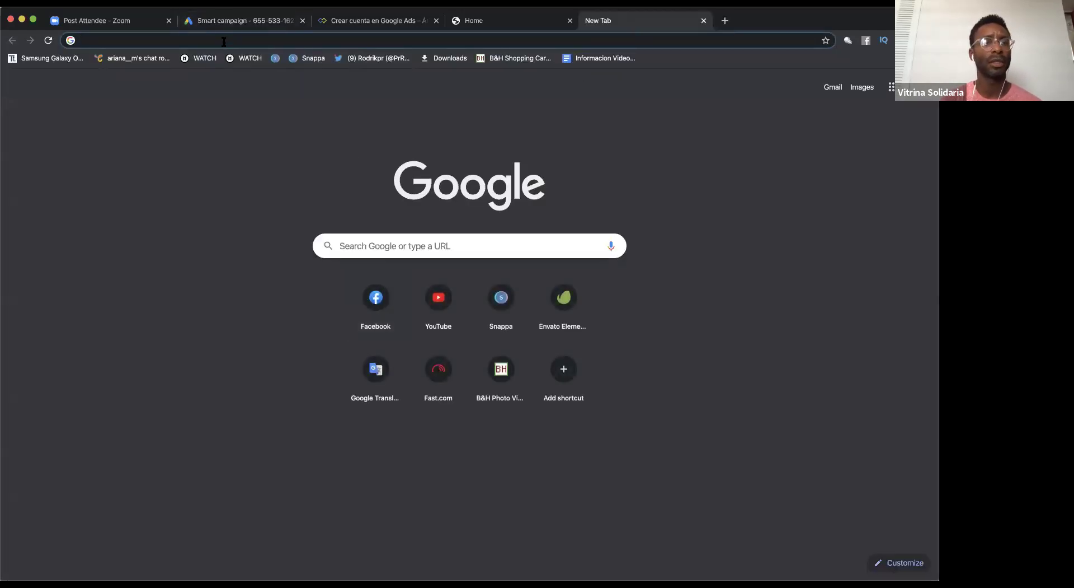
text(my)
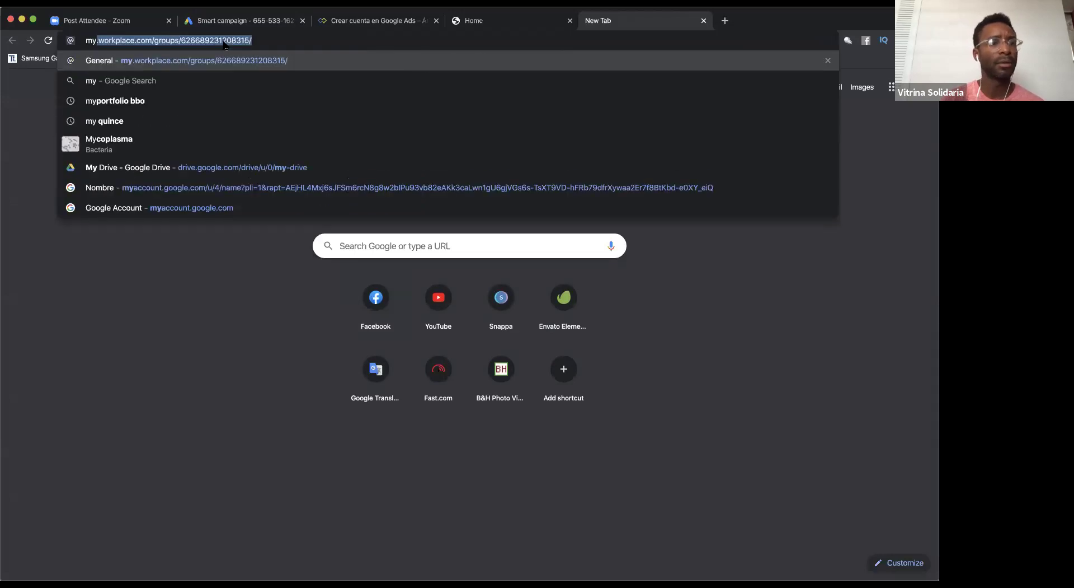
click(132, 101)
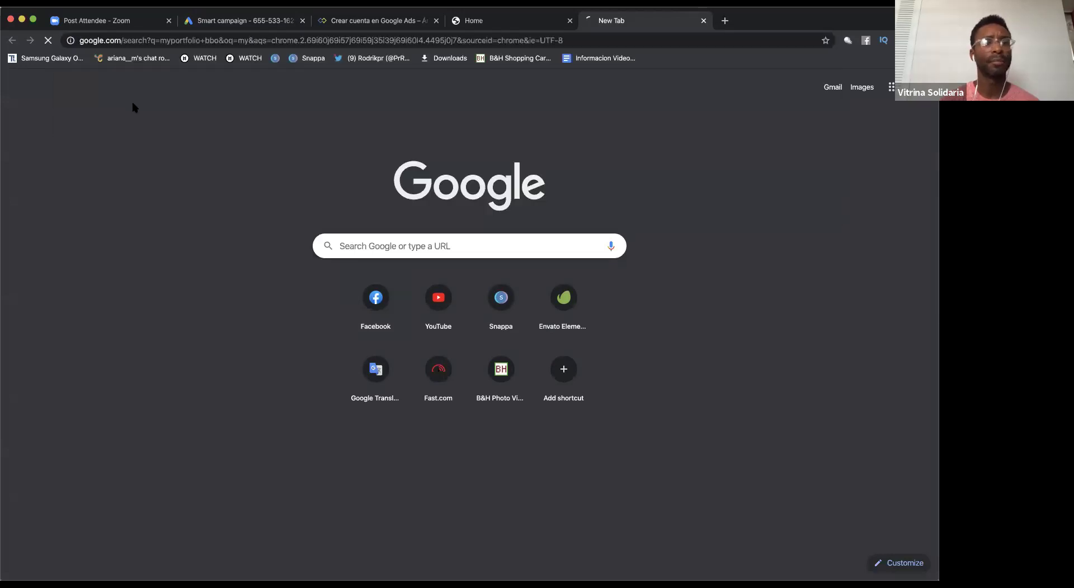
click(191, 202)
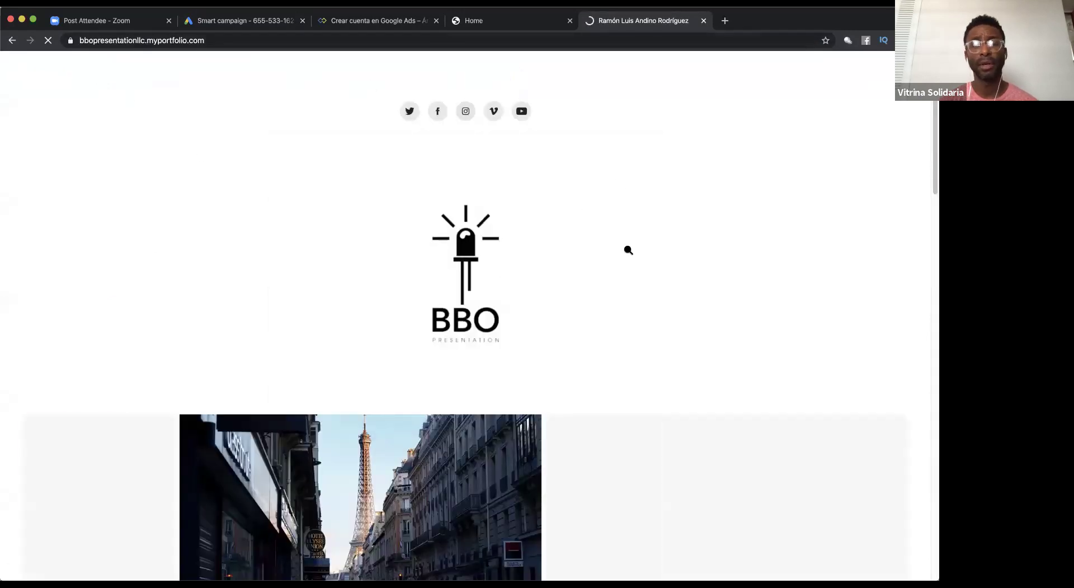
scroll(626, 287, down, 5)
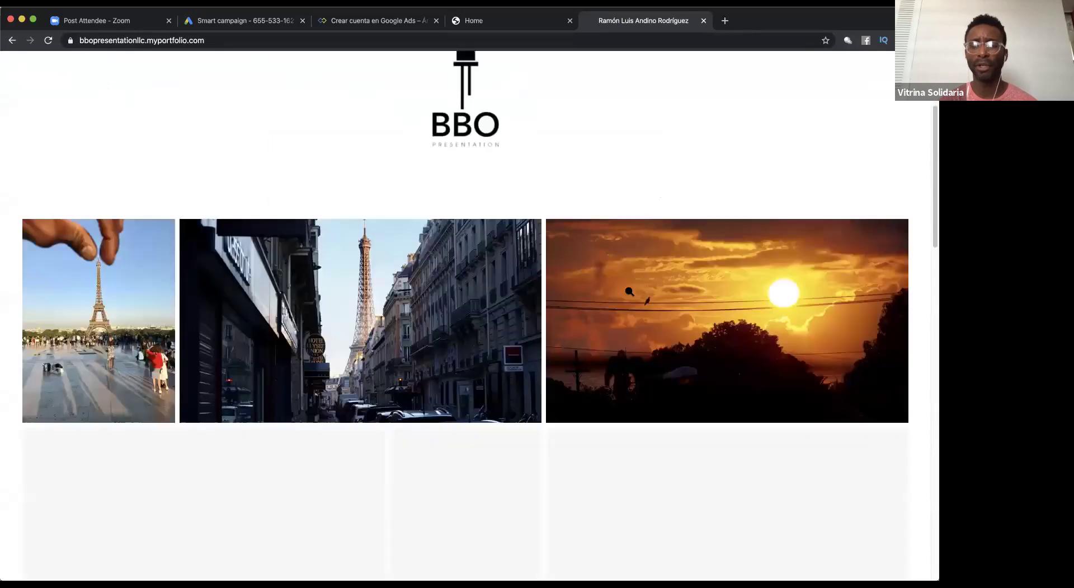
scroll(624, 300, up, 5)
click(221, 39)
key(super+c)
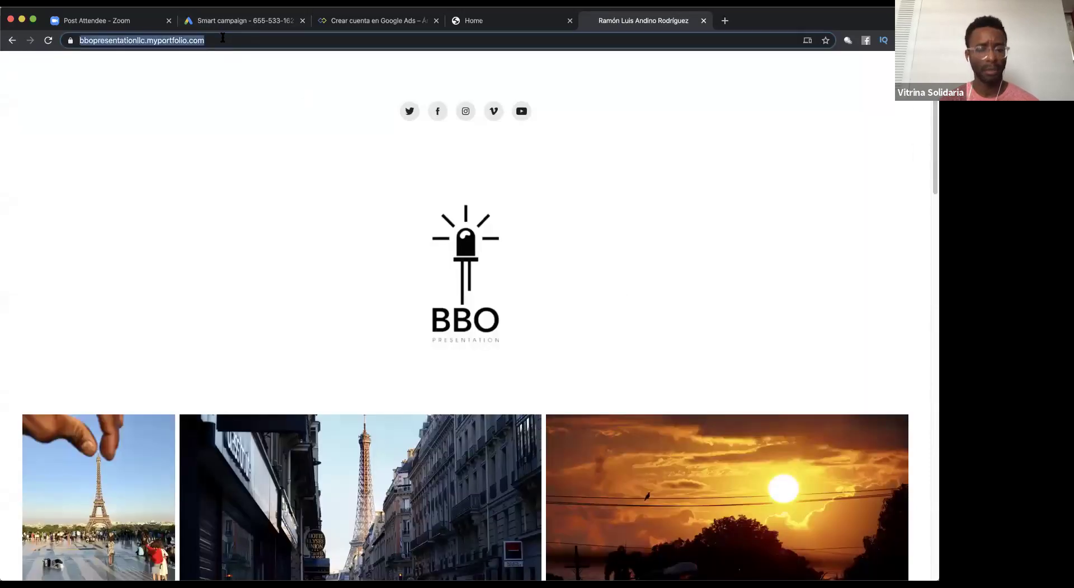
click(245, 20)
key(super+v)
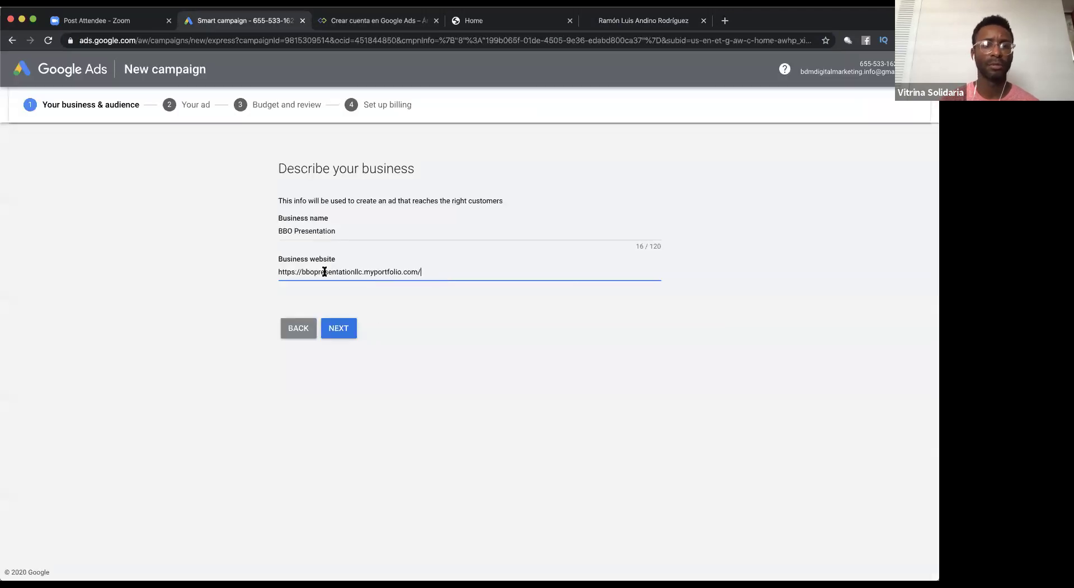
click(346, 331)
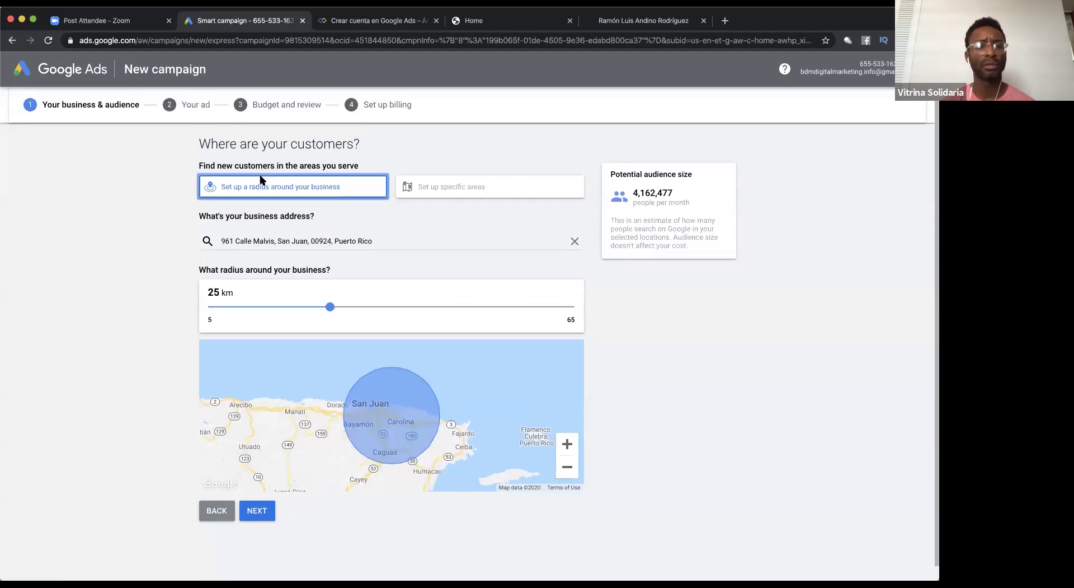
- Accept the 25 km radius around the business address and add the suggested keyword theme video editing service, looking up streaming
click(264, 510)
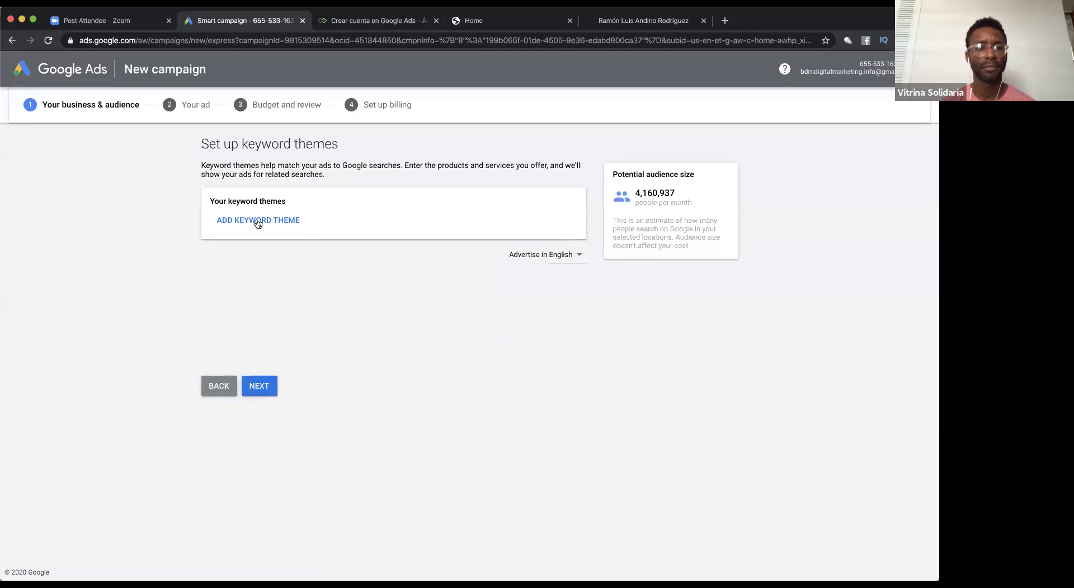
click(258, 222)
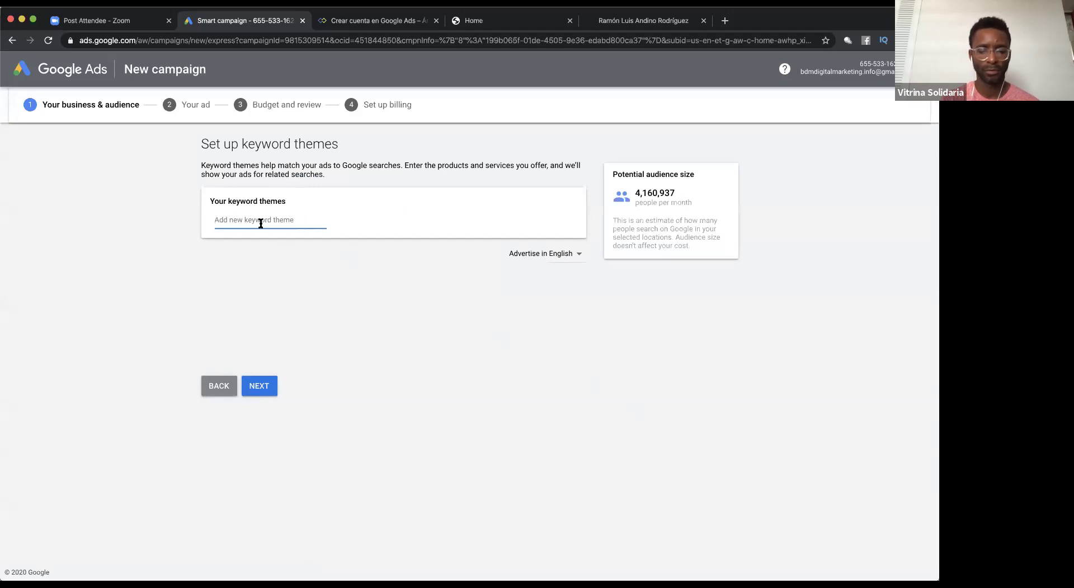
text(Li)
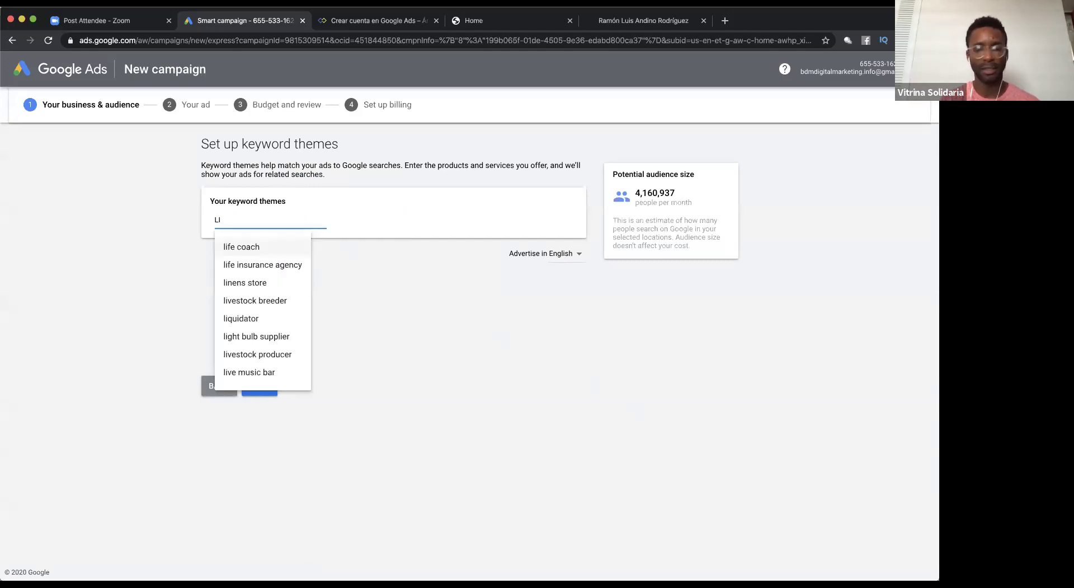
key(BackSpace)
key(BackSpace)
text(St)
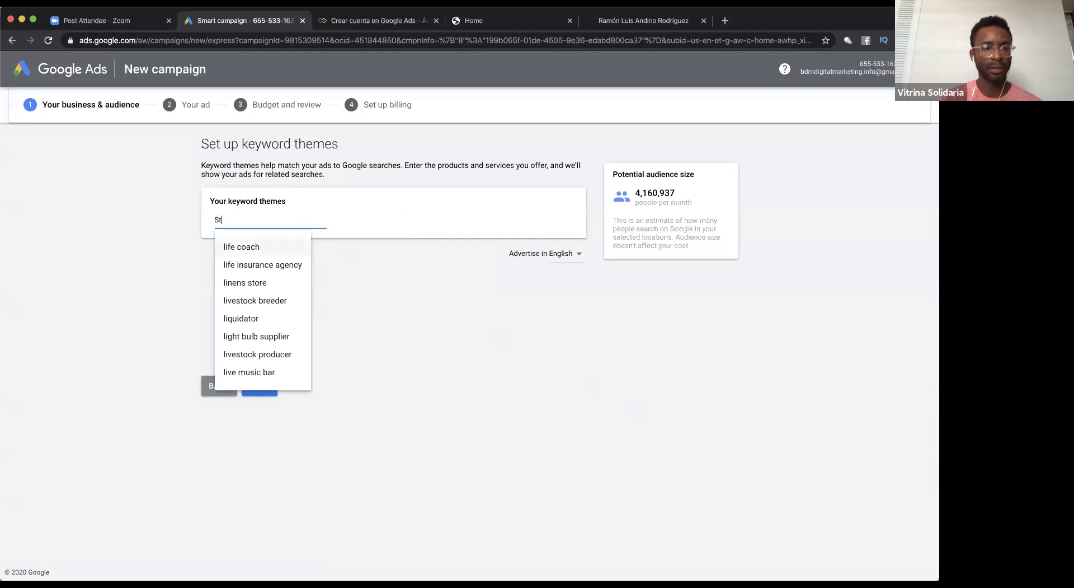
text(reamin)
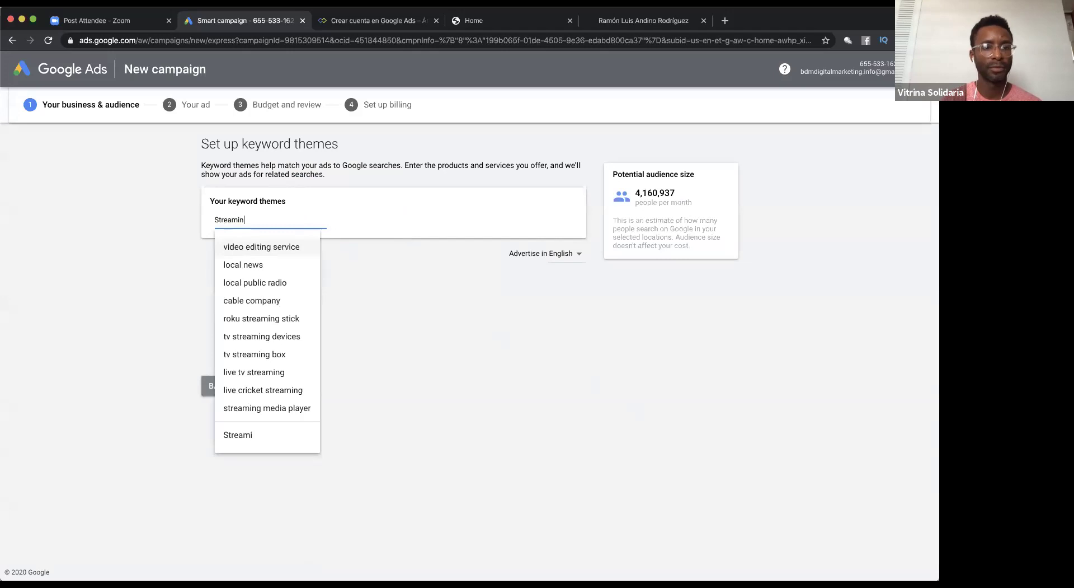
click(283, 246)
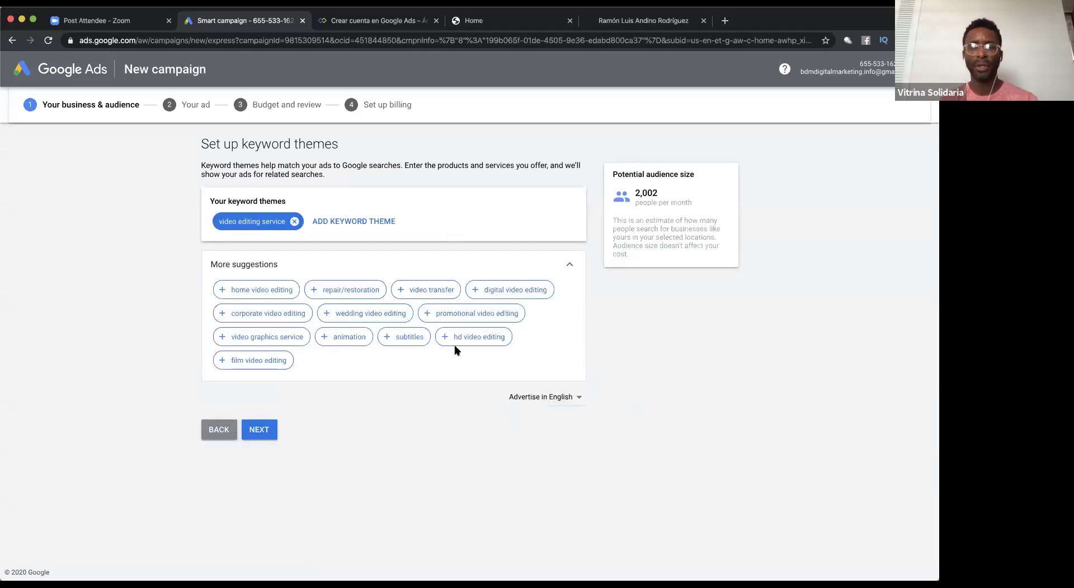
- Add the keyword theme video production service and open the entry for another keyword theme
click(339, 222)
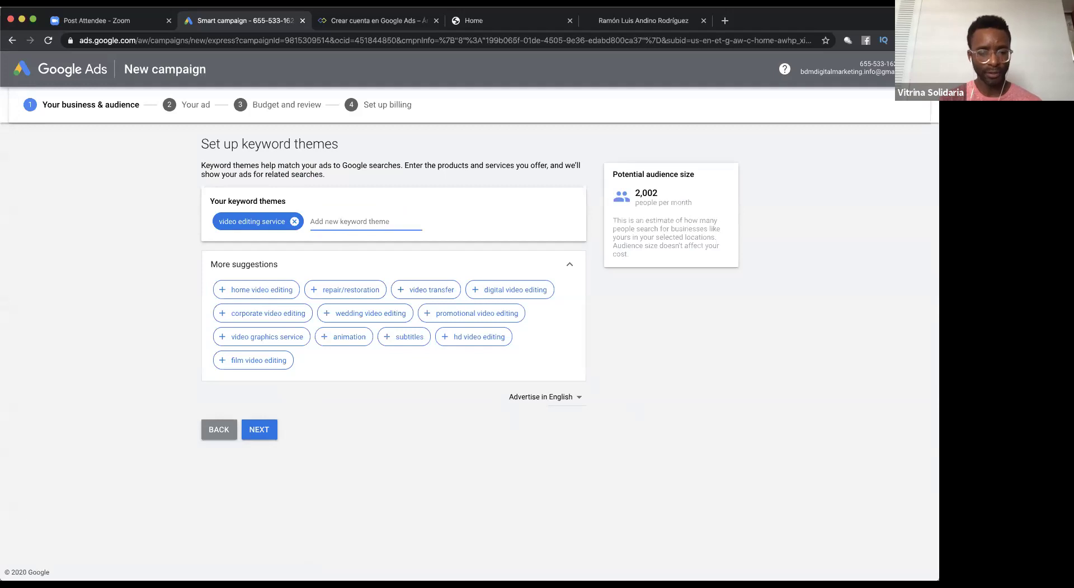
text(Video)
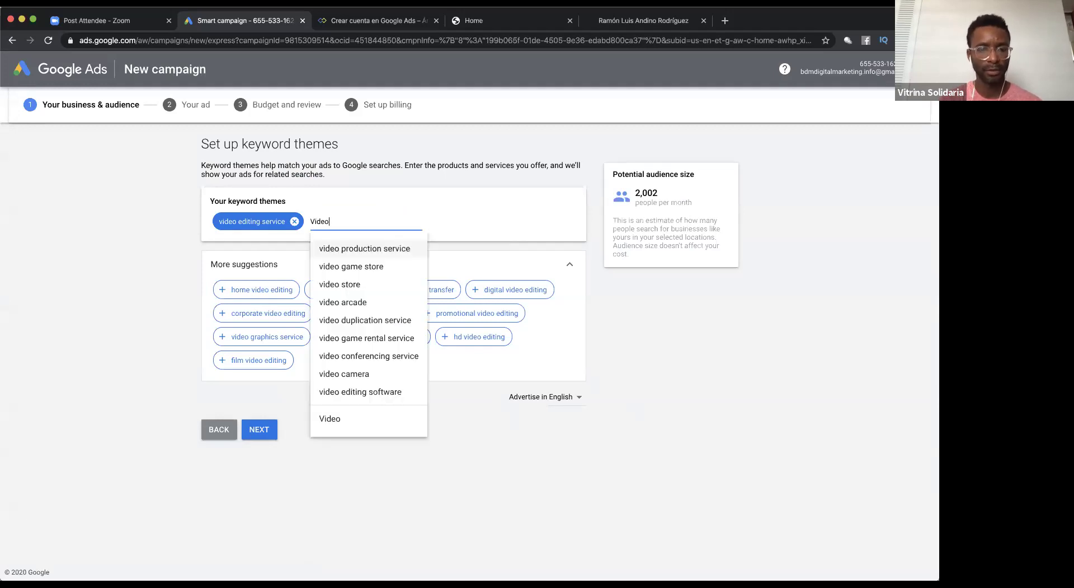
click(374, 247)
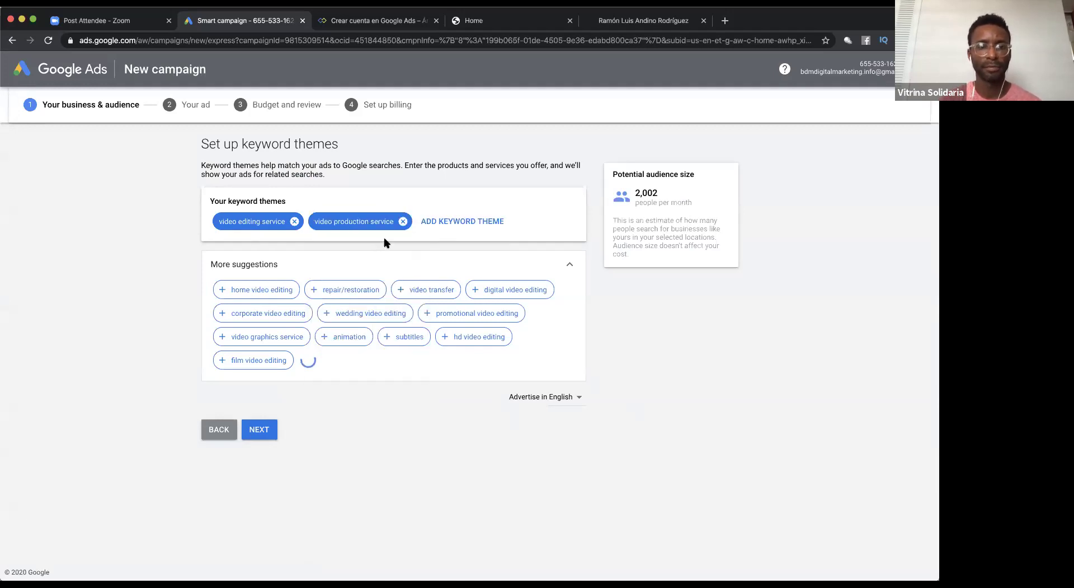
click(464, 221)
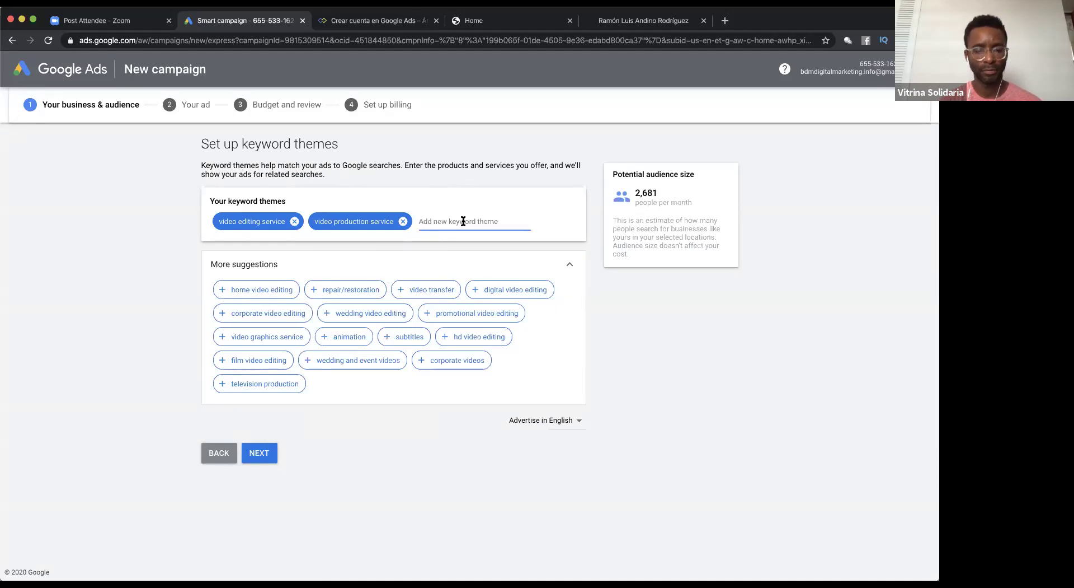
- Add "video" as a keyword theme and continue to writing the ad
text(video)
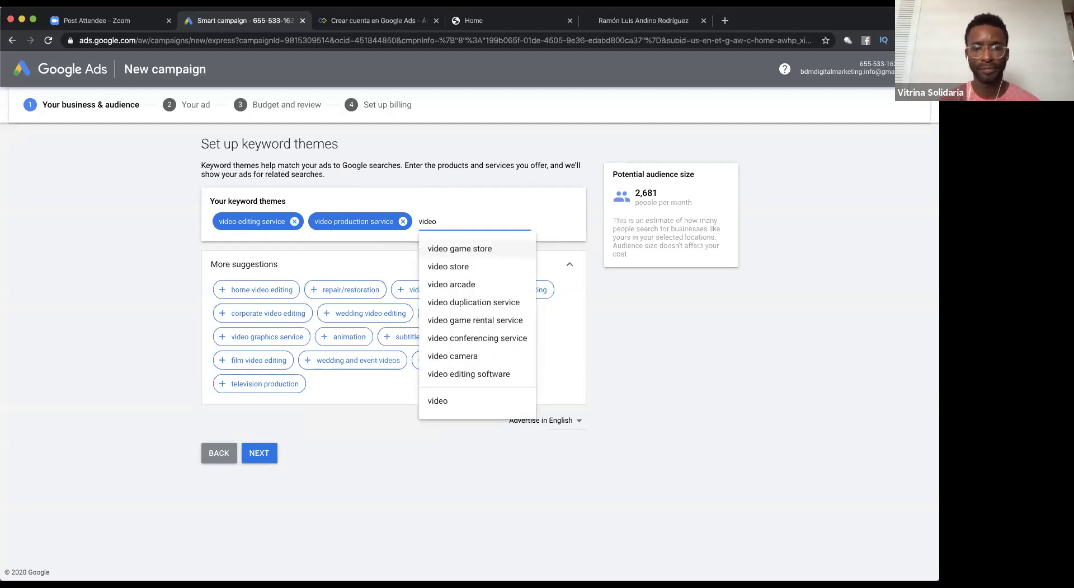
click(442, 401)
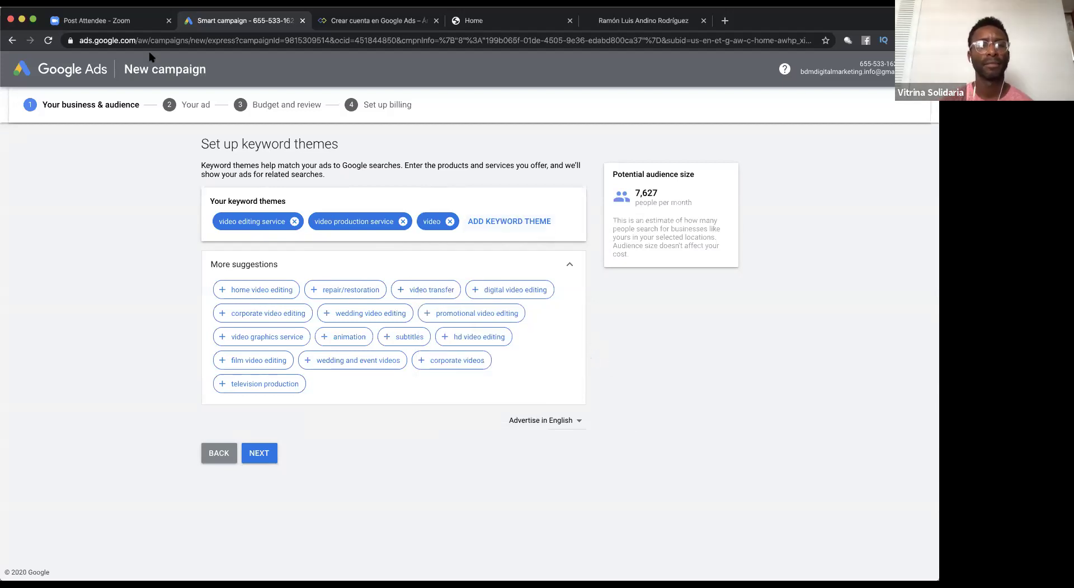
click(259, 452)
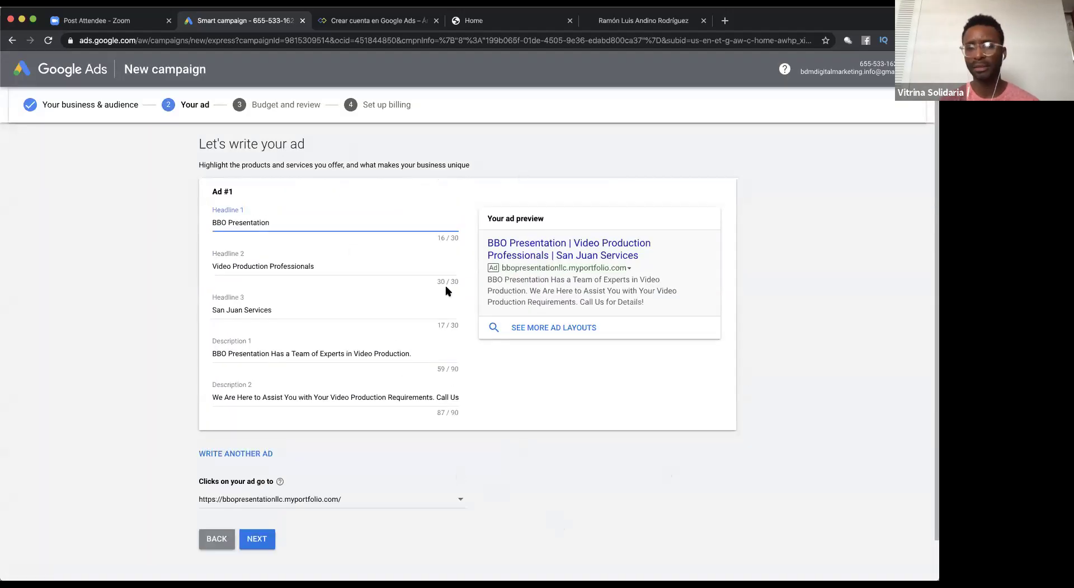
- Preview the ad's desktop and mobile layouts for Google Search and Google partner sites
click(567, 331)
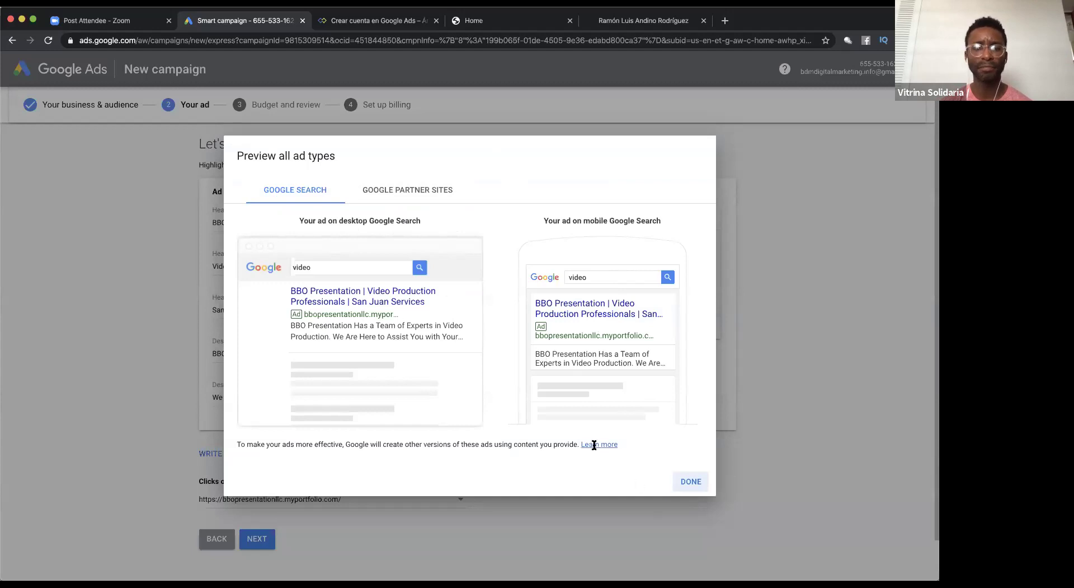
click(399, 190)
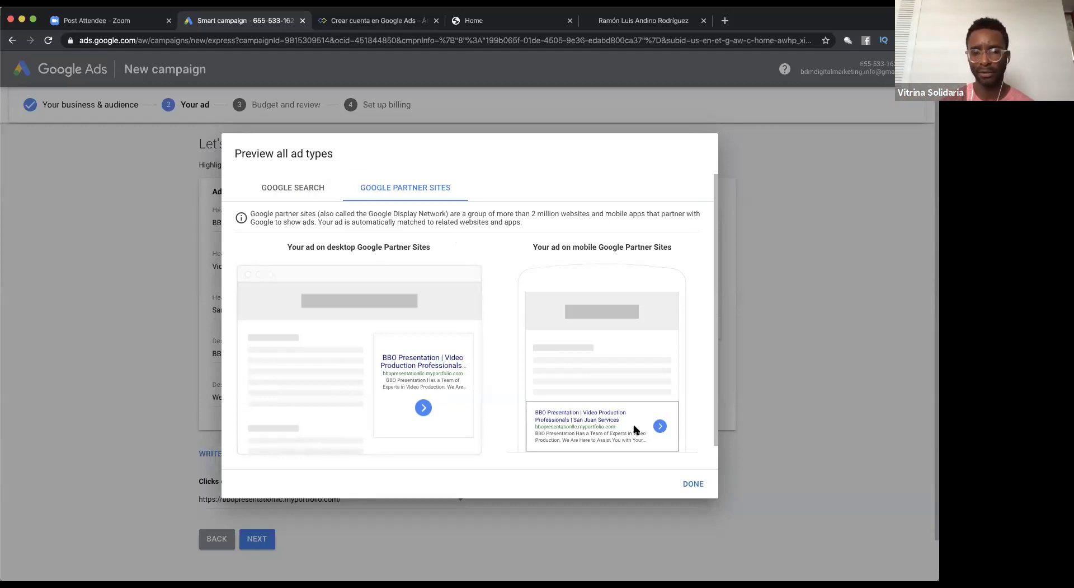
click(275, 188)
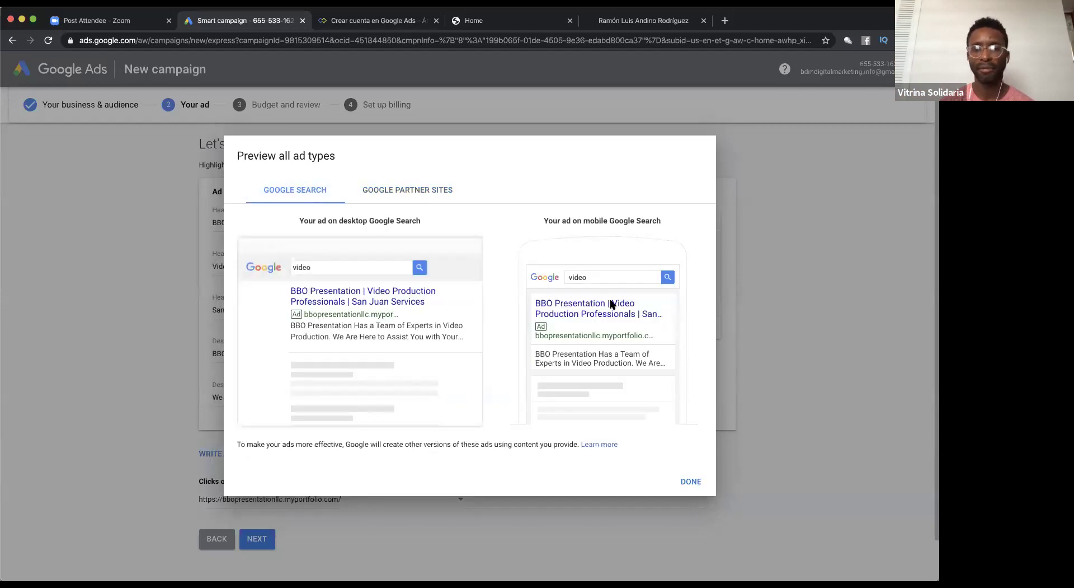
click(692, 482)
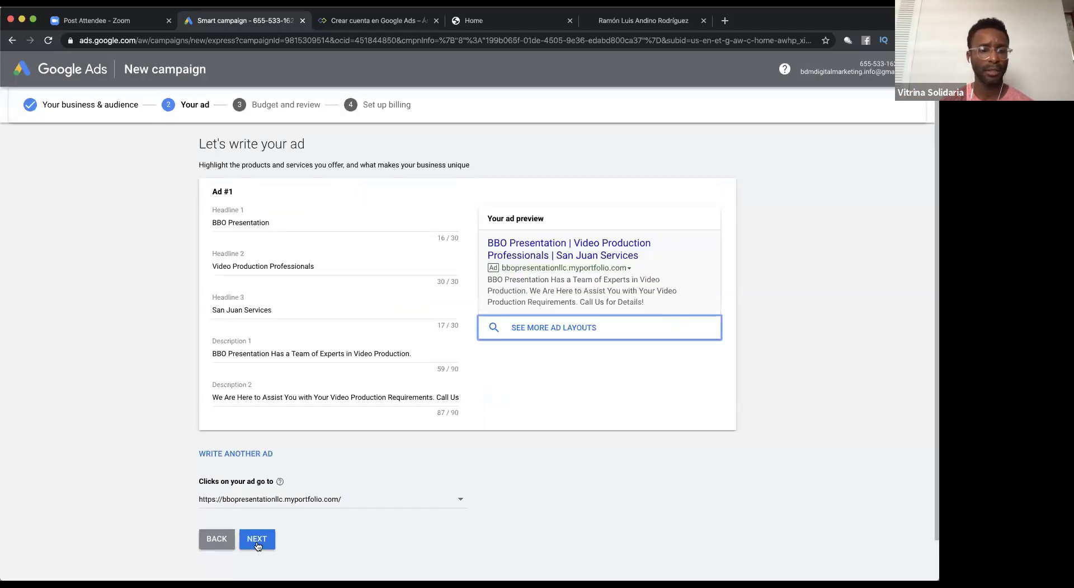
- Continue to the phone call settings, and go back to the choice of main advertising goal
click(258, 539)
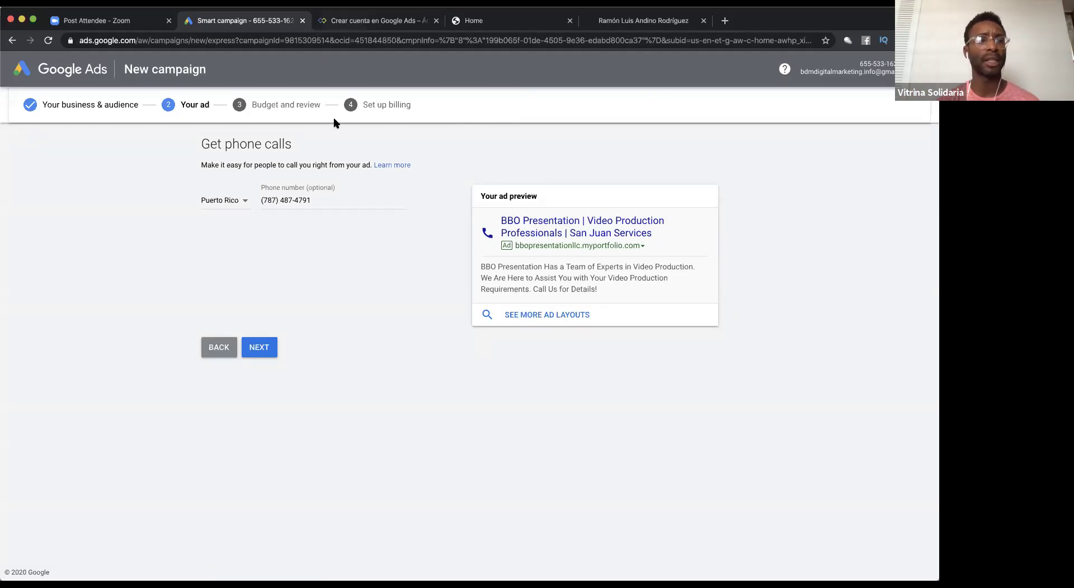
click(12, 41)
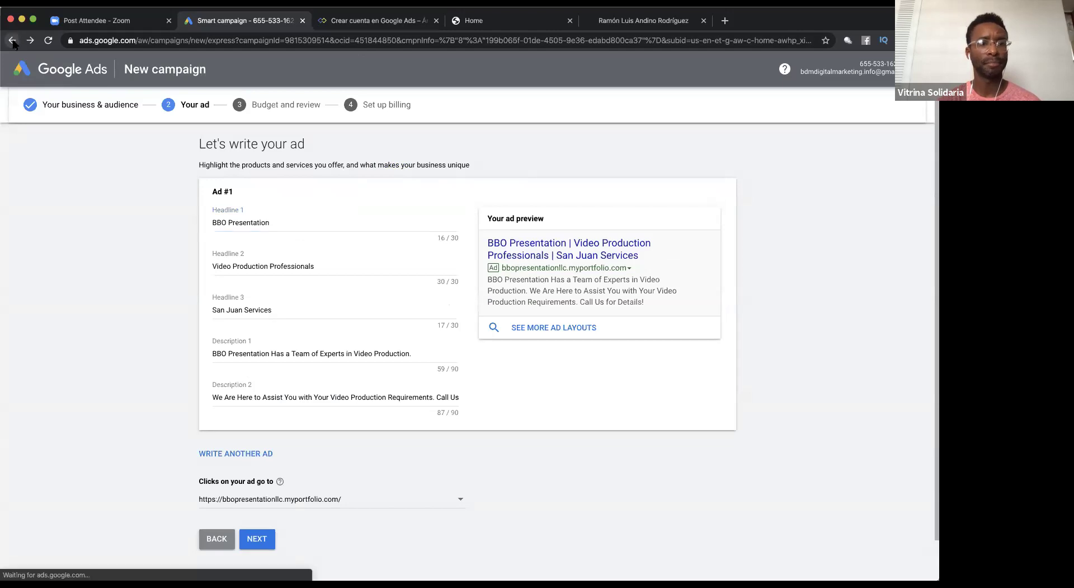
click(13, 41)
click(12, 41)
click(12, 40)
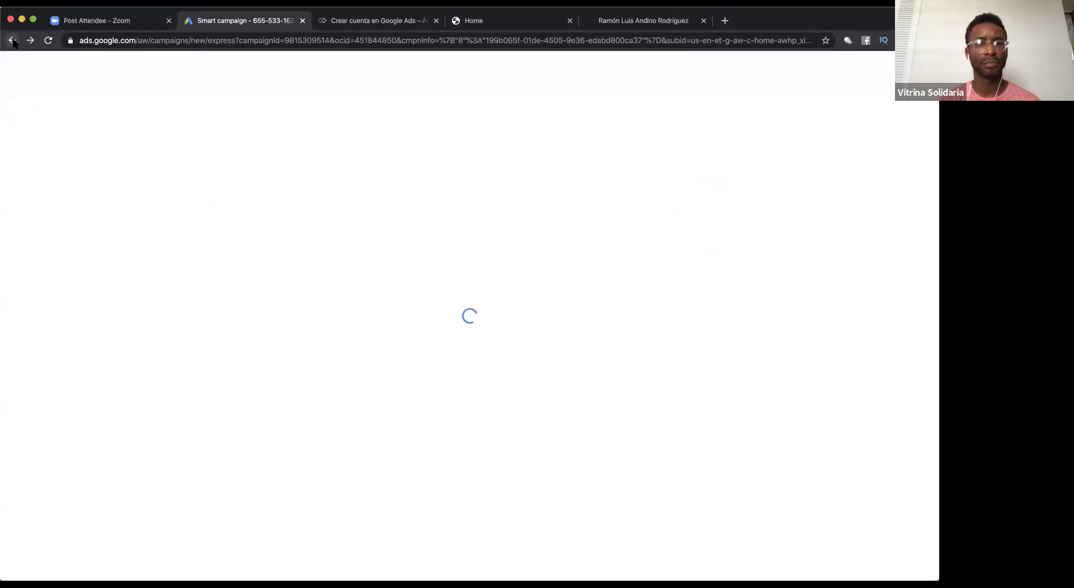
click(12, 40)
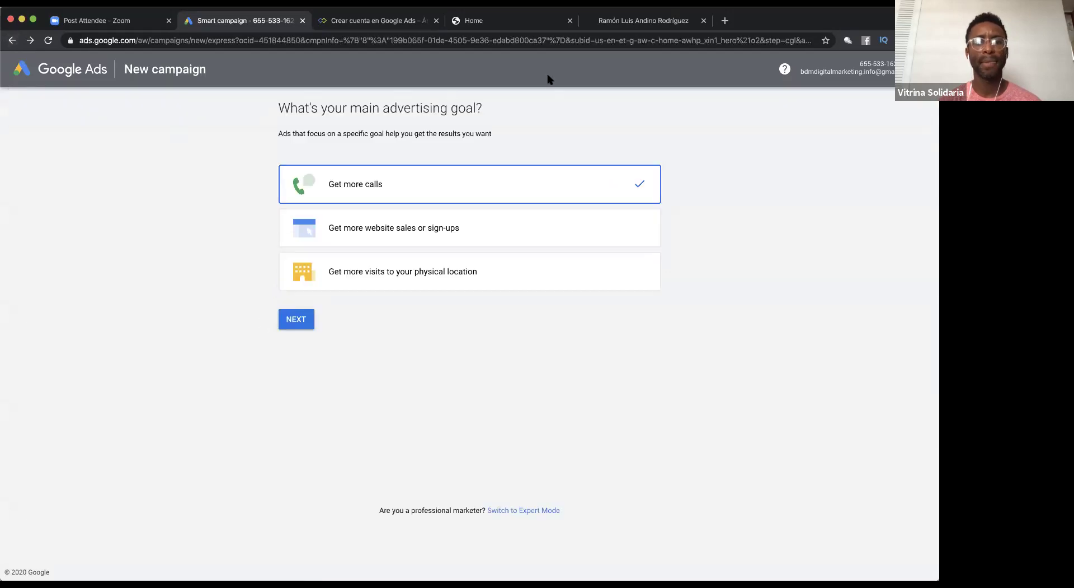
click(265, 41)
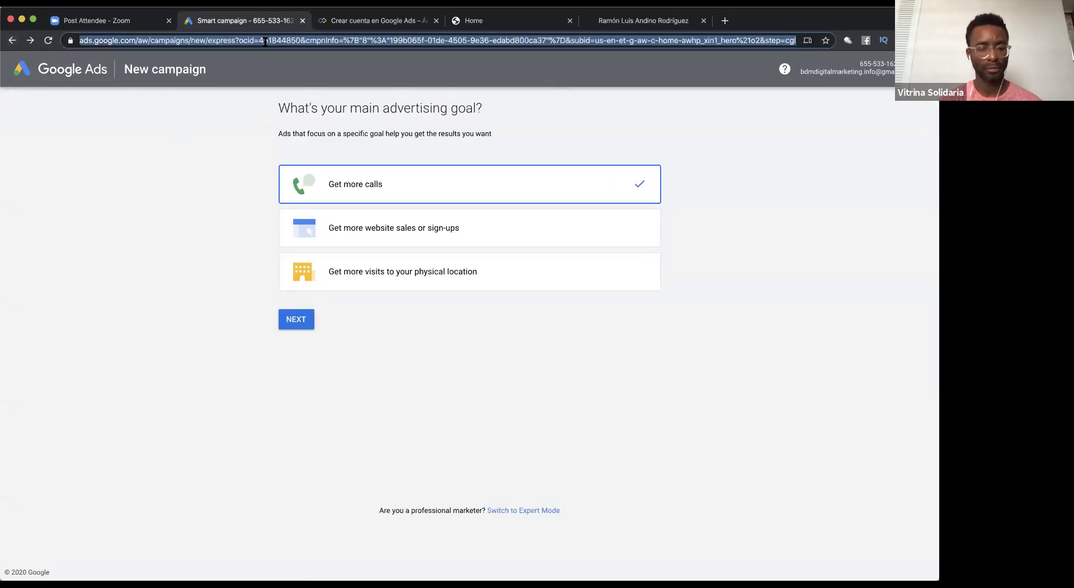
text(ads)
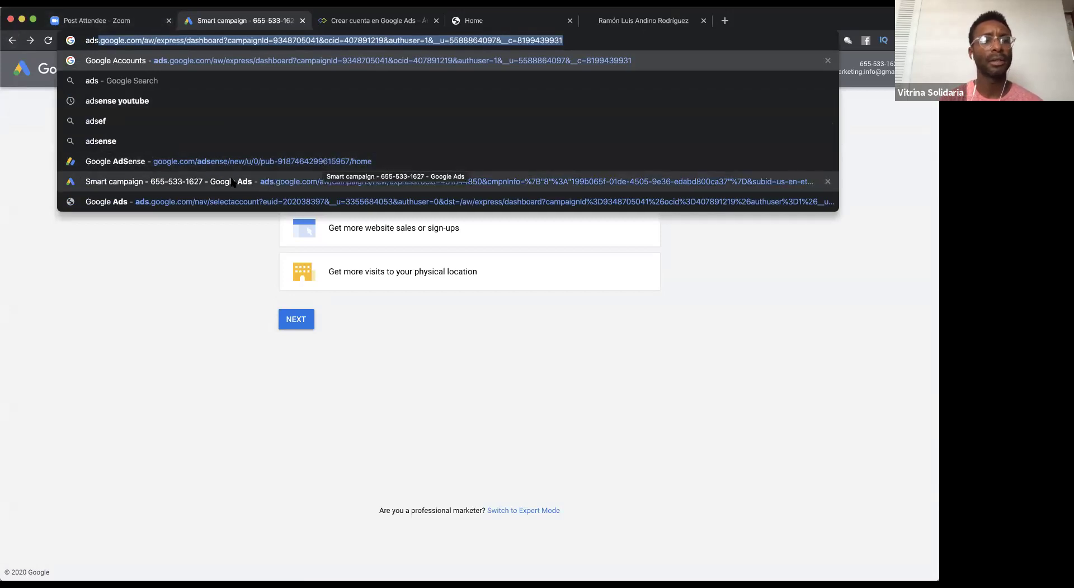
click(491, 173)
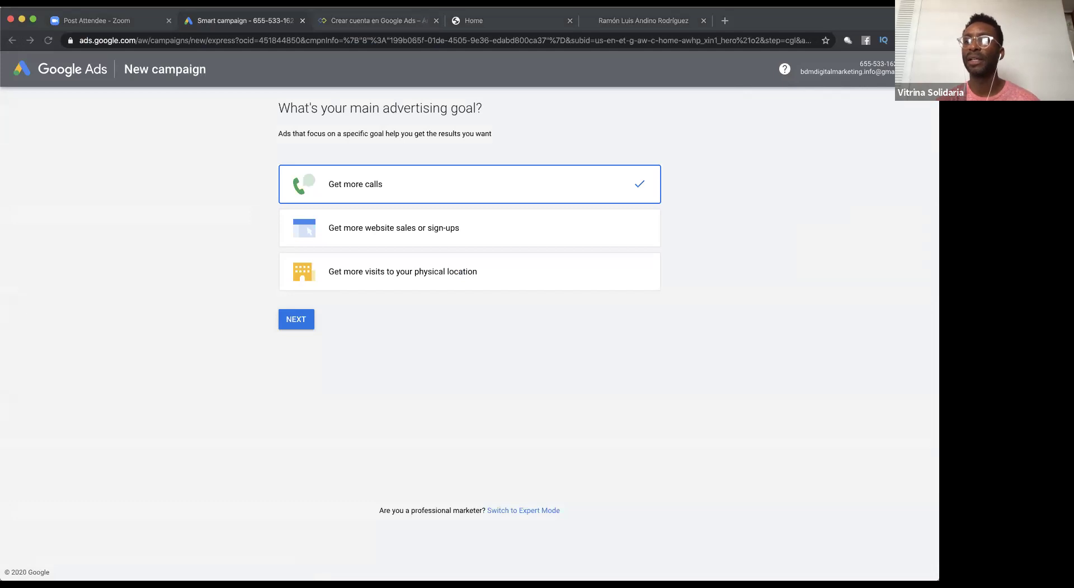
- Switch to the BBO TV Google account and open its Google Ads account marked as setup in progress
click(906, 70)
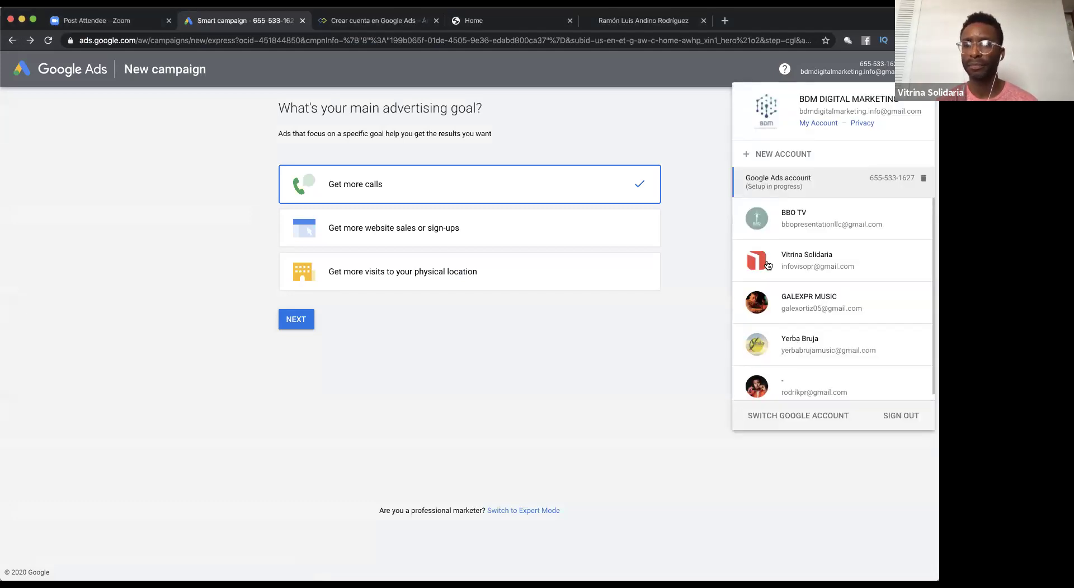
click(768, 220)
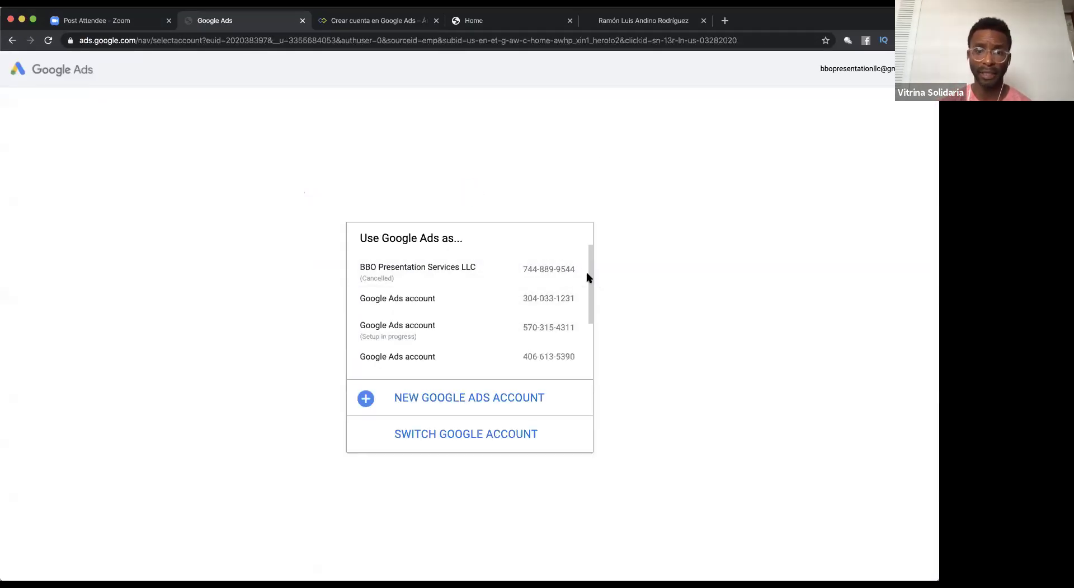
scroll(587, 326, down, 3)
scroll(429, 285, up, 3)
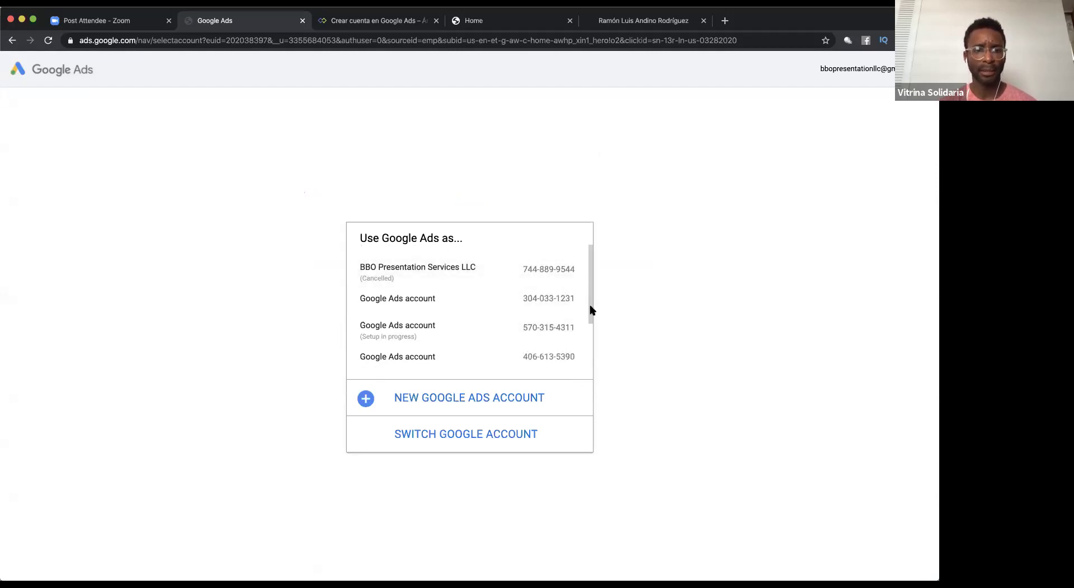
scroll(590, 310, down, 2)
scroll(587, 303, up, 1)
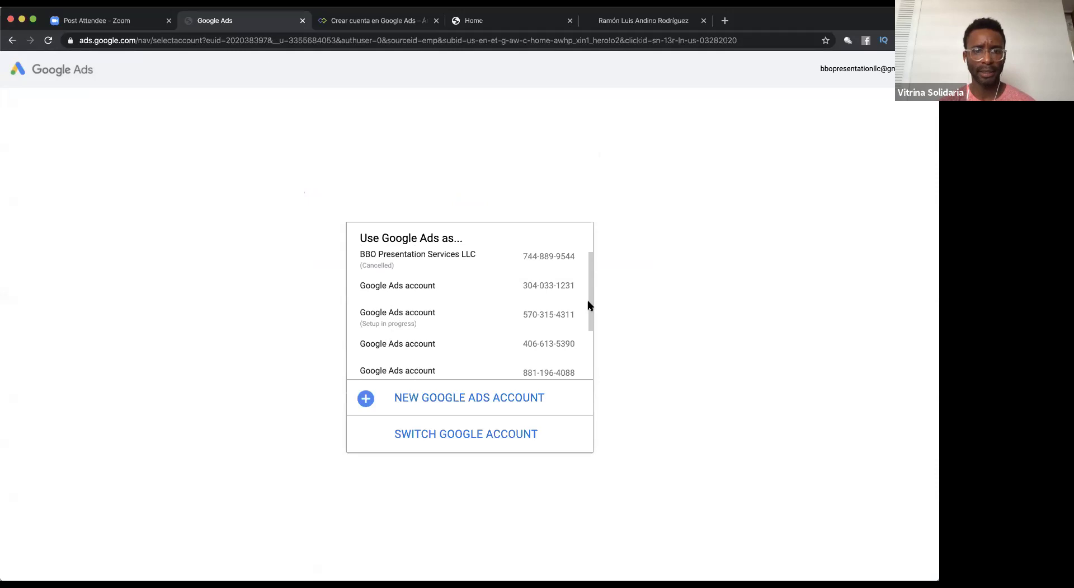
click(418, 313)
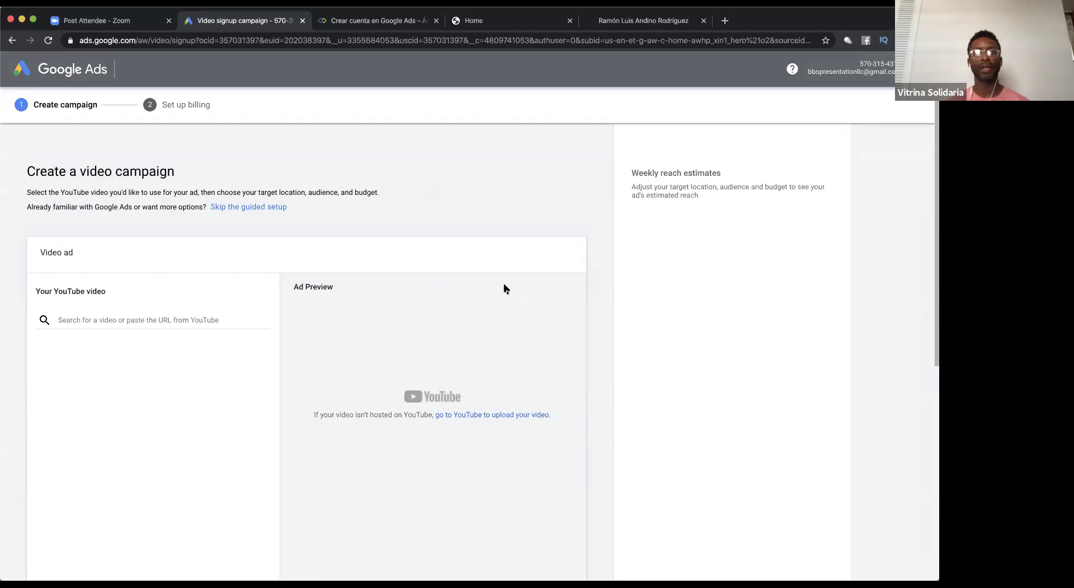
scroll(560, 325, down, 2)
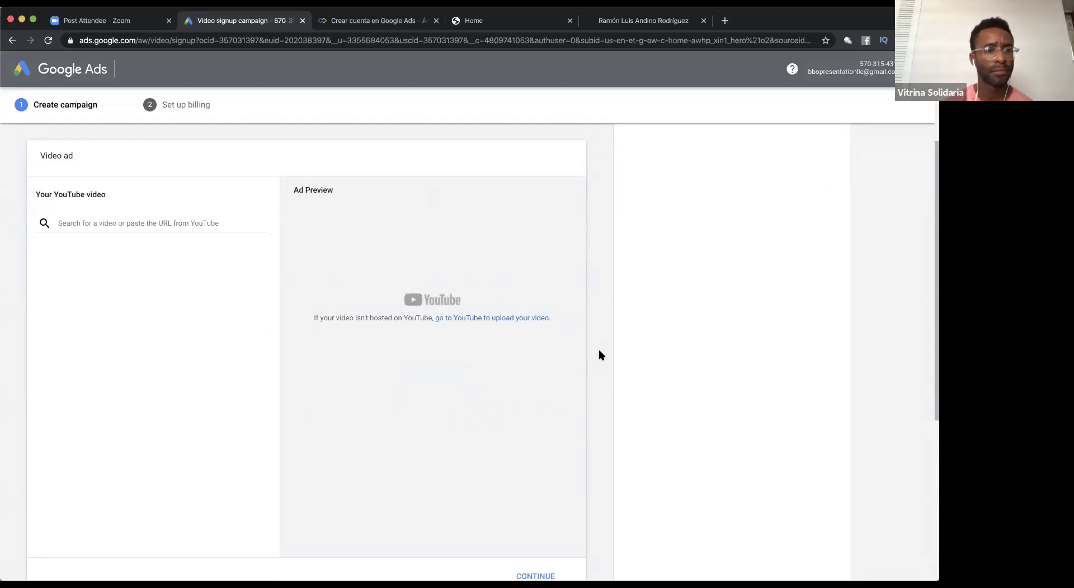
scroll(601, 354, up, 2)
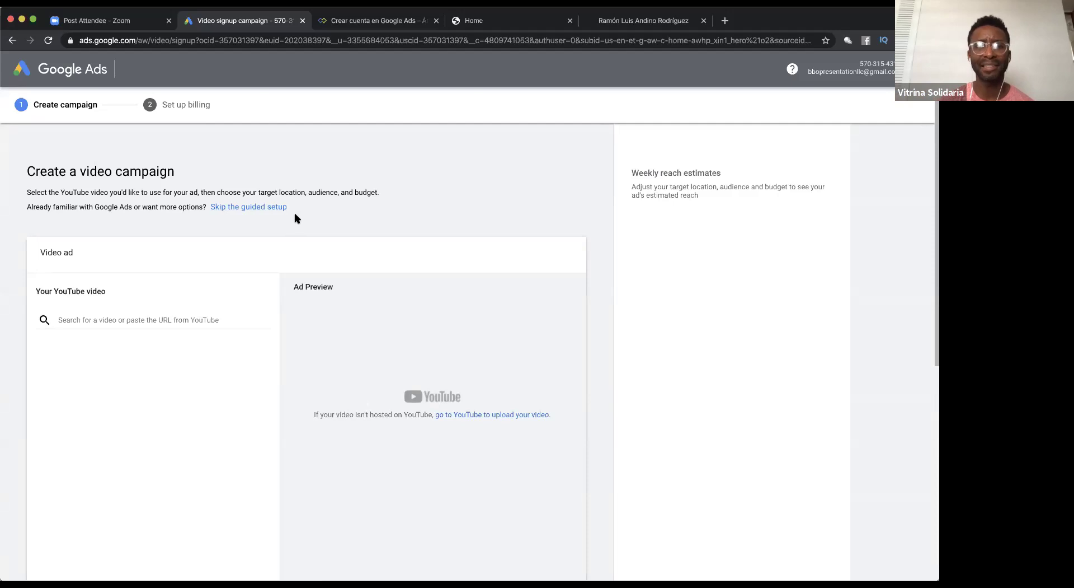
scroll(190, 341, down, 3)
scroll(190, 344, up, 1)
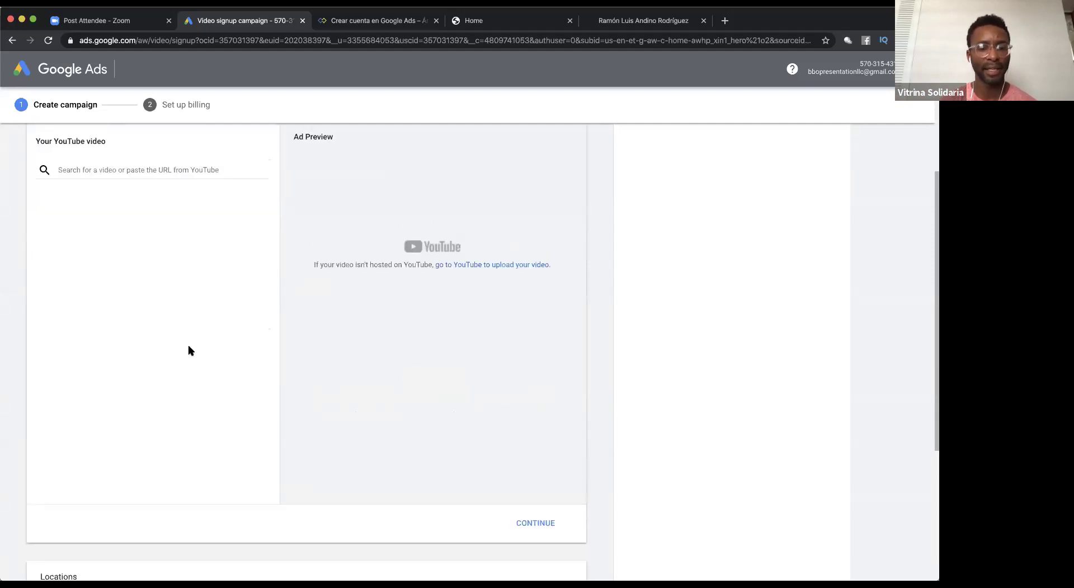
scroll(188, 351, up, 2)
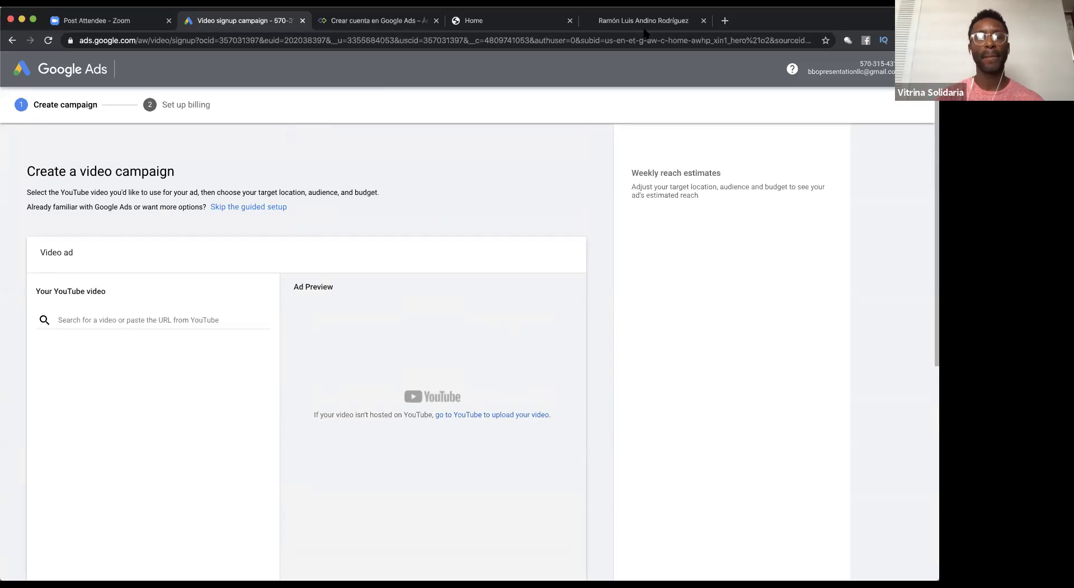
- Open YouTube in a new browser tab and switch to the Vitrina Solidaria account
key(super+t)
click(438, 302)
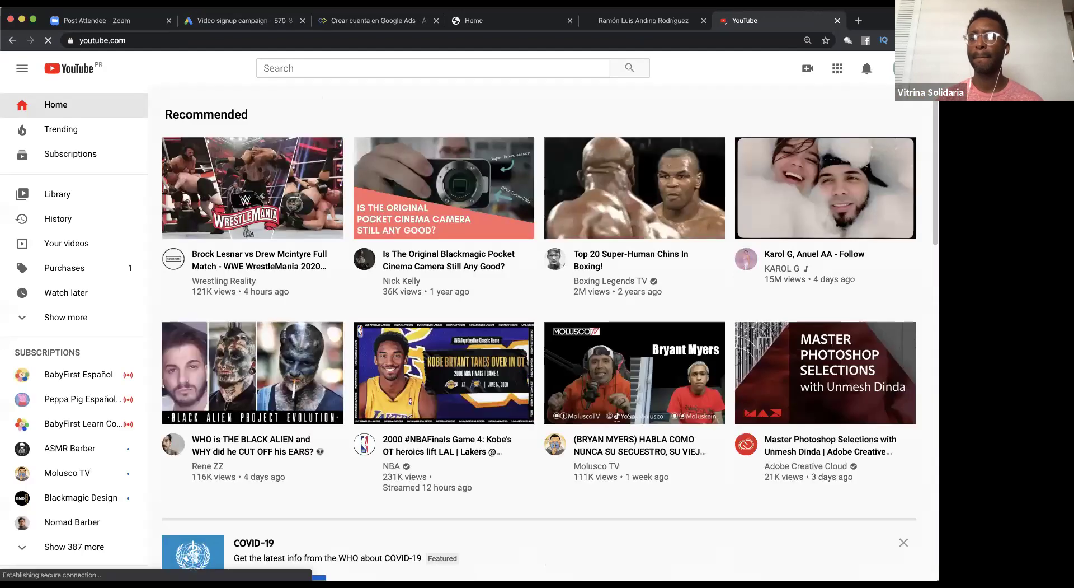
click(894, 68)
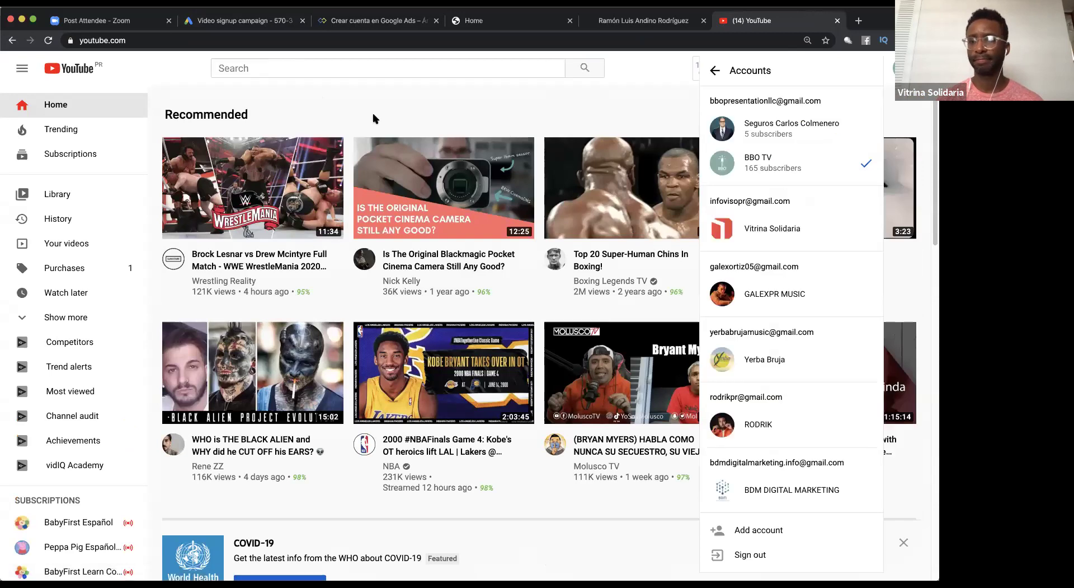
click(777, 240)
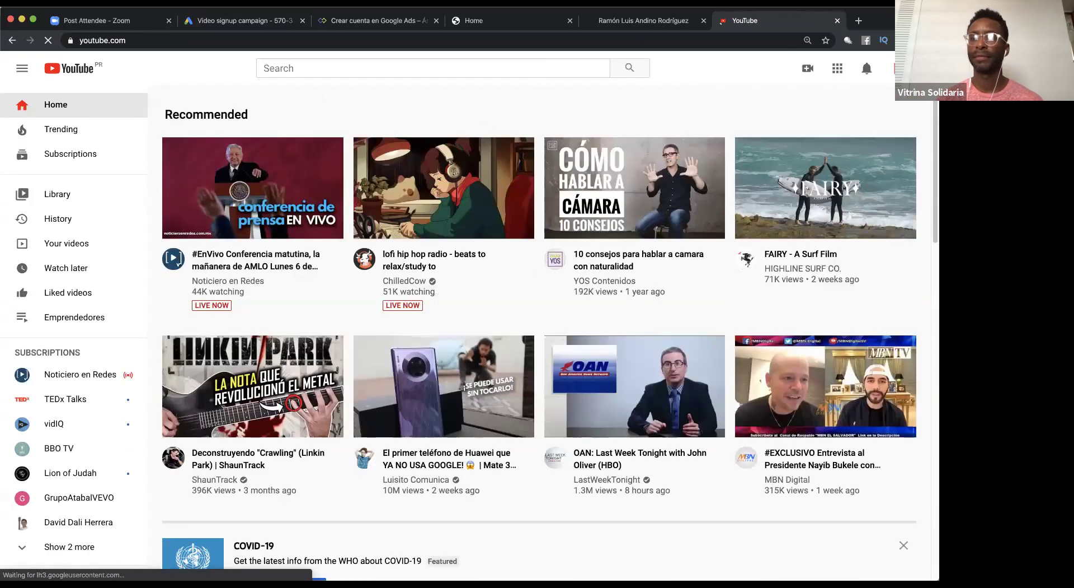
- Open the "Valentines Pop Up SALE Recap 2020." video from the Vitrina Solidaria channel and pause it
click(895, 67)
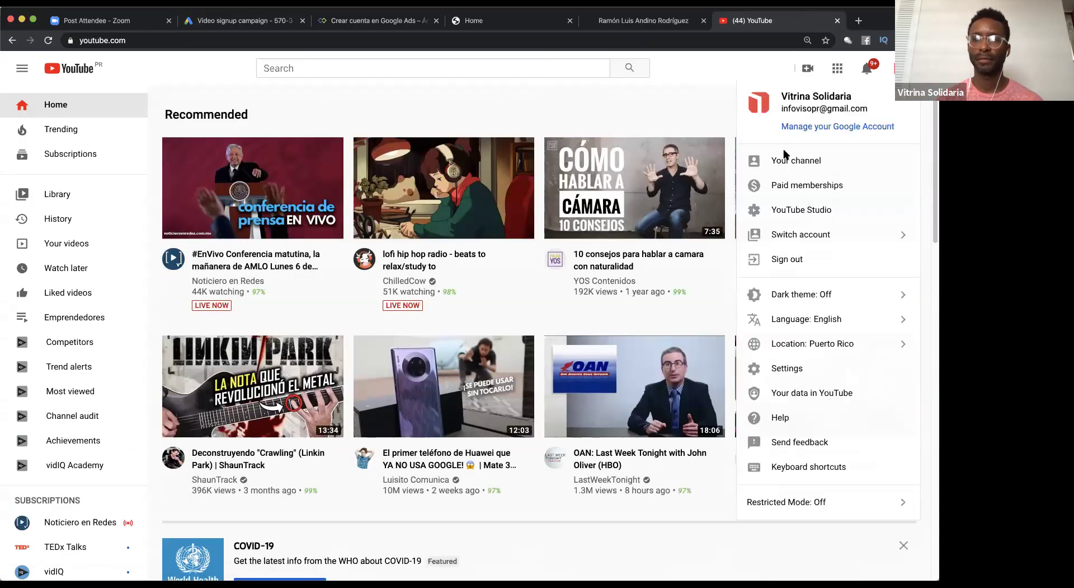
click(779, 163)
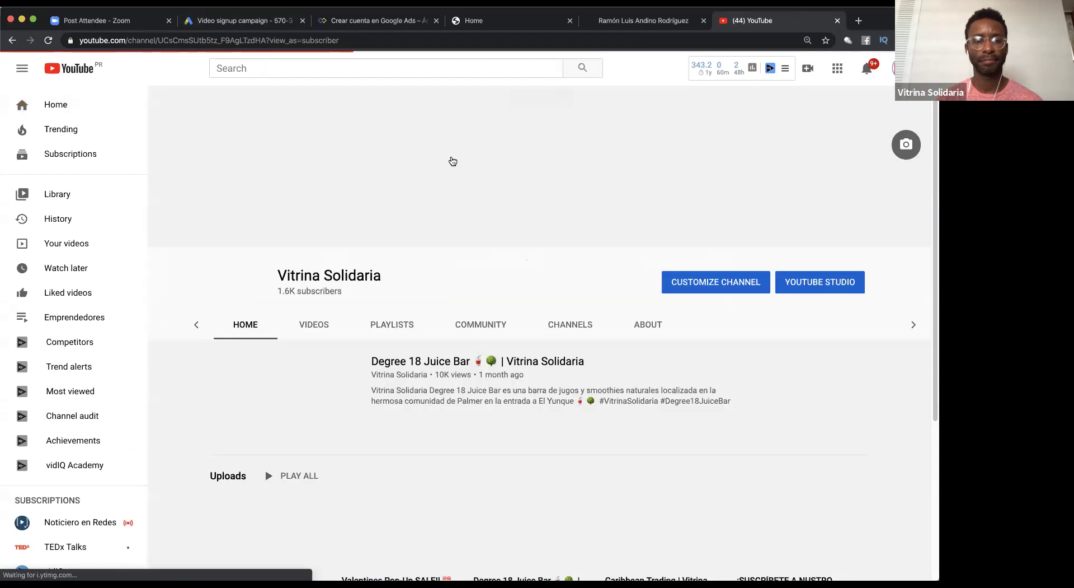
scroll(519, 366, down, 2)
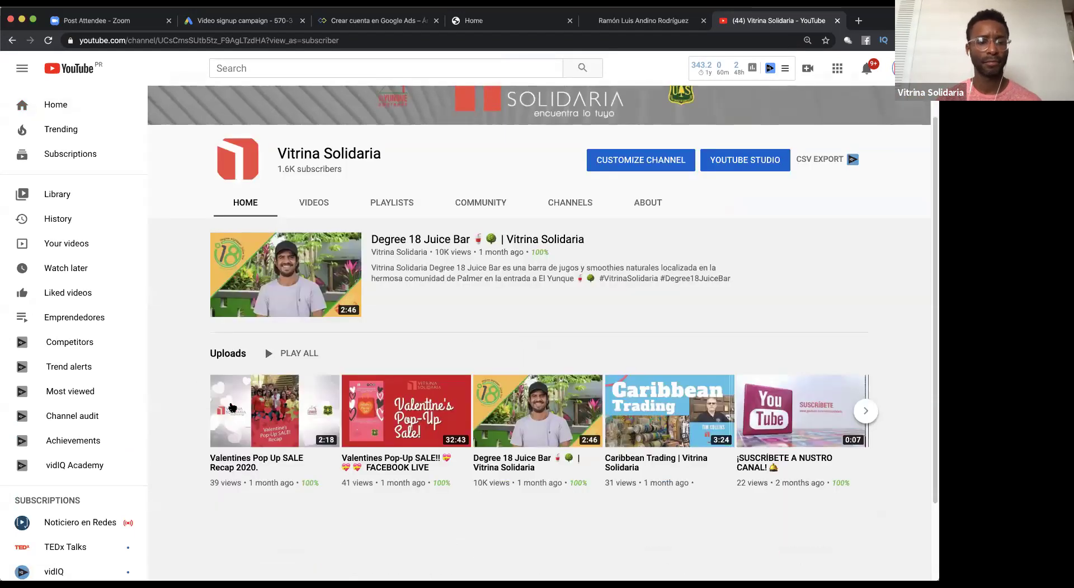
click(276, 414)
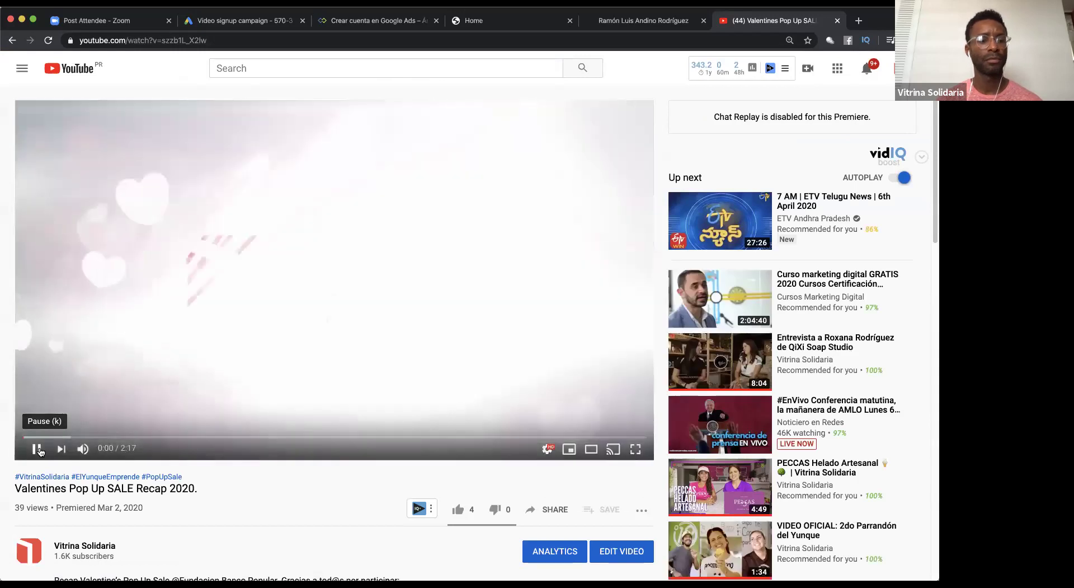
click(37, 449)
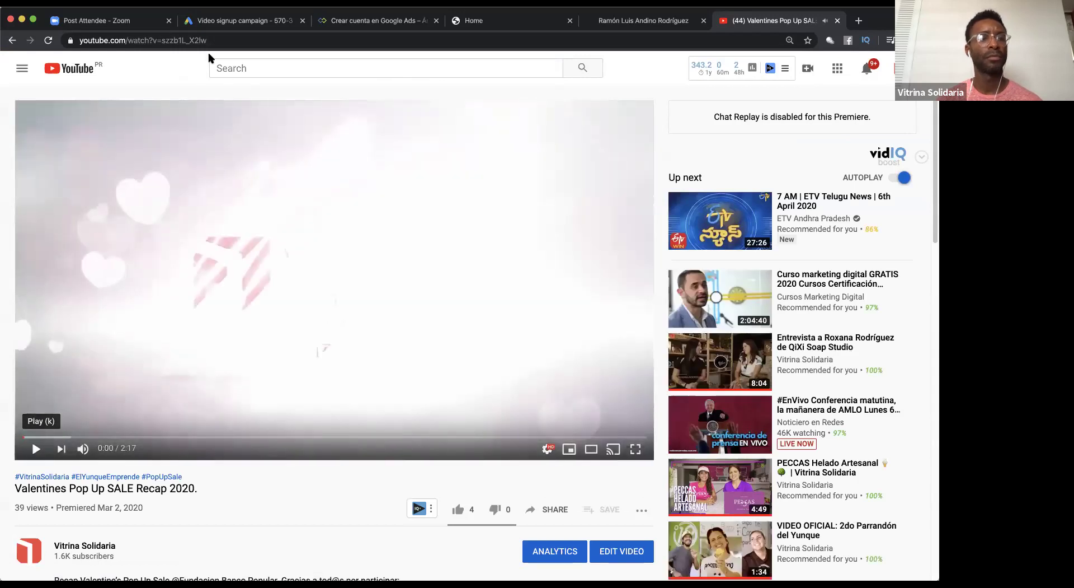
- Copy the video's YouTube URL and use it as the video ad in the Google Ads video campaign
click(224, 37)
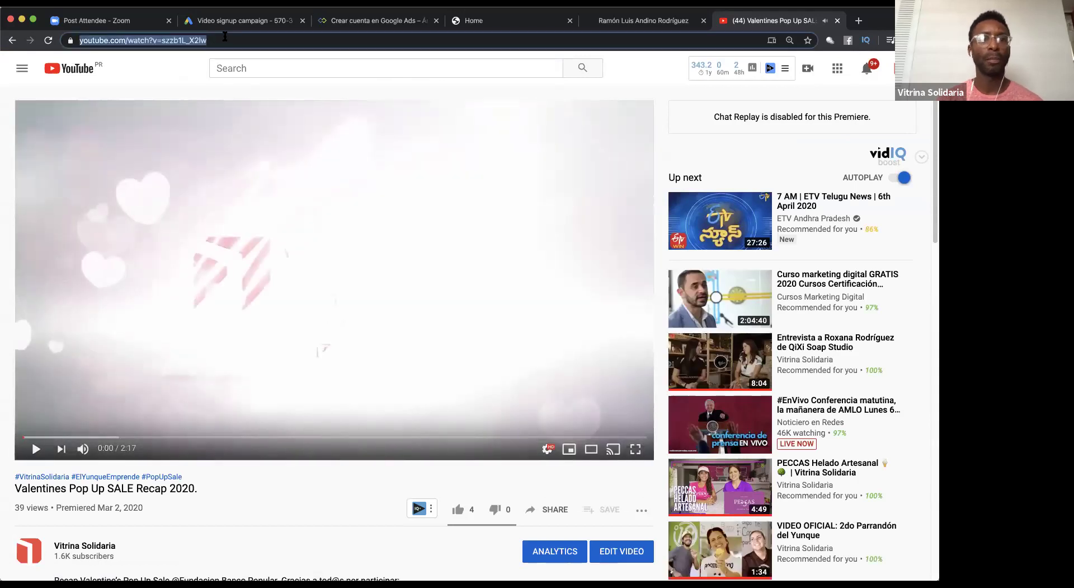
key(super+2)
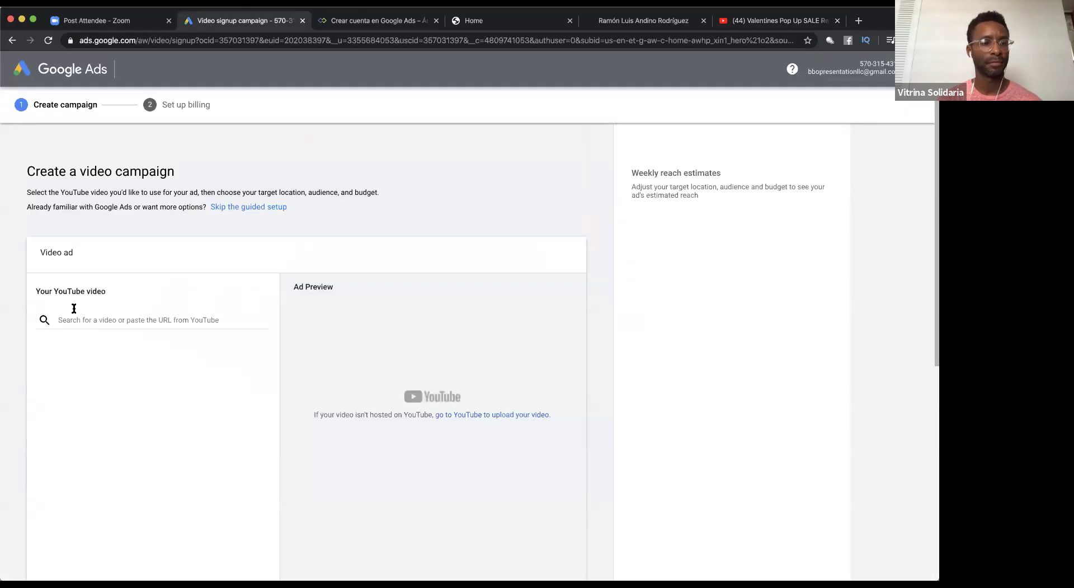
click(73, 320)
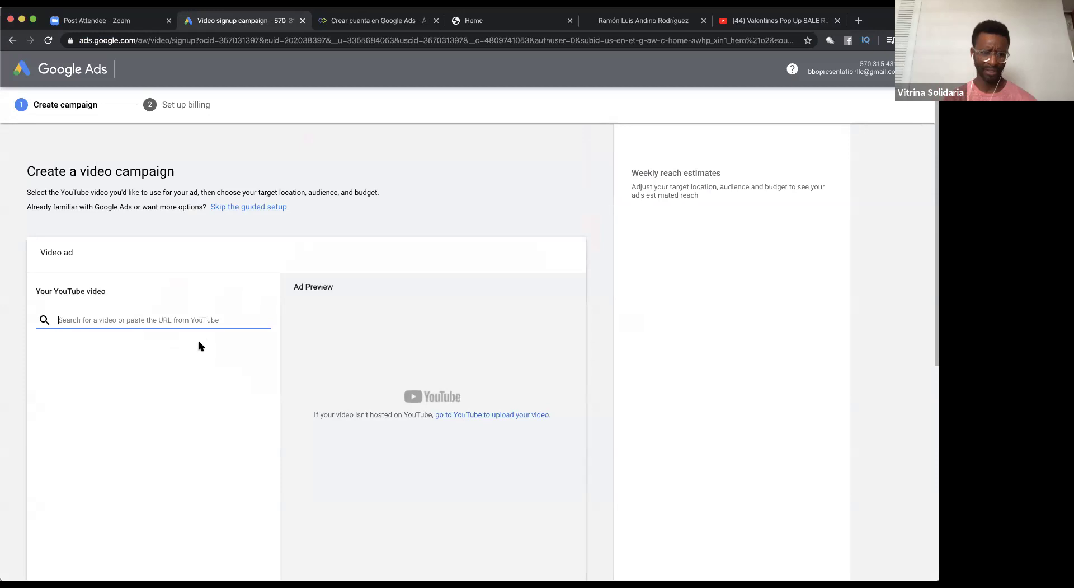
key(super+v)
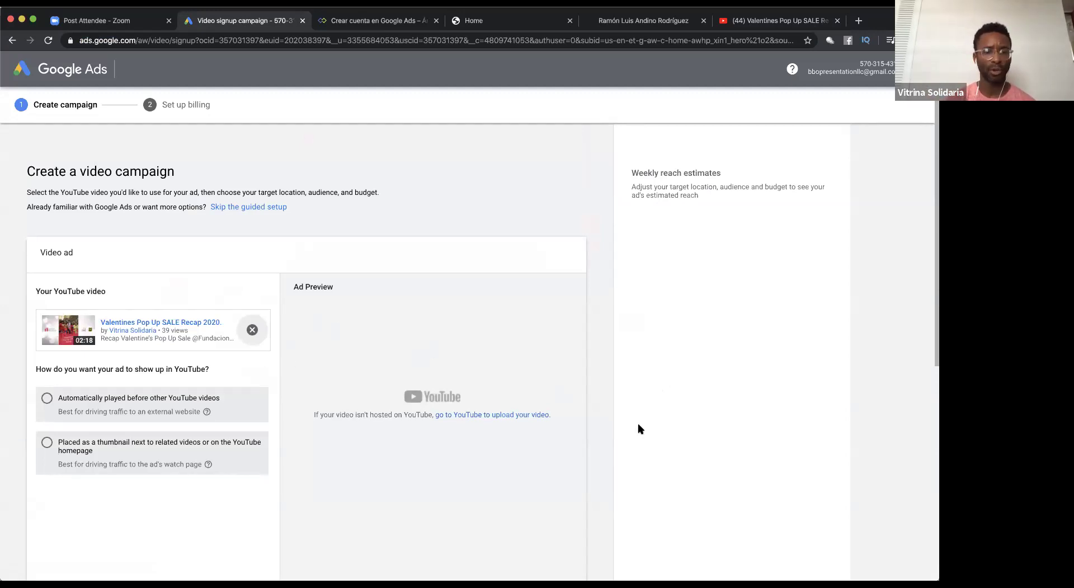
- Set the video ad to be placed as a thumbnail next to related videos or on the YouTube homepage
scroll(336, 280, down, 3)
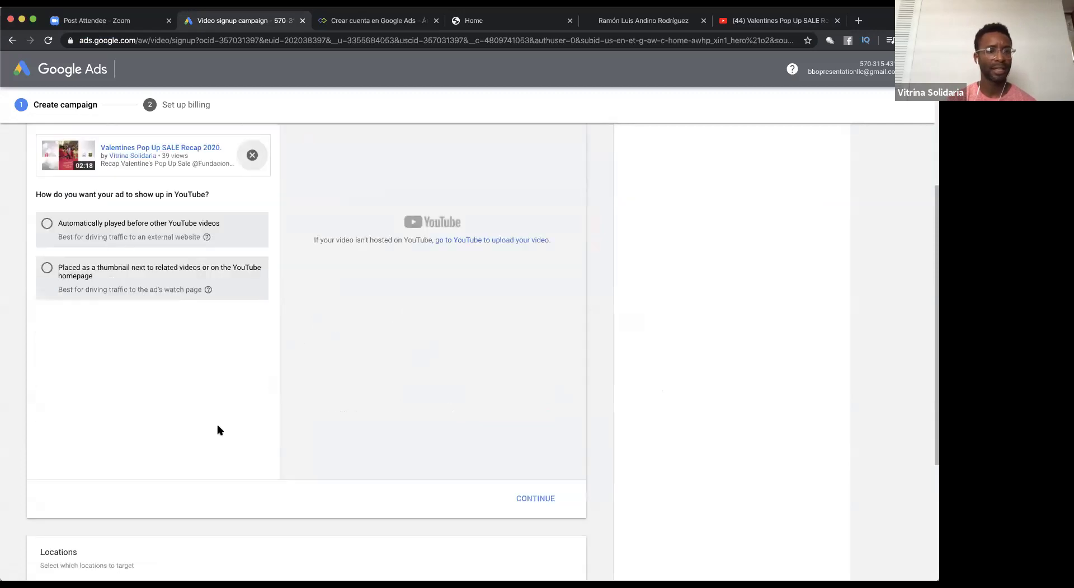
scroll(203, 447, up, 3)
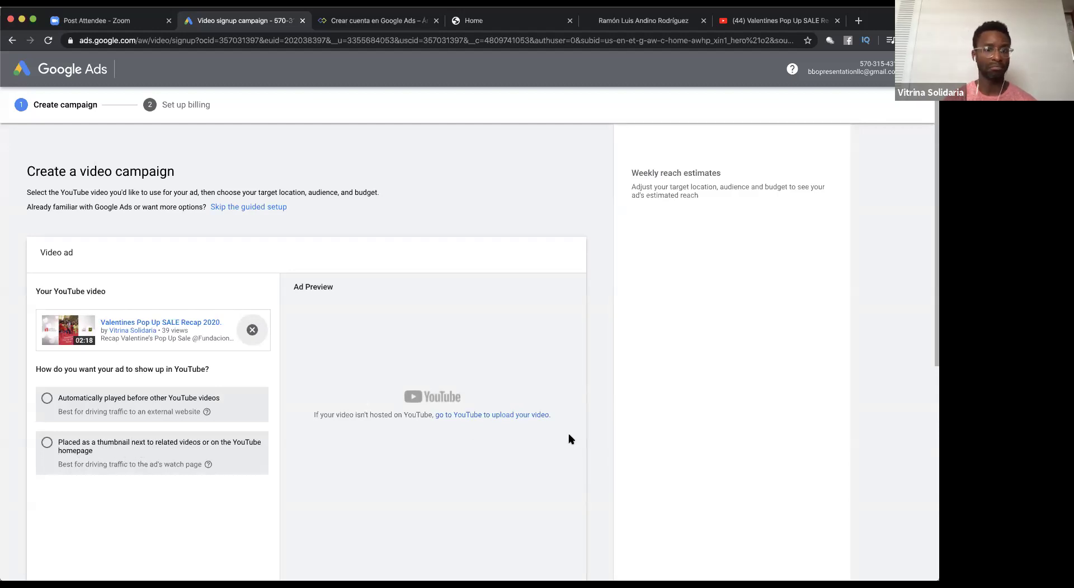
scroll(184, 278, down, 1)
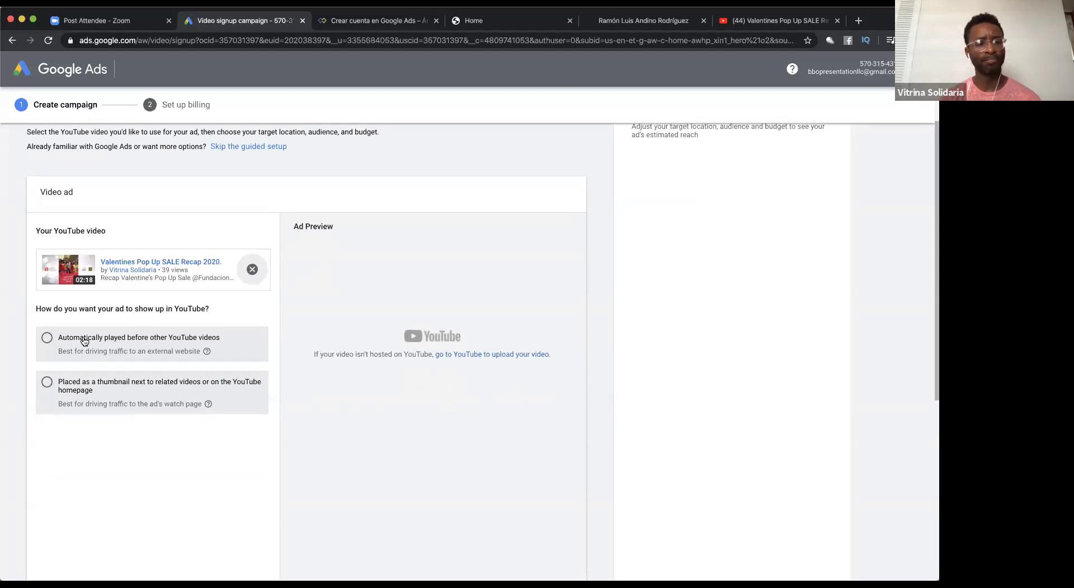
click(82, 388)
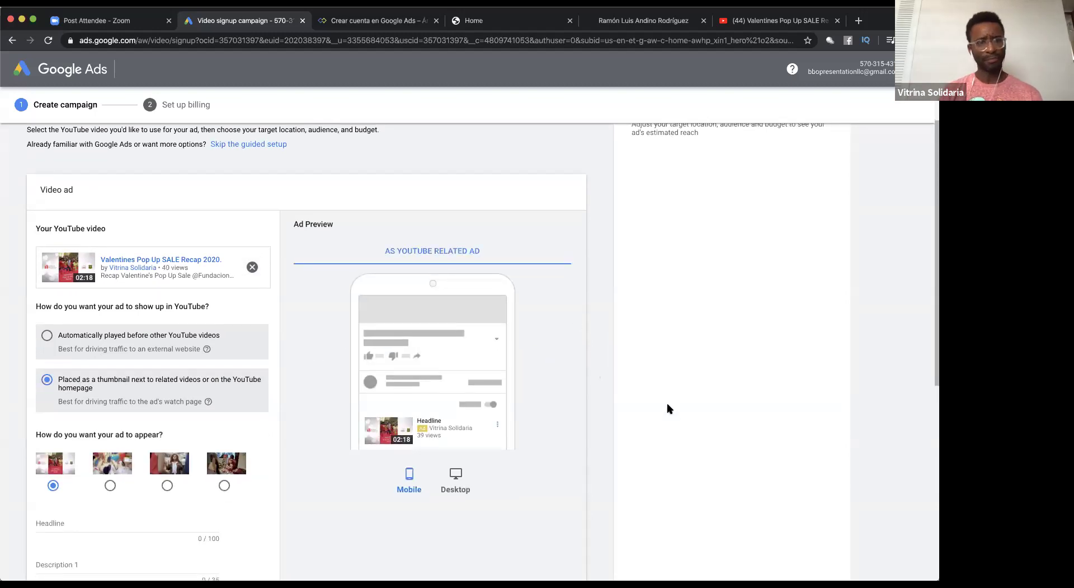
- Check the related-video ad preview in its desktop and mobile versions
scroll(672, 412, down, 1)
scroll(665, 409, down, 2)
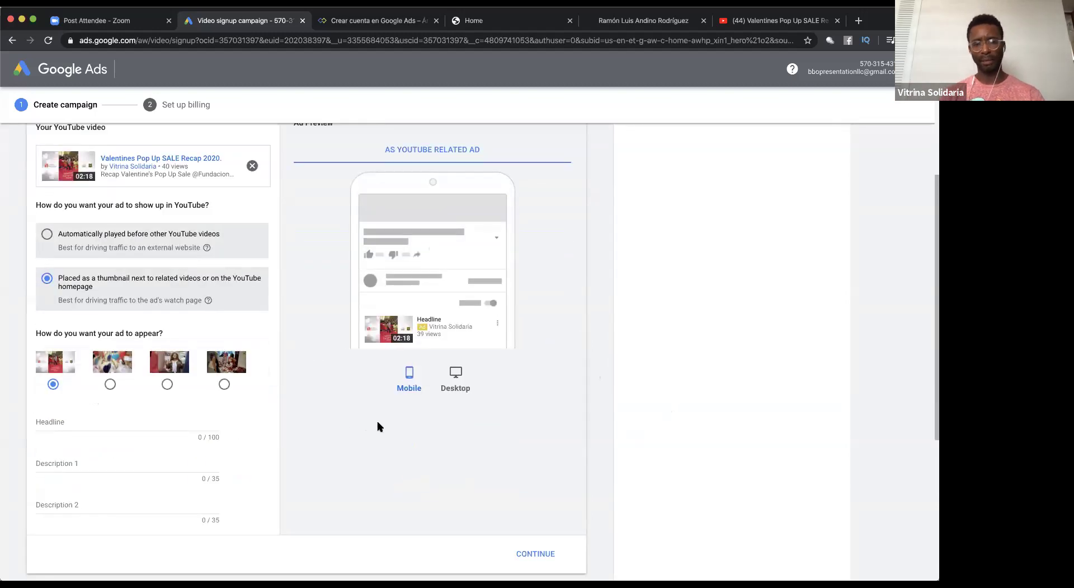
scroll(503, 448, up, 1)
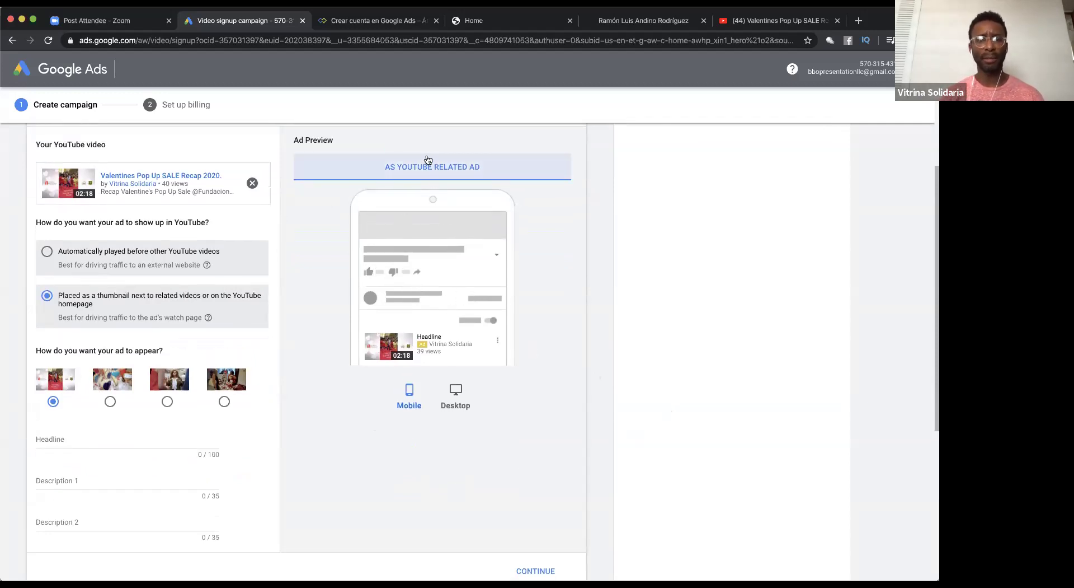
click(455, 397)
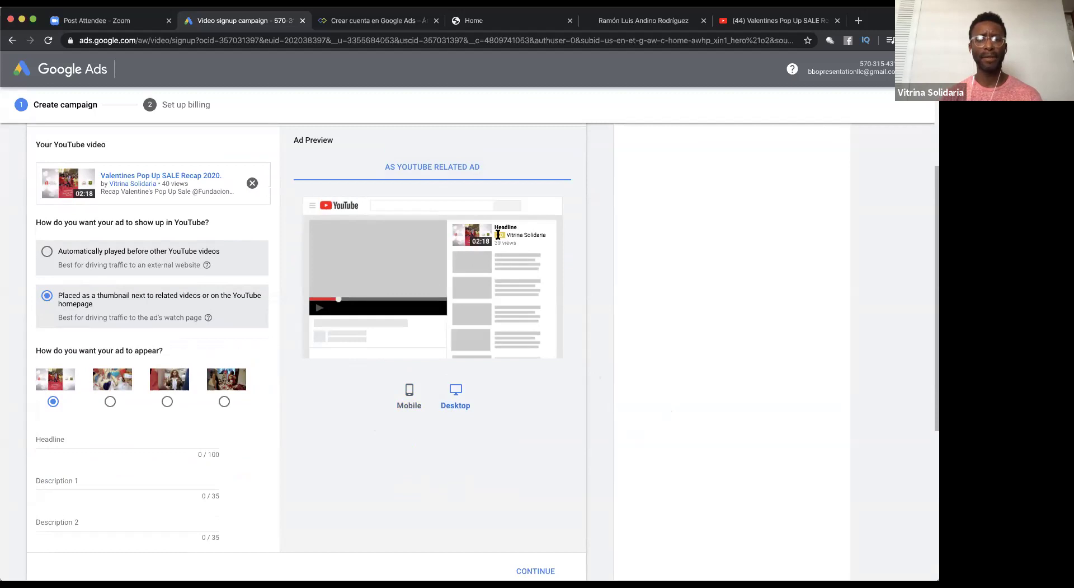
click(412, 395)
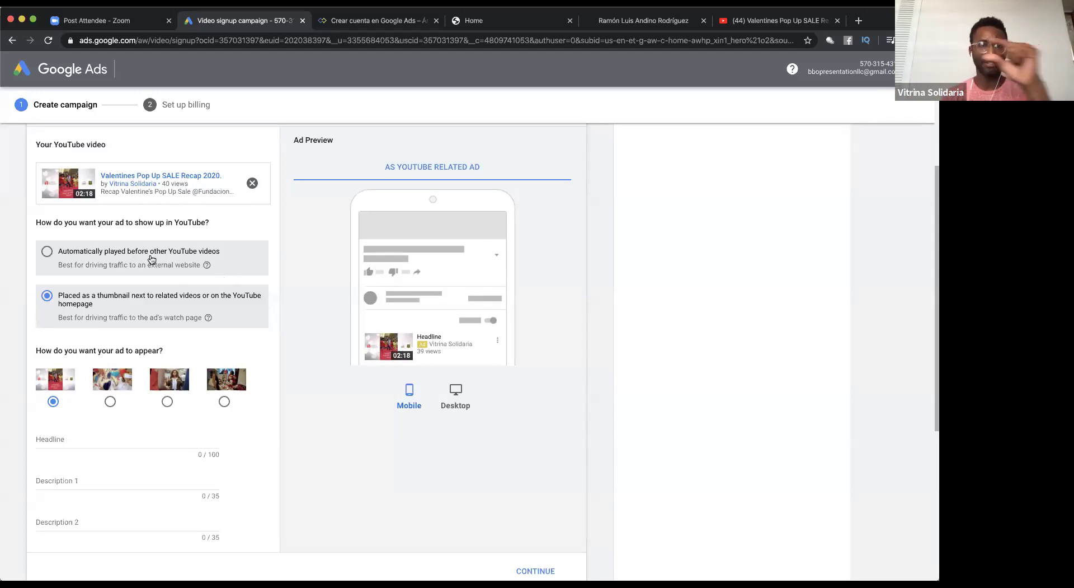
- Try the second and fourth thumbnails for the ad and reselect the first one
click(111, 402)
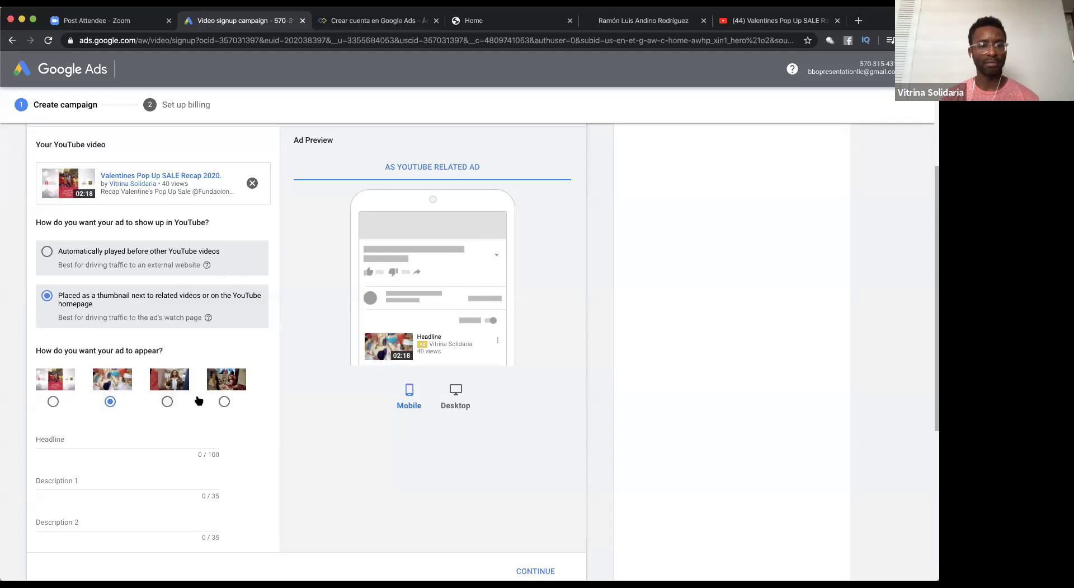
click(224, 401)
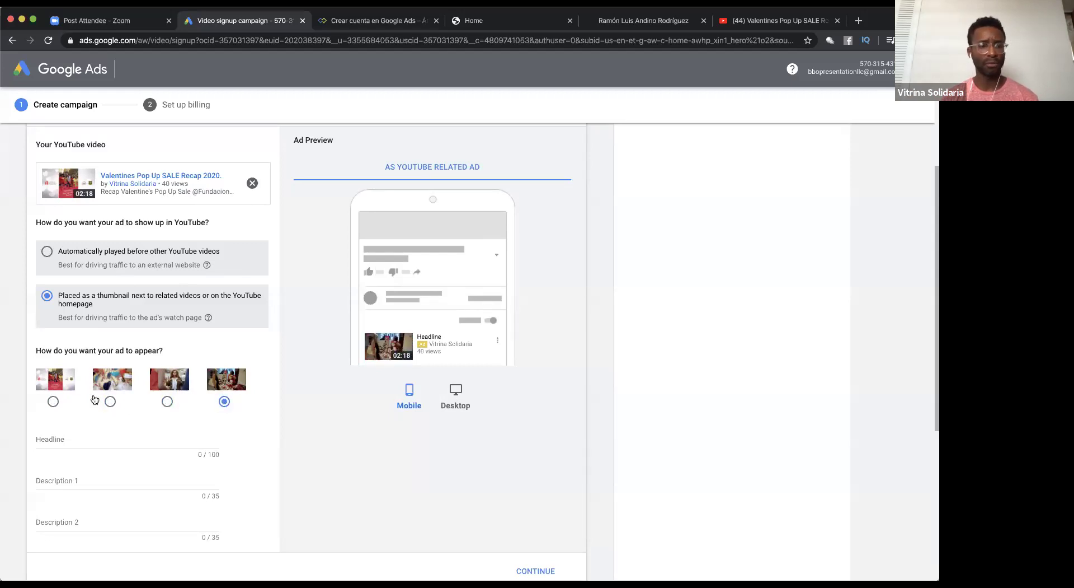
click(50, 401)
- Enter "POP Valentines Sale" as the video ad's headline
scroll(247, 420, down, 3)
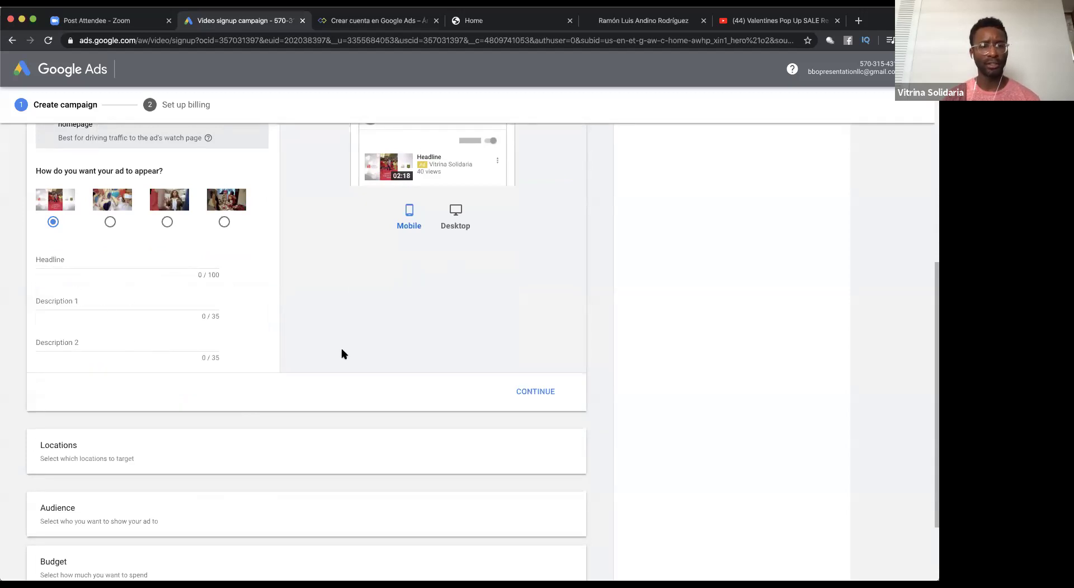
click(79, 260)
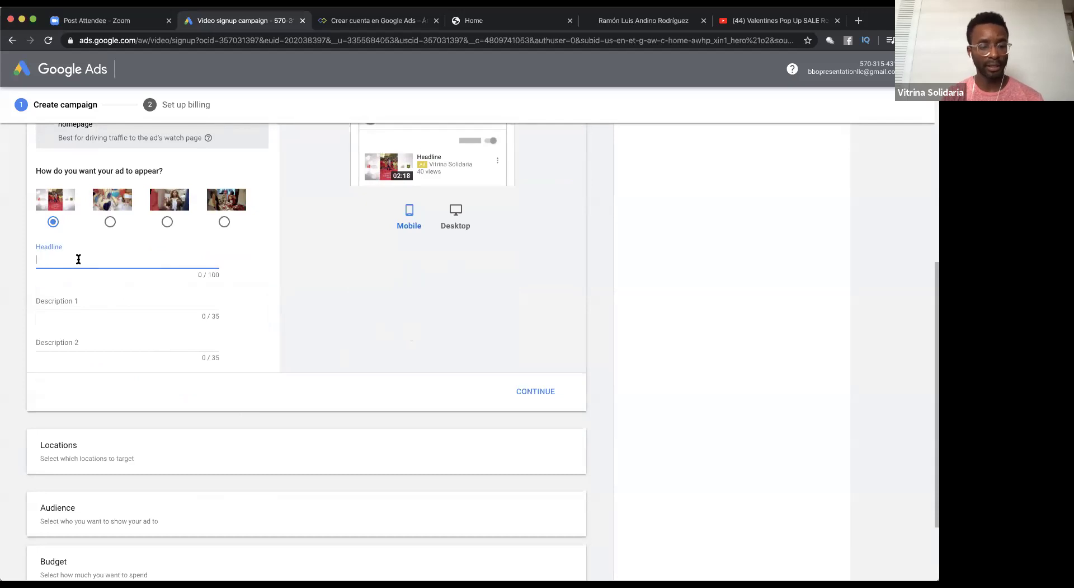
text(POPSALE)
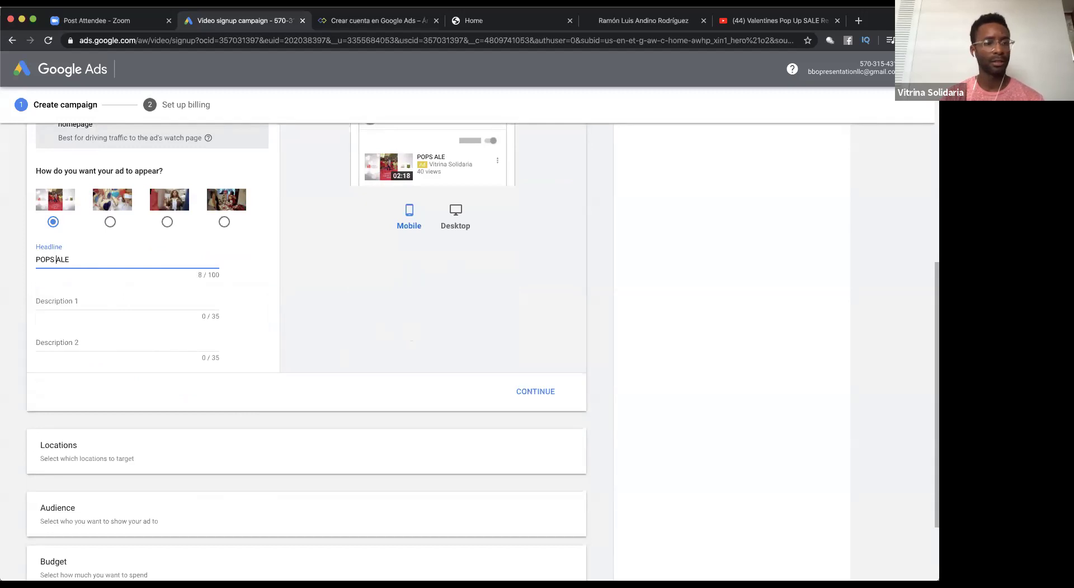
key(BackSpace)
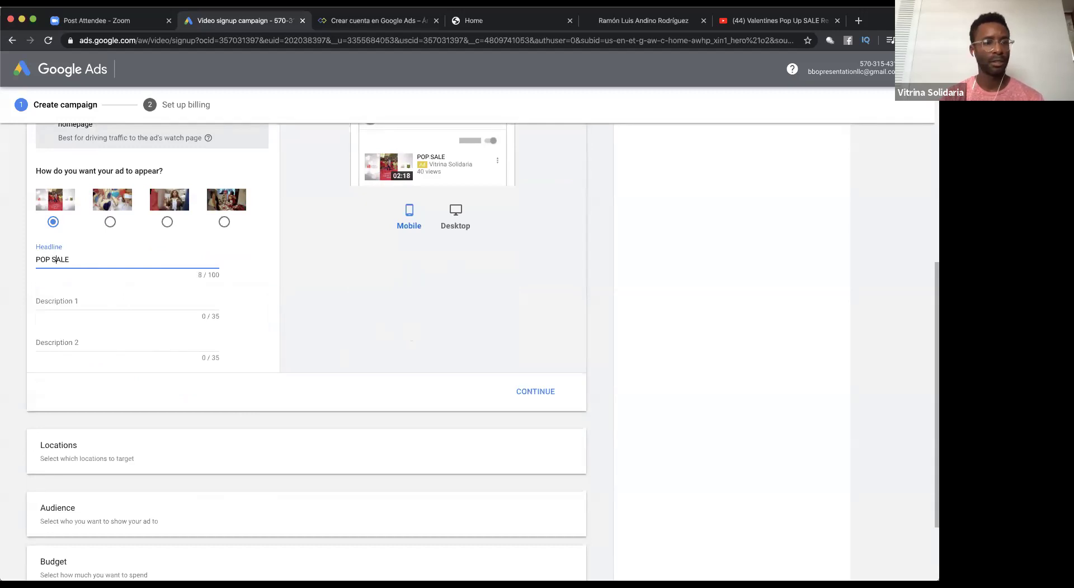
text(VALENT)
key(alt+shift+Left)
text(valentines)
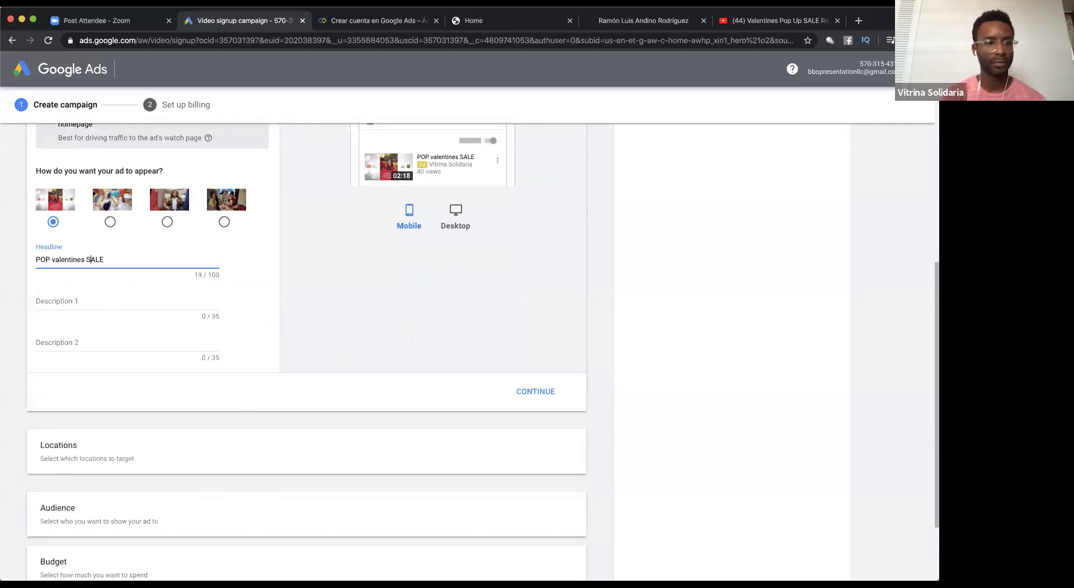
key(BackSpace)
key(BackSpace)
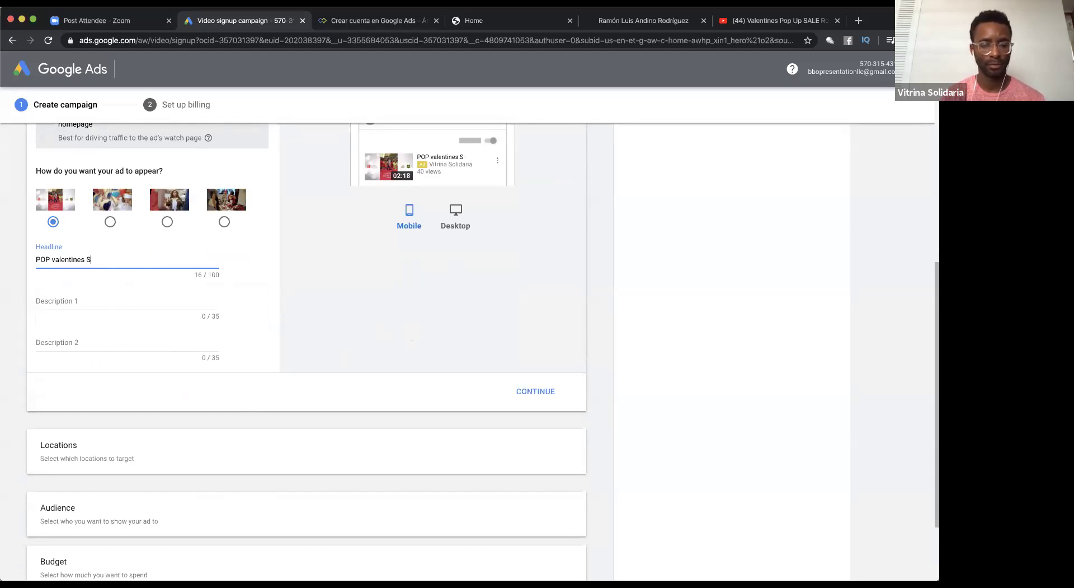
text(e)
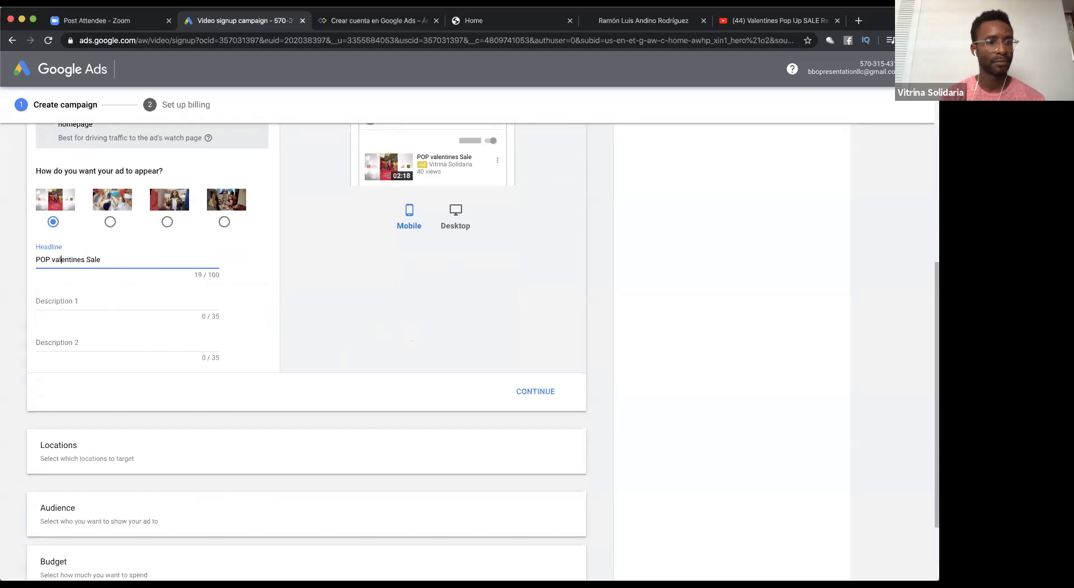
key(BackSpace)
text(V)
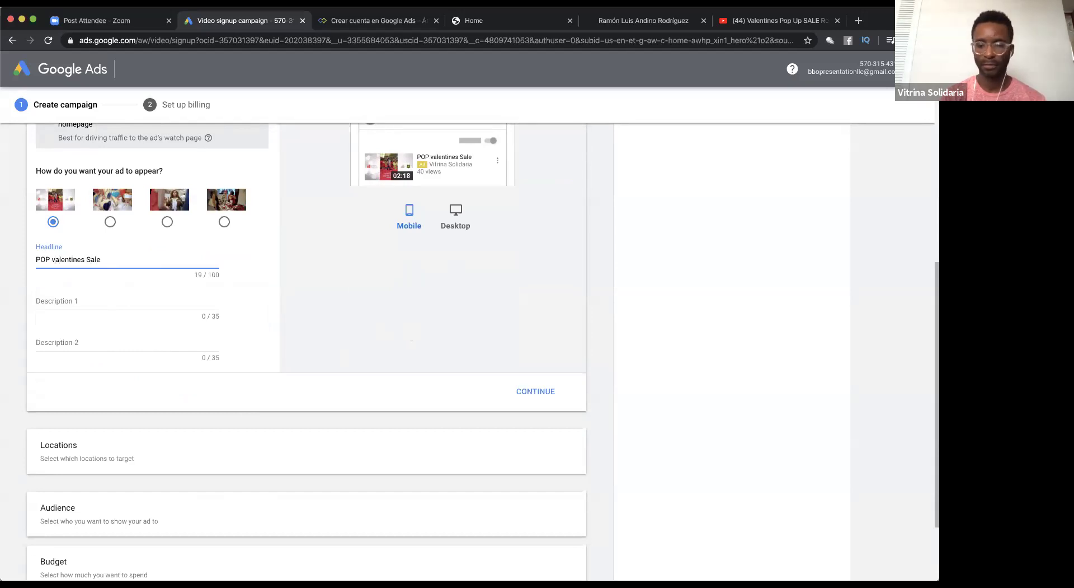
- Enter "Gracias a todos los participantes." as the ad's Description 1
click(66, 299)
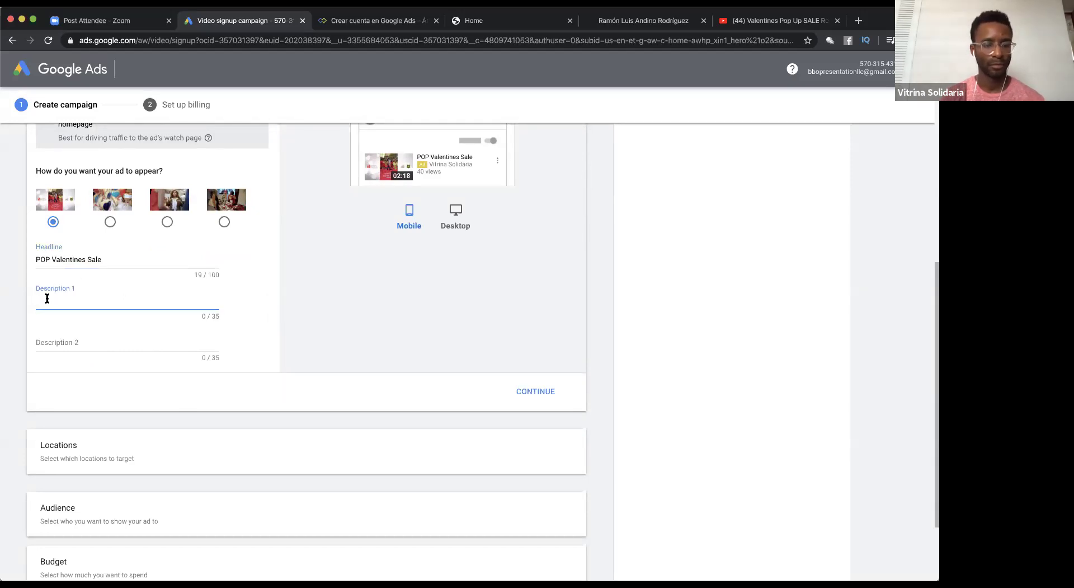
text(gracia)
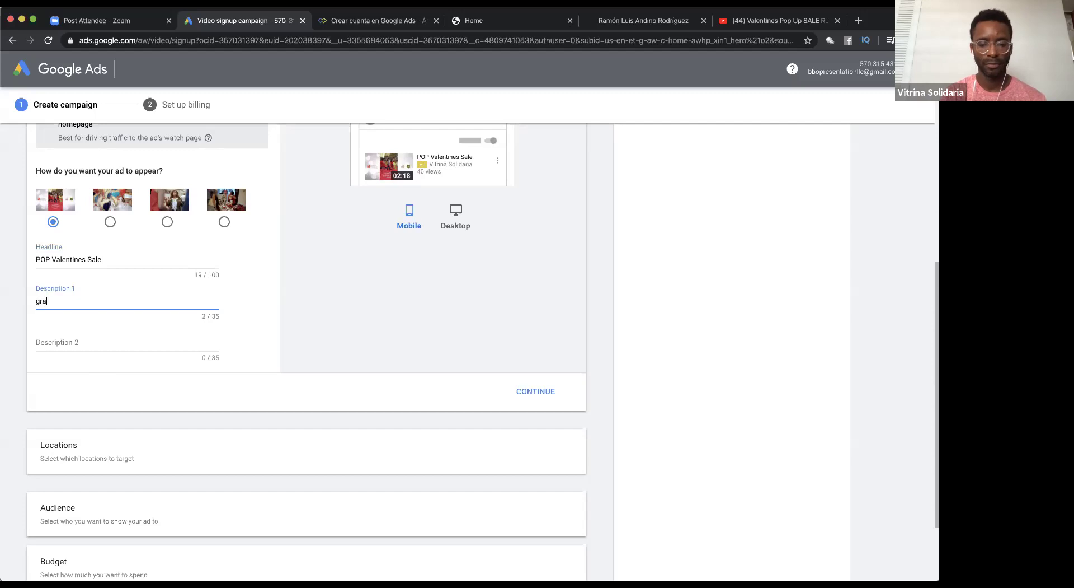
key(BackSpace)
key(BackSpace)
key(BackSpace)
key(BackSpace)
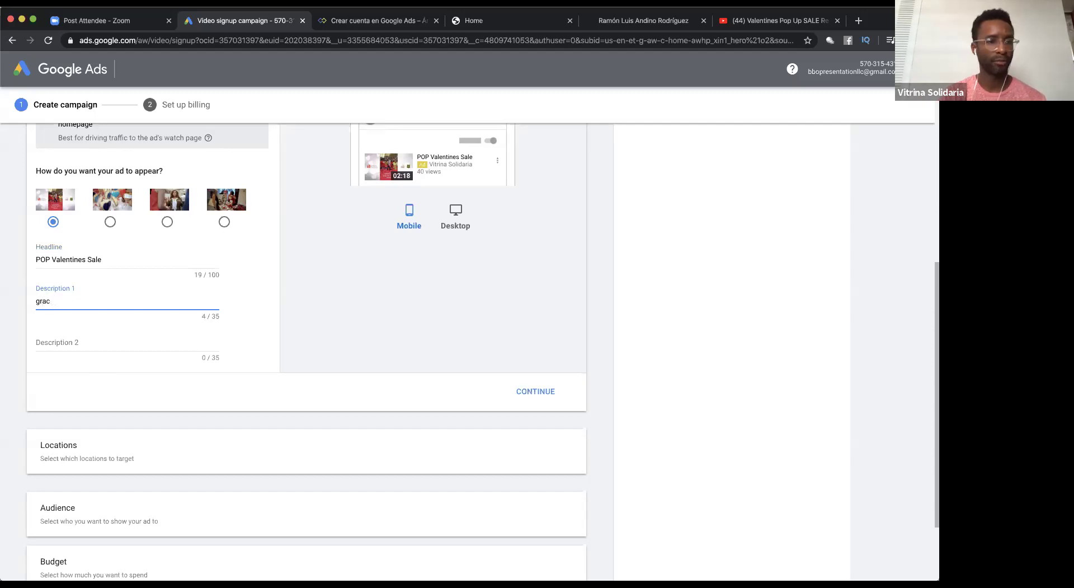
key(BackSpace)
text(Gracias a t)
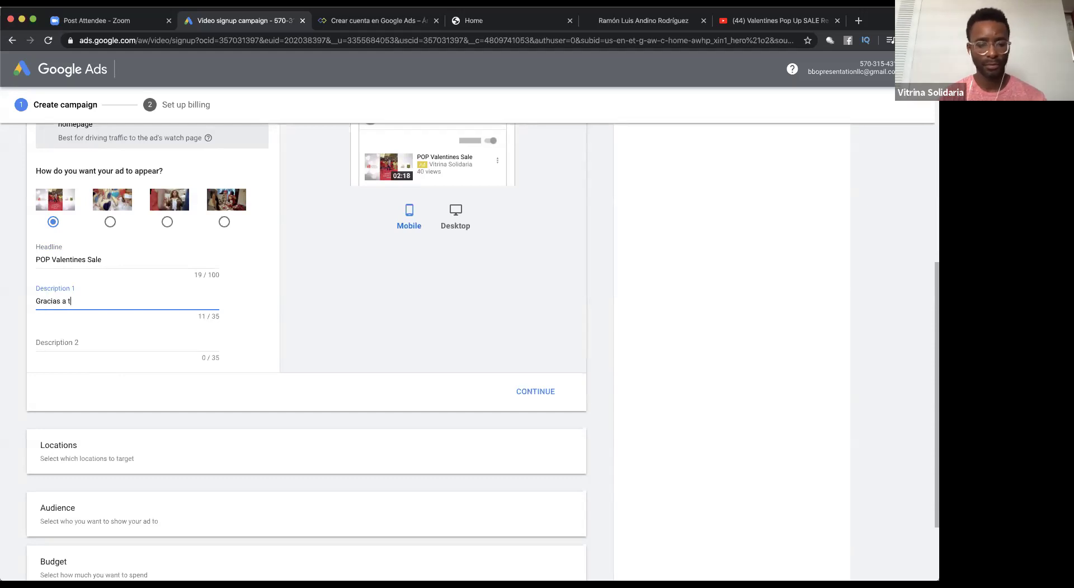
text(o)
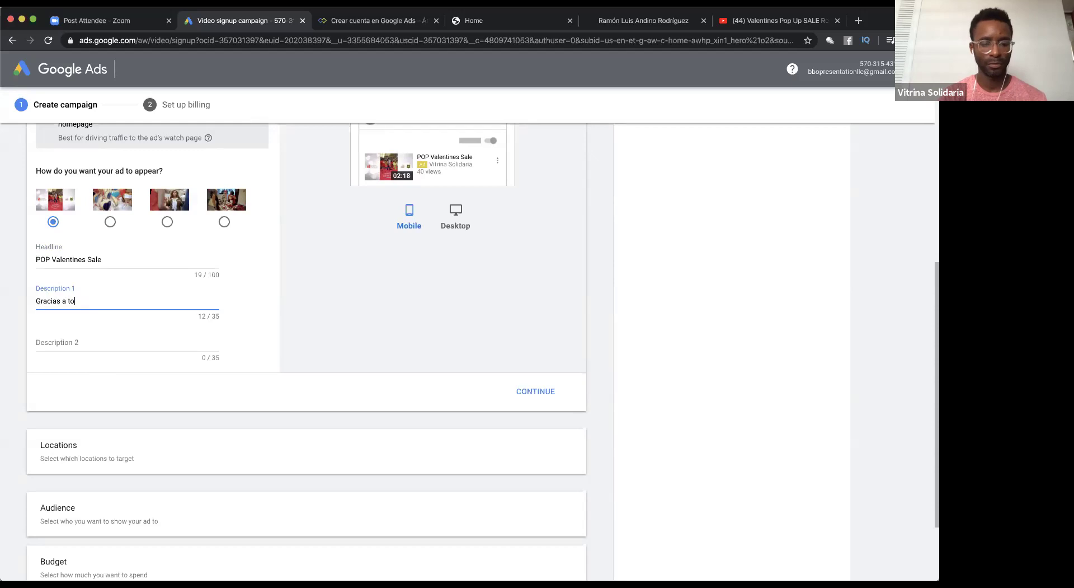
text(dos los pa)
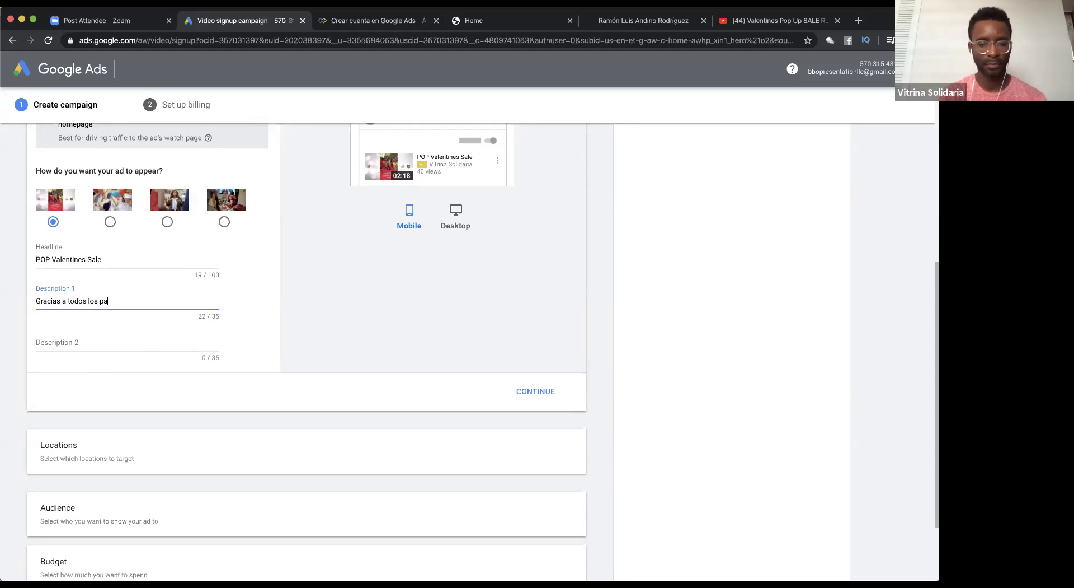
text(rticipantes )
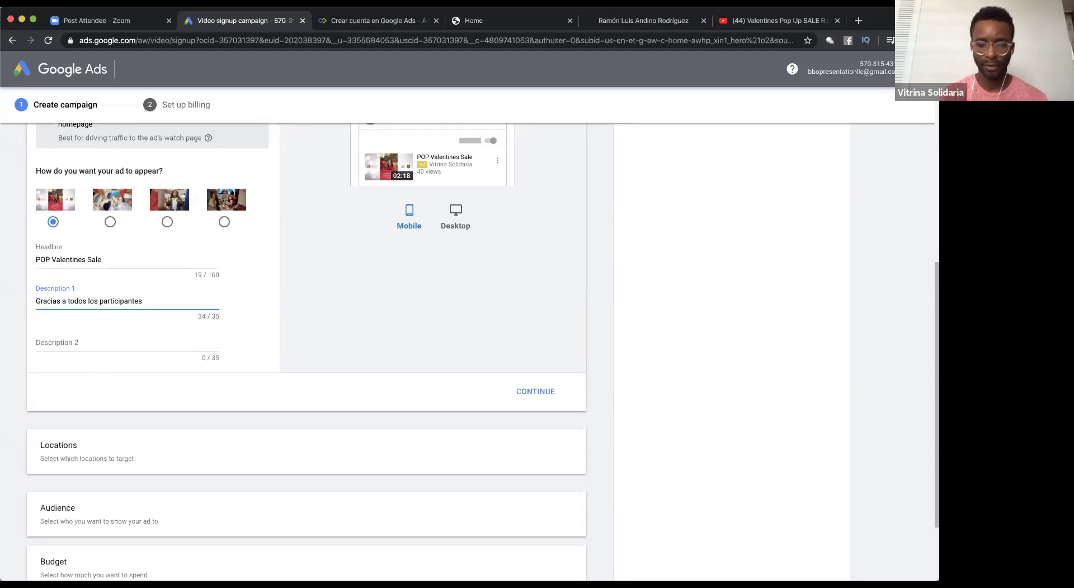
text(por asis)
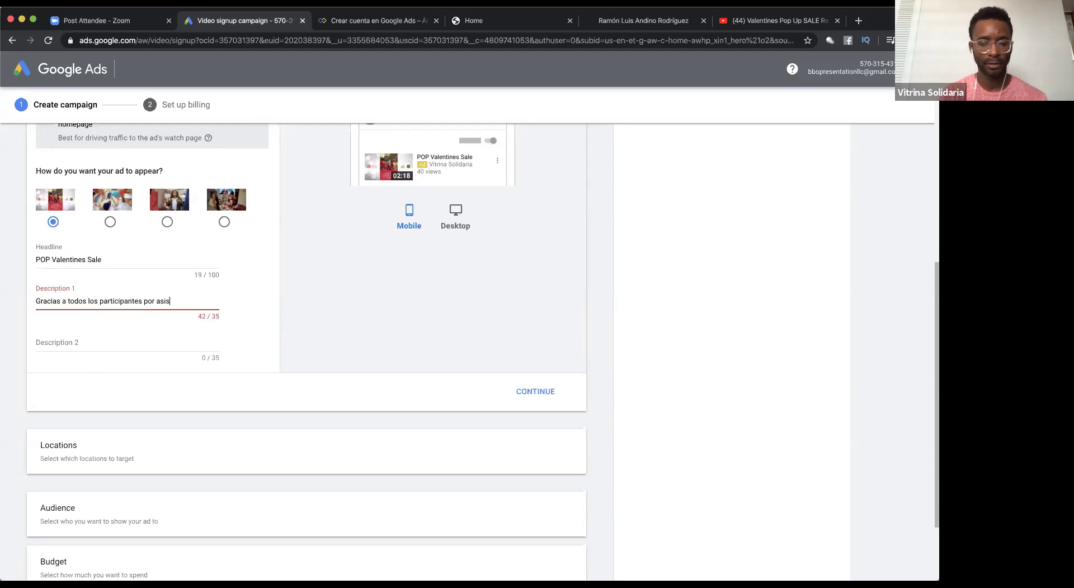
text(tir)
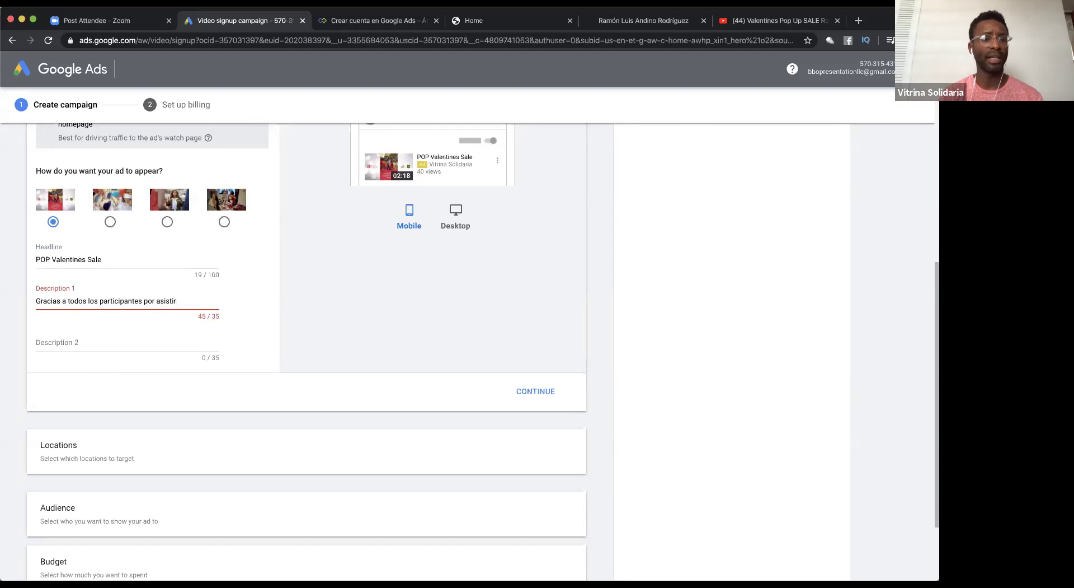
key(BackSpace)
key(BackSpace)
key(BackSpace)
key(BackSpace)
key(BackSpace)
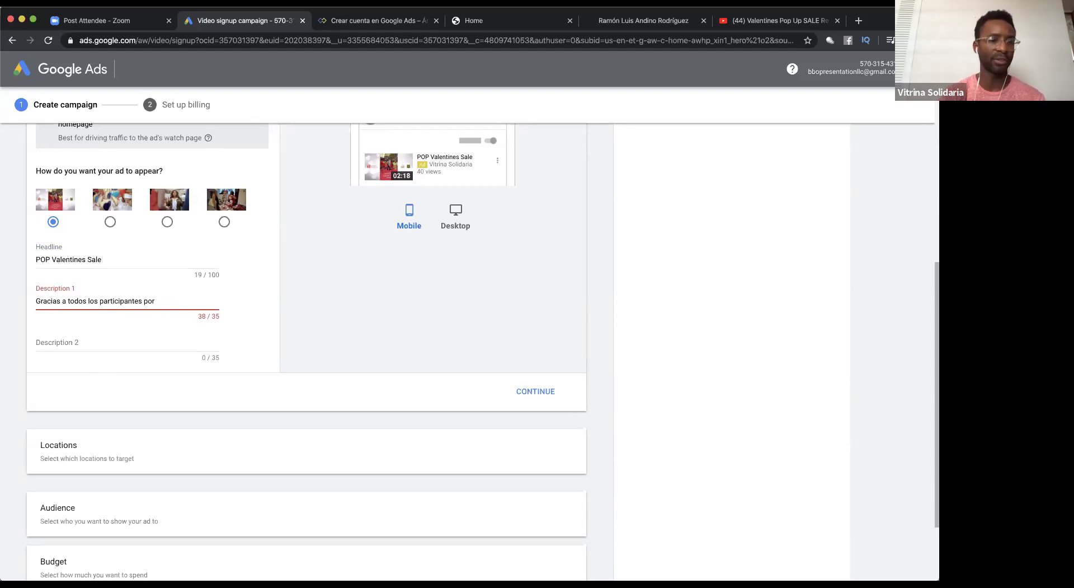
key(BackSpace)
key(BackSpace)
key(BackSpace)
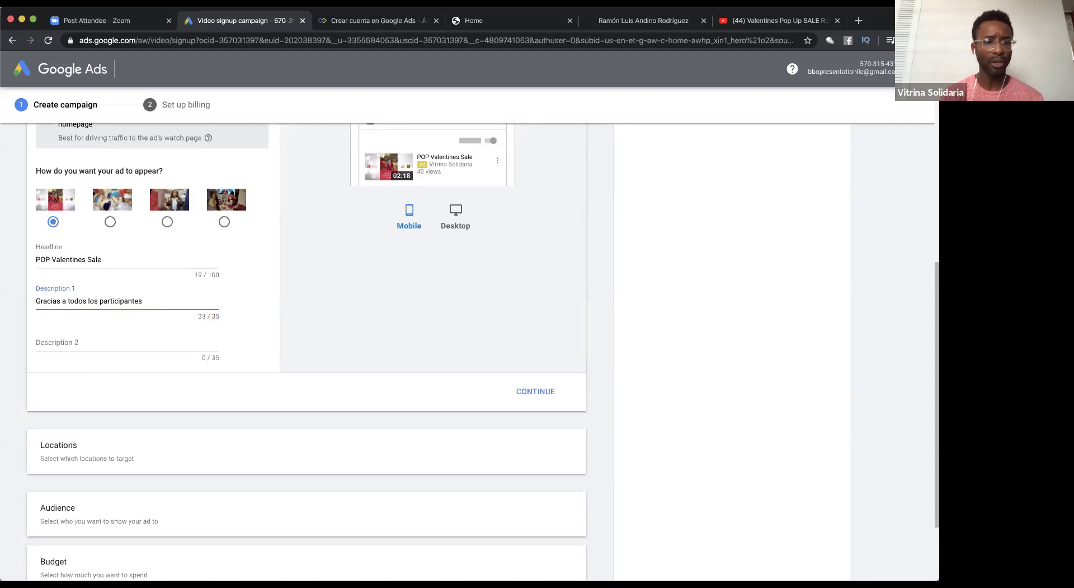
text(.)
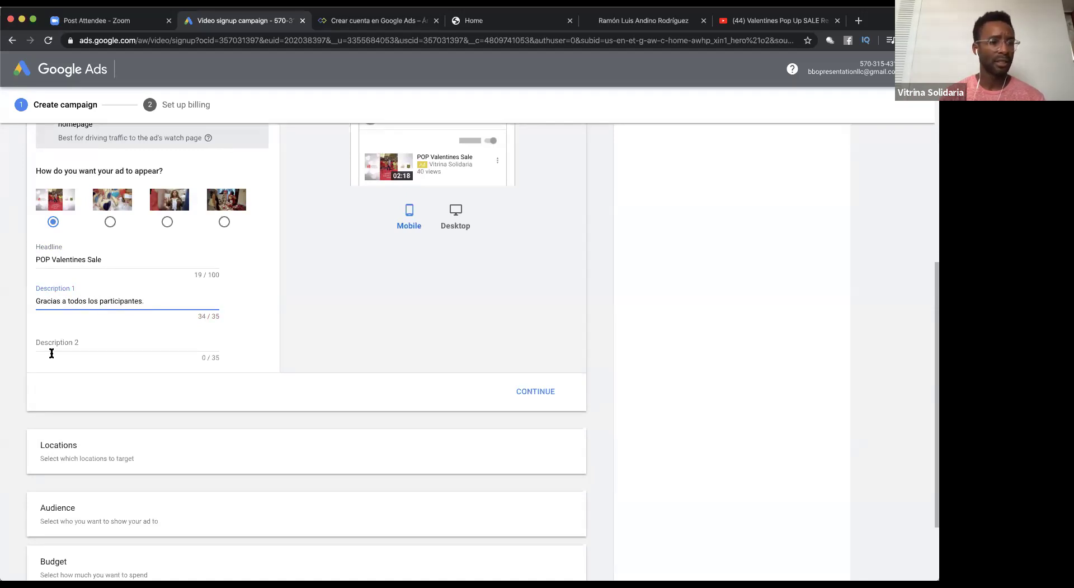
- Enter "GRACIAS A TODOS!" as the ad's Description 2
click(65, 341)
text(GRACI)
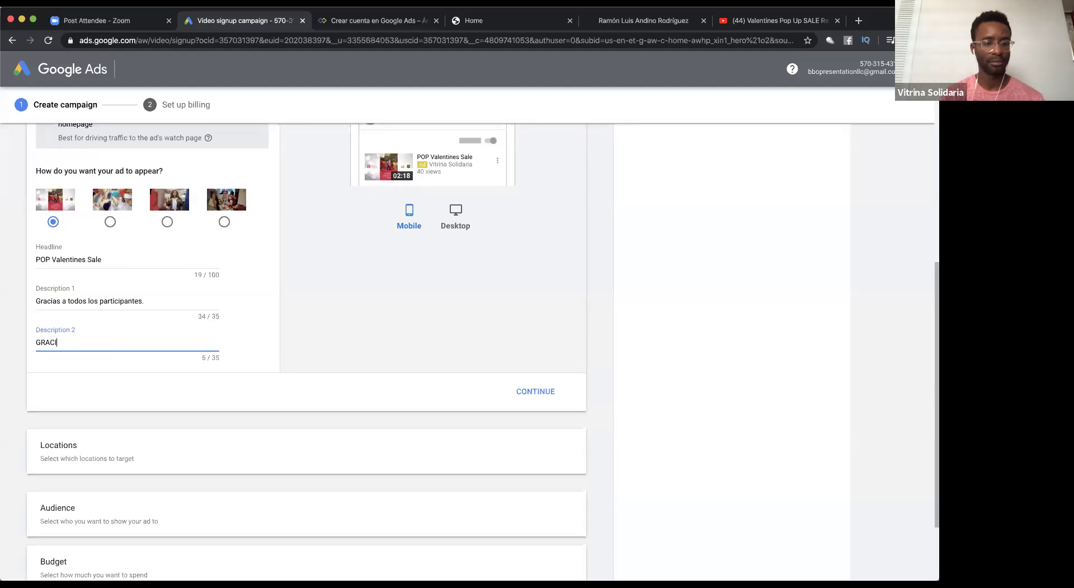
text(sAS A )
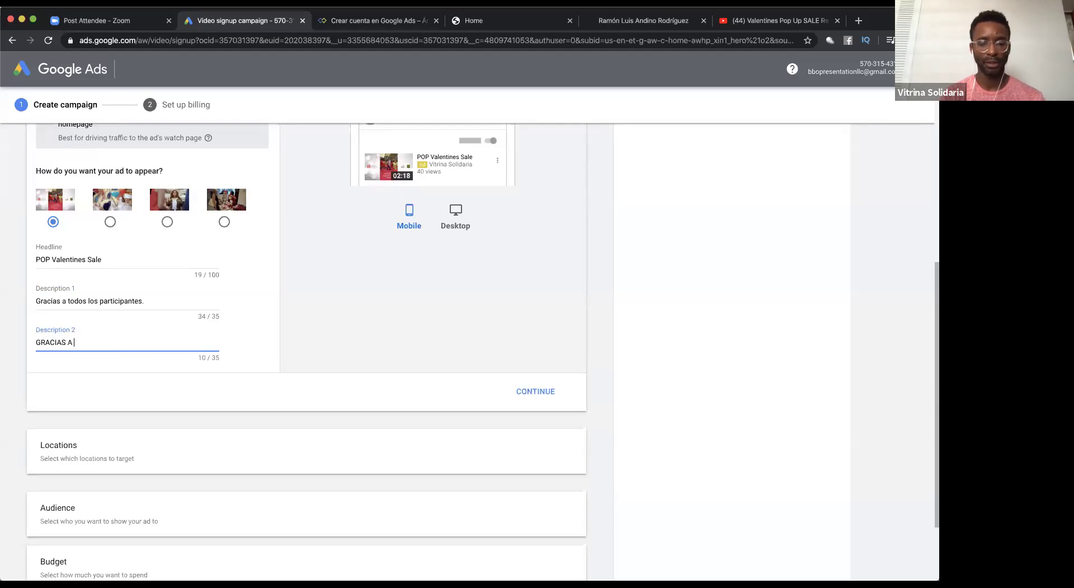
text(TODOS)
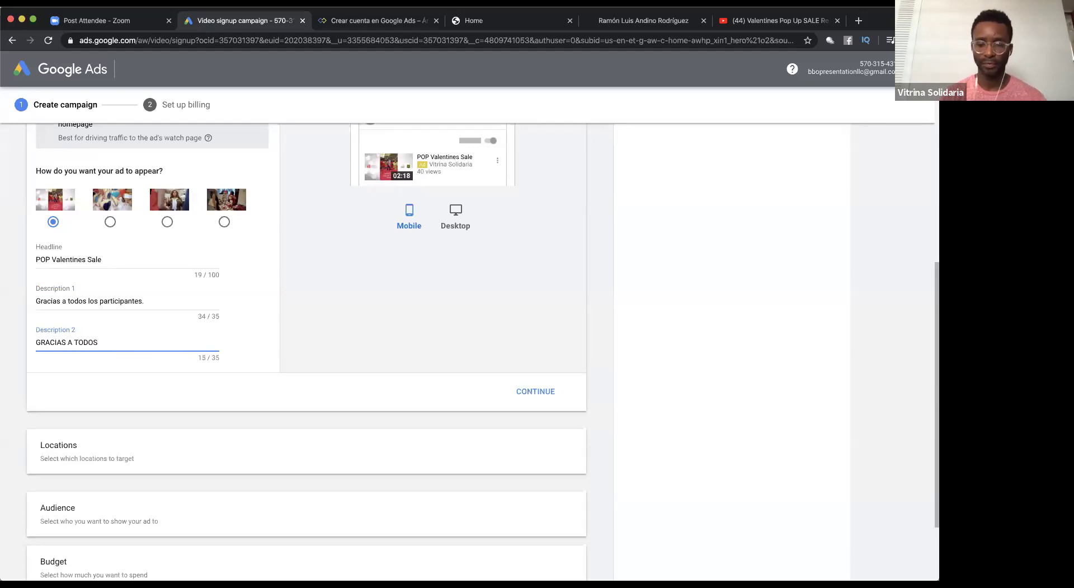
text(!)
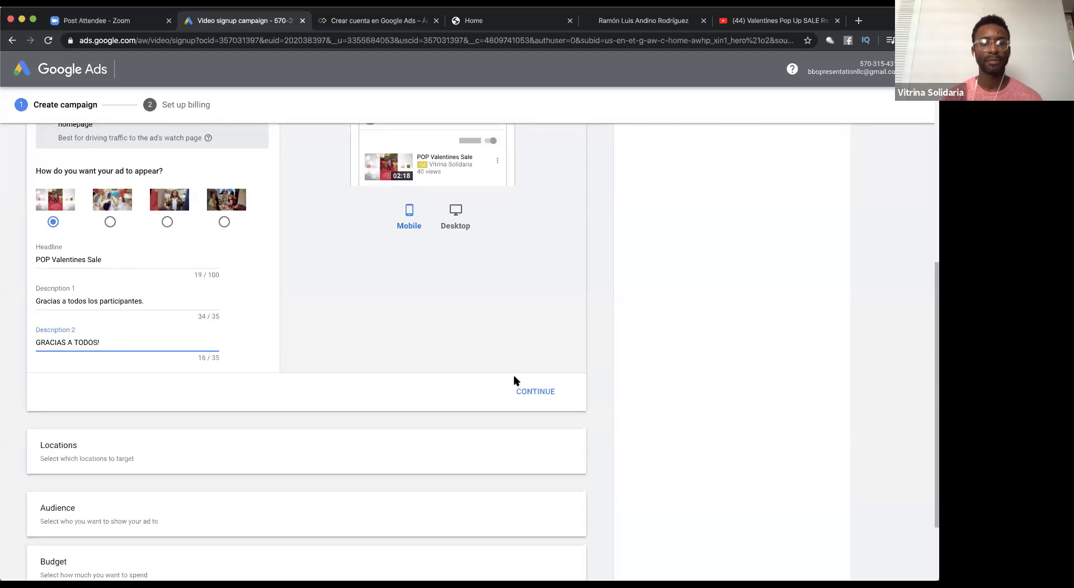
scroll(213, 374, down, 3)
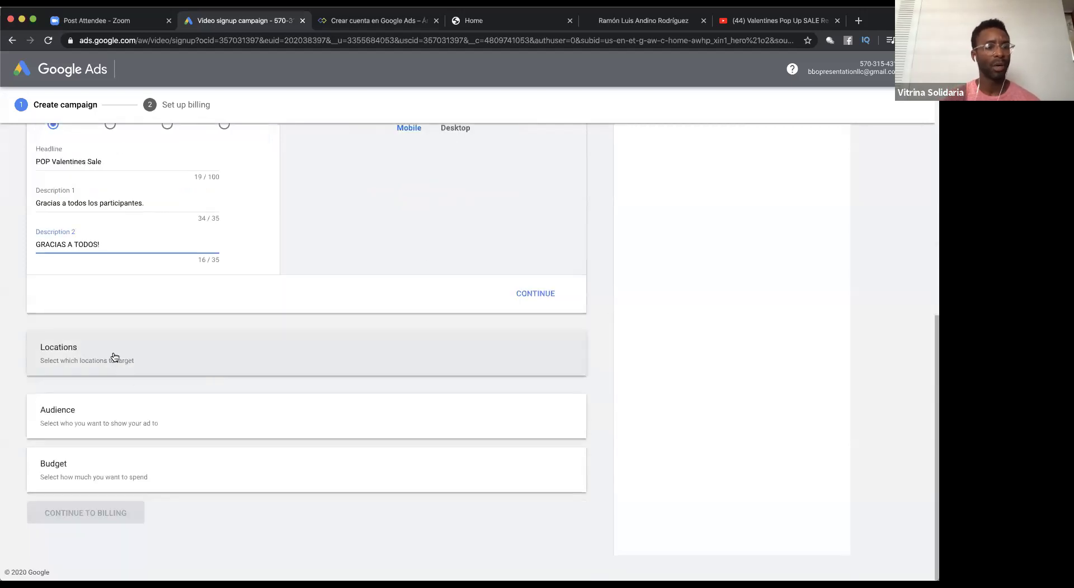
- Open the Locations section of the video campaign and review the ad summary and weekly reach estimates
scroll(267, 375, up, 2)
click(278, 415)
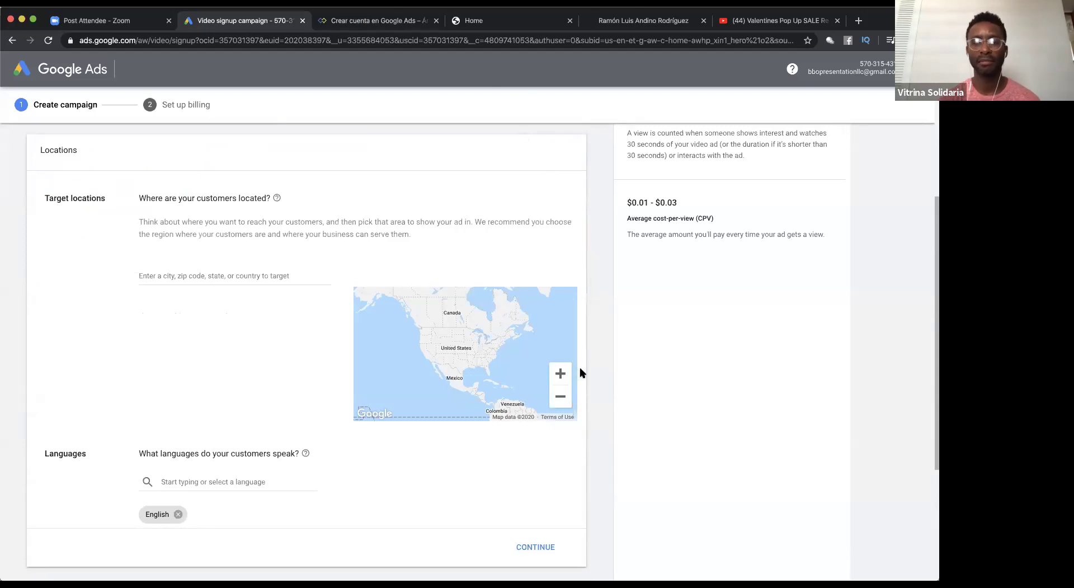
scroll(580, 373, up, 2)
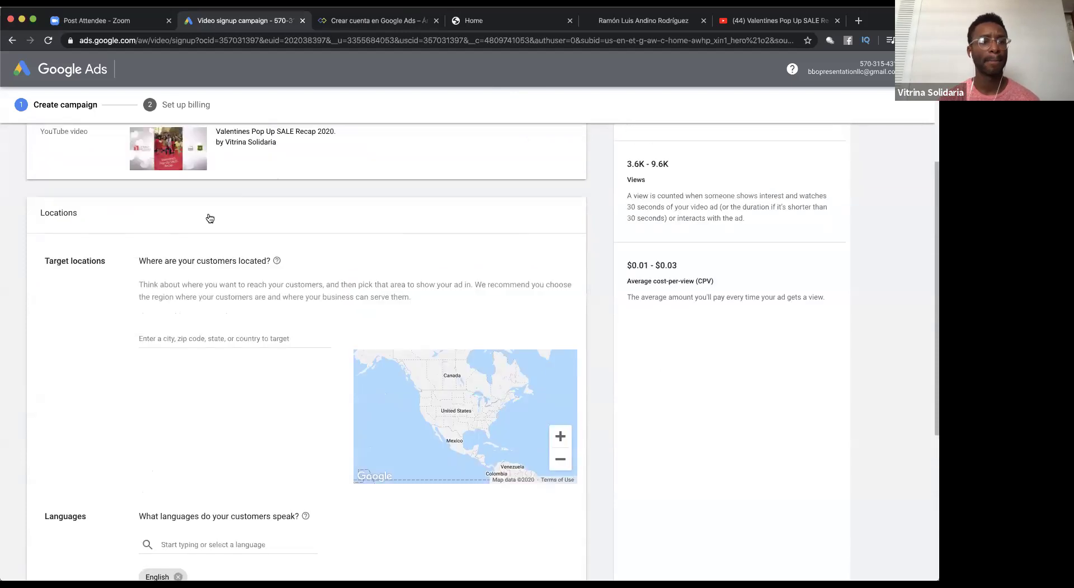
scroll(257, 248, up, 3)
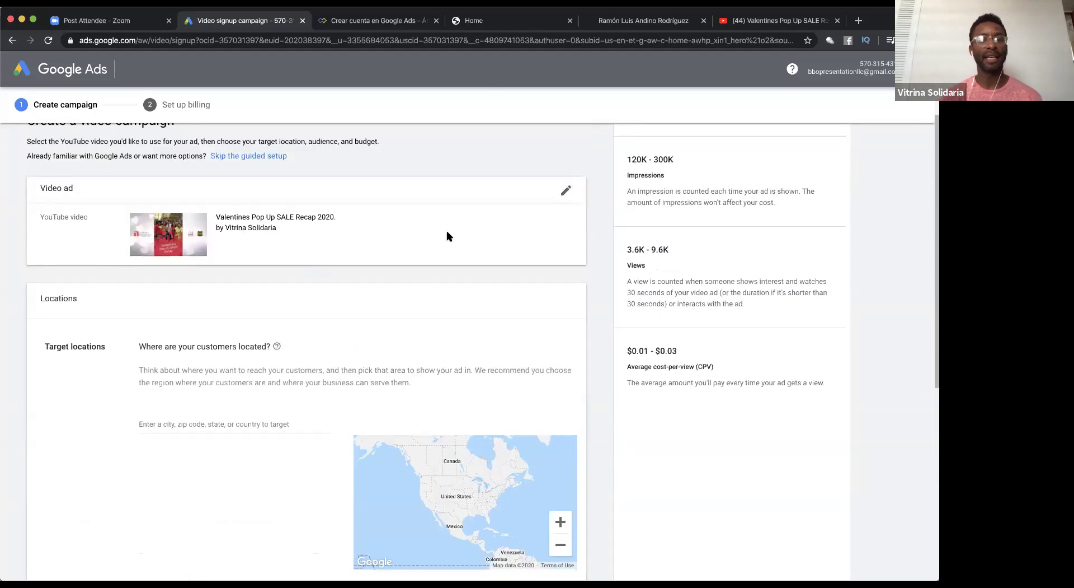
scroll(287, 146, up, 2)
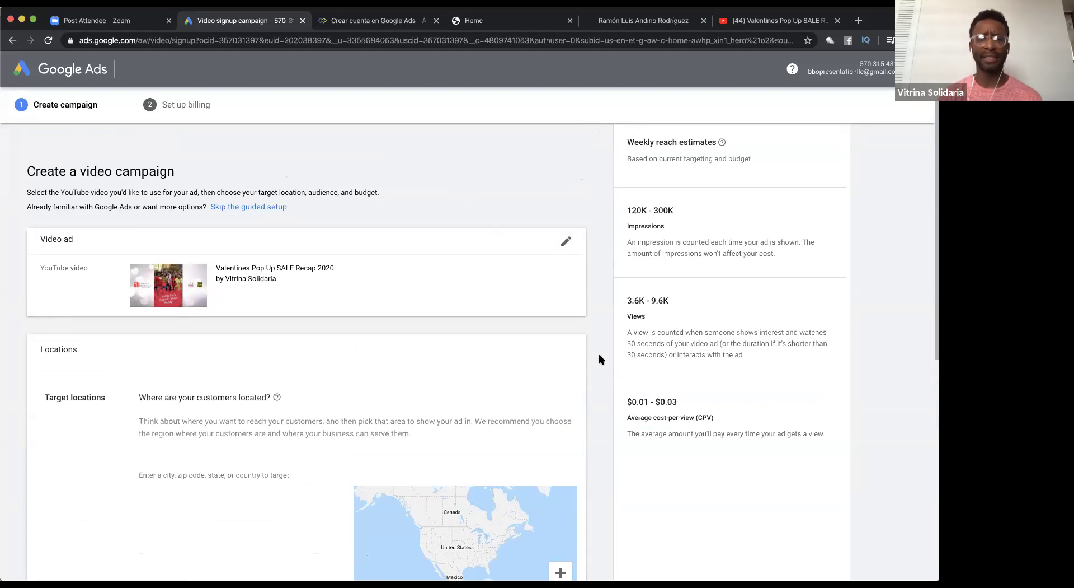
scroll(599, 359, down, 1)
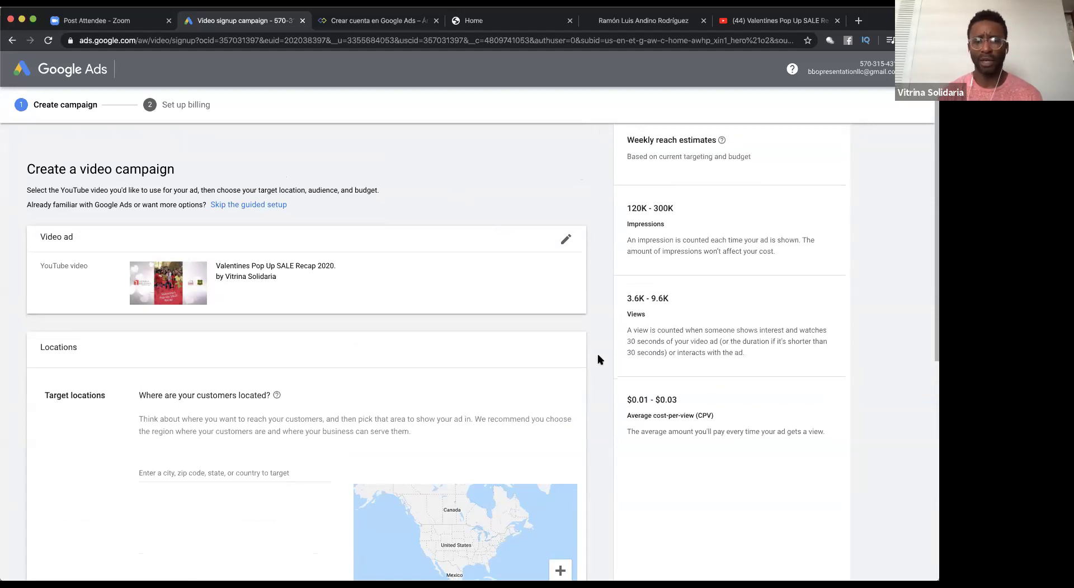
scroll(598, 359, down, 2)
scroll(317, 394, up, 1)
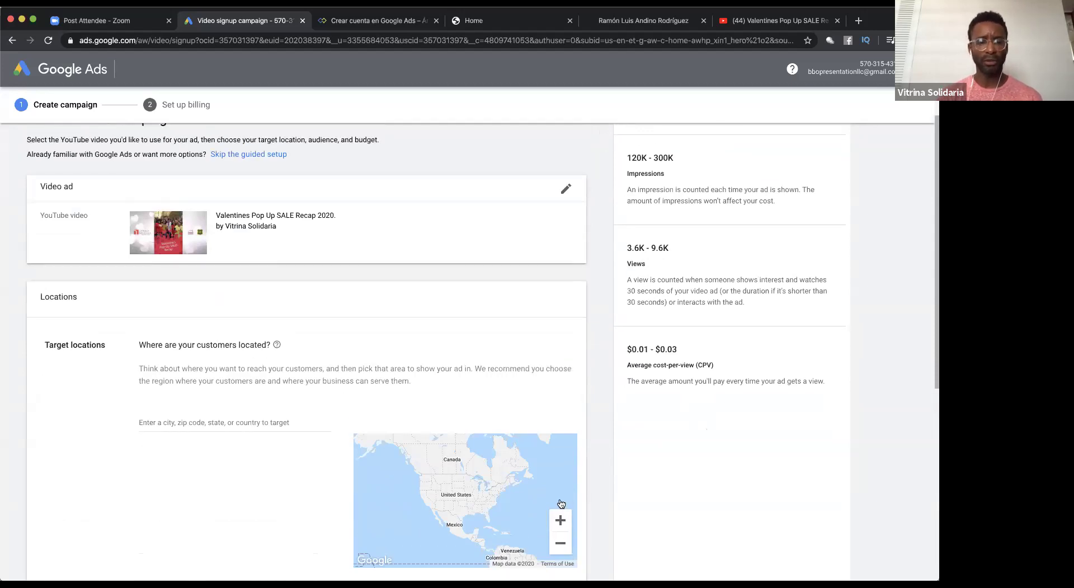
scroll(554, 503, down, 5)
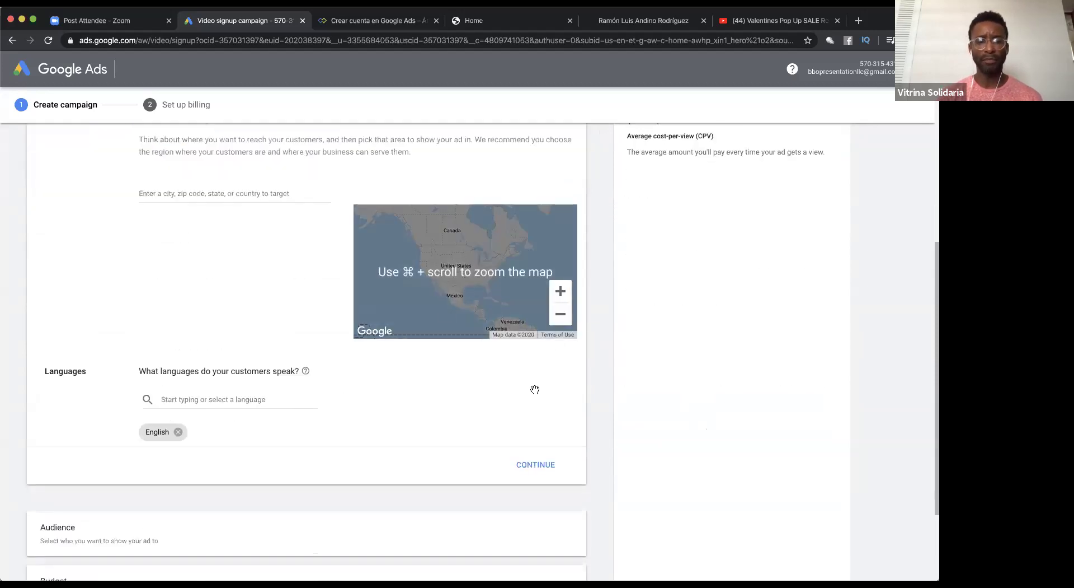
- Add the city of San Juan, San Juan, Puerto Rico as the target location and inspect its area on the map
click(200, 401)
click(211, 190)
click(210, 193)
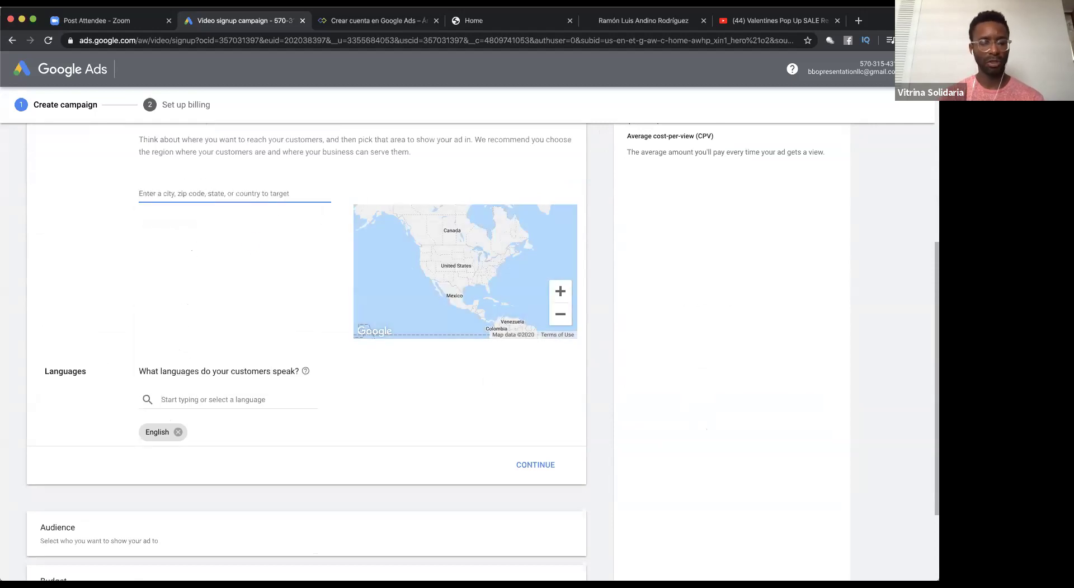
text(Sal)
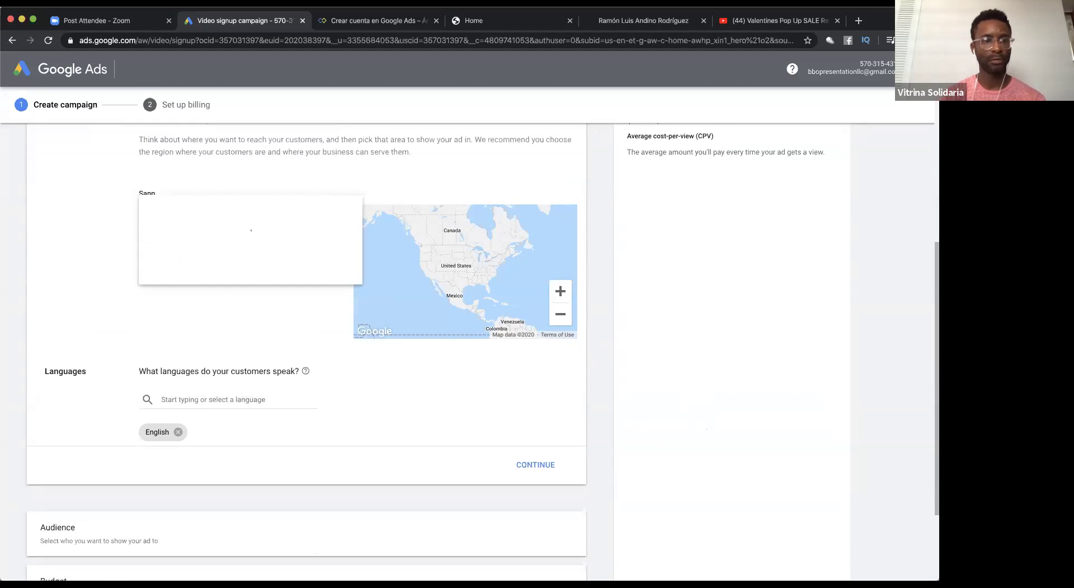
text(n)
key(BackSpace)
text(Juan)
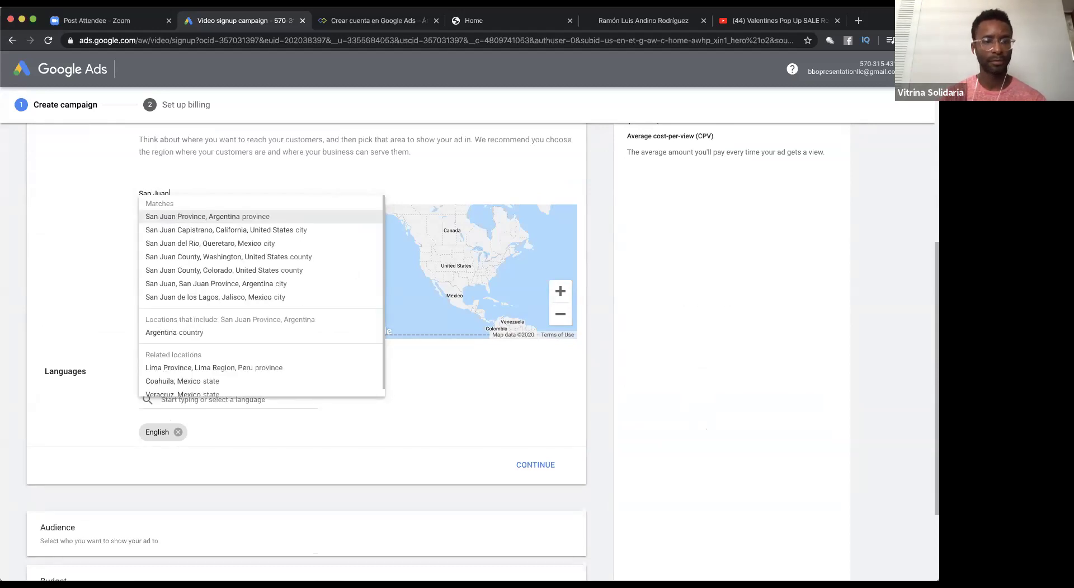
text( Puerto)
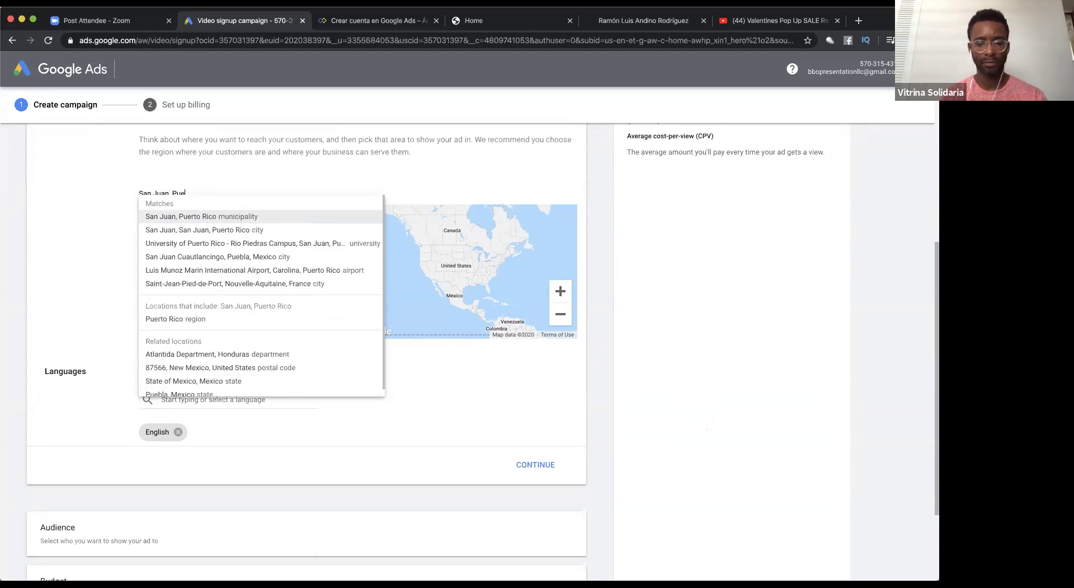
click(230, 228)
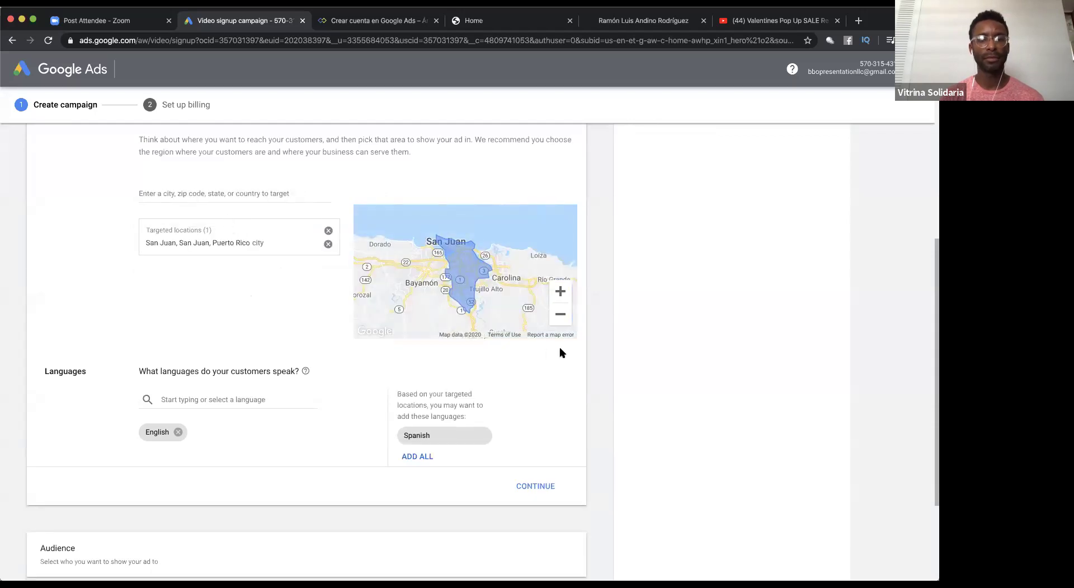
click(560, 291)
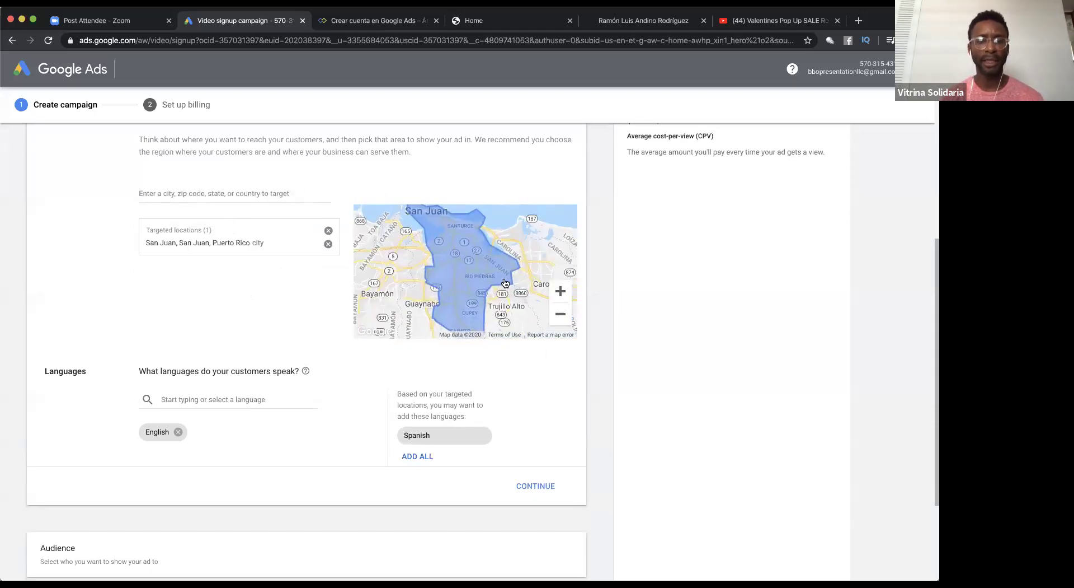
click(560, 314)
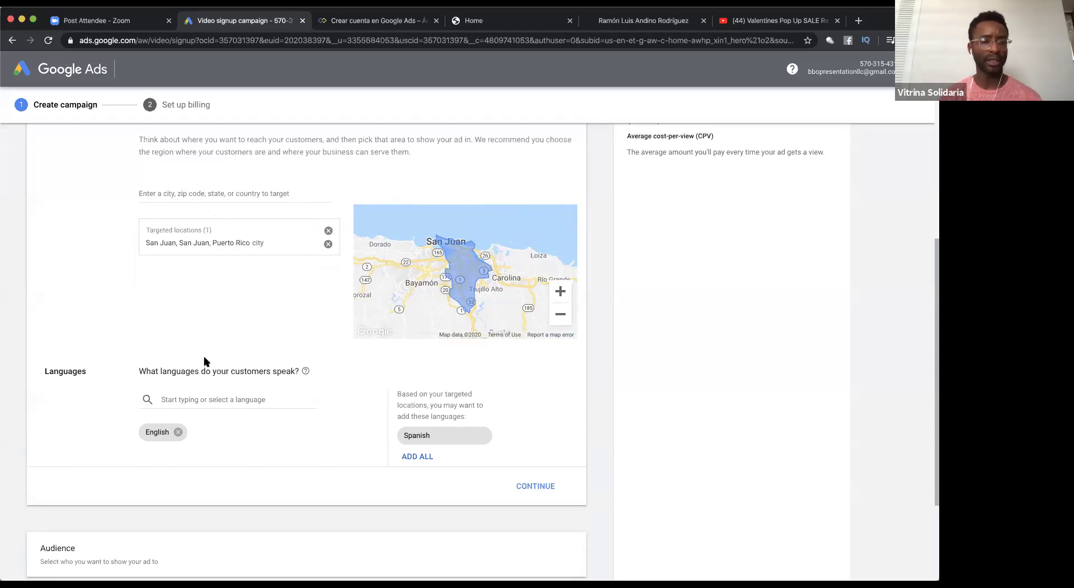
- Add Spanish to the customer languages alongside English
scroll(196, 379, down, 1)
click(196, 381)
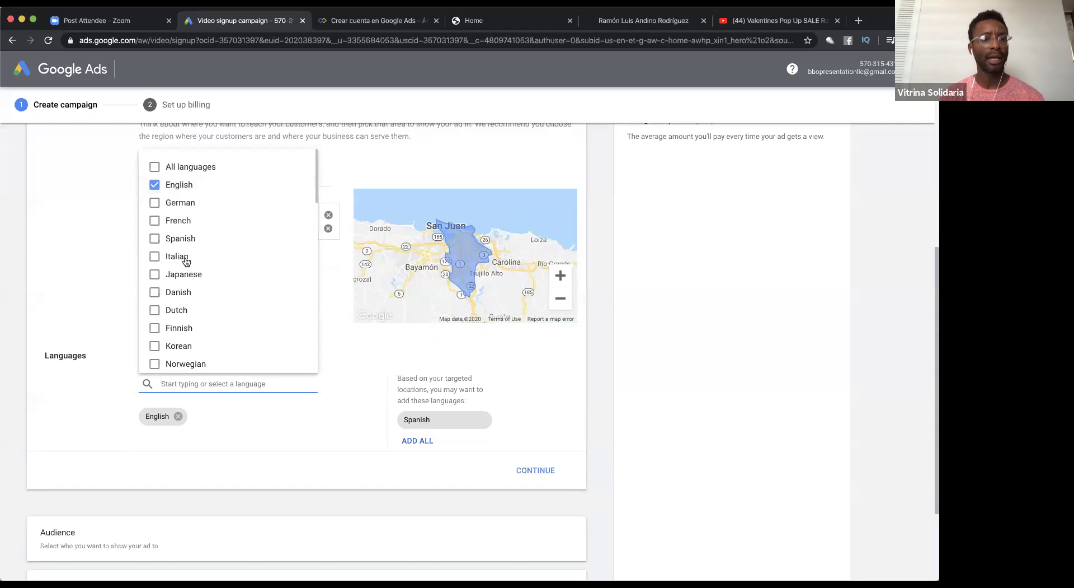
scroll(170, 316, down, 1)
scroll(170, 316, down, 10)
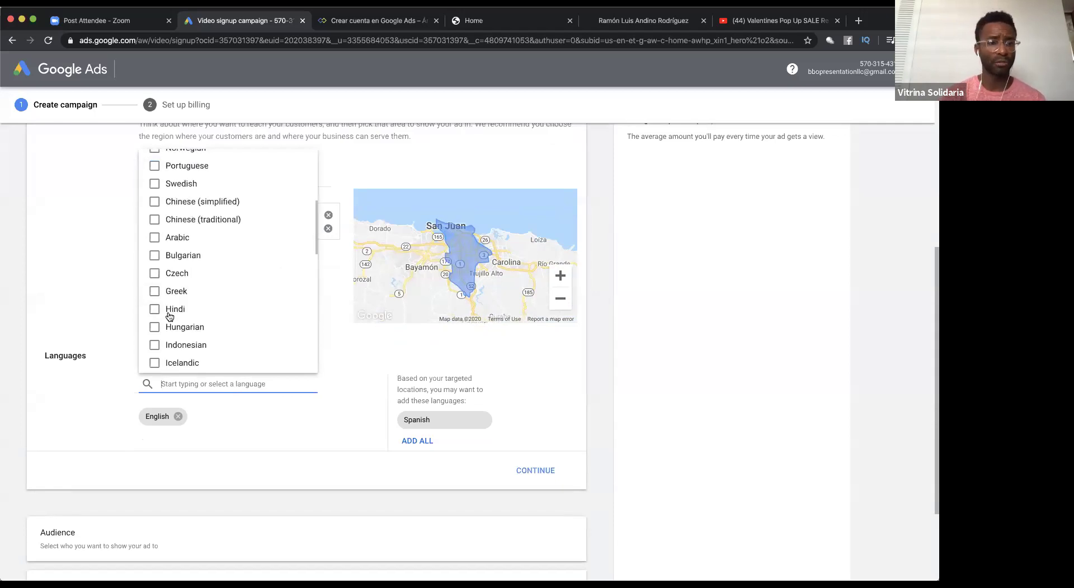
scroll(169, 316, down, 2)
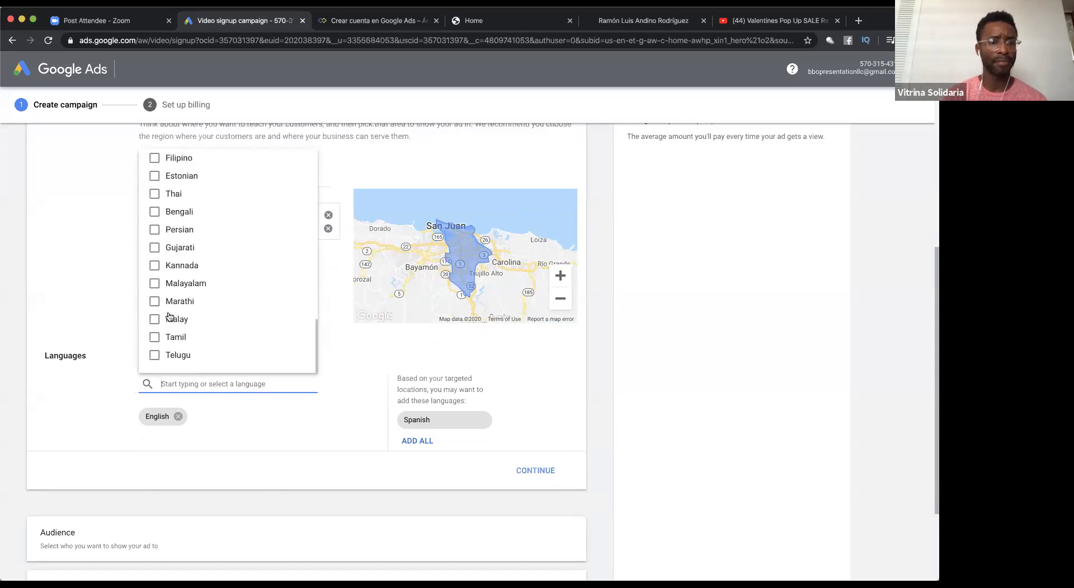
scroll(170, 317, up, 8)
scroll(169, 316, up, 4)
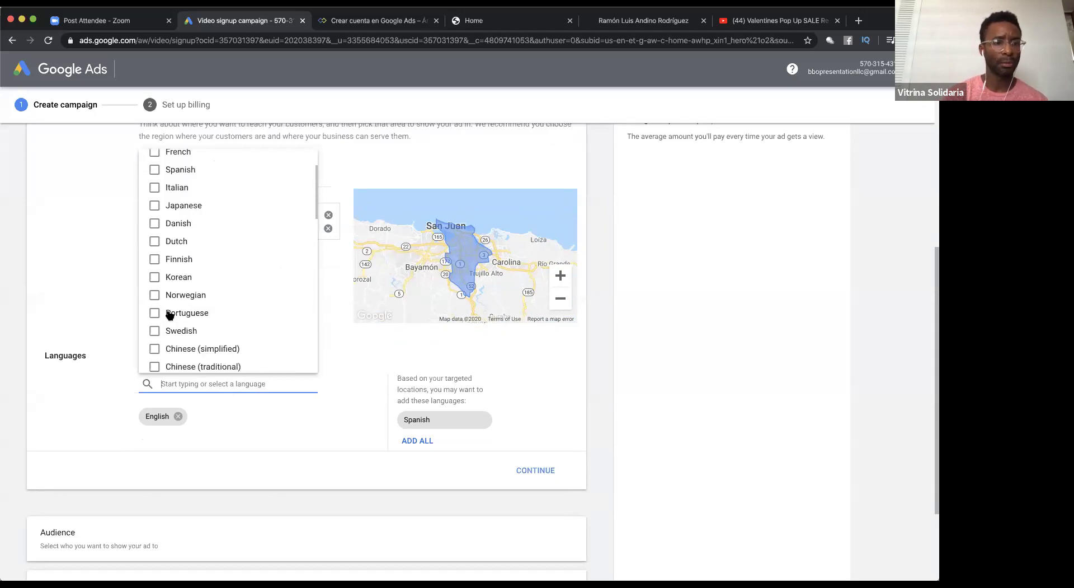
click(155, 172)
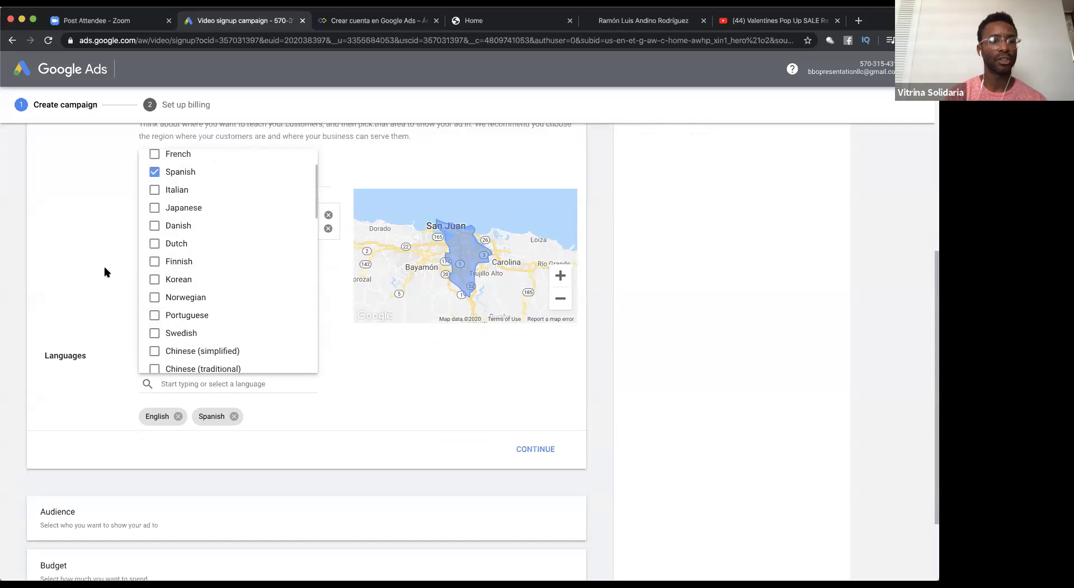
scroll(214, 414, up, 5)
scroll(382, 397, down, 4)
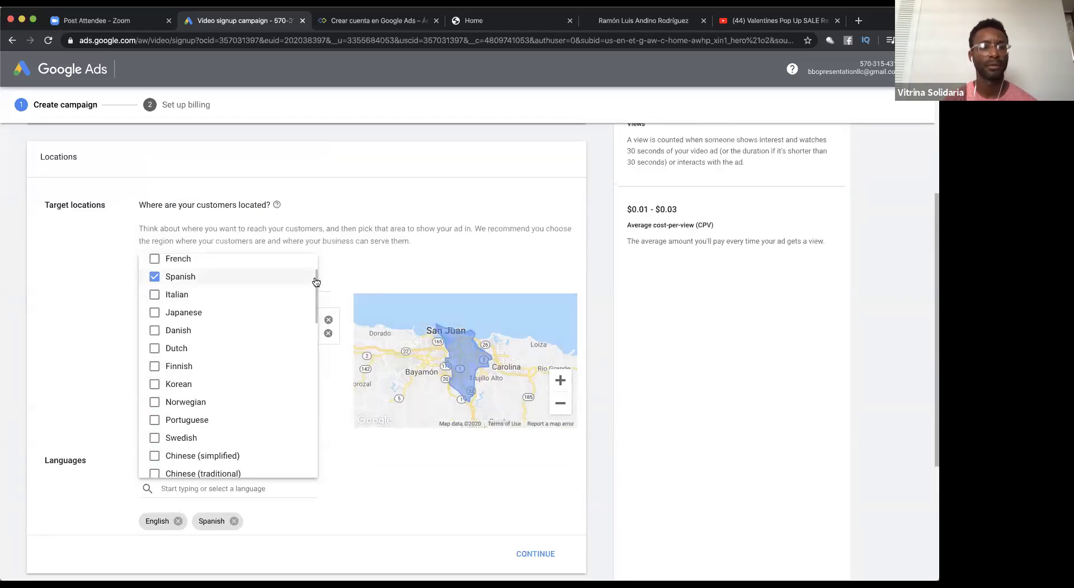
scroll(316, 273, up, 2)
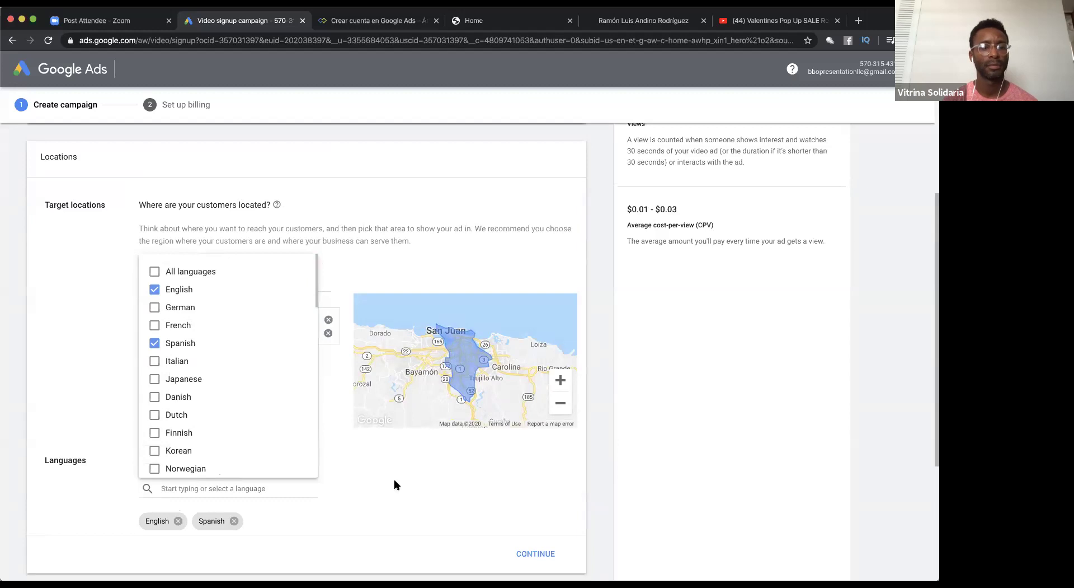
click(392, 500)
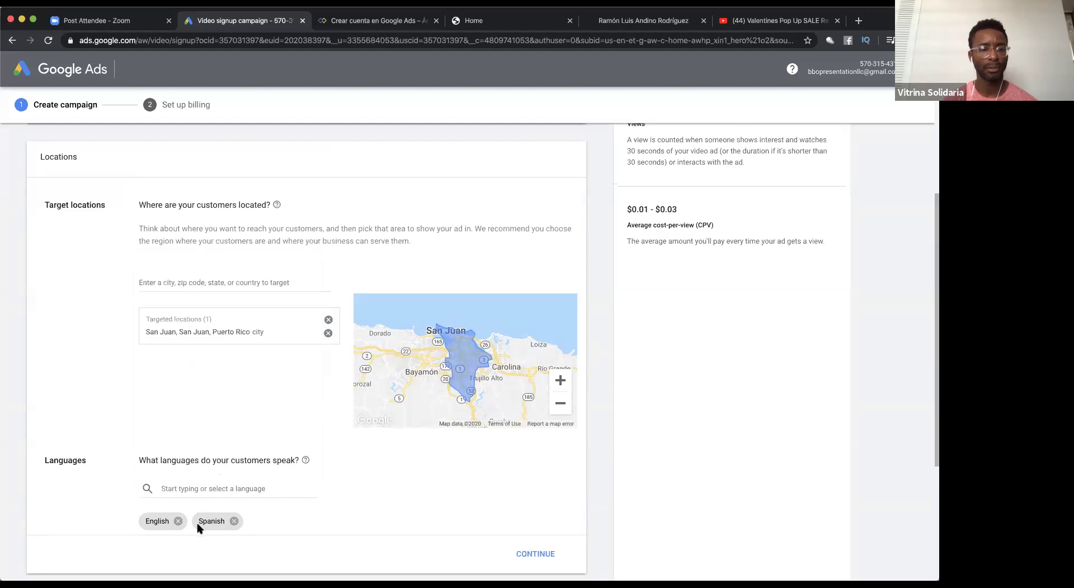
- Open the Audience section and exclude the Unknown age group from the demographics
scroll(403, 487, down, 1)
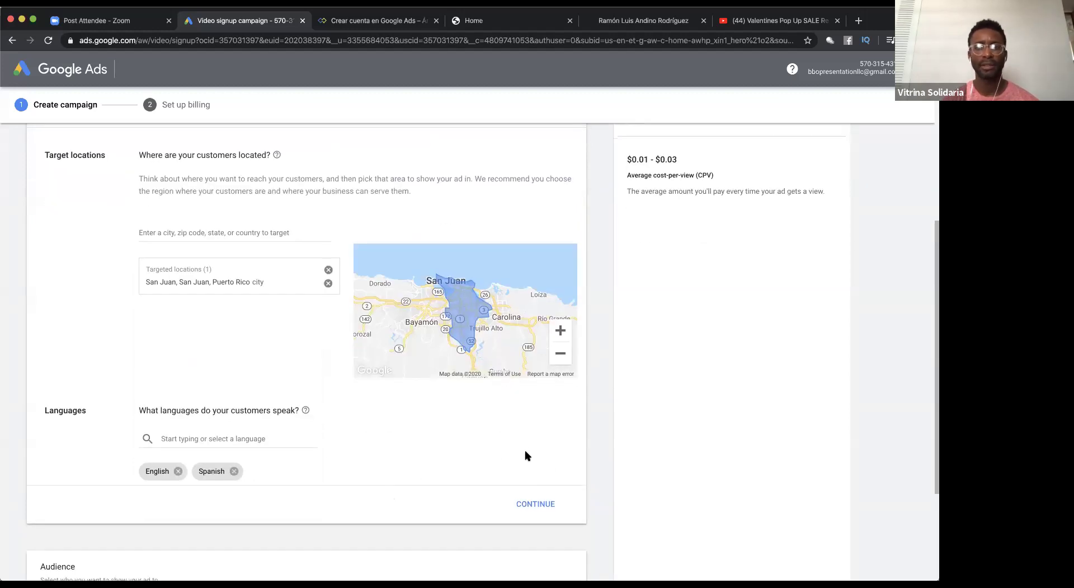
scroll(649, 435, down, 3)
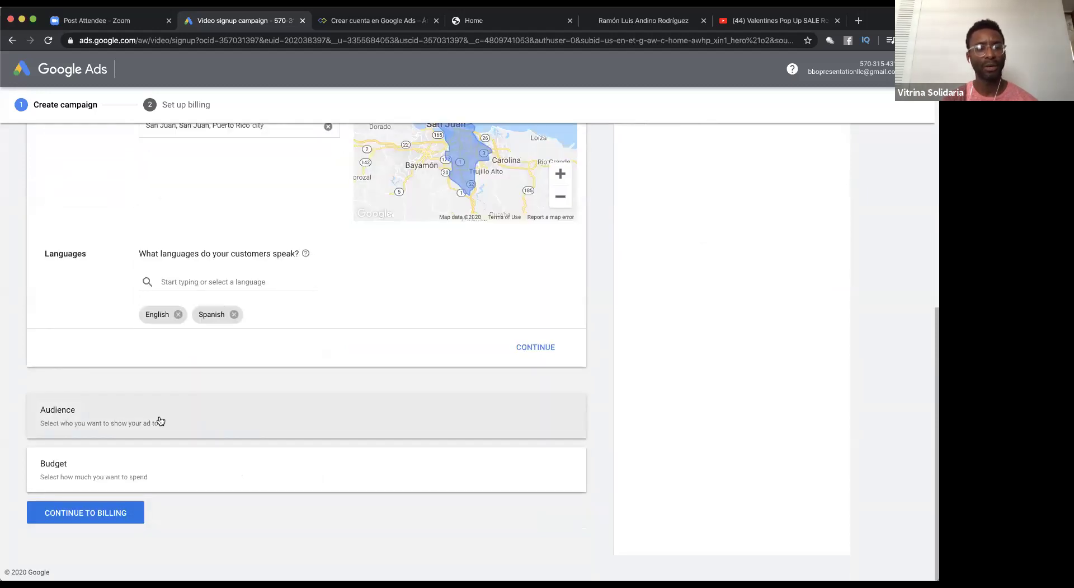
click(190, 420)
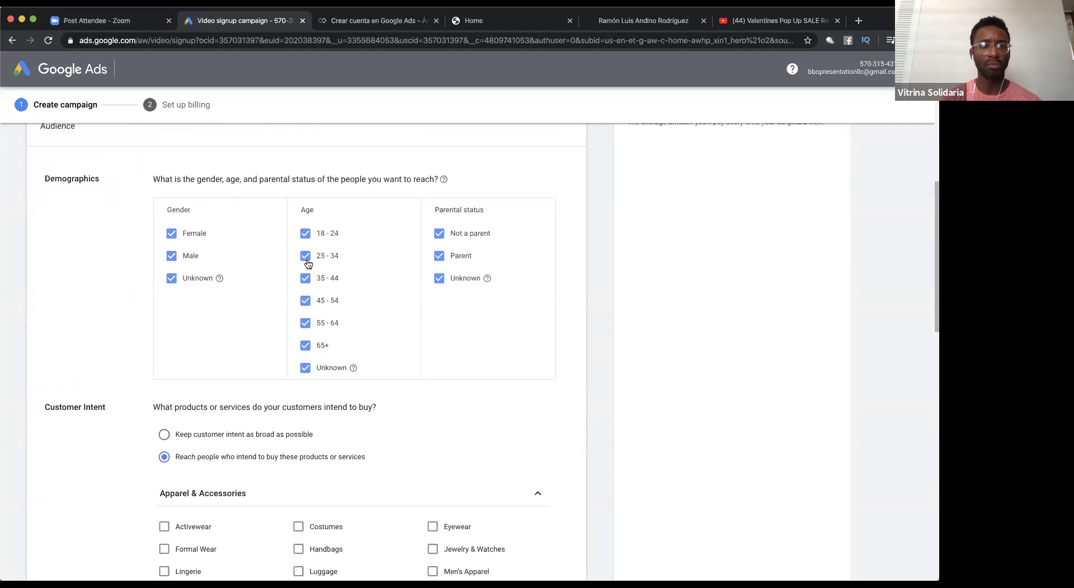
click(306, 323)
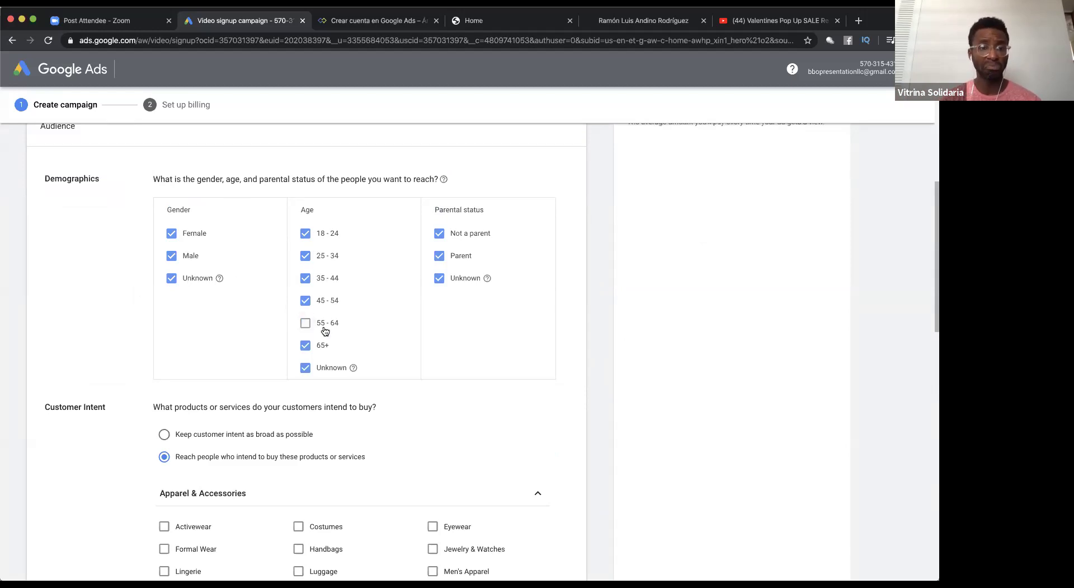
click(306, 323)
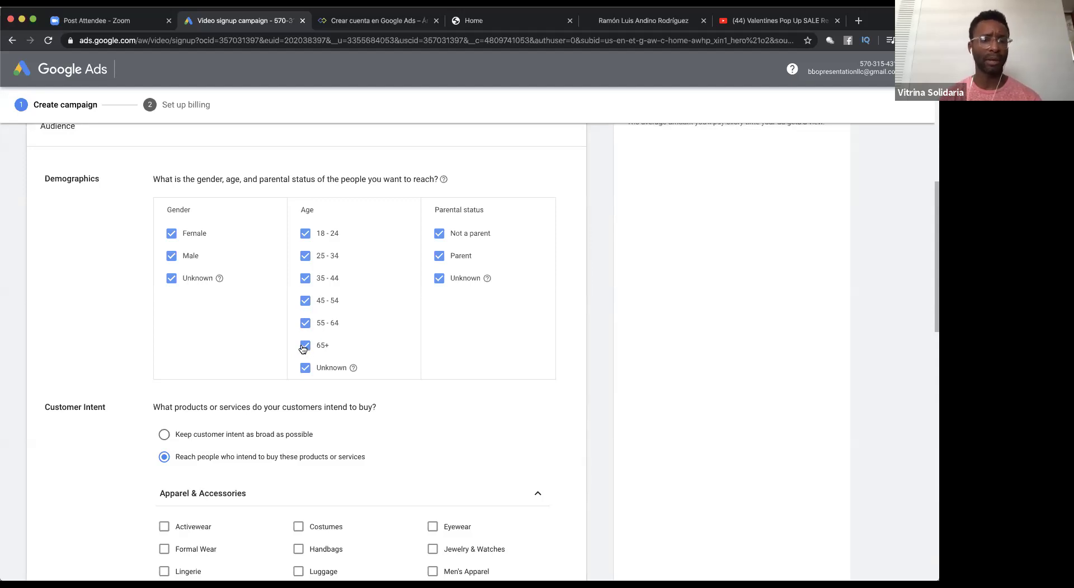
click(306, 369)
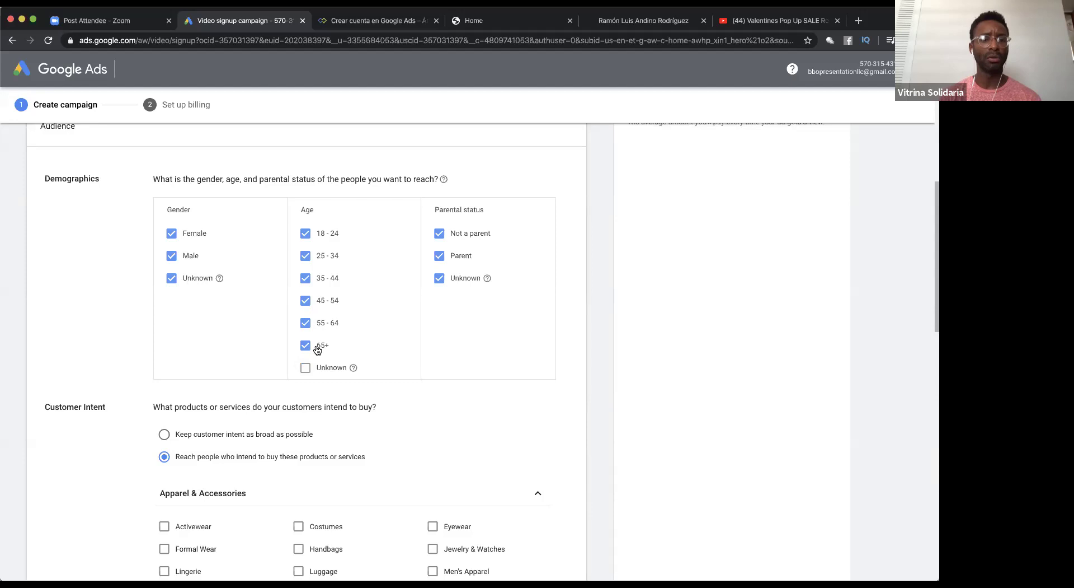
- Exclude the 55 - 64 and 65+ age groups, keeping the four groups from 18 - 24 to 45 - 54 selected
click(305, 256)
click(306, 278)
click(306, 300)
click(306, 323)
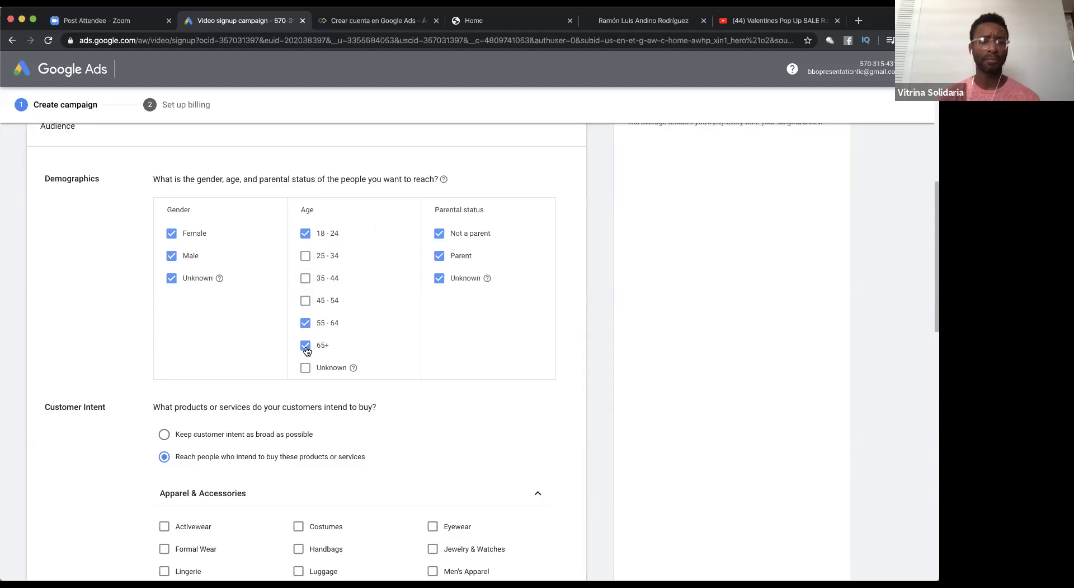
click(306, 256)
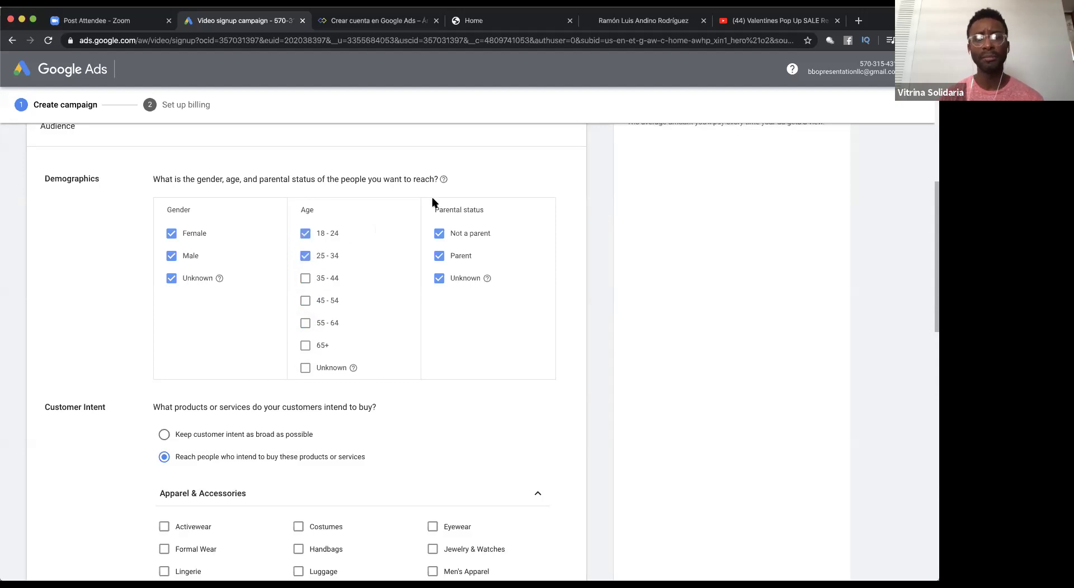
click(306, 301)
click(305, 278)
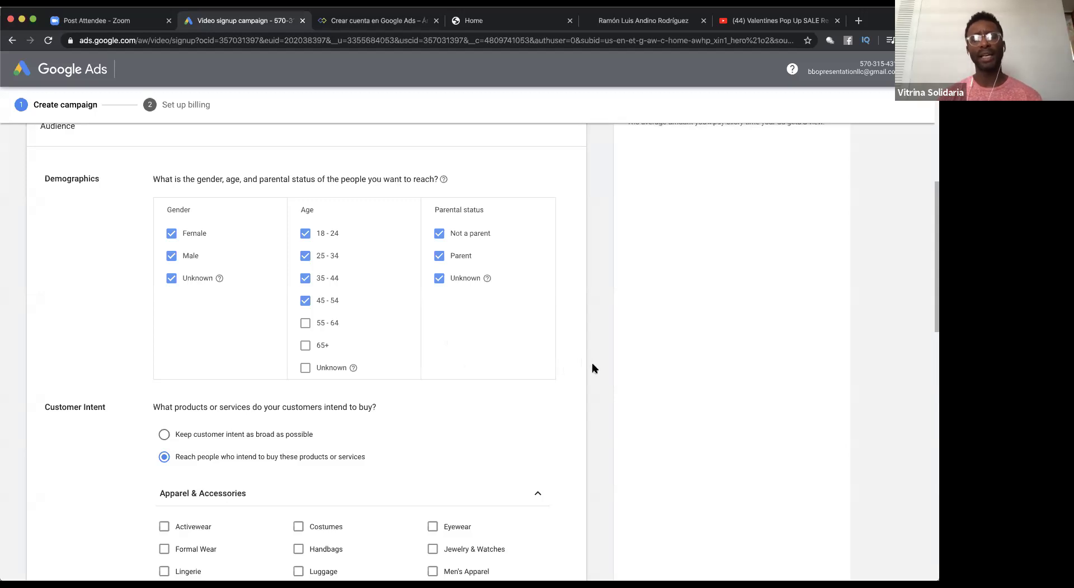
- Examine the Customer Intent product and service categories, including the Apparel & Accessories options
scroll(594, 367, down, 1)
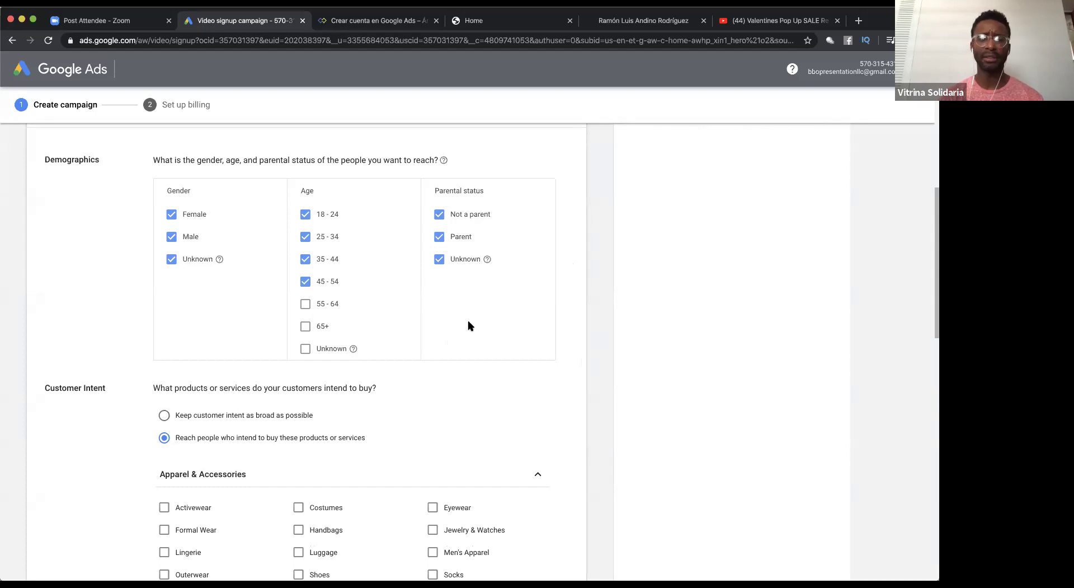
scroll(189, 321, down, 4)
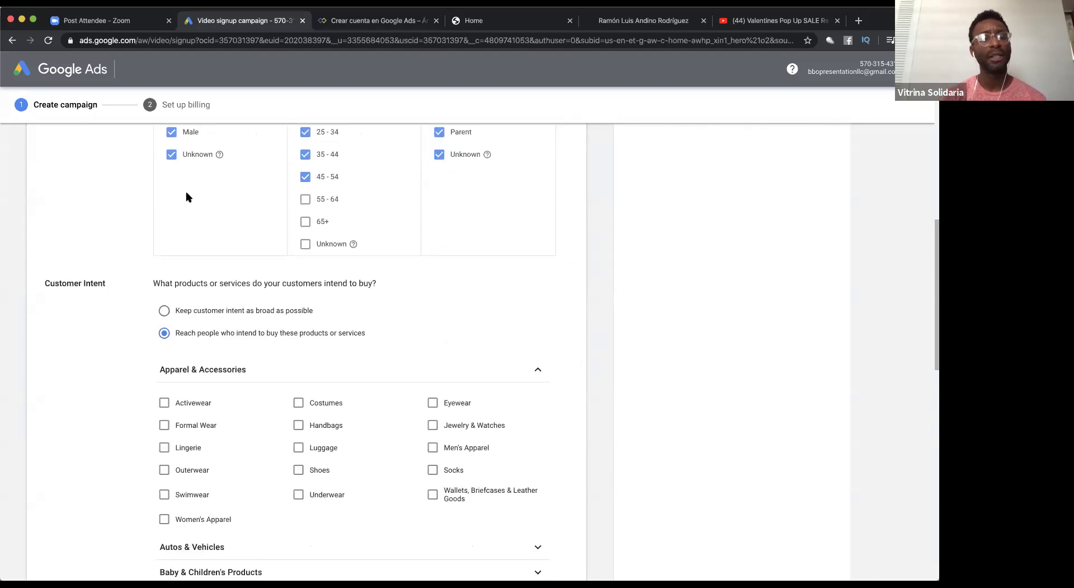
scroll(191, 202, down, 7)
scroll(213, 215, up, 3)
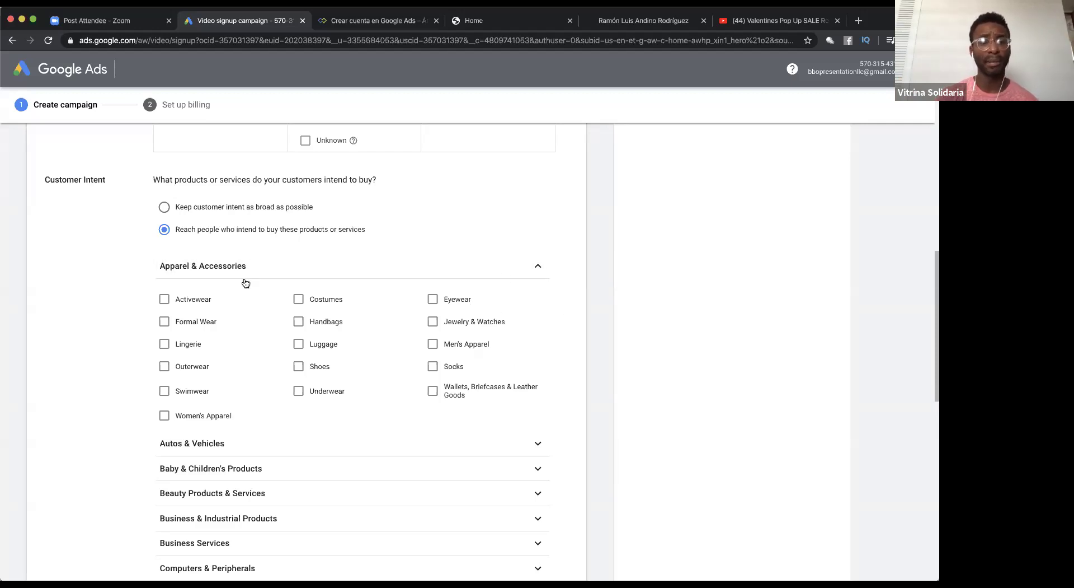
click(508, 275)
click(506, 274)
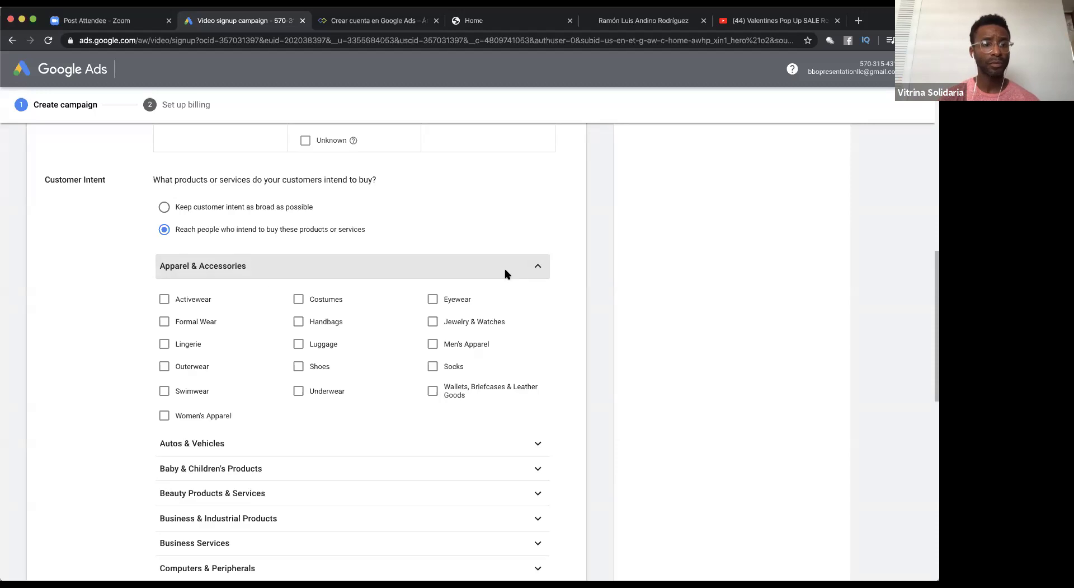
- Examine the remaining Customer Intent categories from Autos & Vehicles down to Travel, collapsing the Apparel & Accessories options
scroll(599, 296, down, 1)
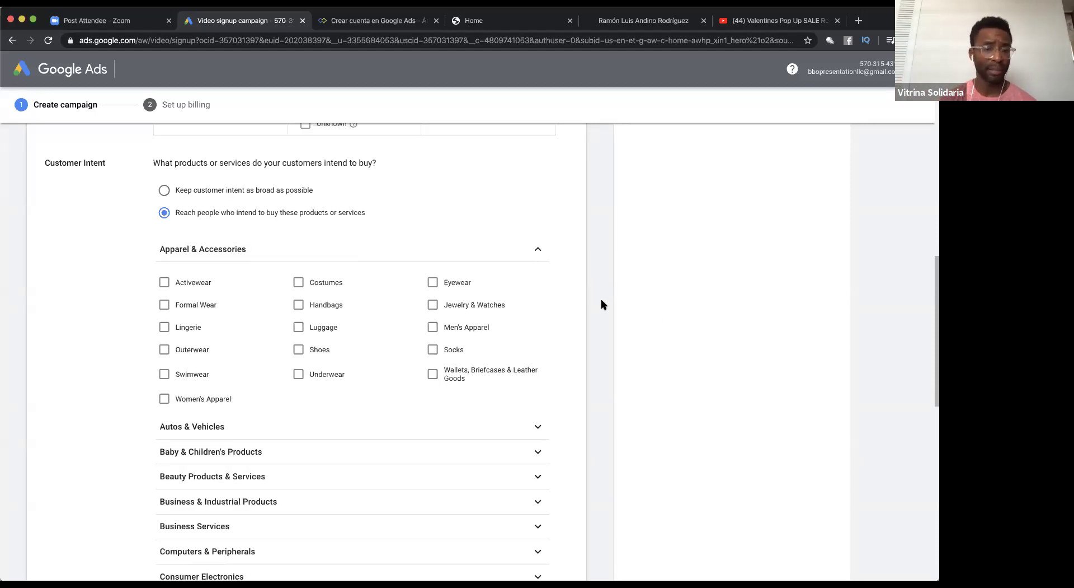
scroll(603, 304, down, 1)
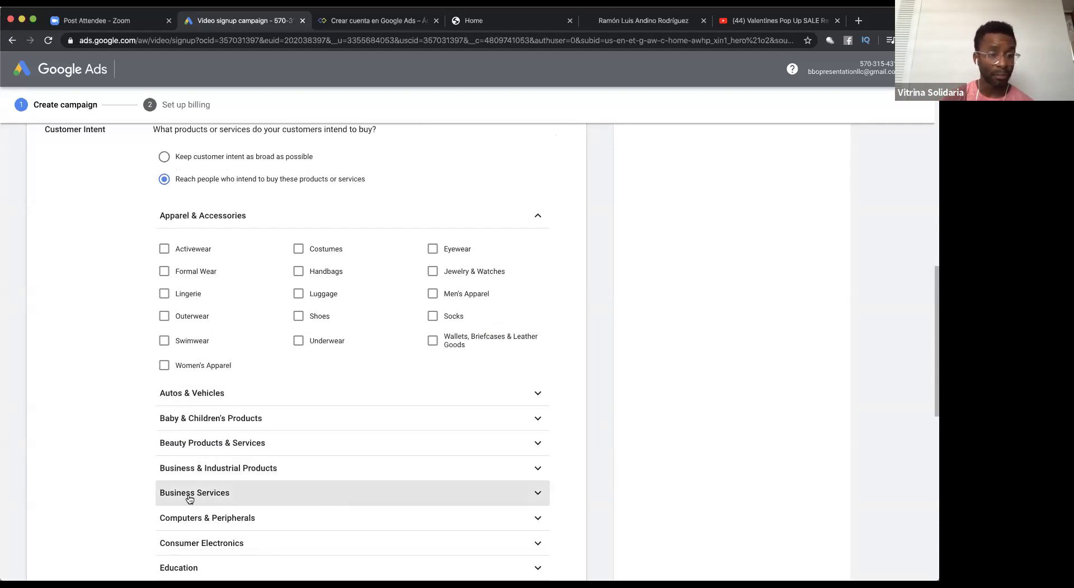
click(218, 395)
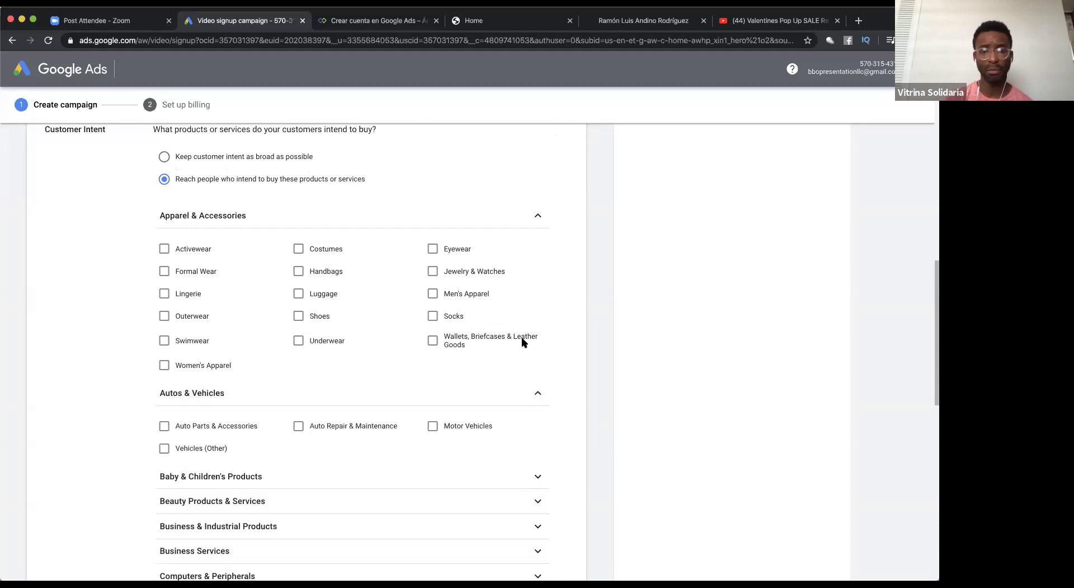
click(539, 215)
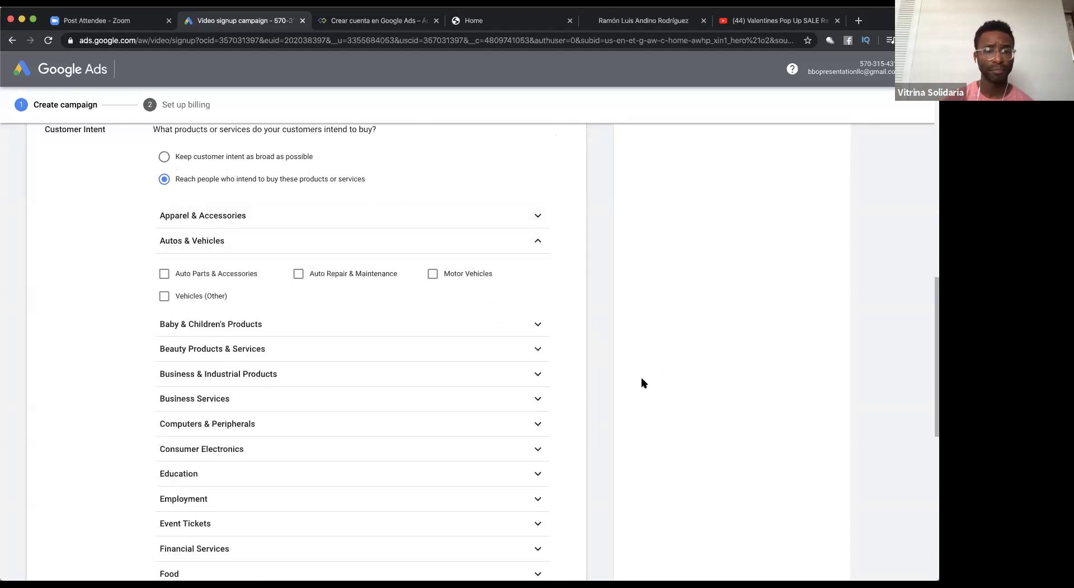
scroll(540, 388, down, 4)
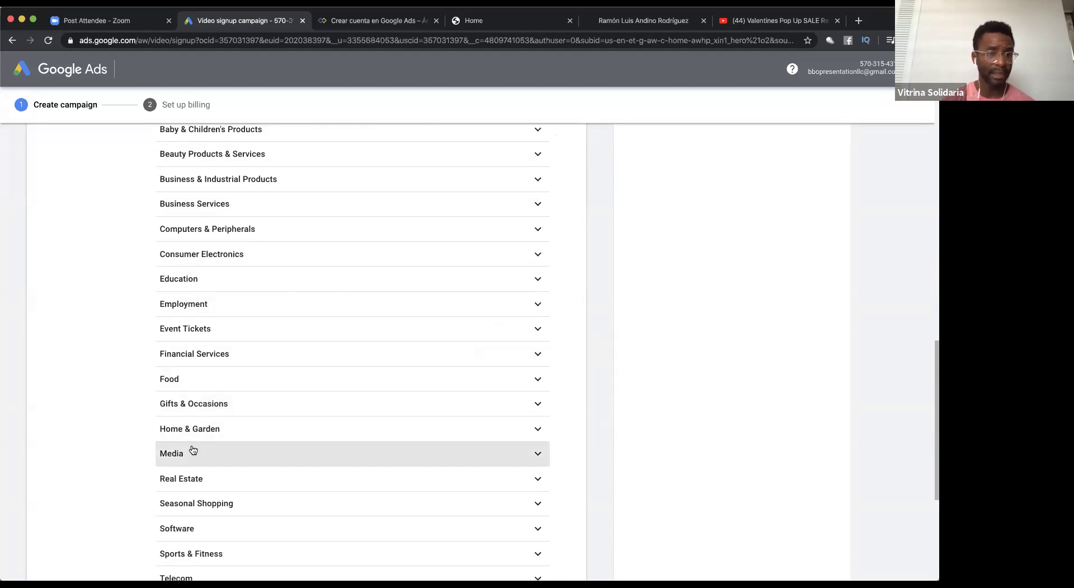
scroll(271, 429, down, 3)
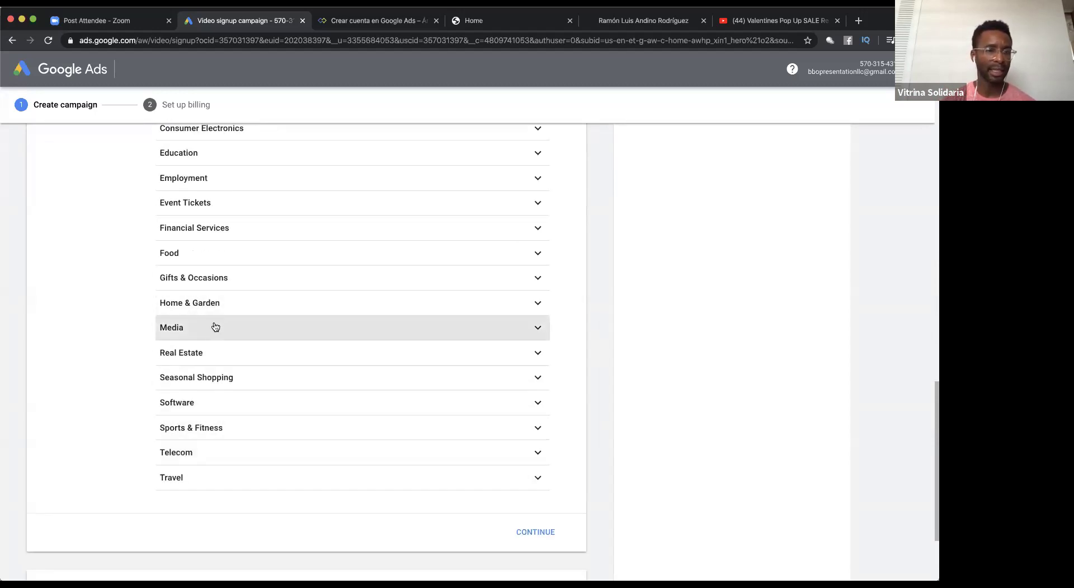
scroll(216, 329, up, 2)
scroll(218, 319, up, 1)
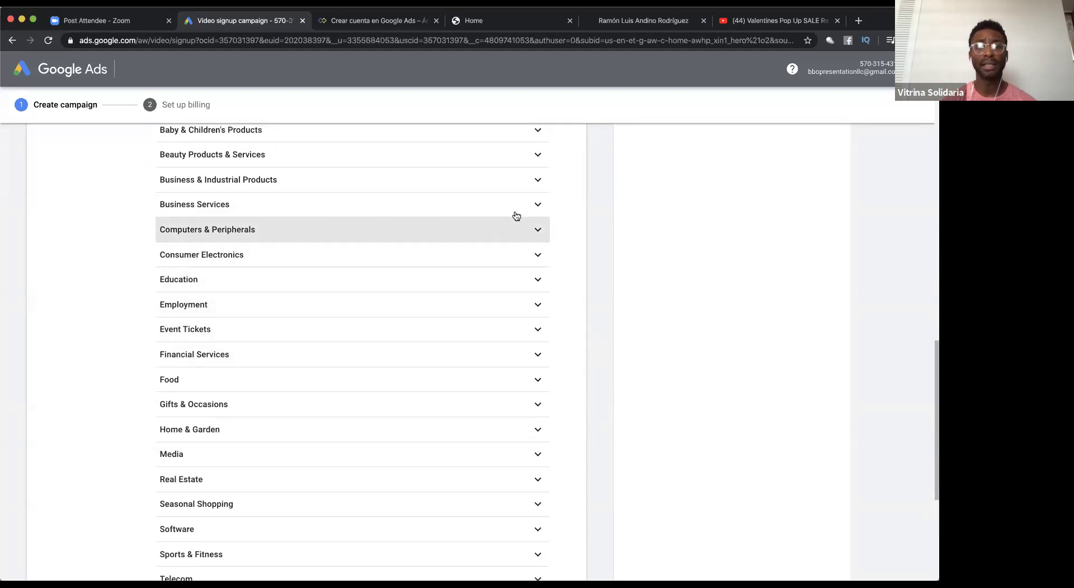
- Expand the Business Services category, collapse Autos & Vehicles, and select Business Technology as the customer intent
click(242, 210)
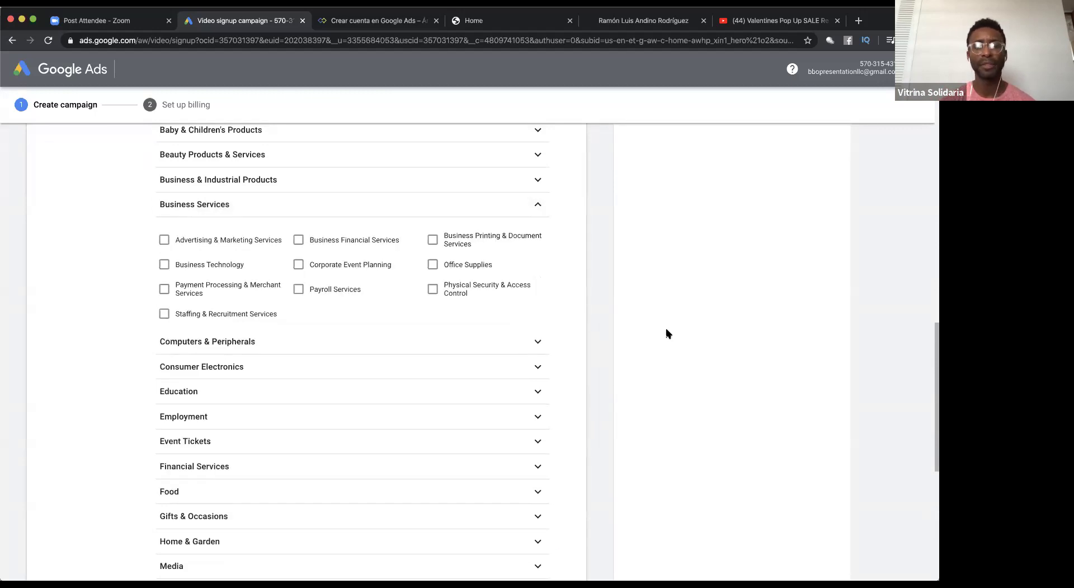
scroll(666, 333, up, 5)
click(537, 312)
scroll(633, 402, down, 3)
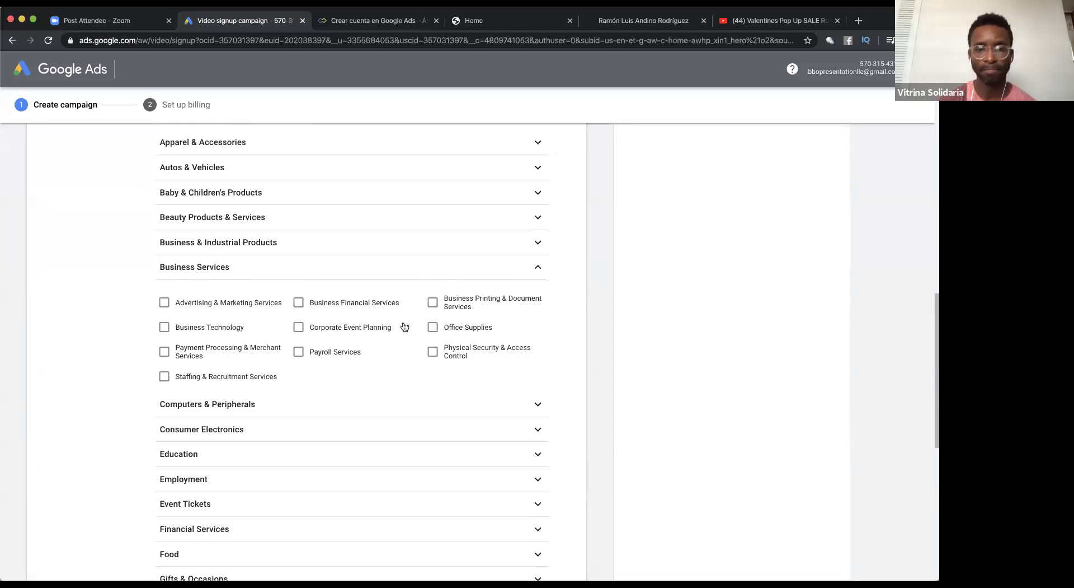
click(164, 328)
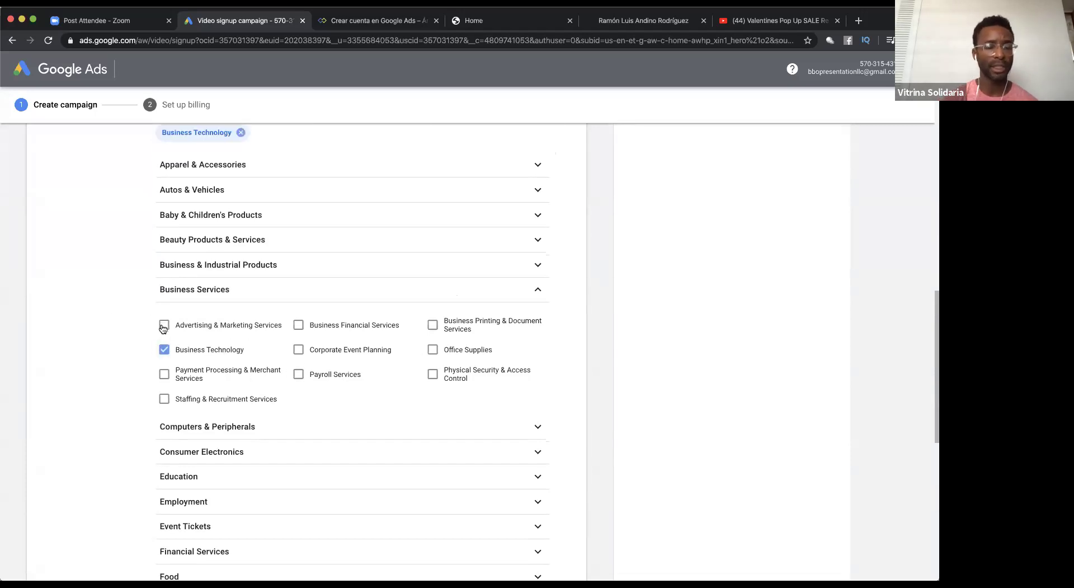
- Open the Budget section, check the currency choices, and keep US Dollar with a daily budget of 10.00
scroll(636, 371, down, 8)
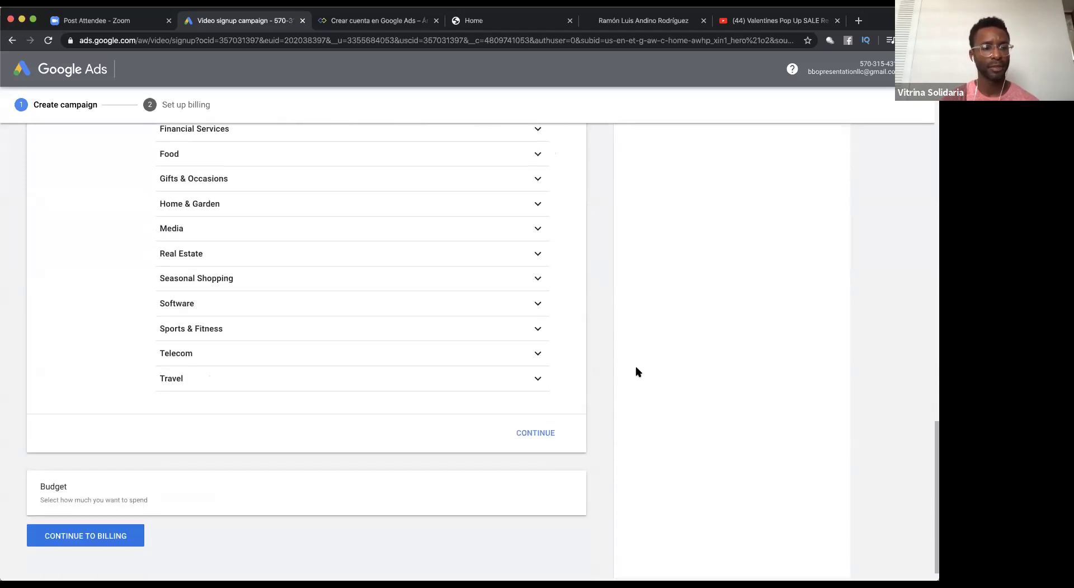
scroll(238, 535, down, 2)
click(157, 482)
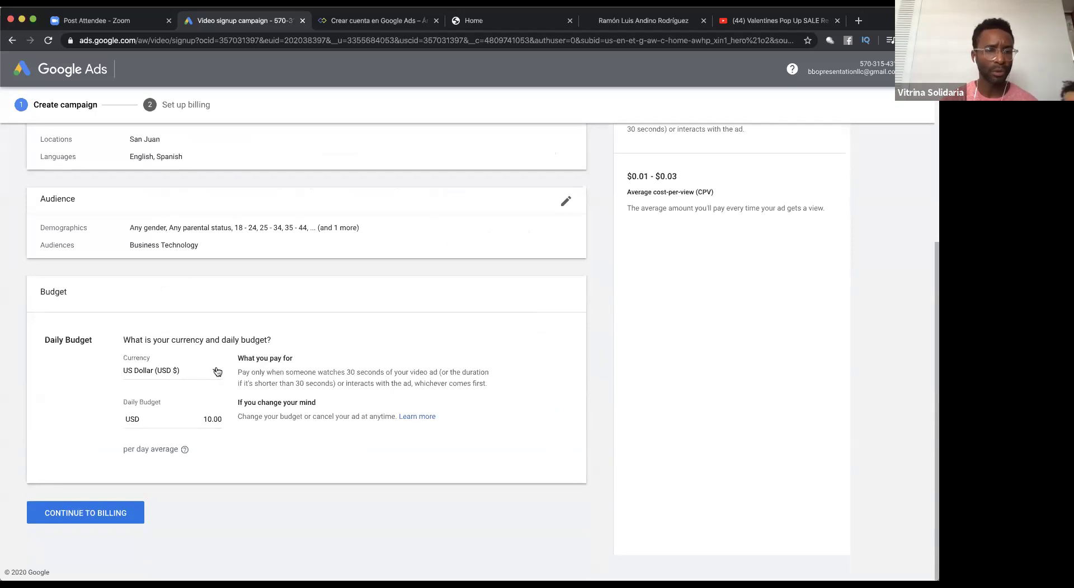
click(153, 370)
click(136, 419)
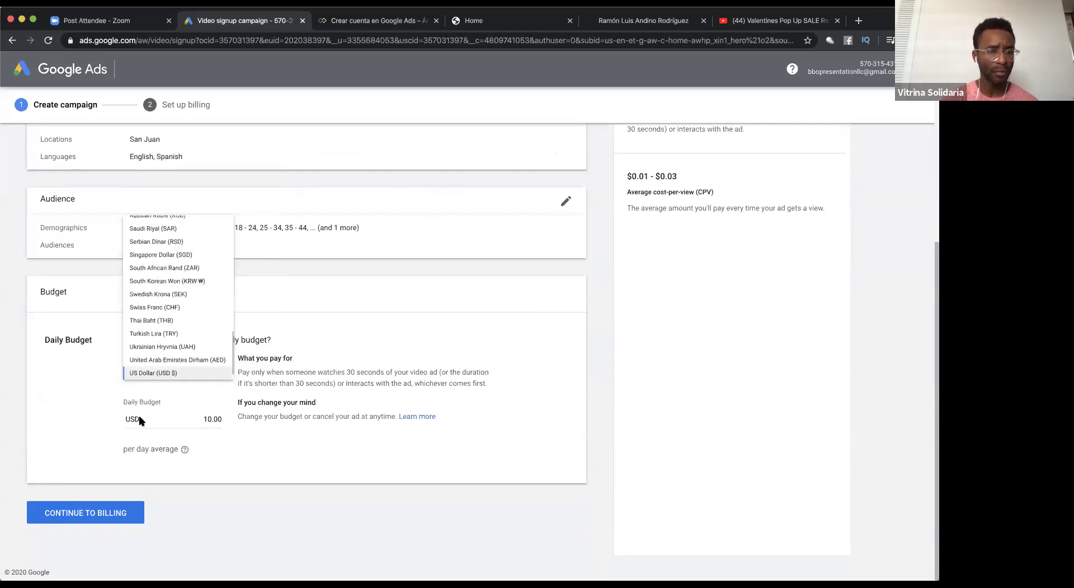
click(181, 417)
click(212, 418)
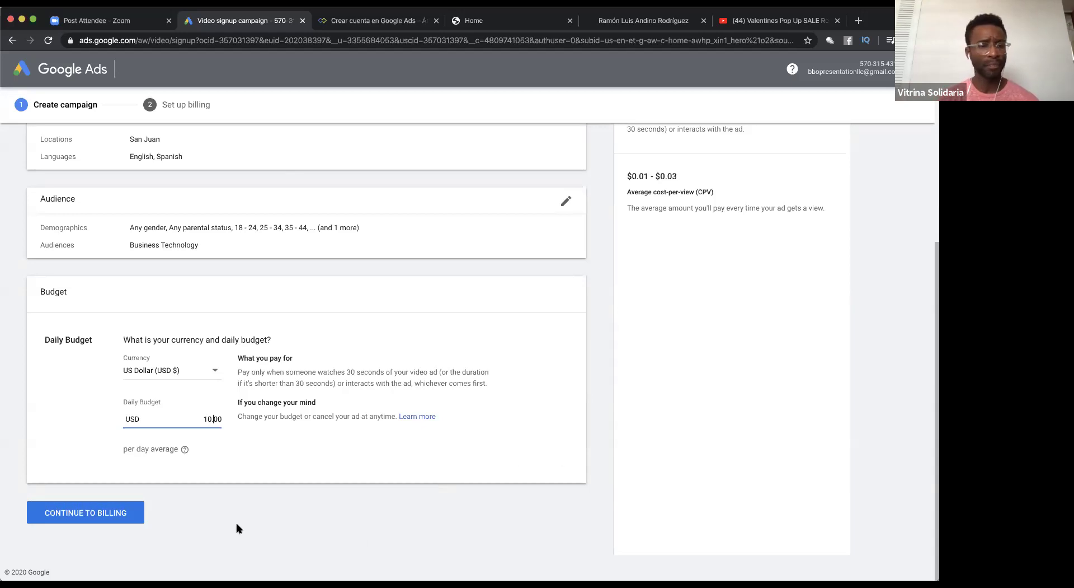
click(117, 519)
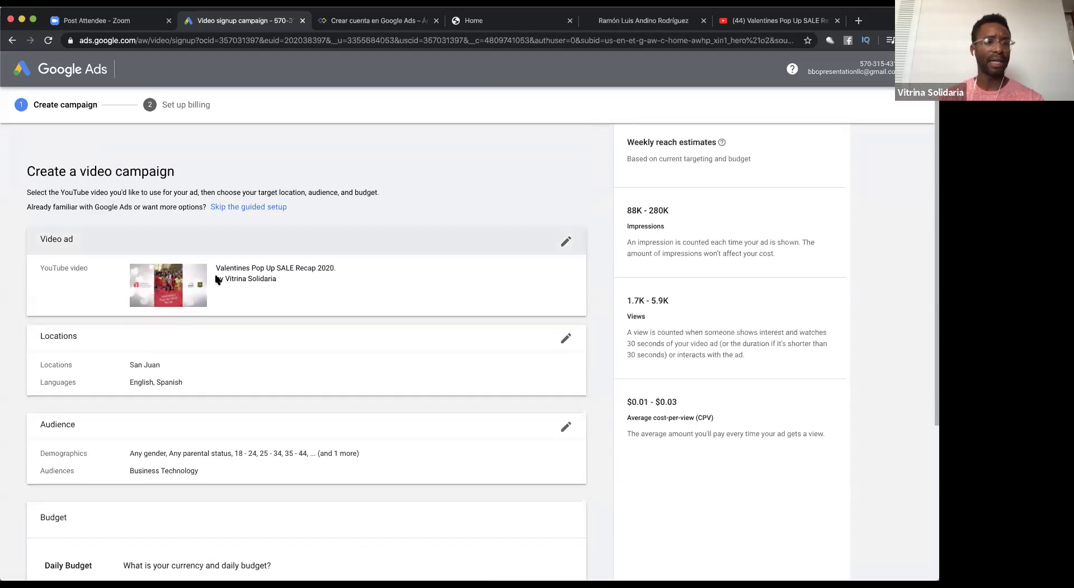
- Reopen the Video ad section and review its settings together with the locations, audience, budget and weekly reach estimates
click(566, 242)
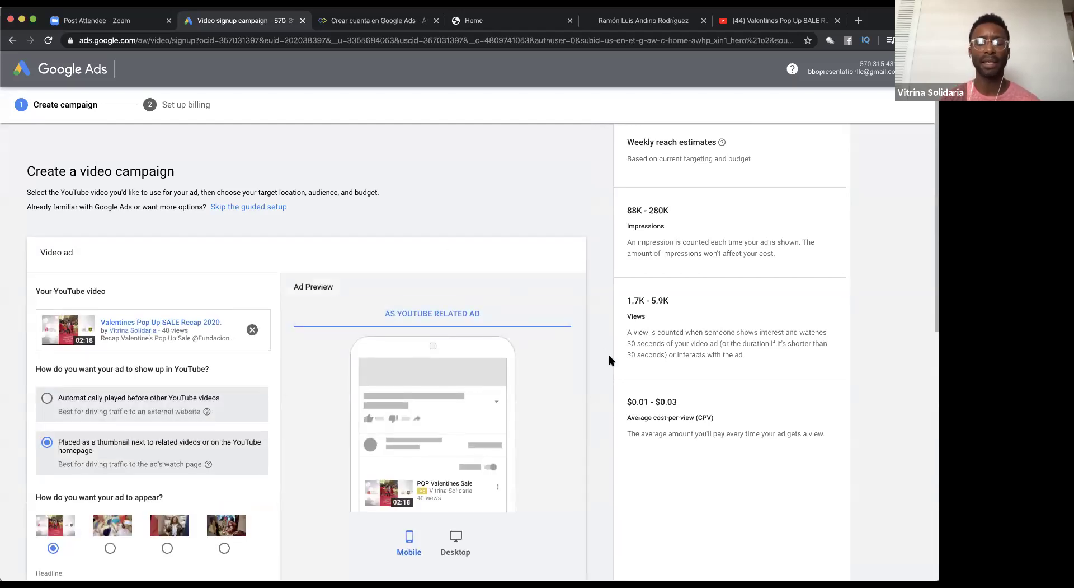
scroll(604, 359, down, 1)
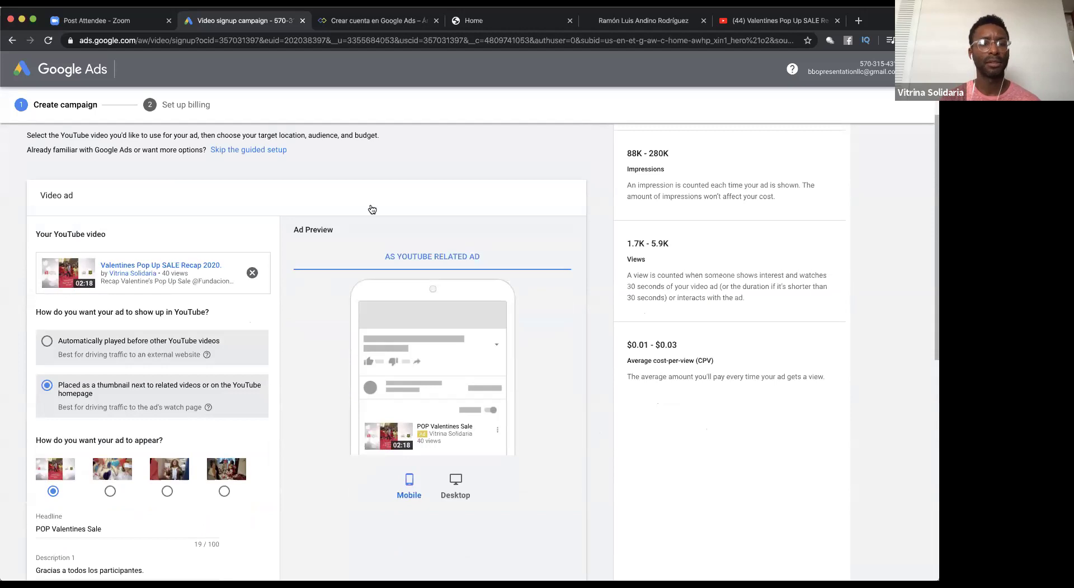
scroll(589, 364, down, 4)
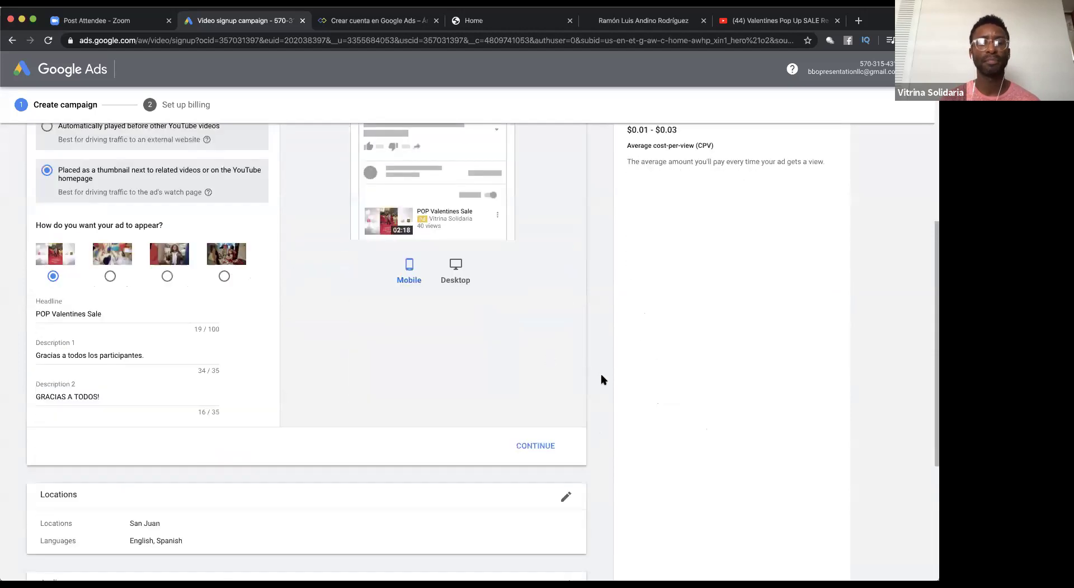
scroll(599, 375, down, 4)
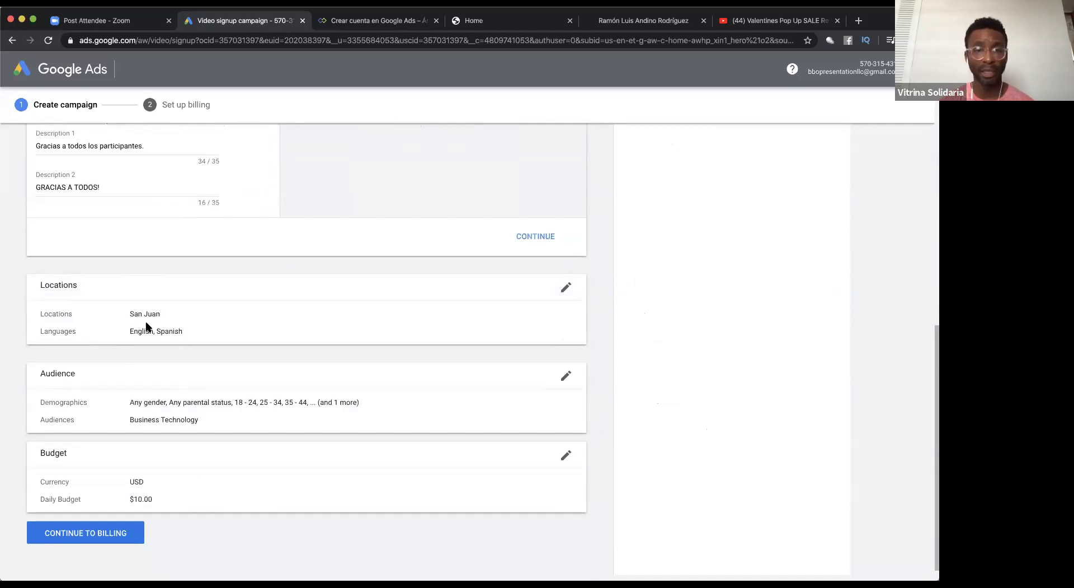
scroll(213, 392, down, 1)
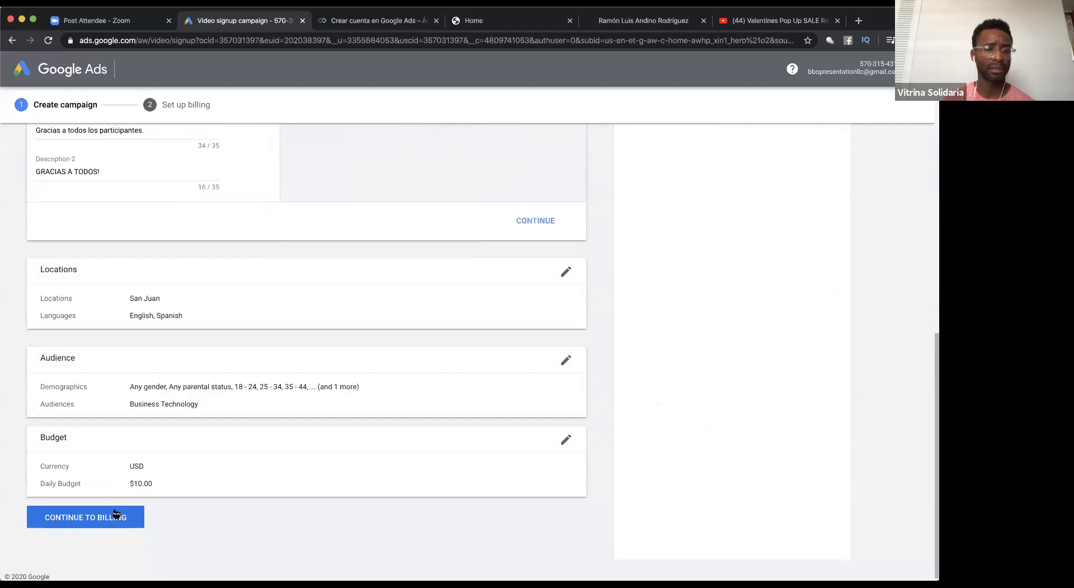
scroll(600, 293, up, 7)
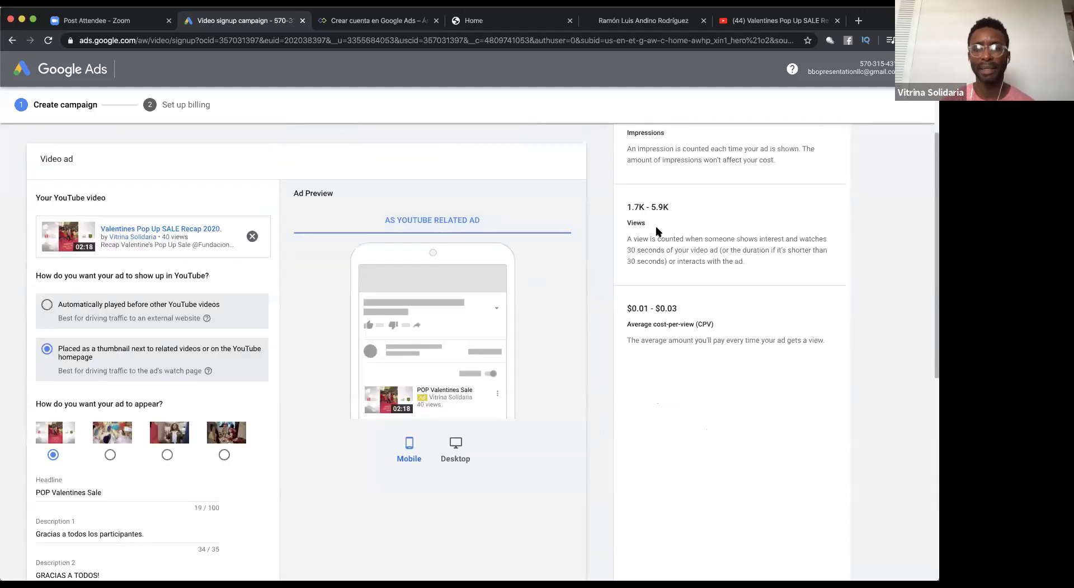
scroll(660, 232, up, 2)
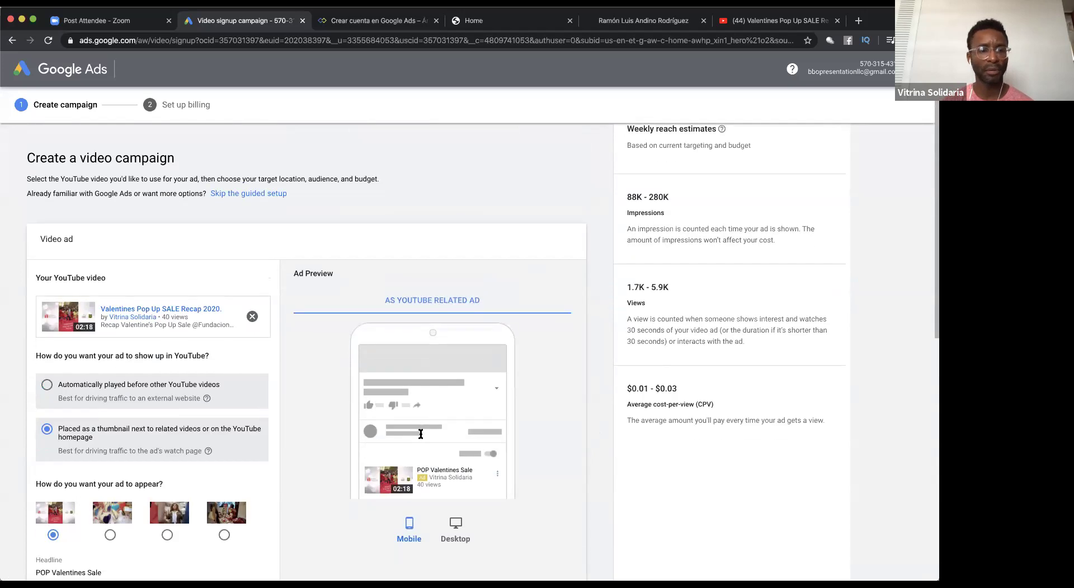
scroll(424, 434, down, 1)
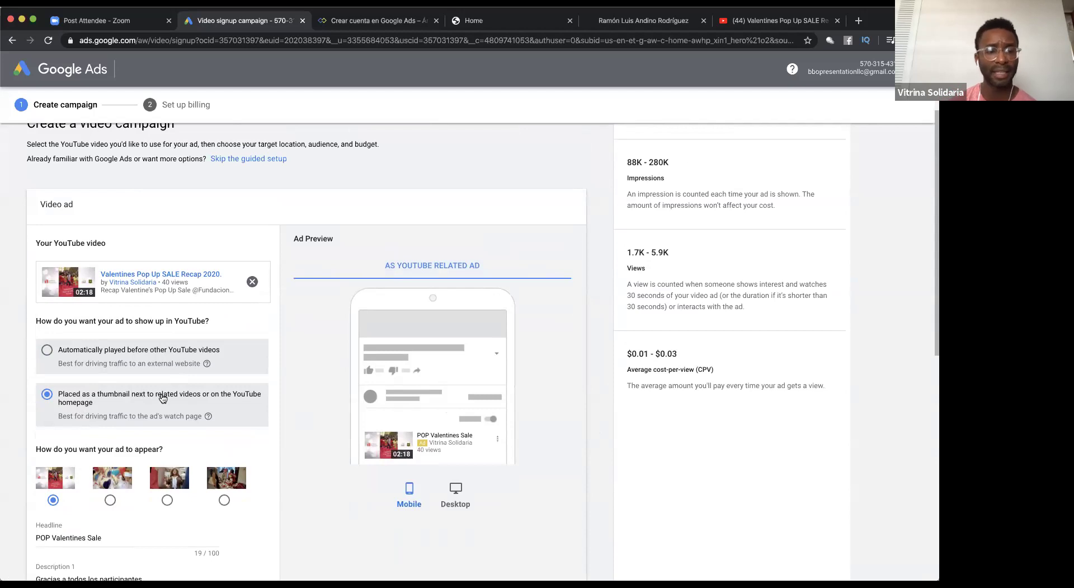
- Compare the thumbnail format with Automatically played before other YouTube videos, previewing the latter on YouTube and Google Video Partners and reviewing its options
click(149, 359)
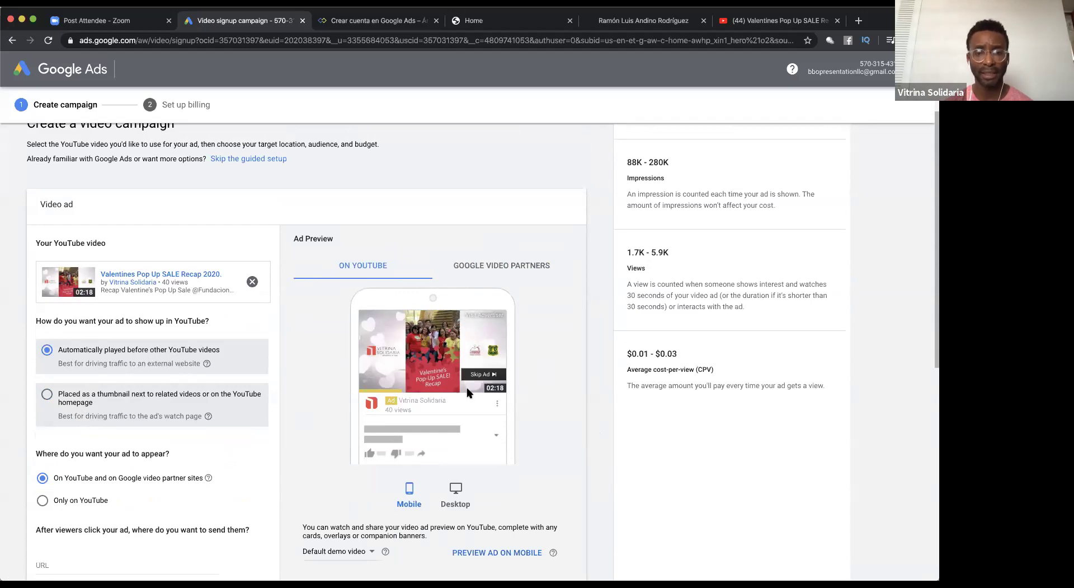
click(155, 405)
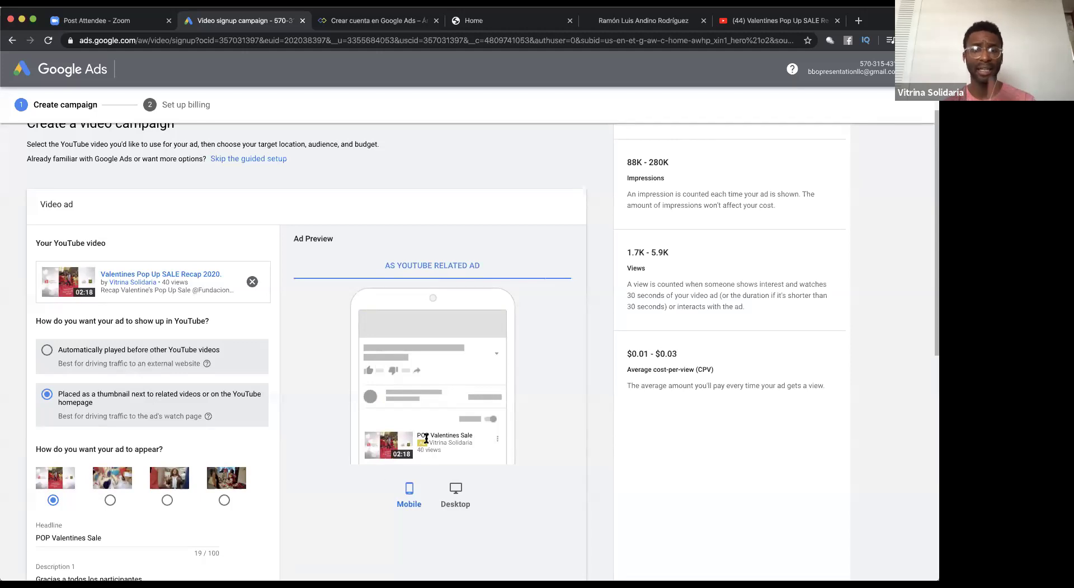
click(143, 353)
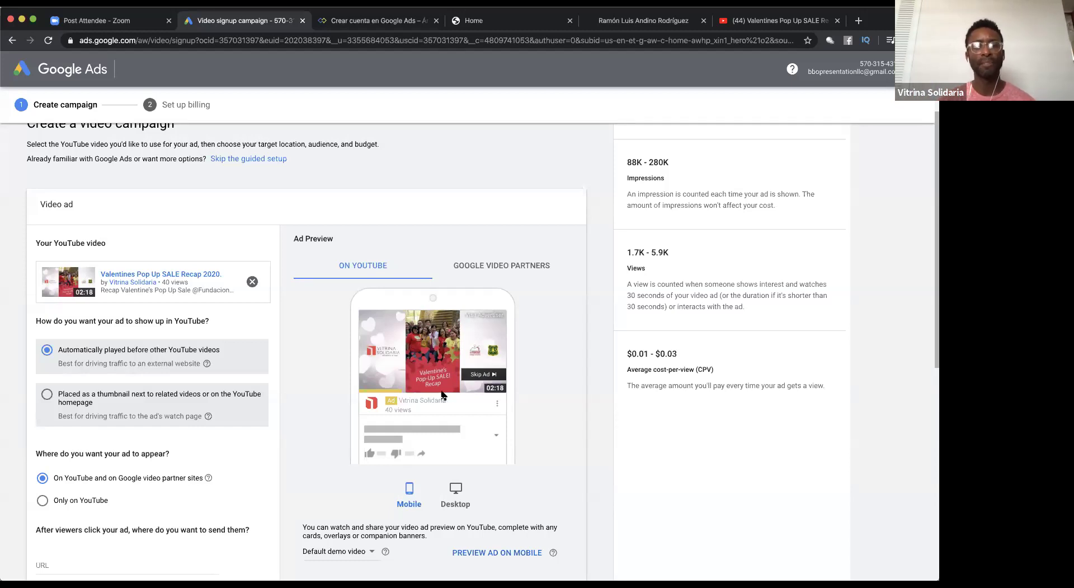
click(529, 267)
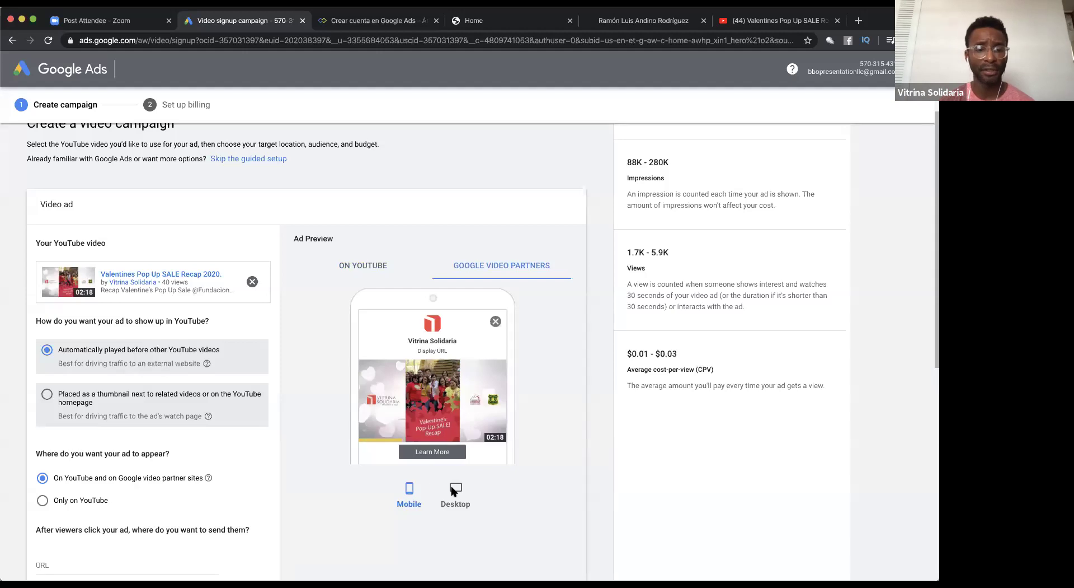
click(359, 271)
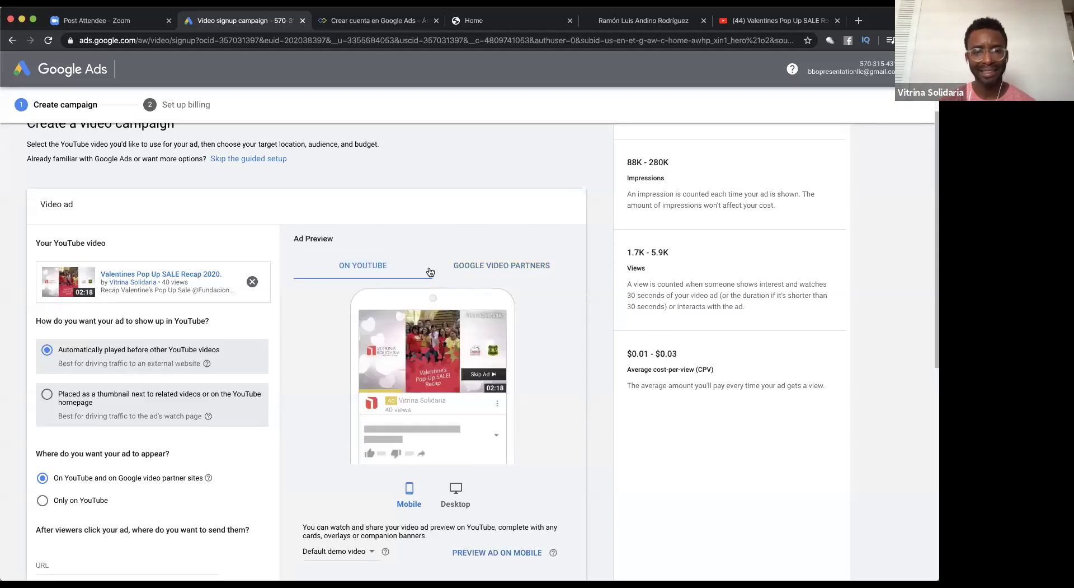
scroll(565, 442, down, 3)
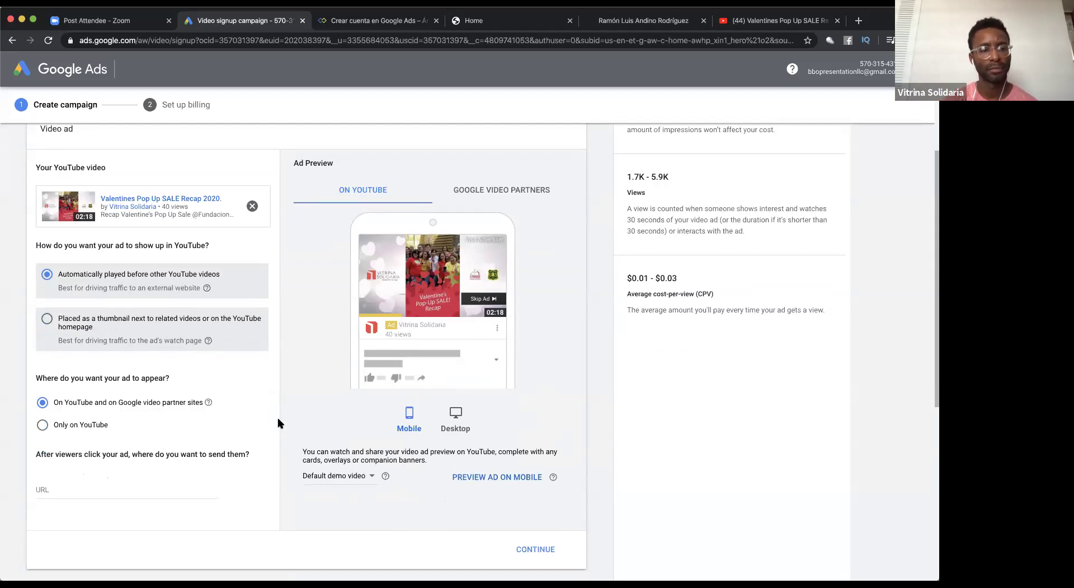
scroll(278, 423, down, 3)
scroll(592, 387, up, 1)
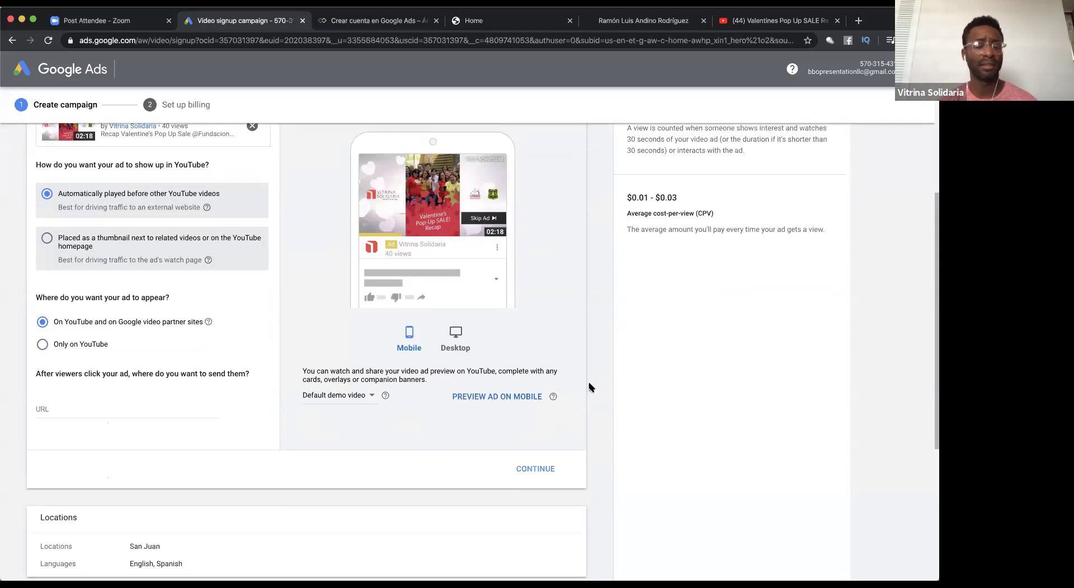
scroll(590, 387, up, 3)
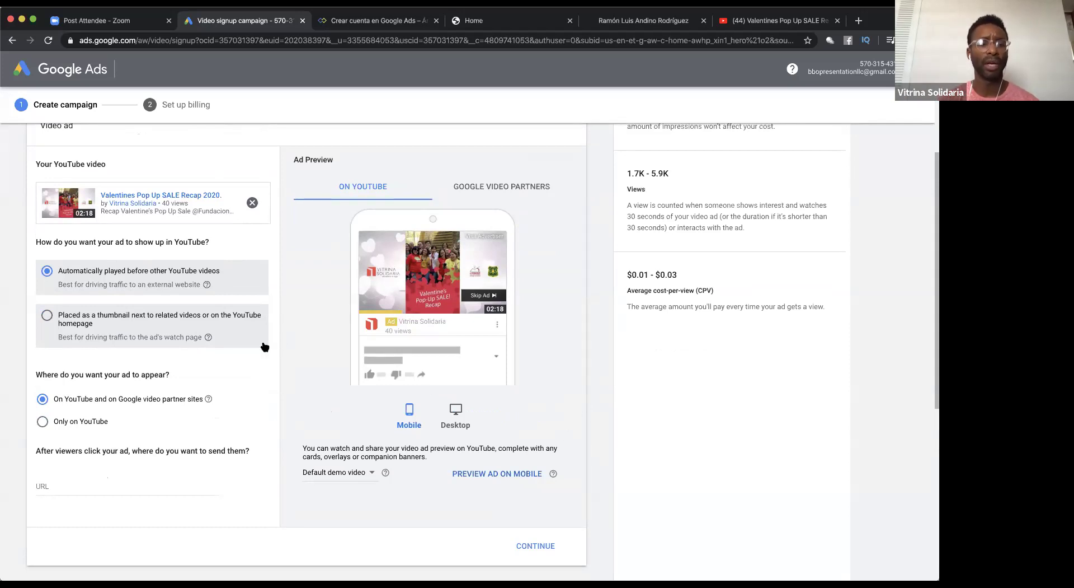
- Set the ad to be placed as a thumbnail next to related videos or on the YouTube homepage, and review its text
click(177, 332)
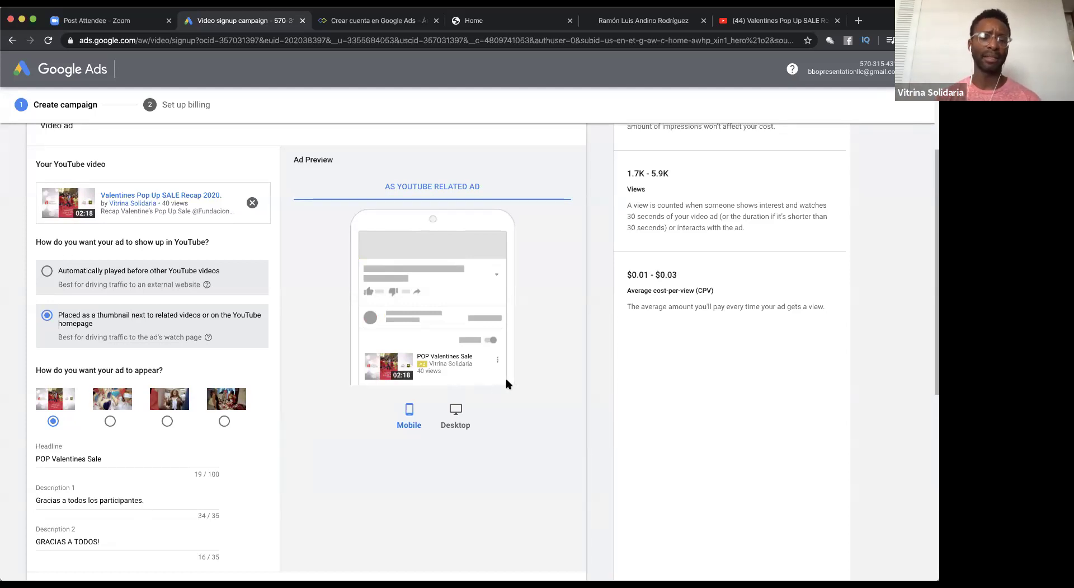
scroll(526, 398, down, 1)
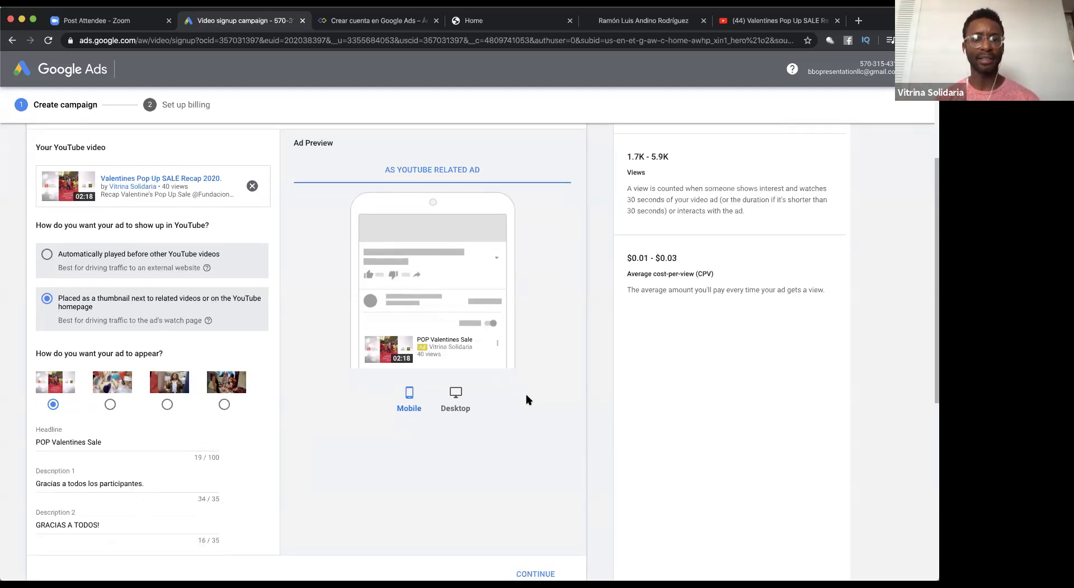
scroll(526, 399, down, 1)
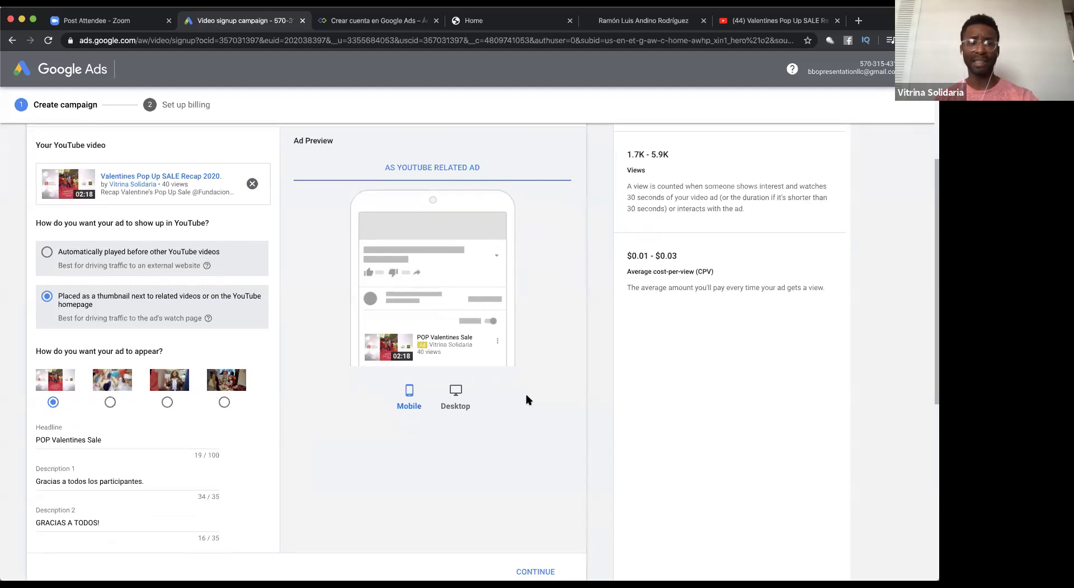
scroll(546, 391, down, 2)
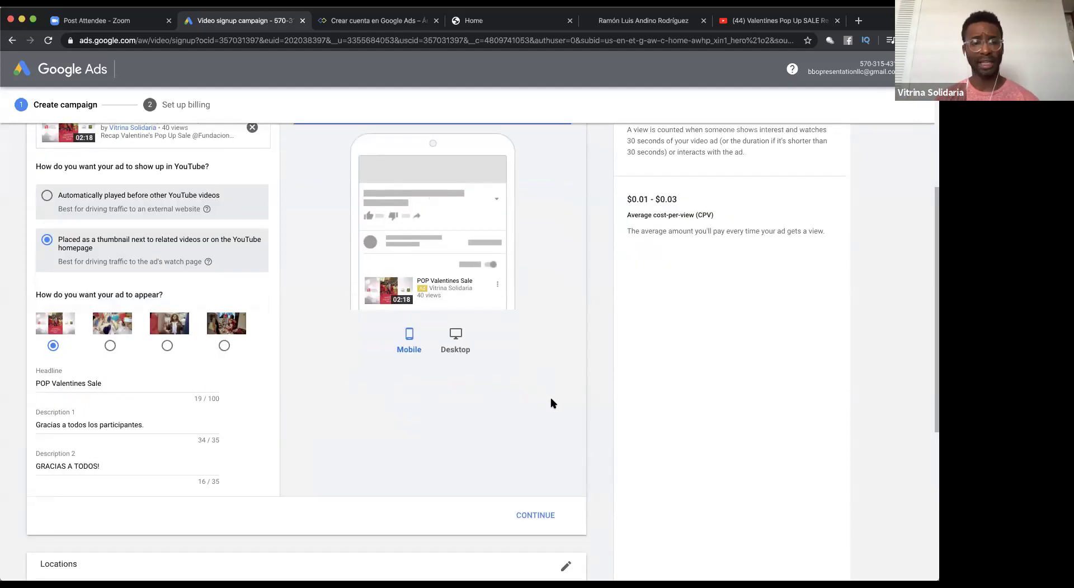
- Review the video ad's format, text, and the locations, audience and budget summary, and try to continue to billing
scroll(550, 403, up, 3)
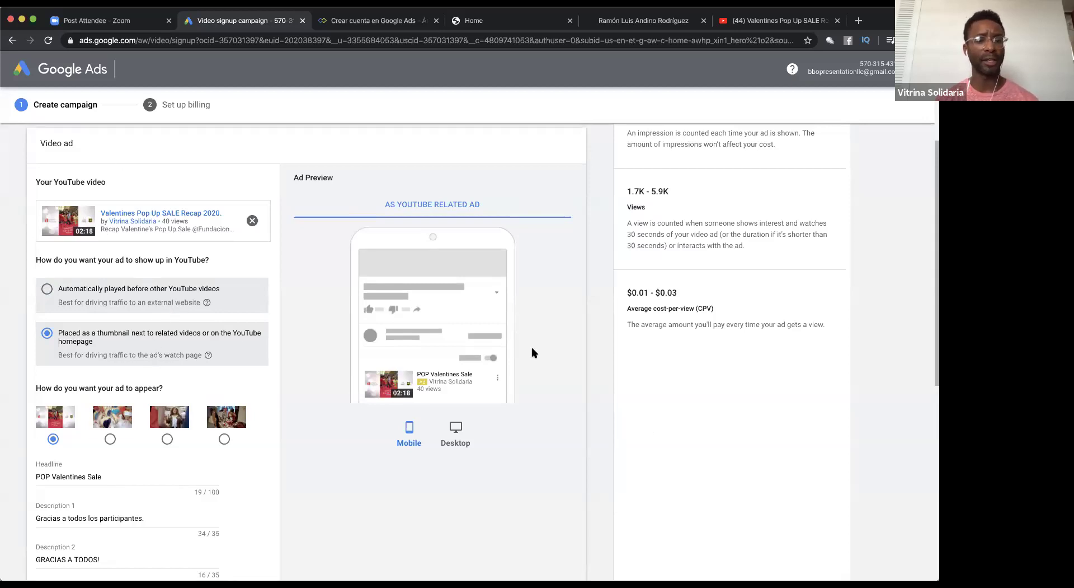
scroll(521, 358, up, 3)
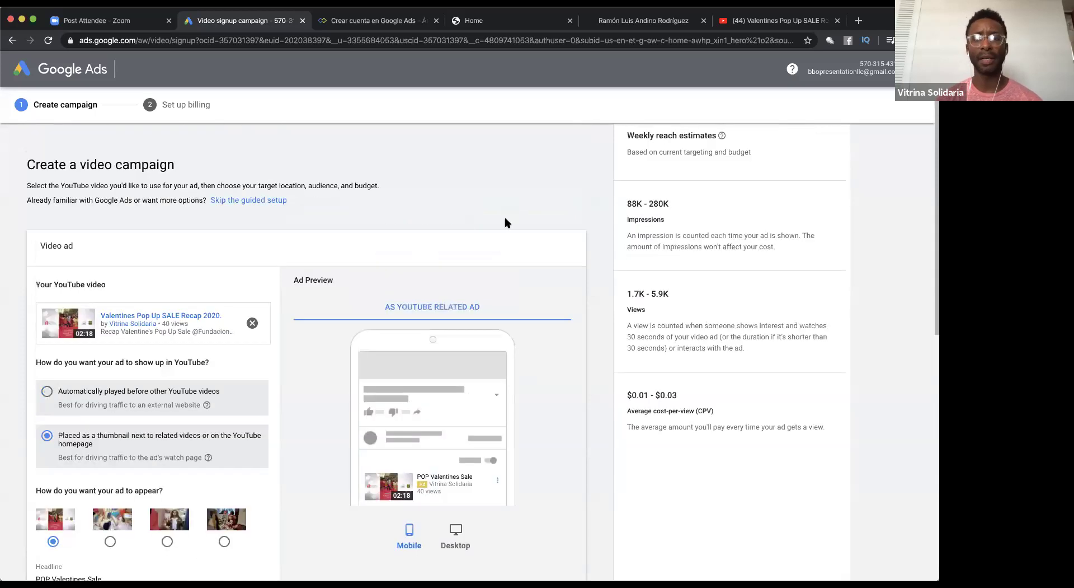
scroll(539, 370, down, 5)
scroll(541, 378, down, 5)
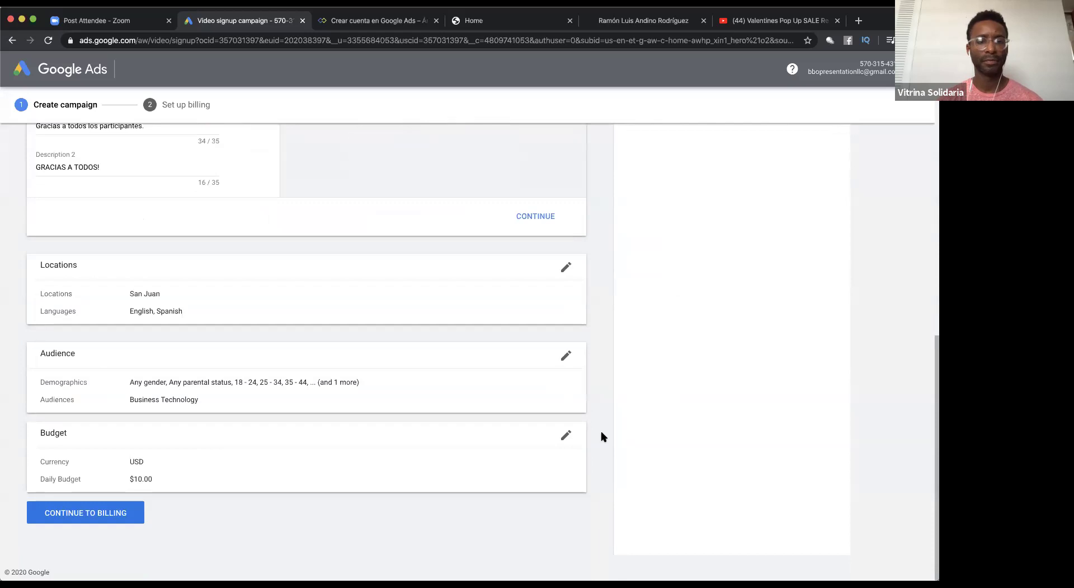
scroll(559, 235, up, 5)
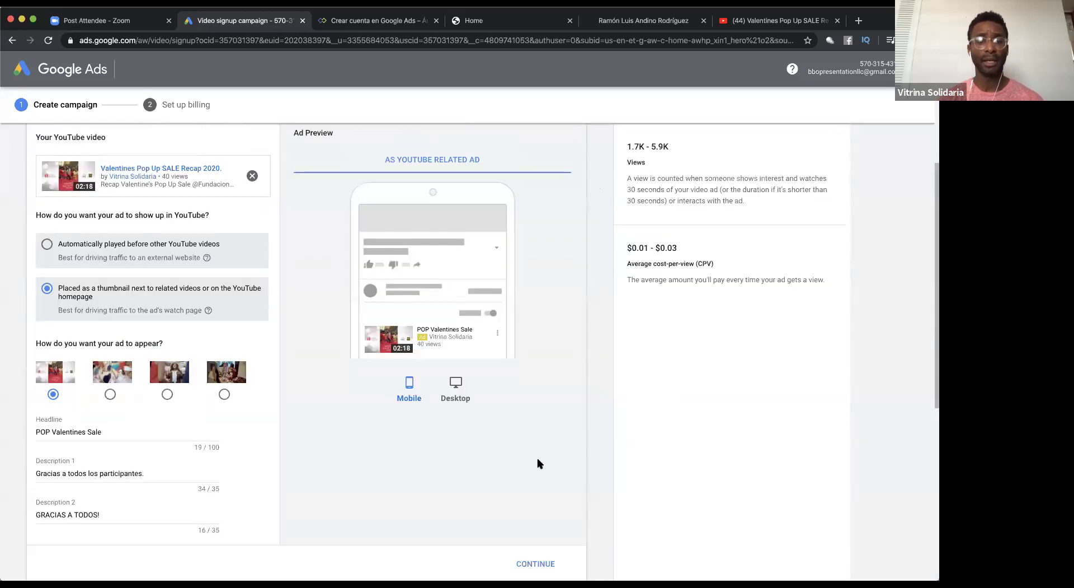
scroll(540, 463, down, 5)
click(73, 514)
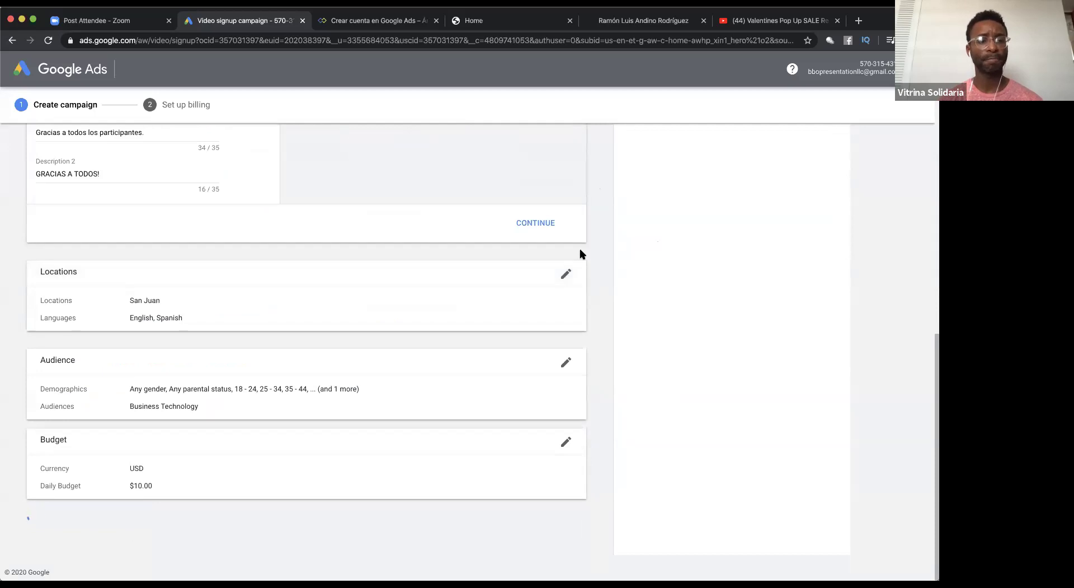
- Replace the ad's headline with "Recap pop sale" and continue to the Locations section
click(110, 428)
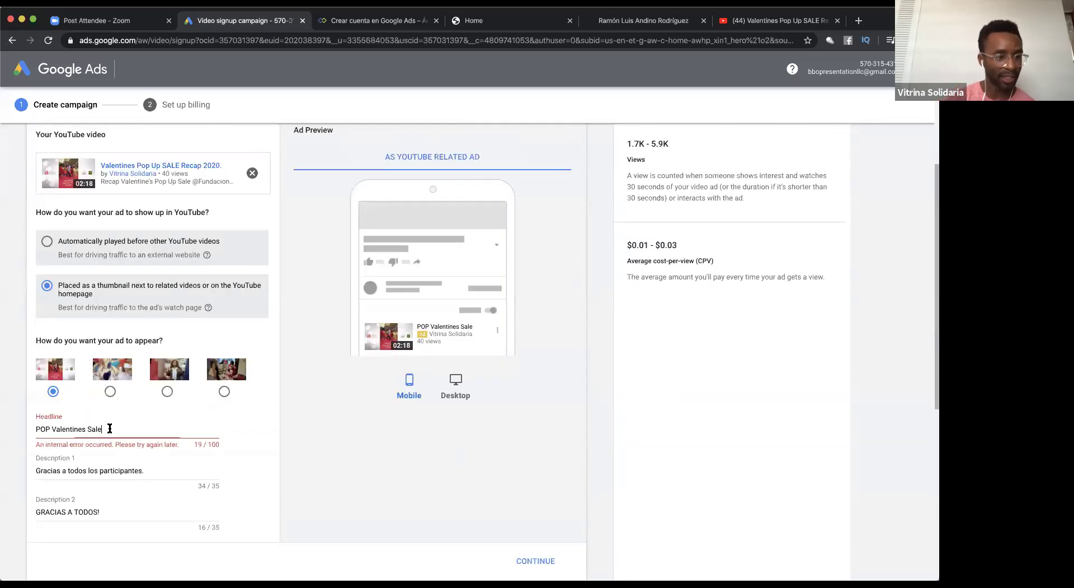
triple_click(116, 429)
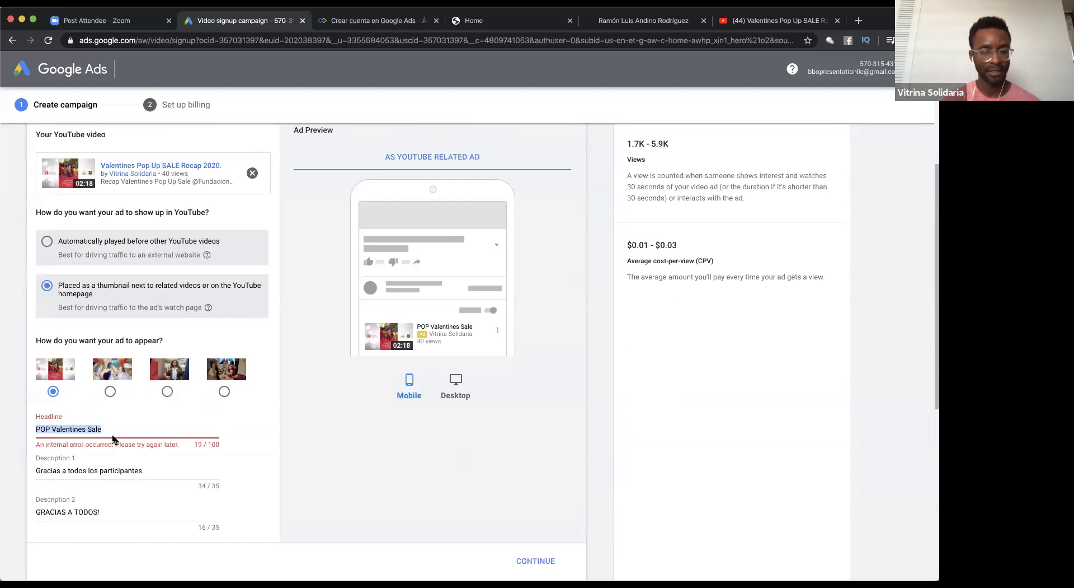
text(Recap pop sale)
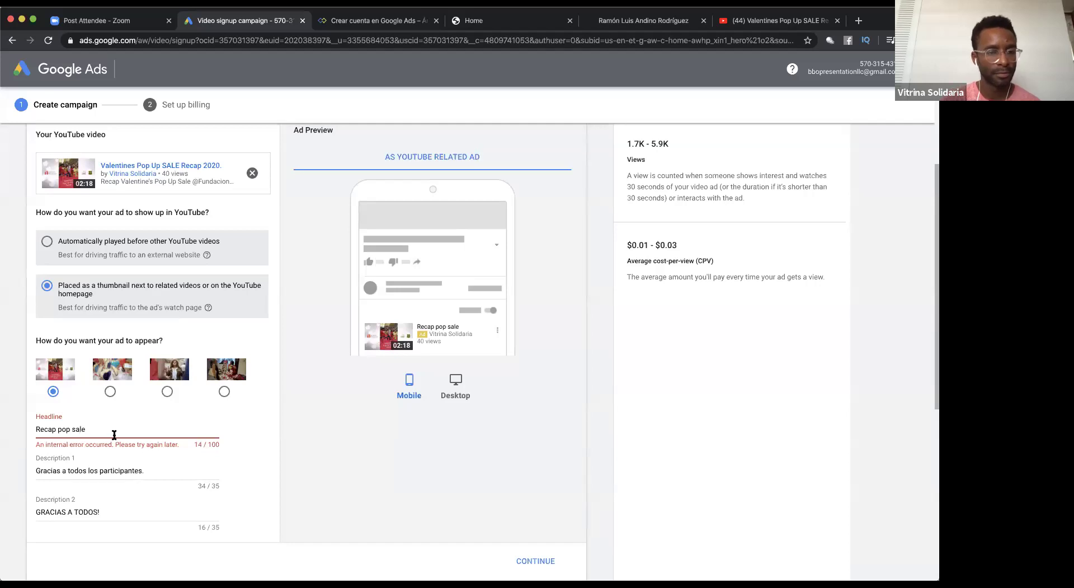
scroll(258, 445, down, 1)
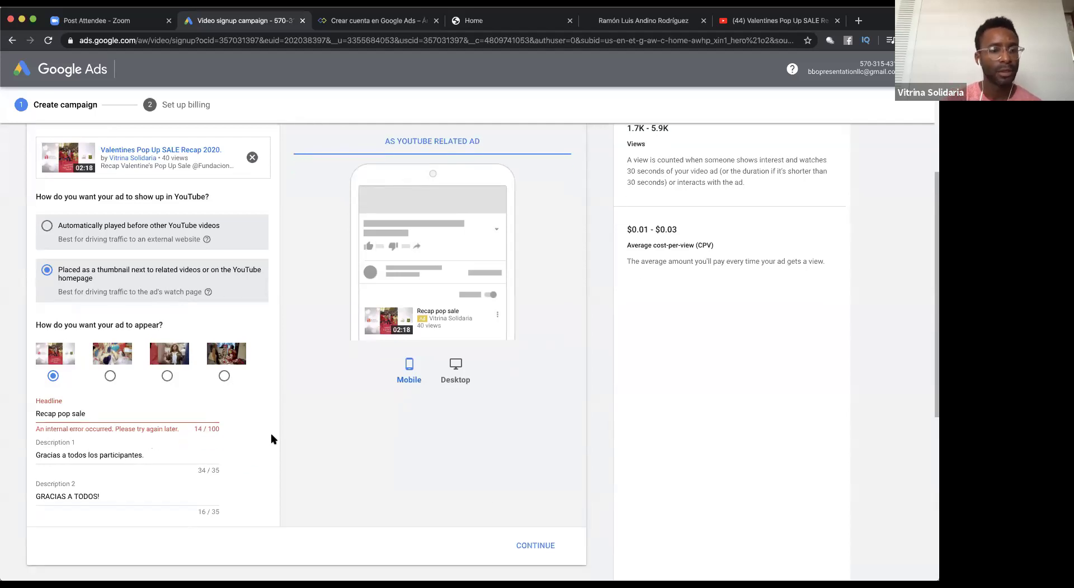
click(536, 545)
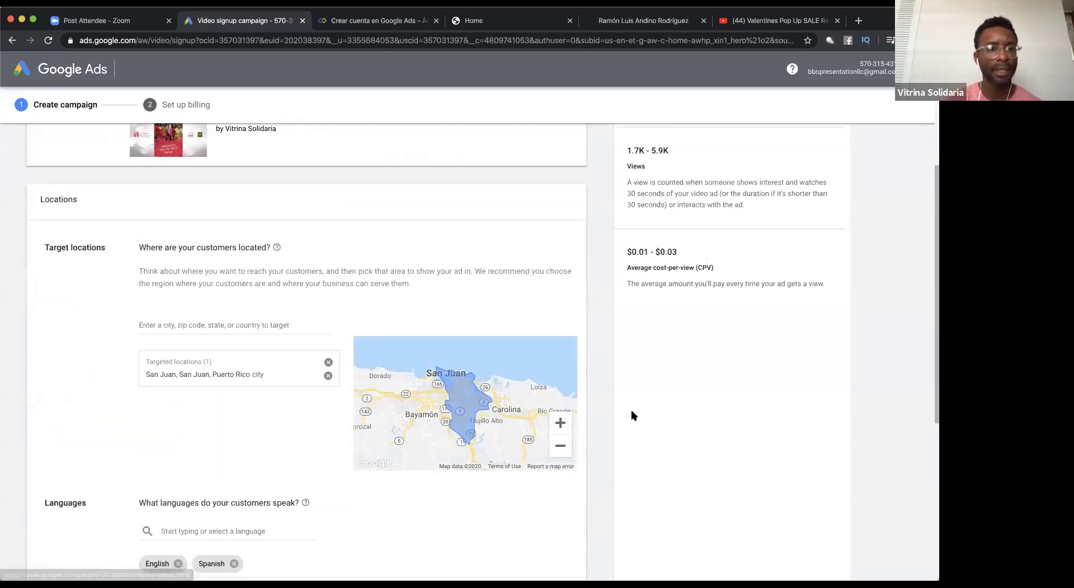
- Review the target location and customer languages, and continue to the Audience section
scroll(324, 262, down, 5)
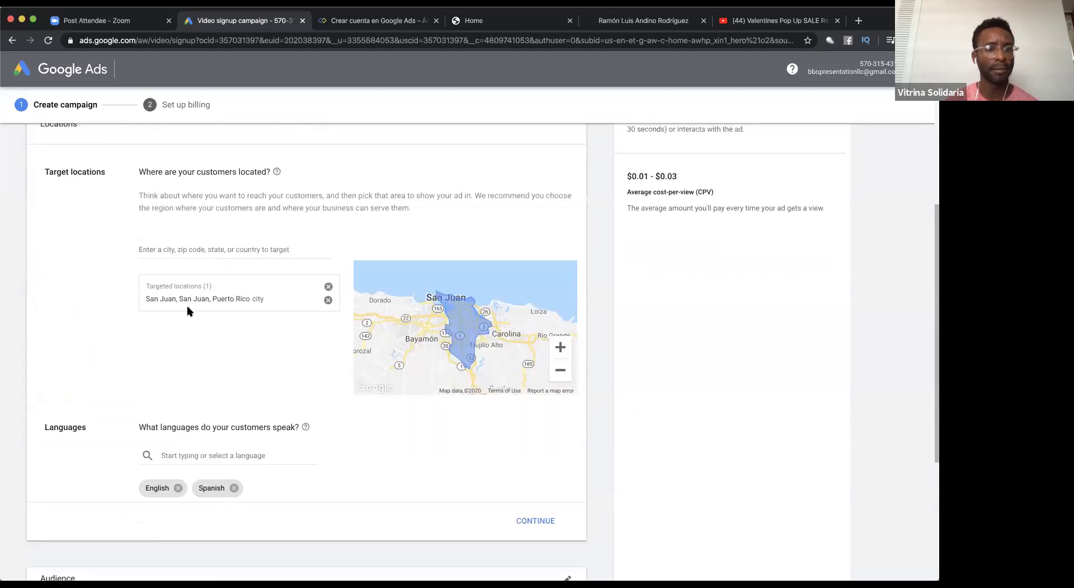
scroll(380, 319, down, 5)
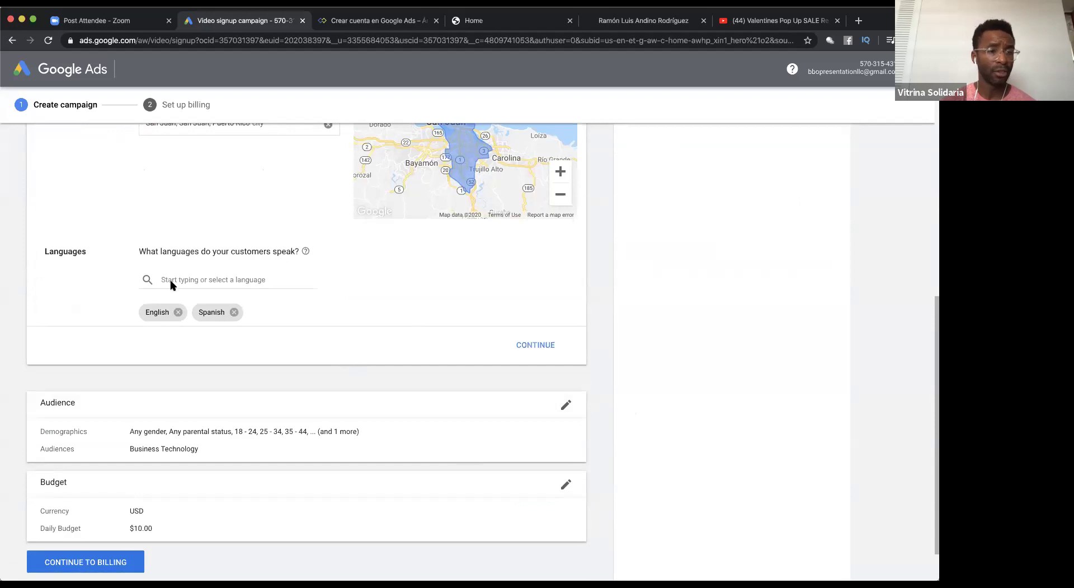
click(540, 342)
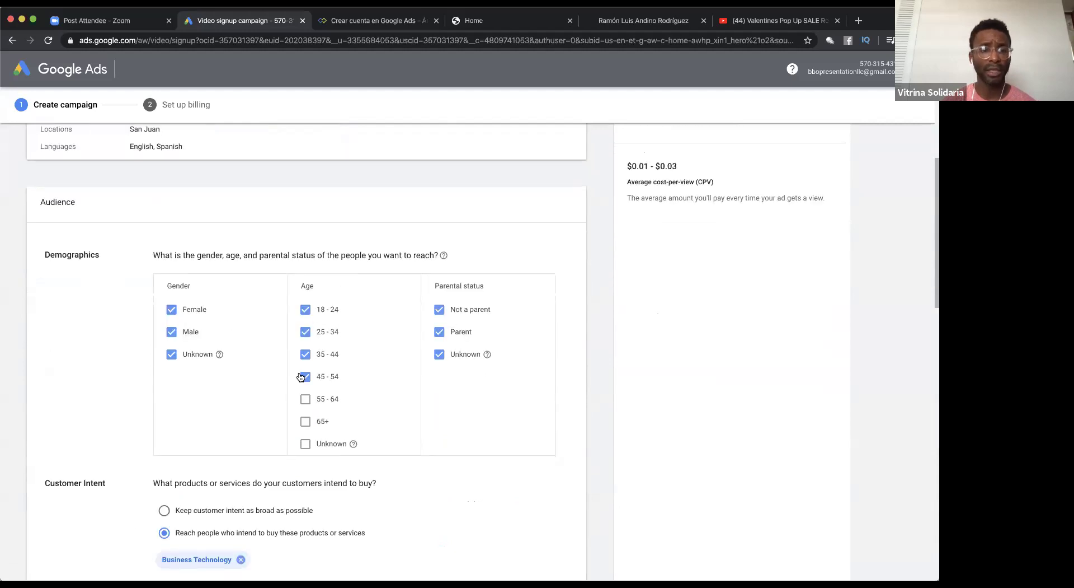
- Examine the audience's gender, age and parental status selections together with the customer intent categories, including Business Services
scroll(485, 429, down, 3)
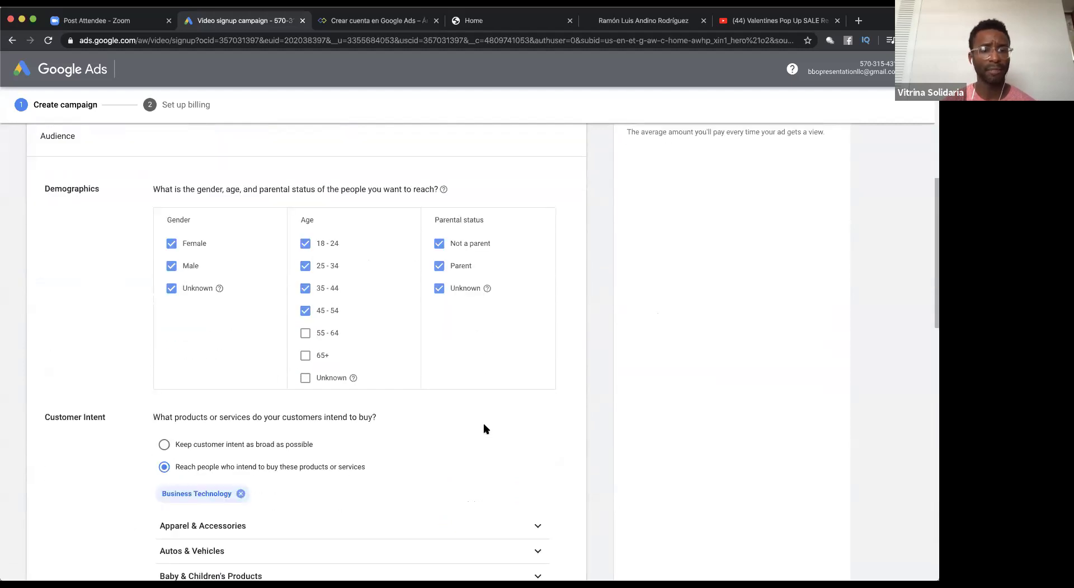
scroll(484, 372, down, 2)
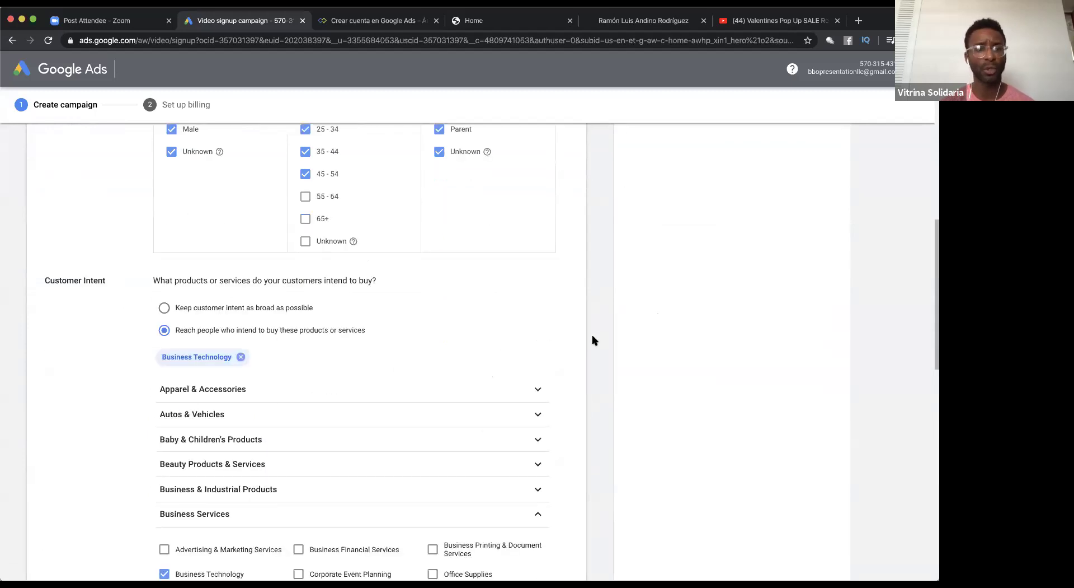
scroll(594, 339, down, 1)
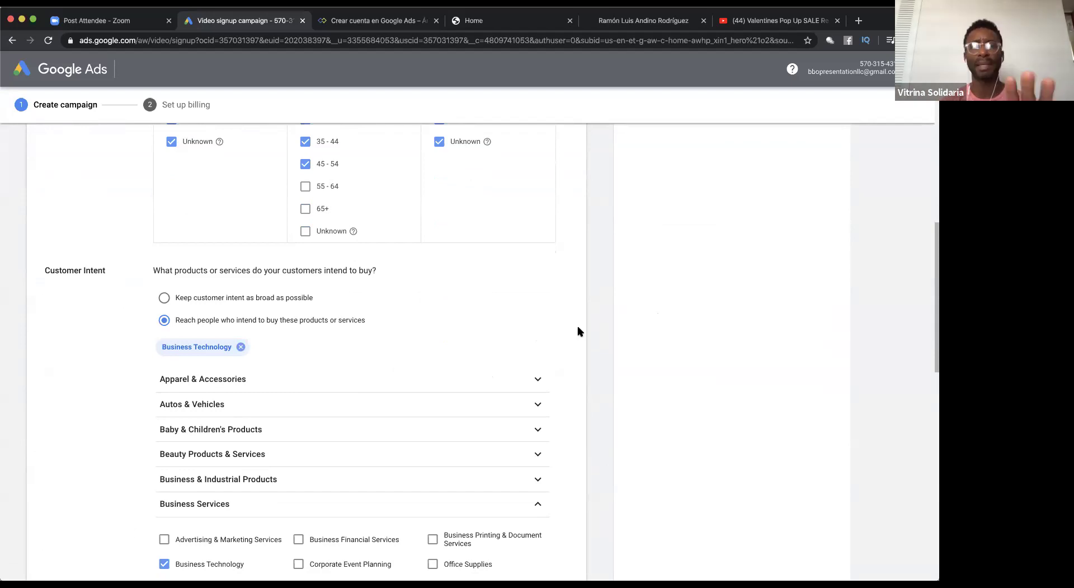
scroll(578, 333, up, 4)
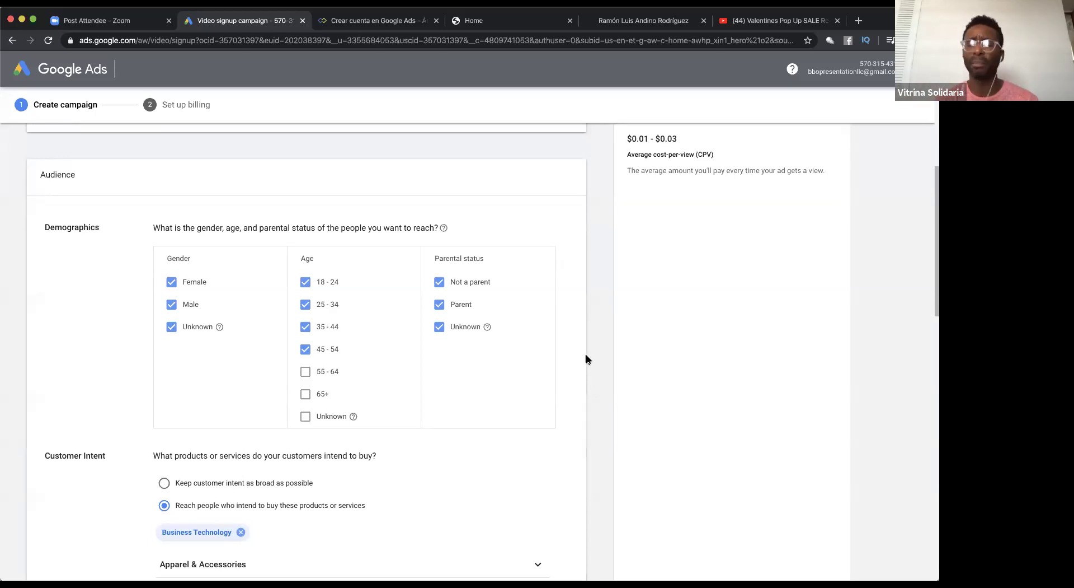
scroll(584, 358, down, 3)
scroll(585, 358, up, 2)
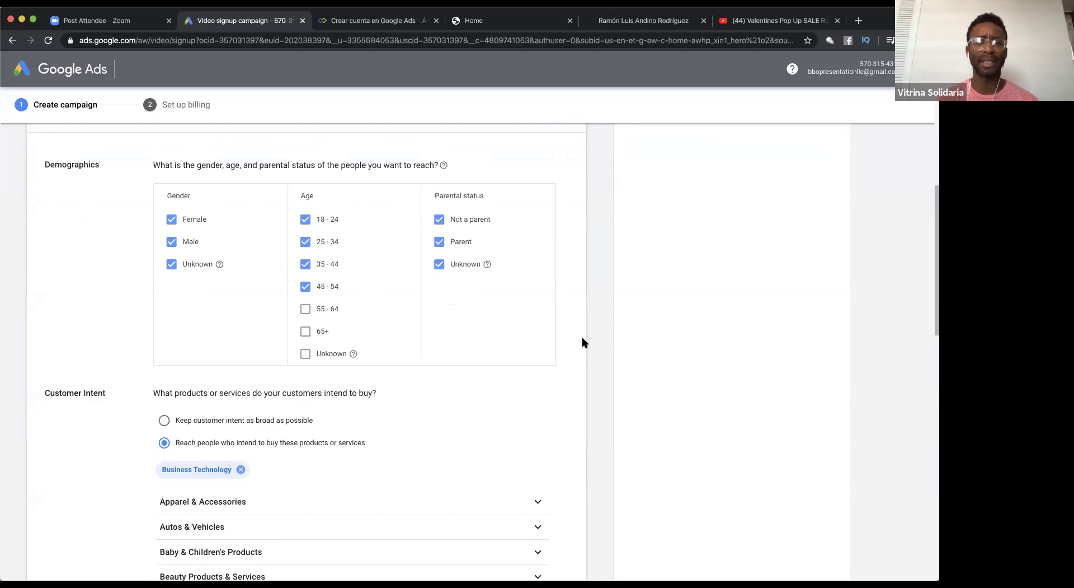
scroll(592, 344, down, 1)
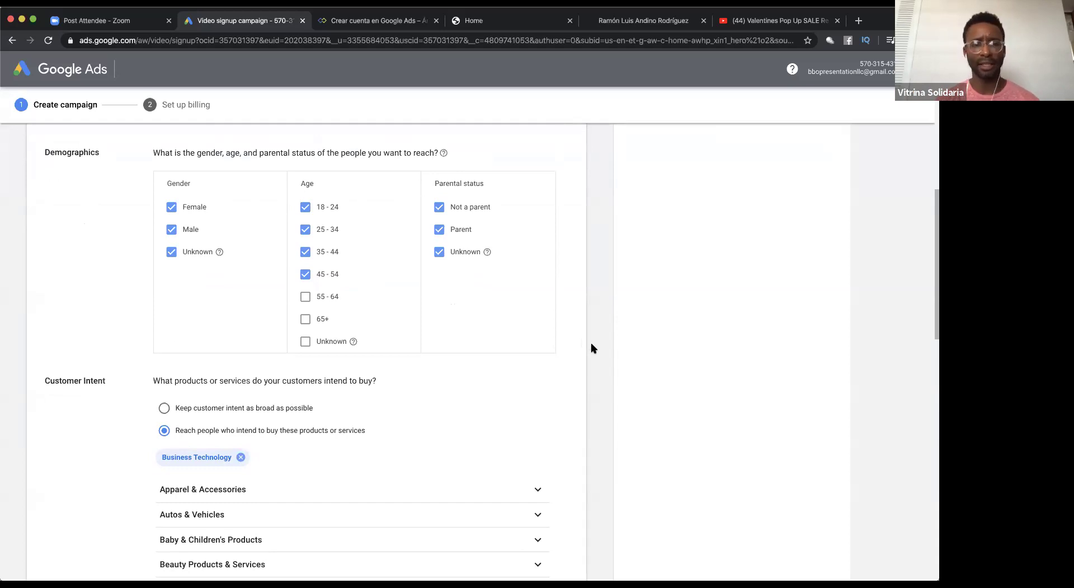
scroll(593, 348, down, 7)
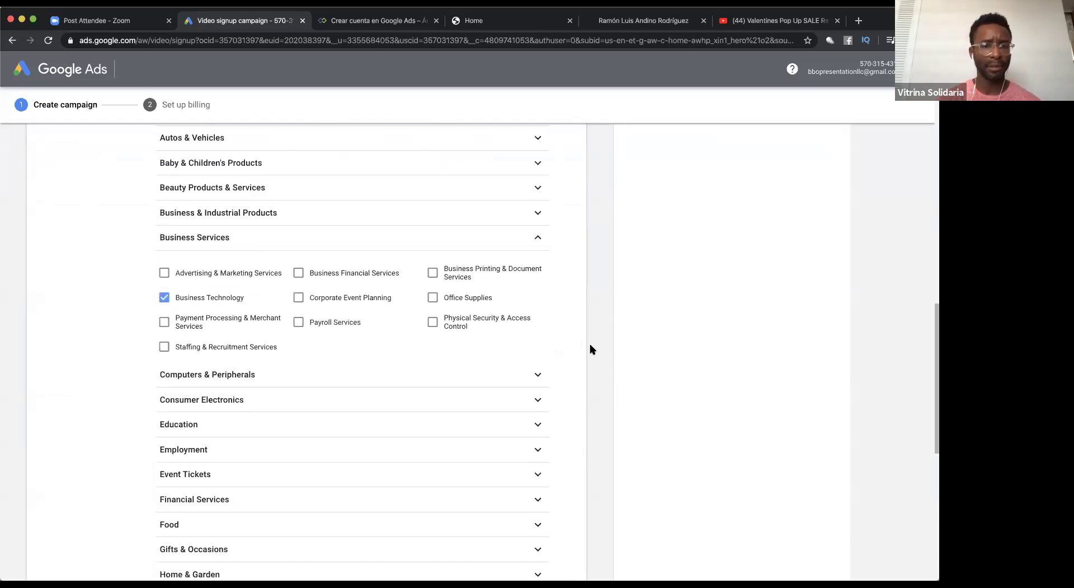
scroll(592, 349, up, 7)
scroll(161, 333, down, 3)
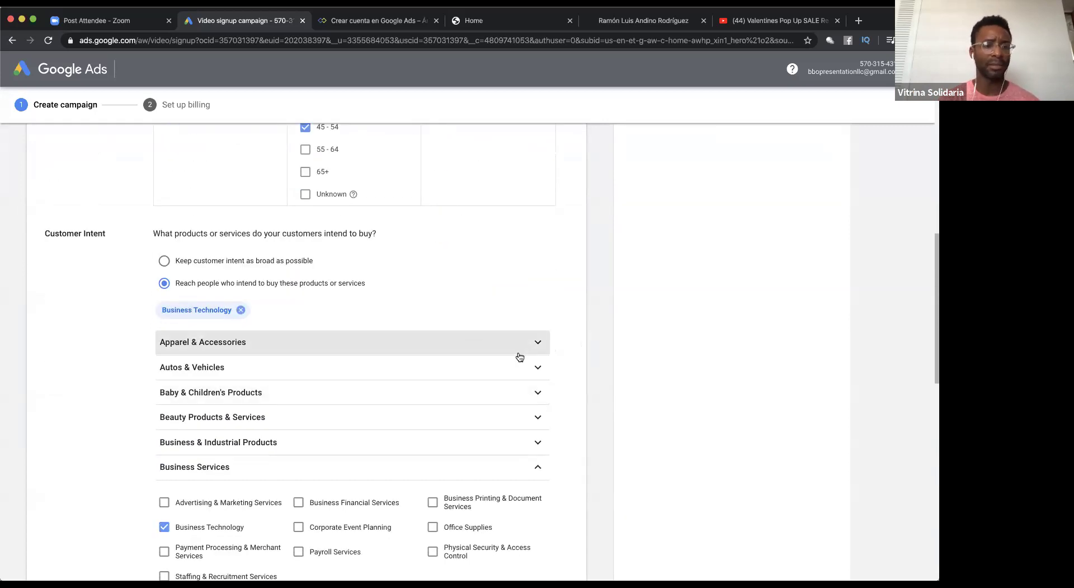
scroll(593, 411, down, 3)
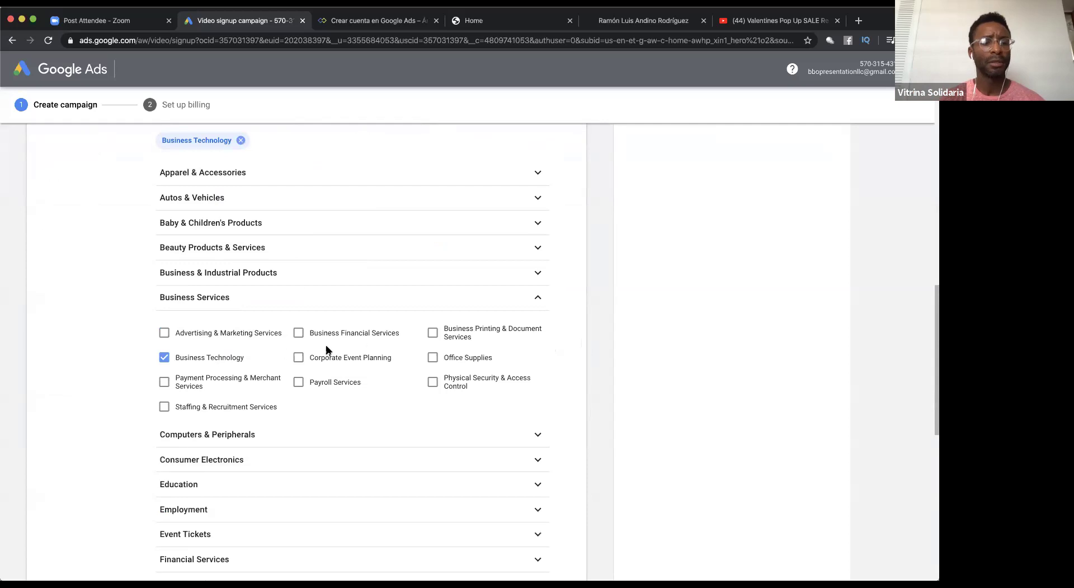
- Add Advertising & Marketing Services to the customer intent, collapse Business Services, and continue to the Budget section
click(164, 334)
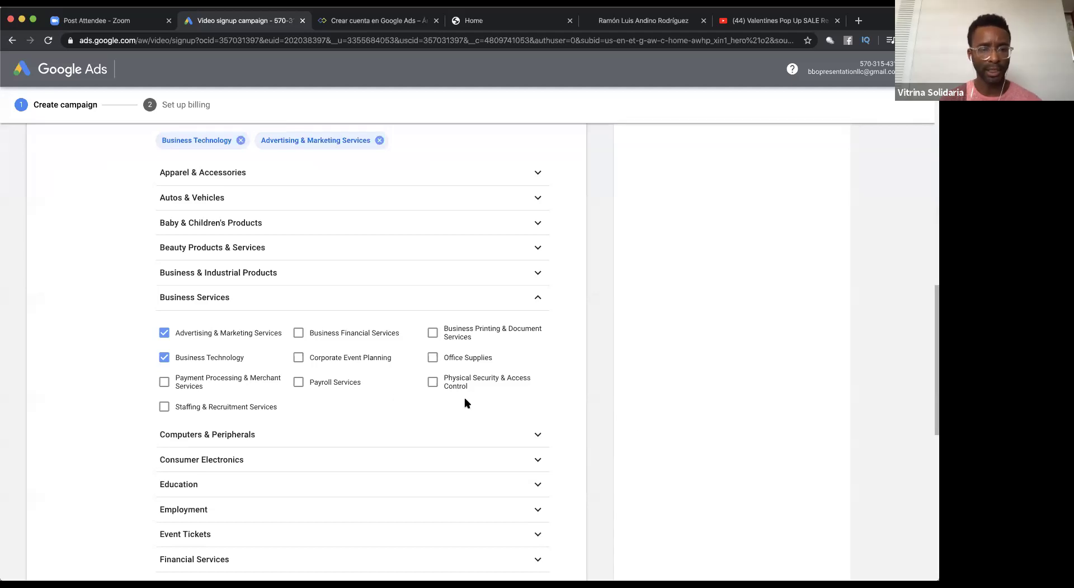
scroll(520, 325, down, 2)
click(536, 245)
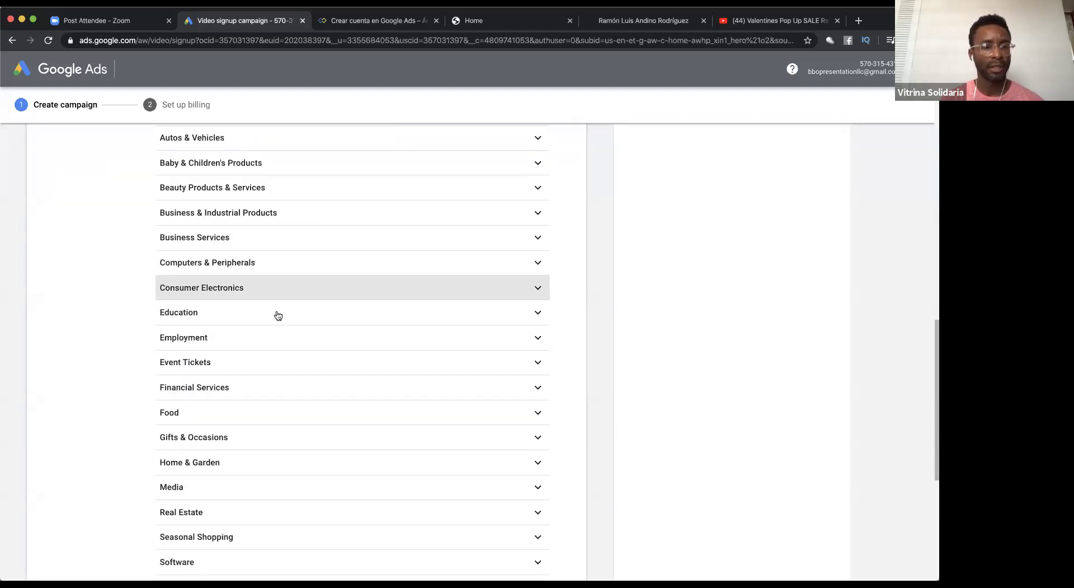
scroll(607, 292, up, 4)
scroll(583, 343, down, 8)
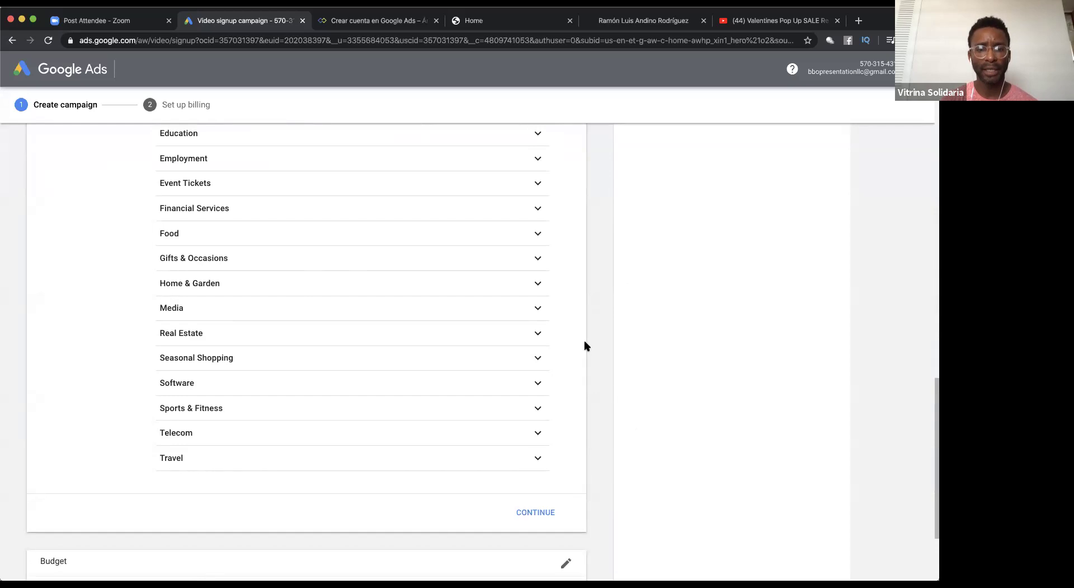
click(536, 422)
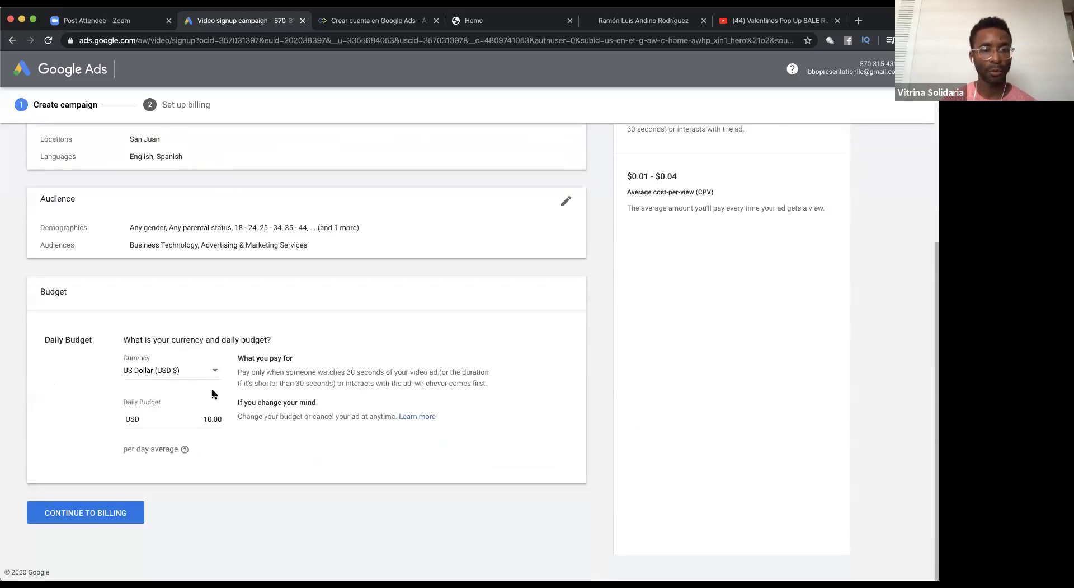
- Check the currency choices, keep US Dollar, and try to continue to billing
click(217, 374)
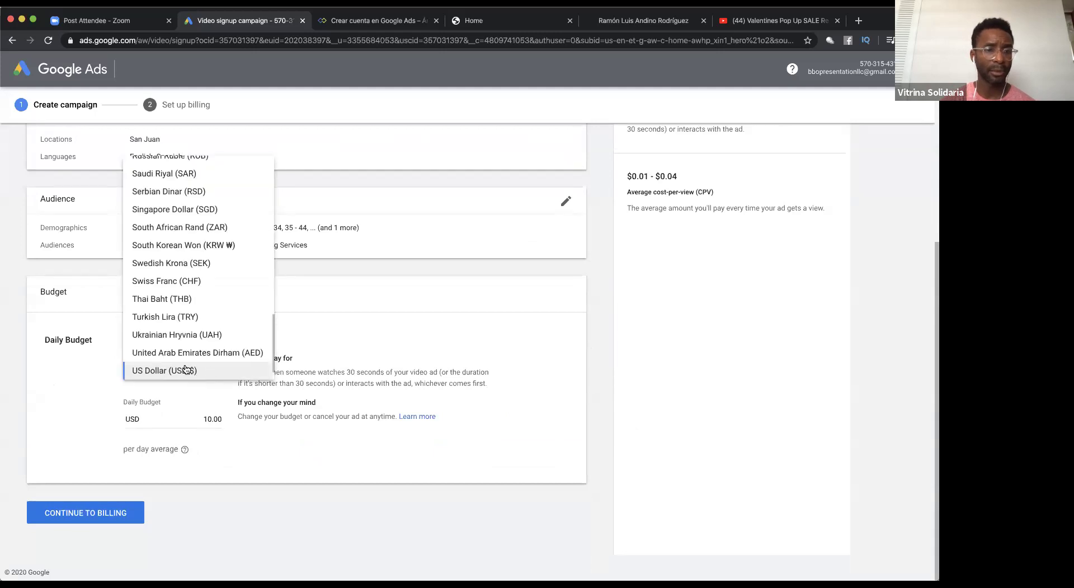
click(185, 369)
click(104, 518)
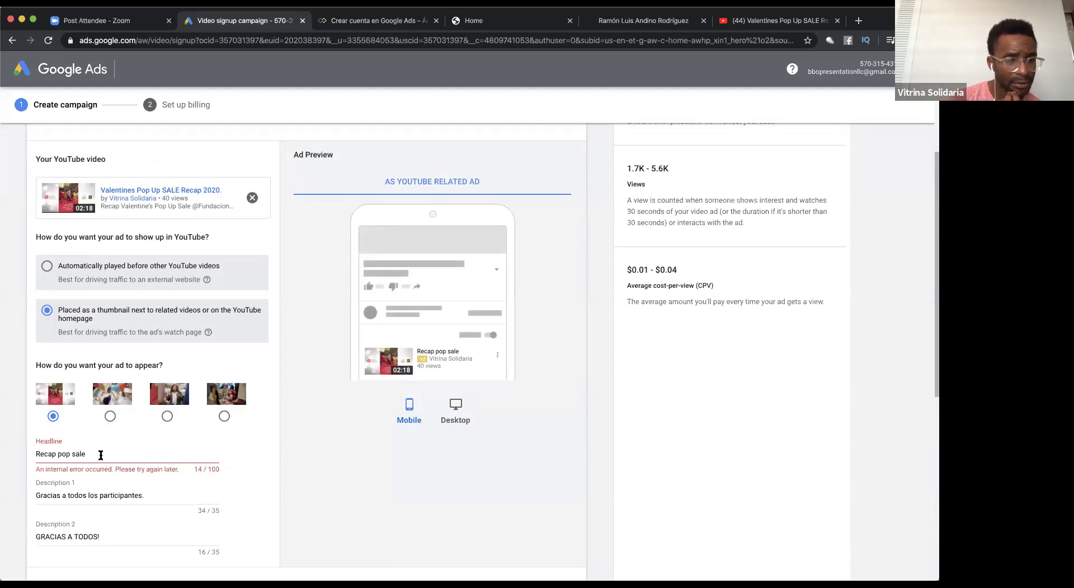
- Replace the ad's headline with "Vitrina Solidaria" and continue to the Locations section
click(101, 455)
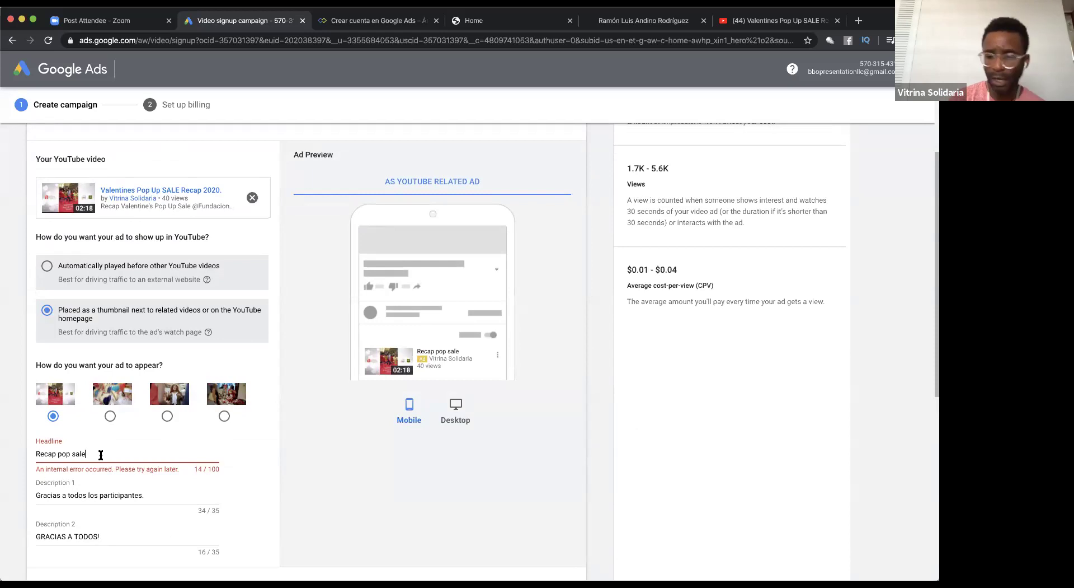
key(BackSpace)
key(BackSpace)
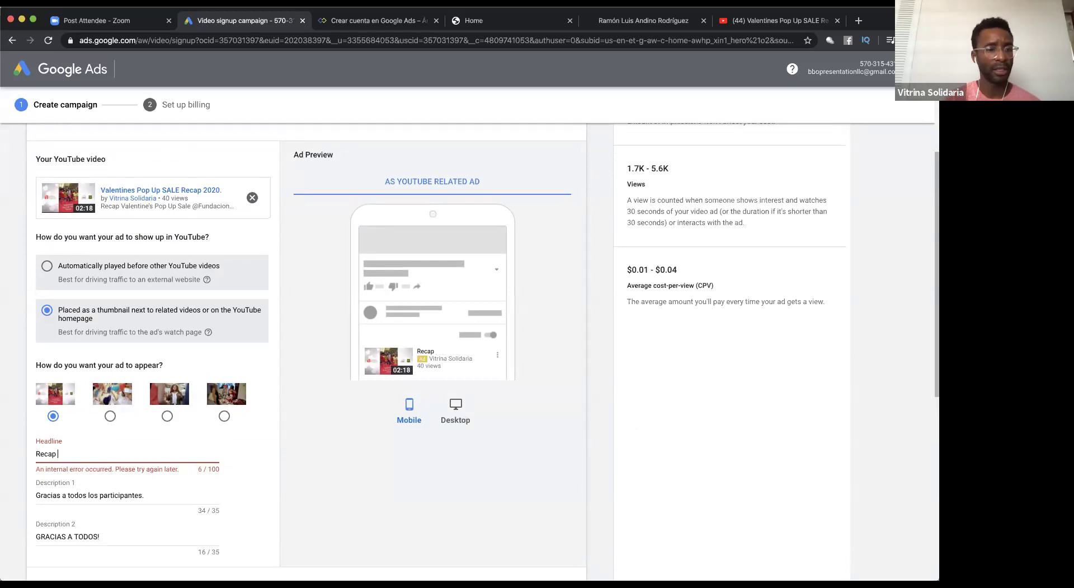
key(BackSpace)
key(BackSpace)
text(Vitrina S)
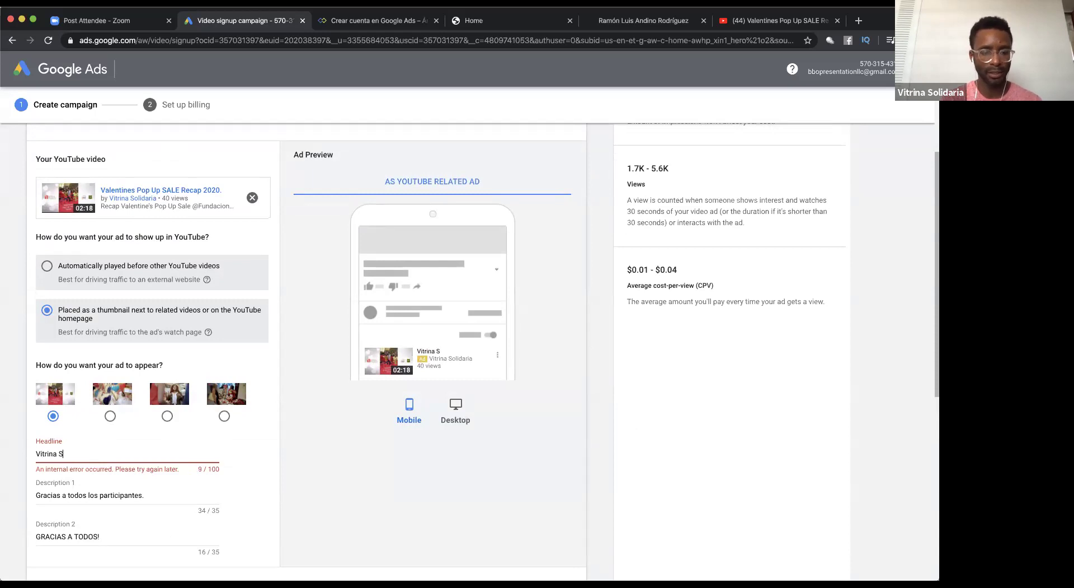
text(olidaria)
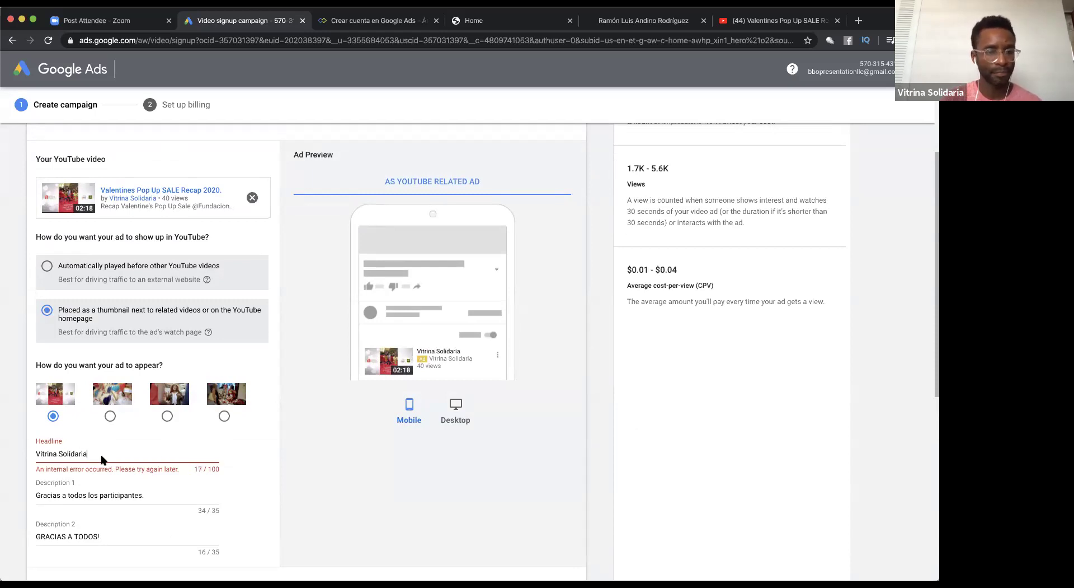
click(308, 499)
scroll(374, 452, down, 1)
click(537, 562)
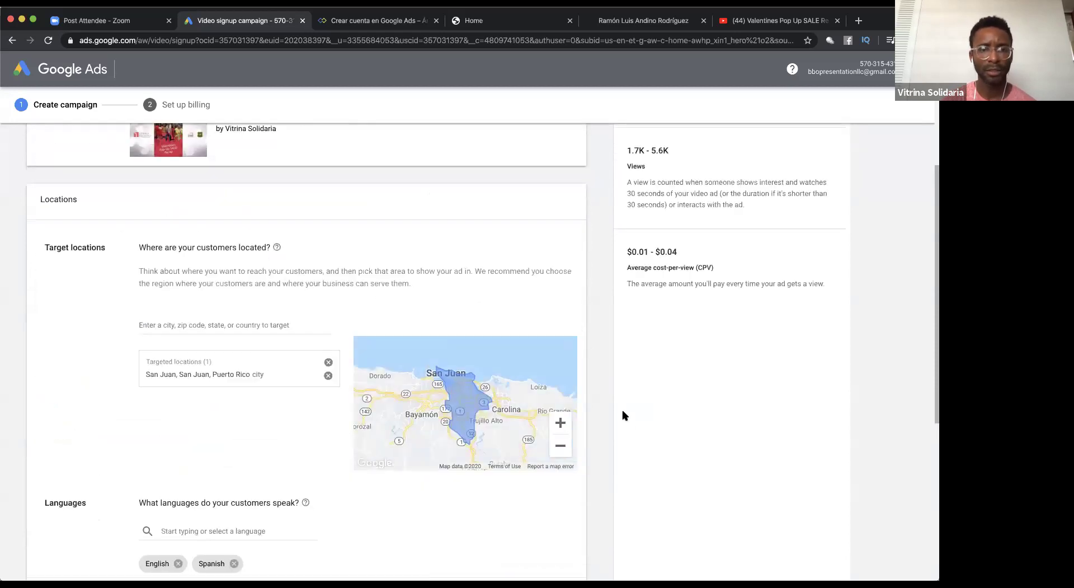
- Continue to the billing setup and expand the list of saved payment cards
scroll(623, 416, down, 5)
click(134, 509)
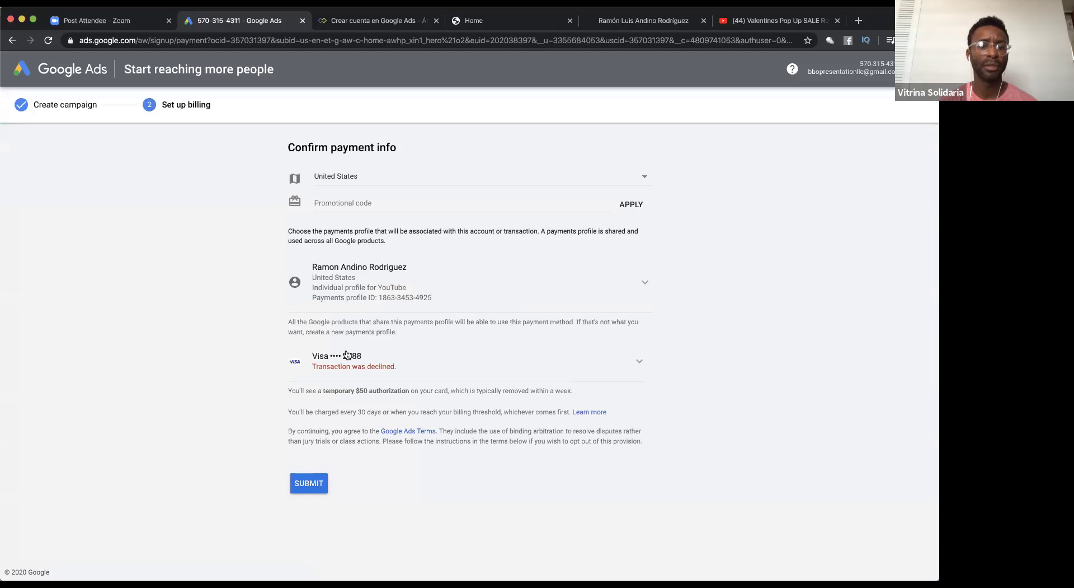
click(642, 364)
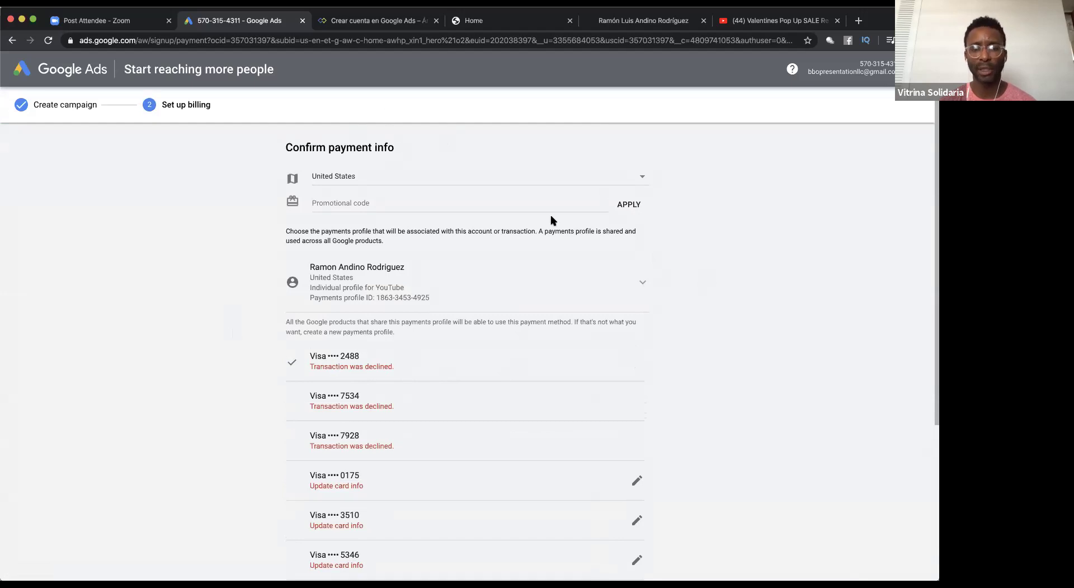
- Collapse the saved cards list, check the billing country choices keeping United States, and place the cursor in the promotional code field
click(294, 361)
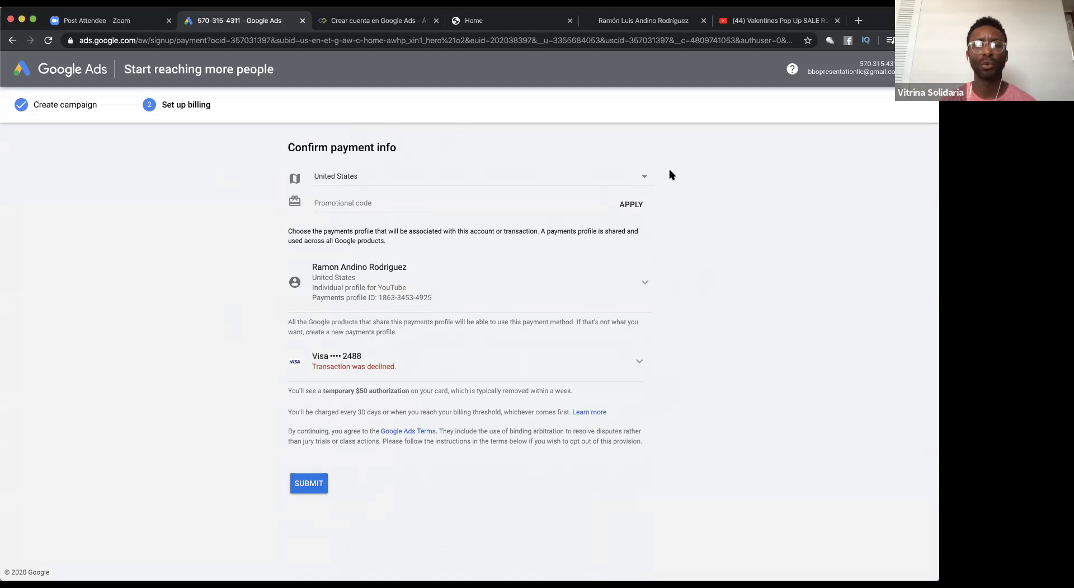
click(644, 176)
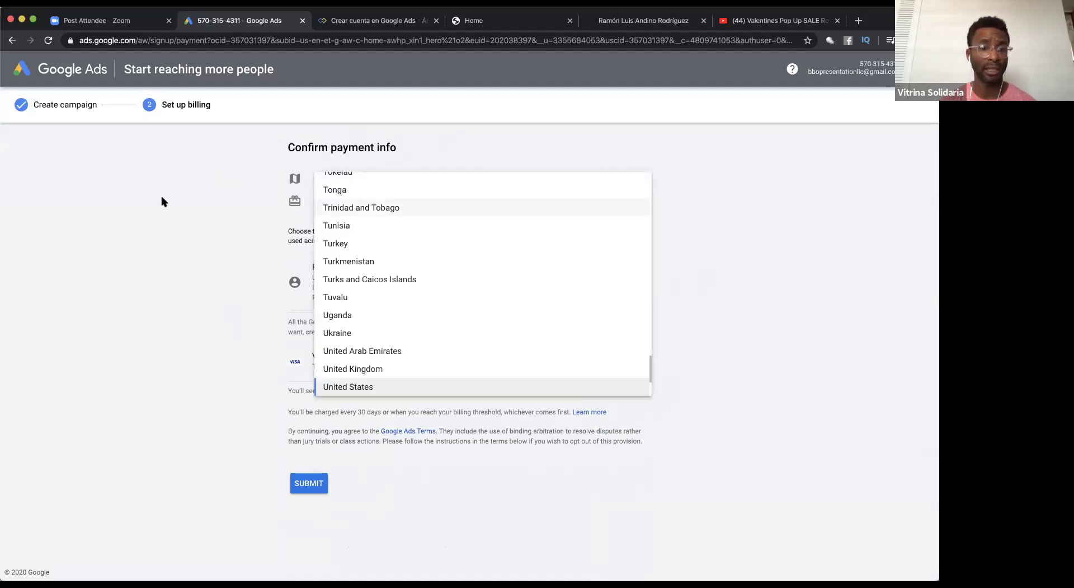
click(144, 201)
click(327, 203)
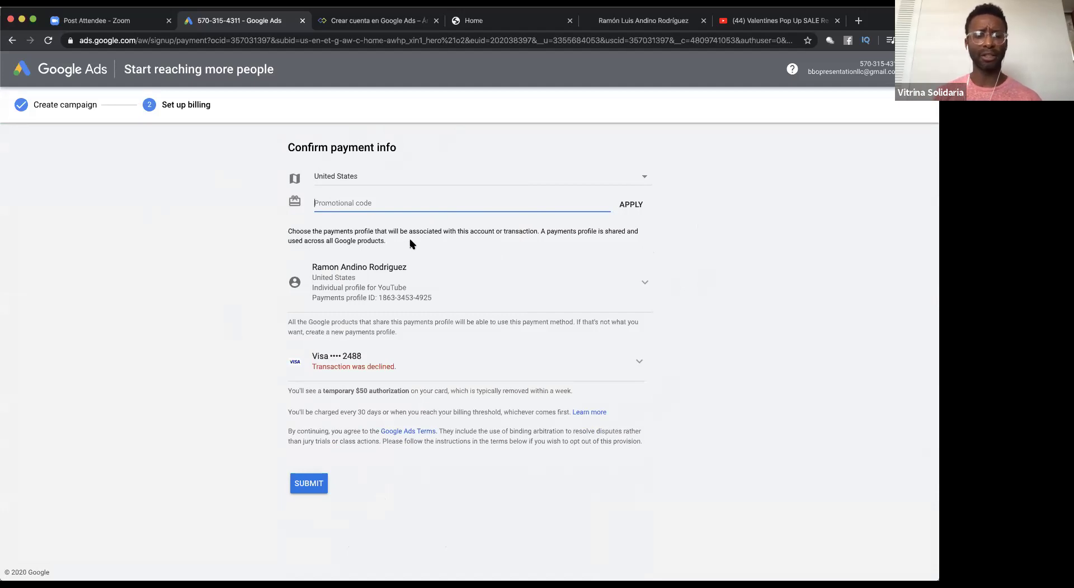
- Expand the payment methods and choose to add a credit or debit card, showing its entry form
click(636, 361)
scroll(506, 397, down, 4)
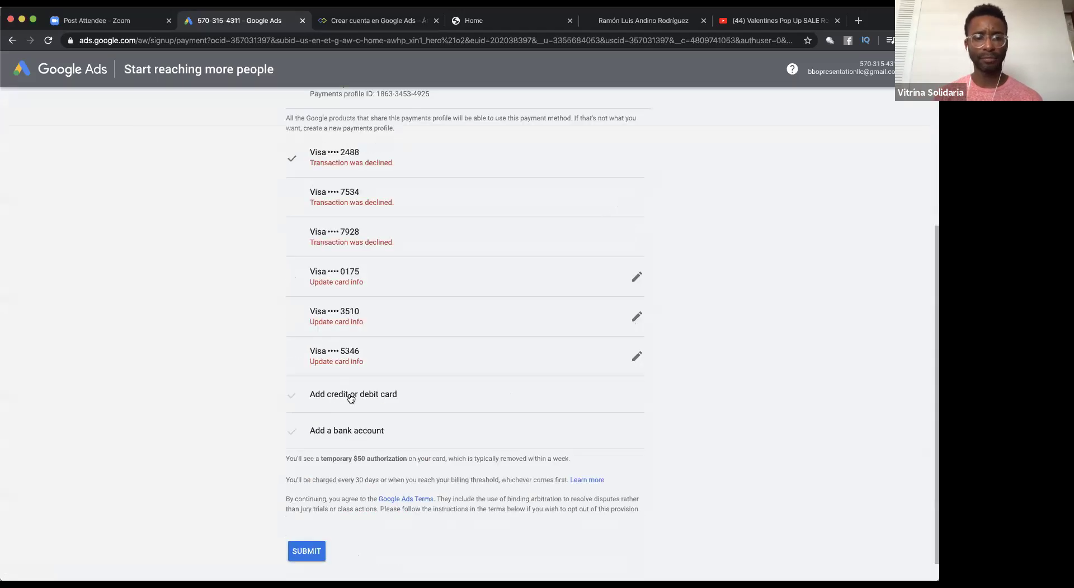
click(331, 394)
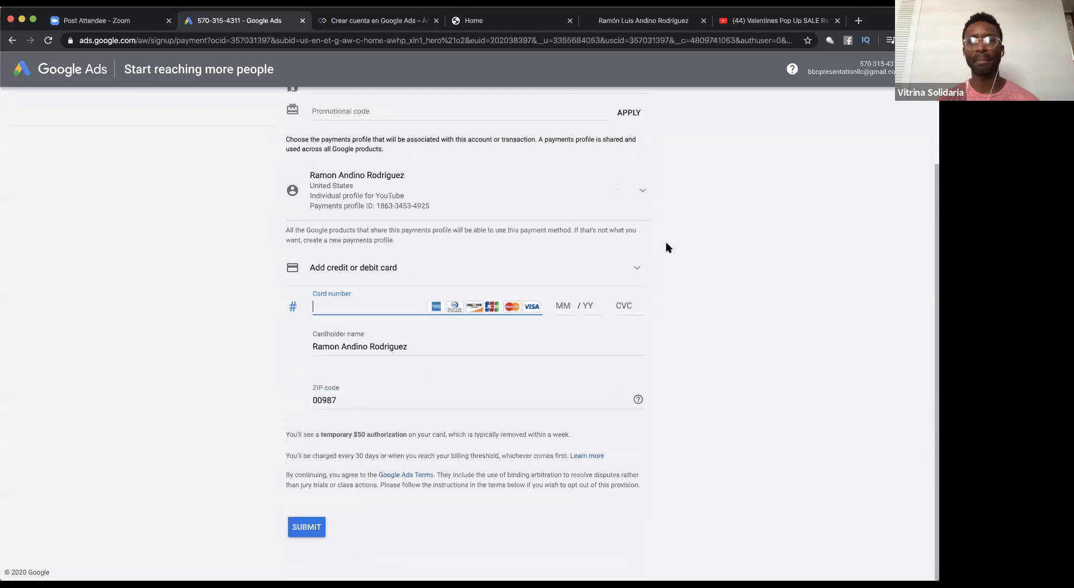
scroll(276, 203, up, 3)
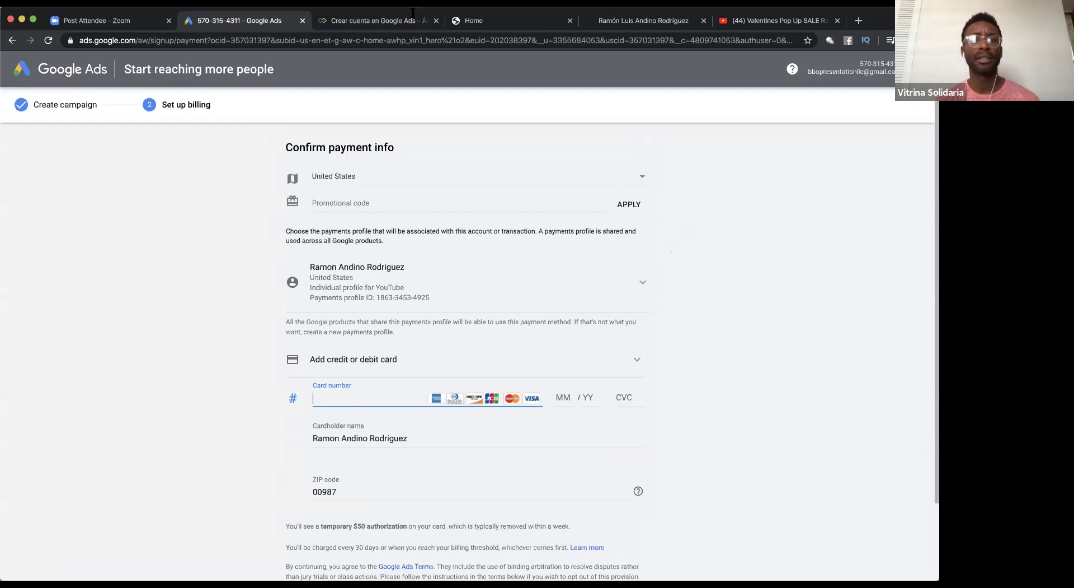
- Switch to the Vitrina Solidaria Google Ads account and open its campaign overview
click(839, 72)
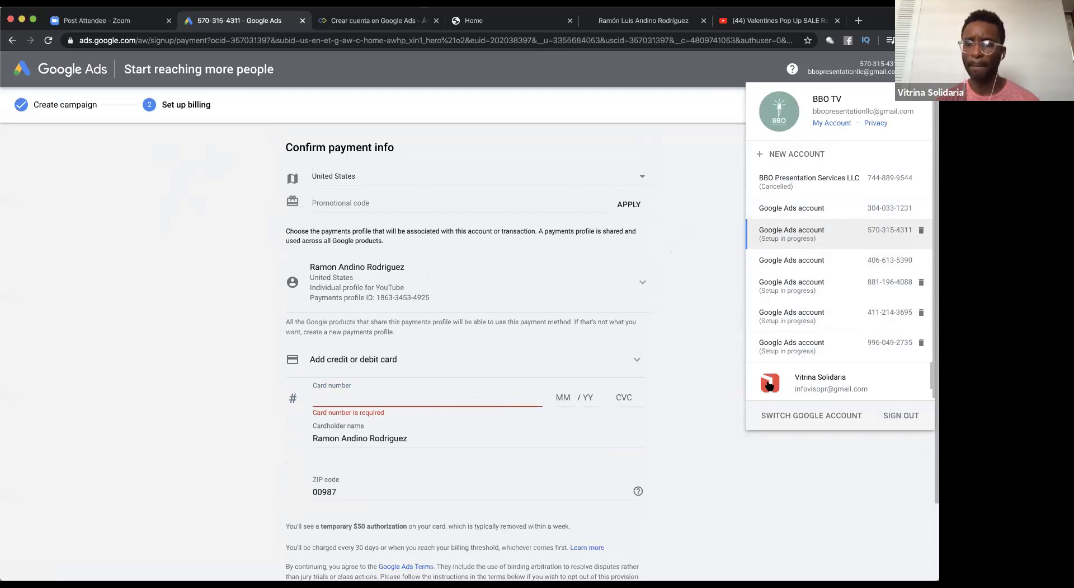
click(620, 130)
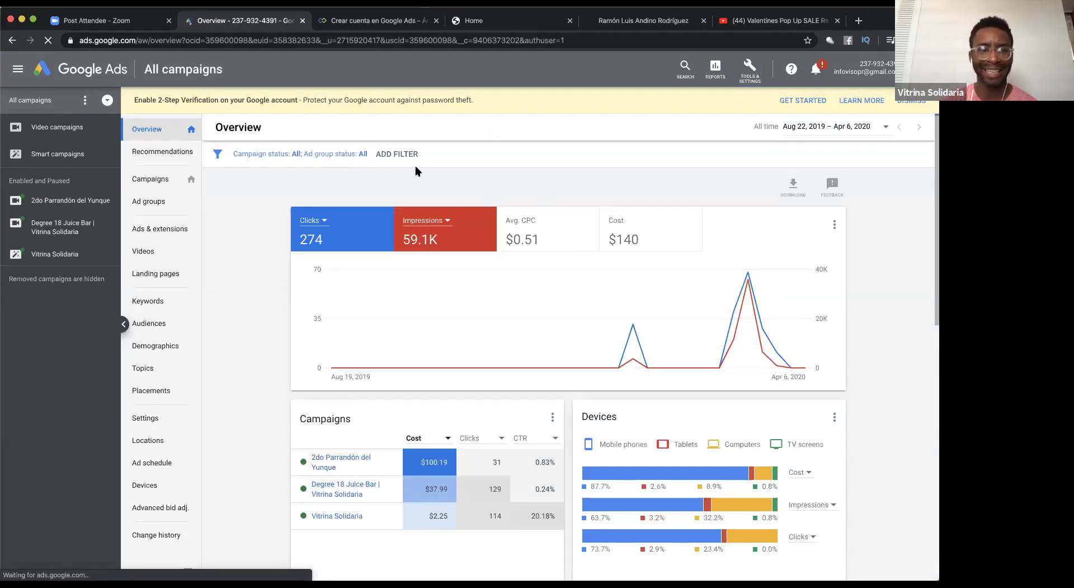
- Examine the all-campaigns overview, including the available filters, campaign costs, devices, demographics and networks
click(685, 65)
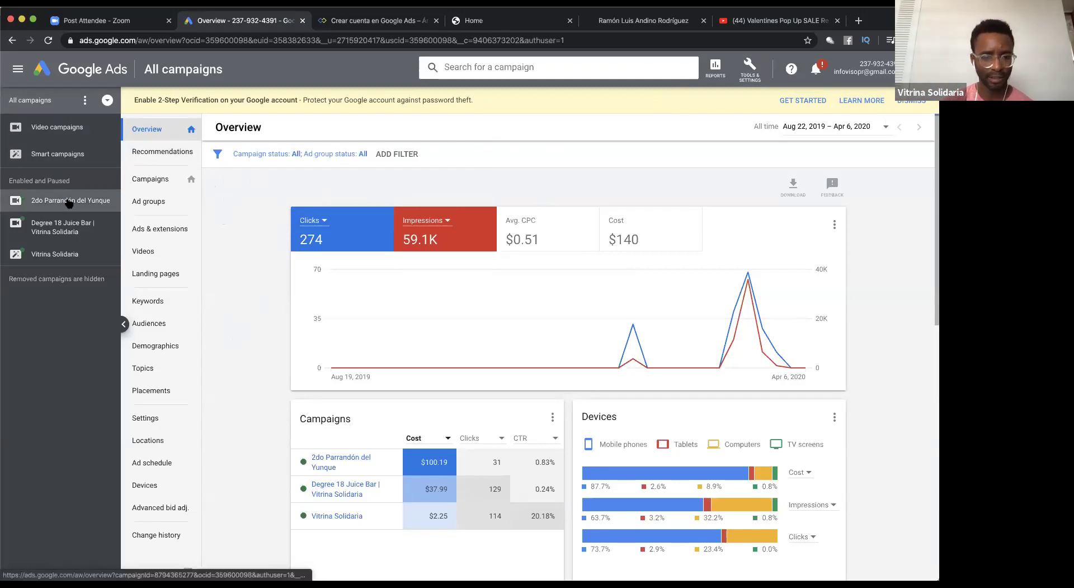
mouse_move(314, 475)
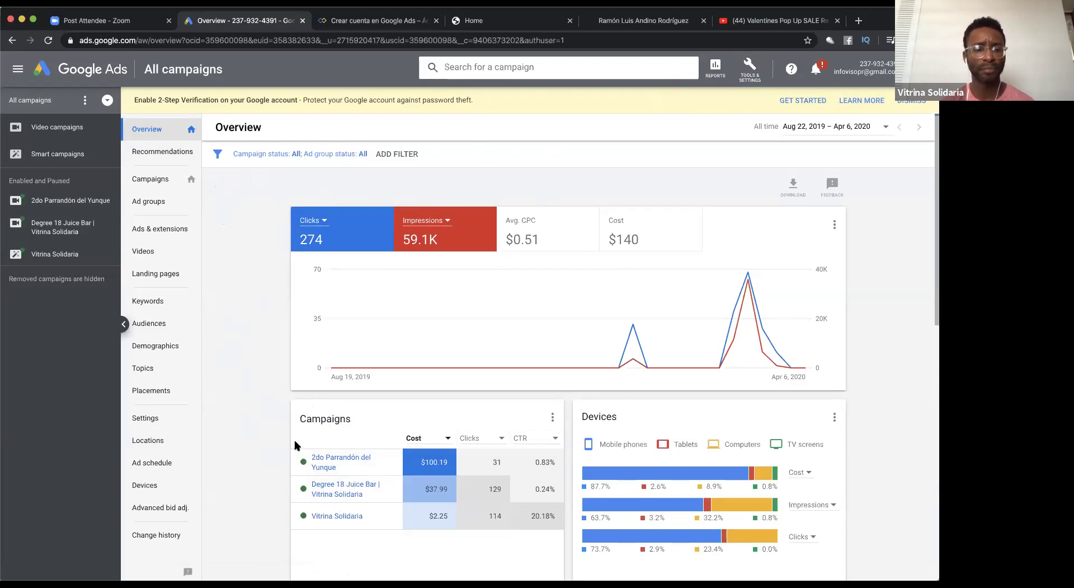
click(398, 155)
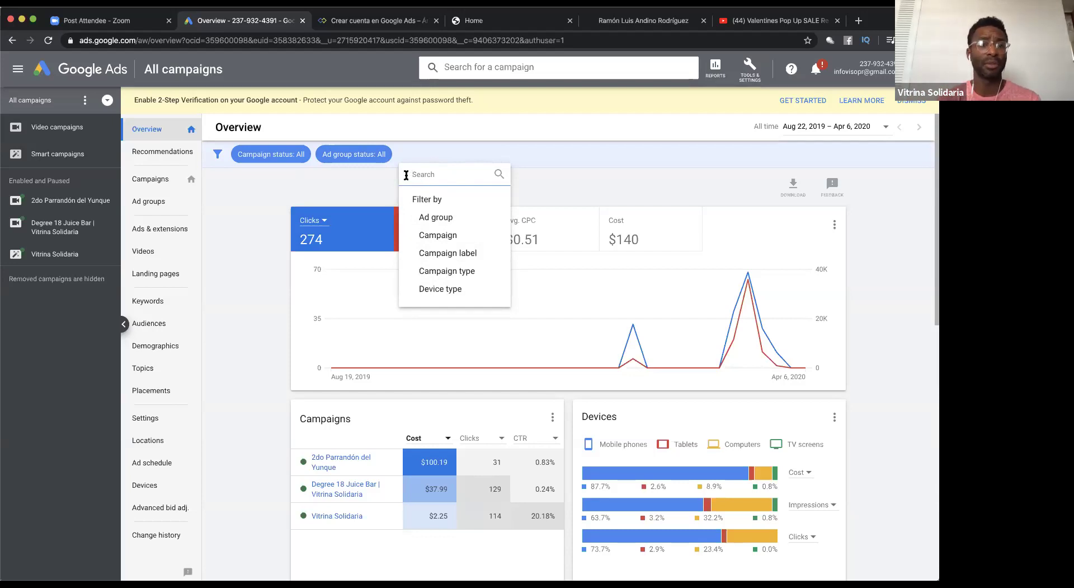
click(244, 272)
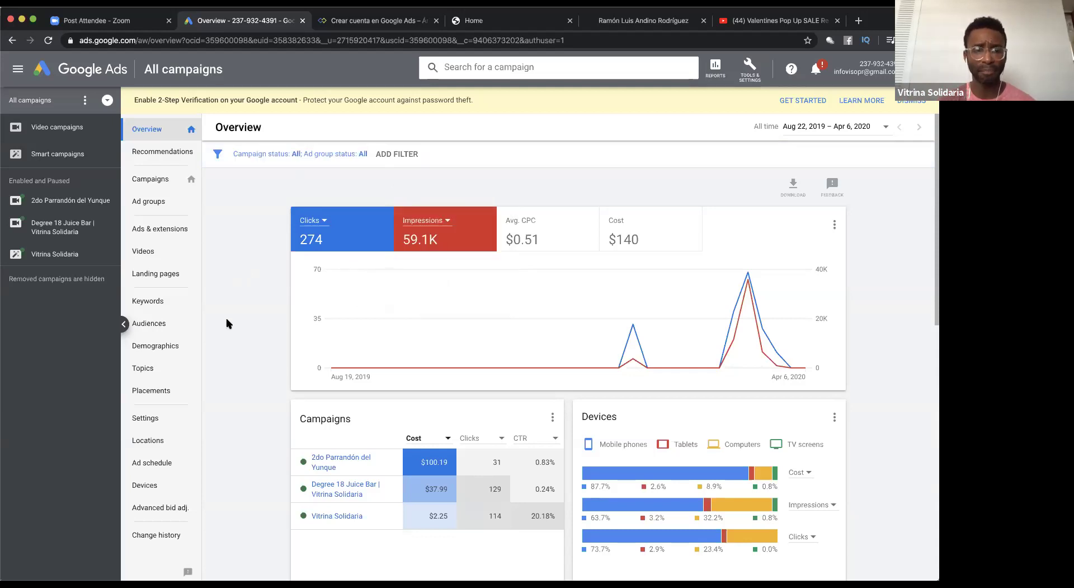
scroll(226, 321, down, 2)
scroll(227, 323, down, 4)
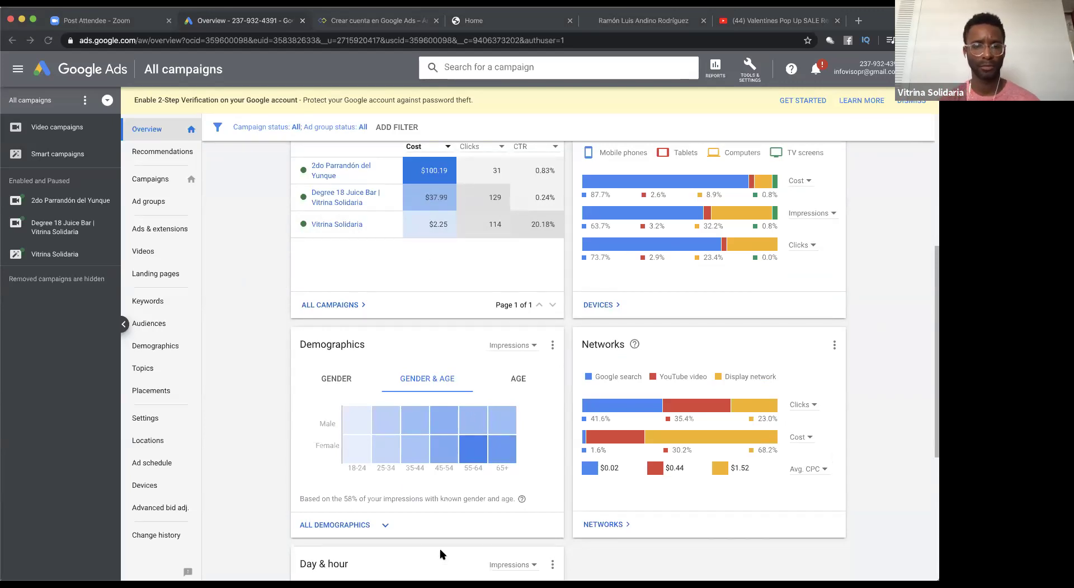
scroll(207, 304, up, 1)
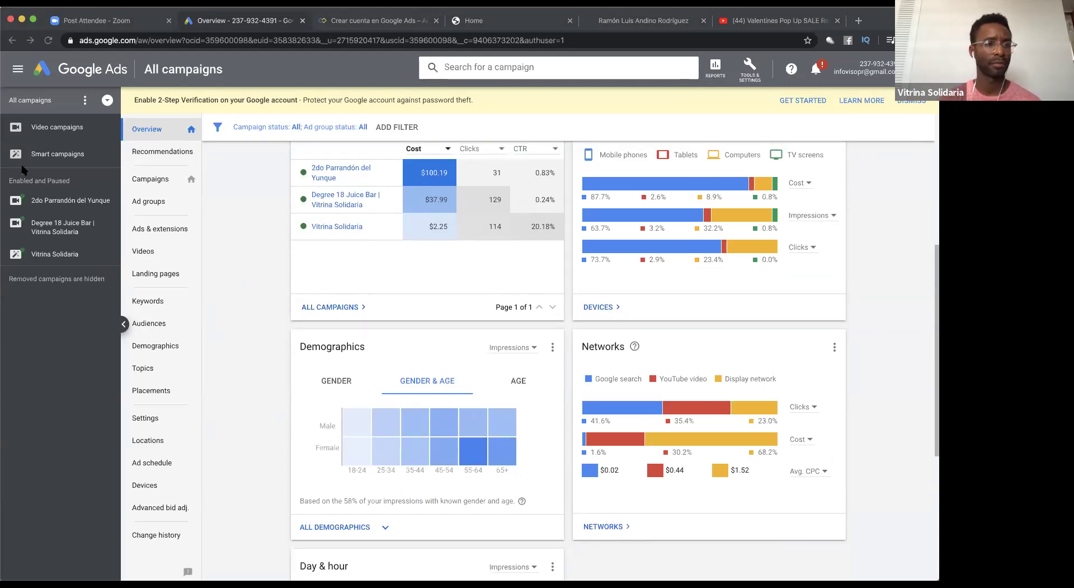
- Open the "2do Parrandón del Yunque" campaign and examine its impressions, views, audience retention and device breakdown
click(70, 202)
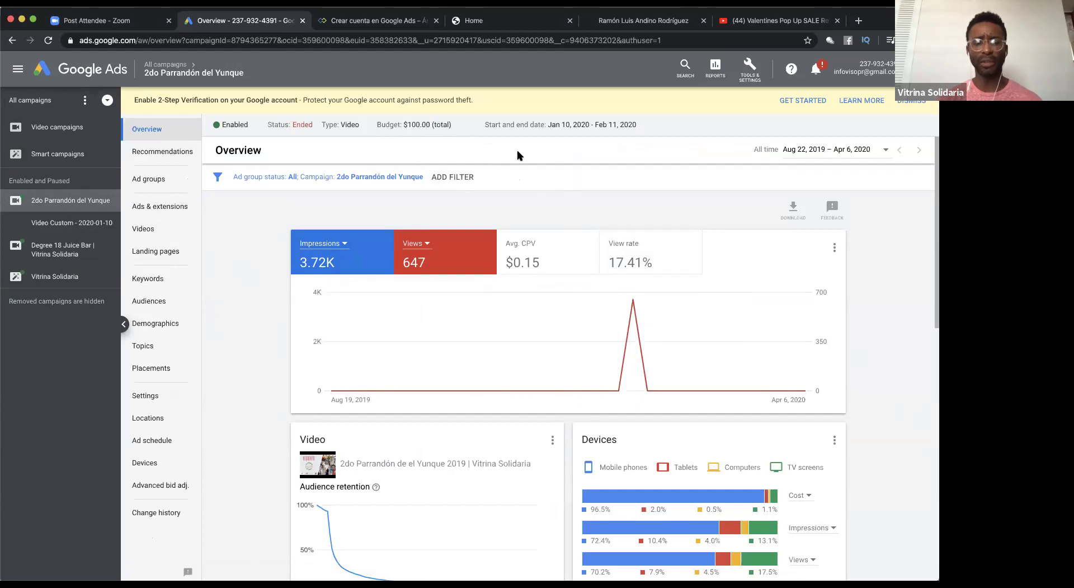
scroll(887, 443, down, 1)
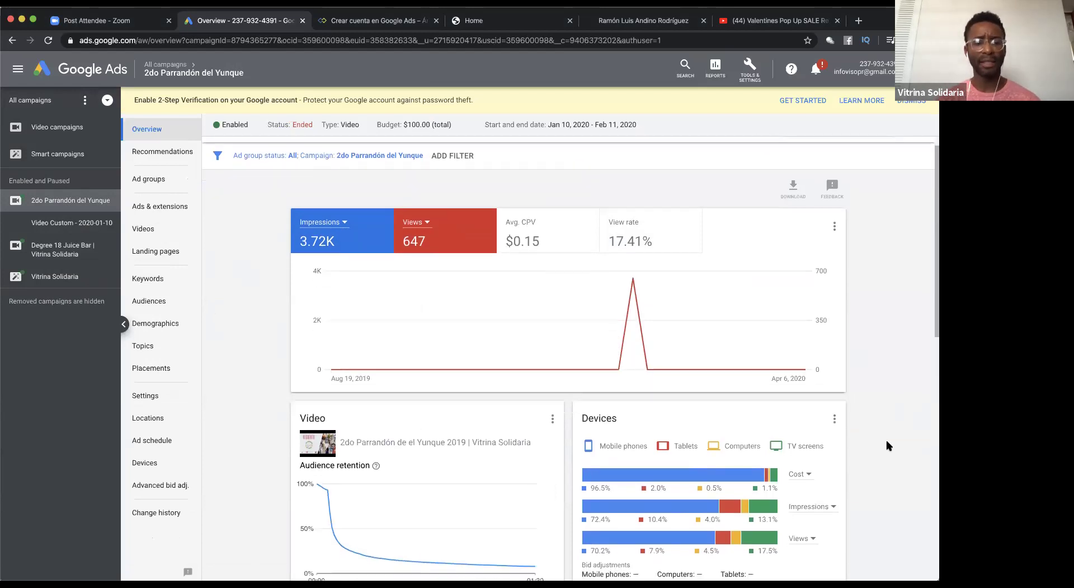
scroll(887, 446, down, 3)
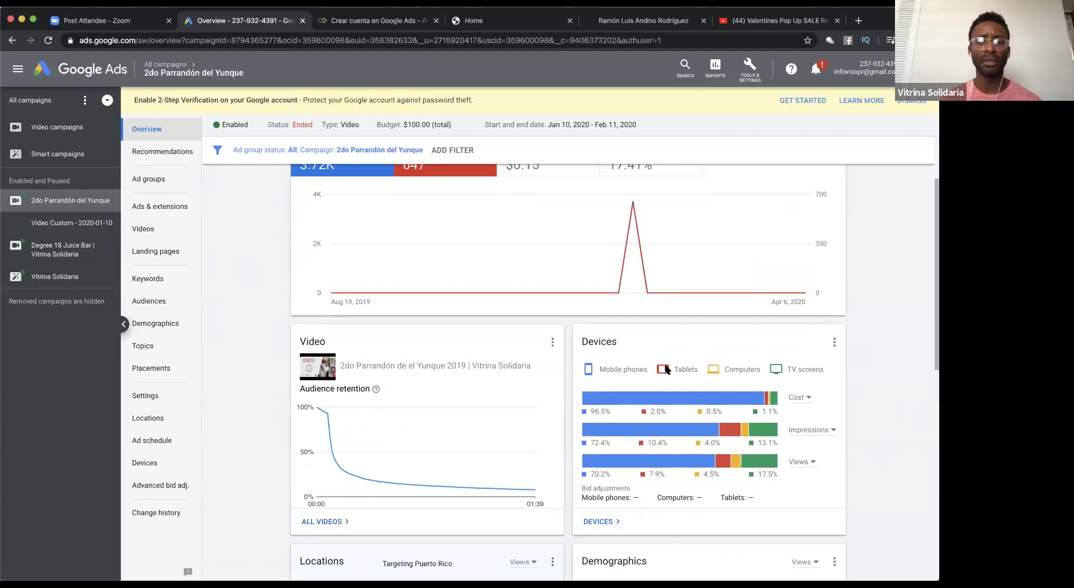
click(809, 398)
click(376, 192)
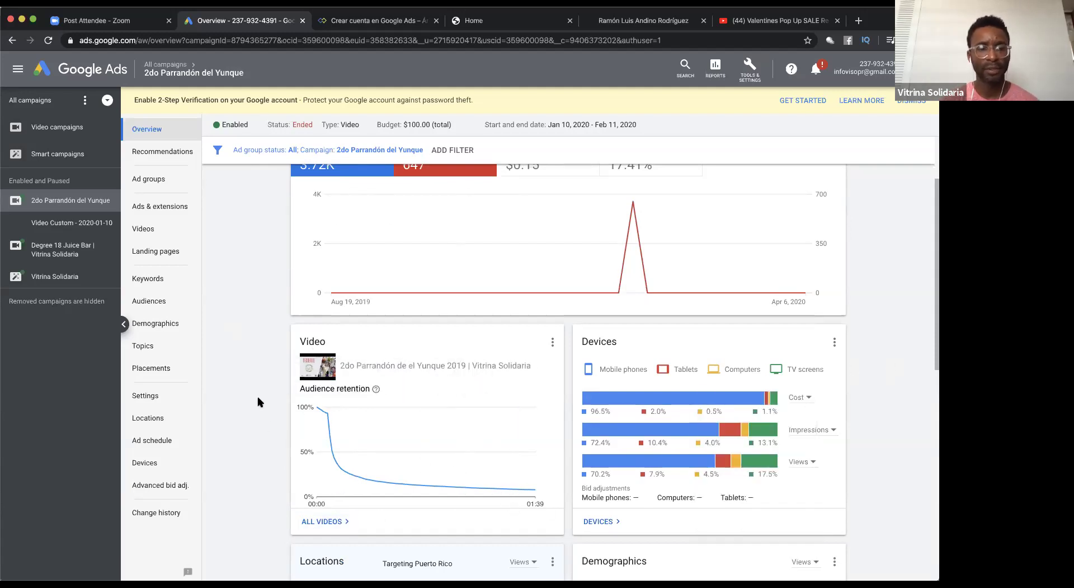
scroll(258, 402, down, 2)
scroll(258, 402, up, 3)
scroll(256, 401, up, 1)
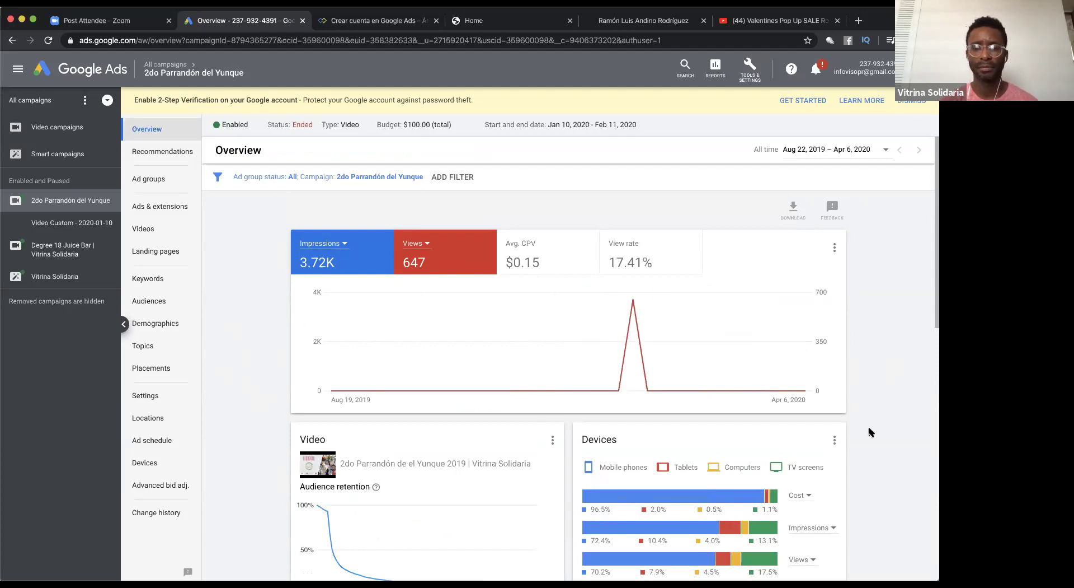
- Review the campaign's locations, networks and viewing times, then break its demographics down by age and inspect the 18-24 group
scroll(869, 432, down, 2)
scroll(869, 432, down, 5)
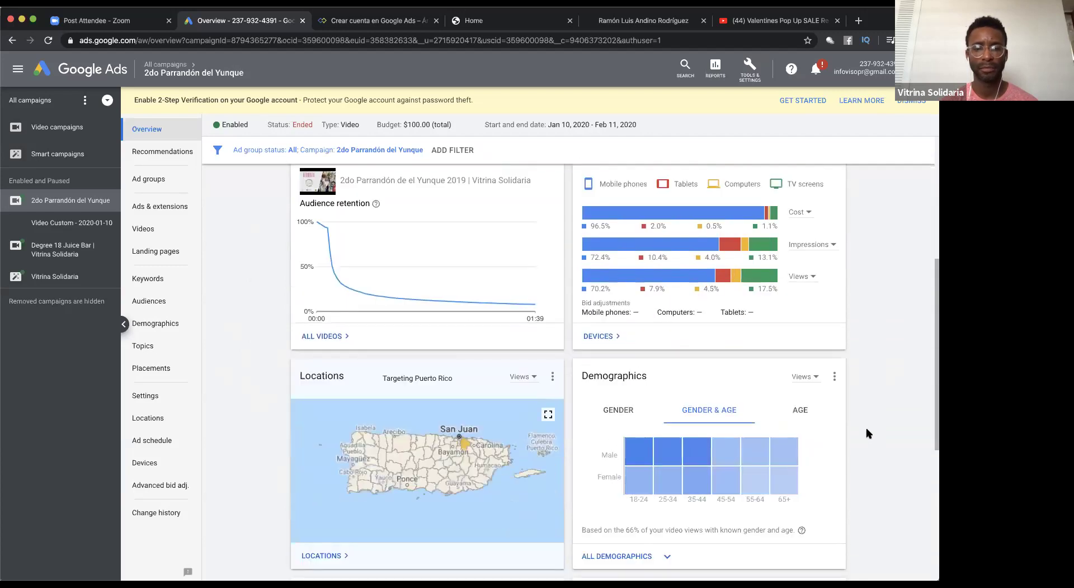
mouse_move(460, 393)
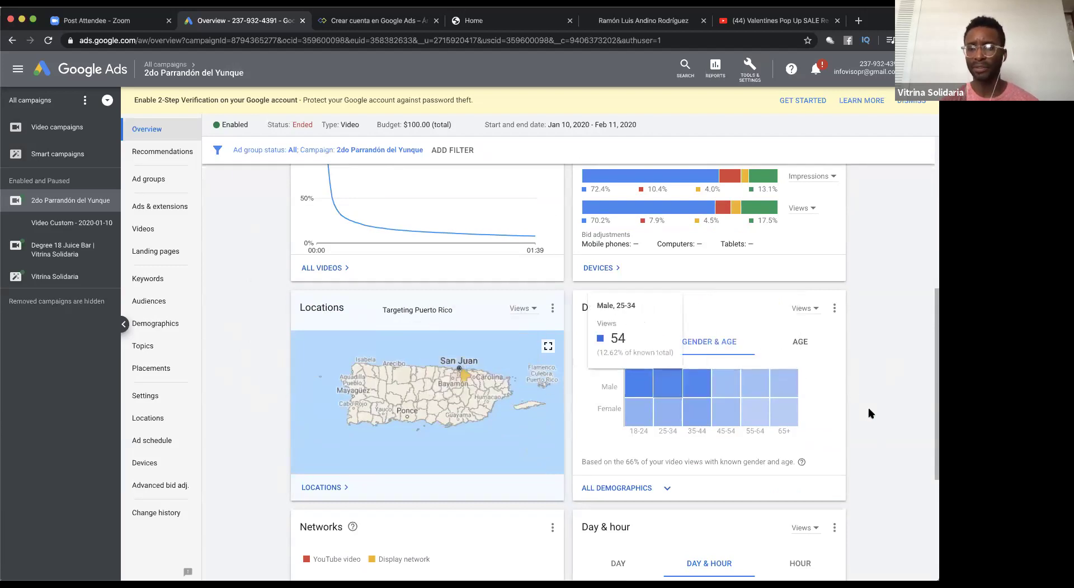
scroll(868, 413, down, 1)
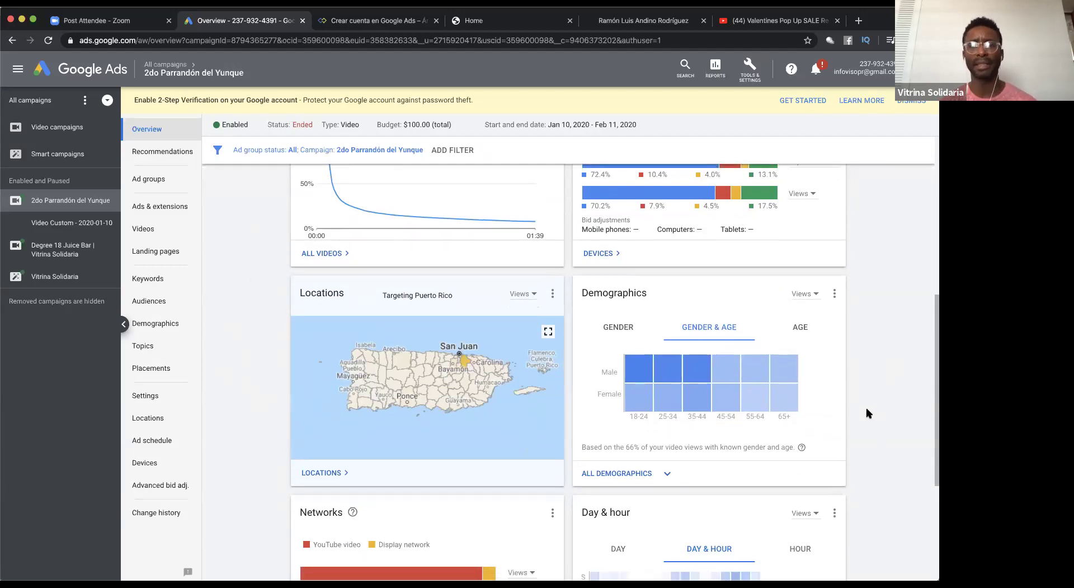
scroll(868, 413, down, 5)
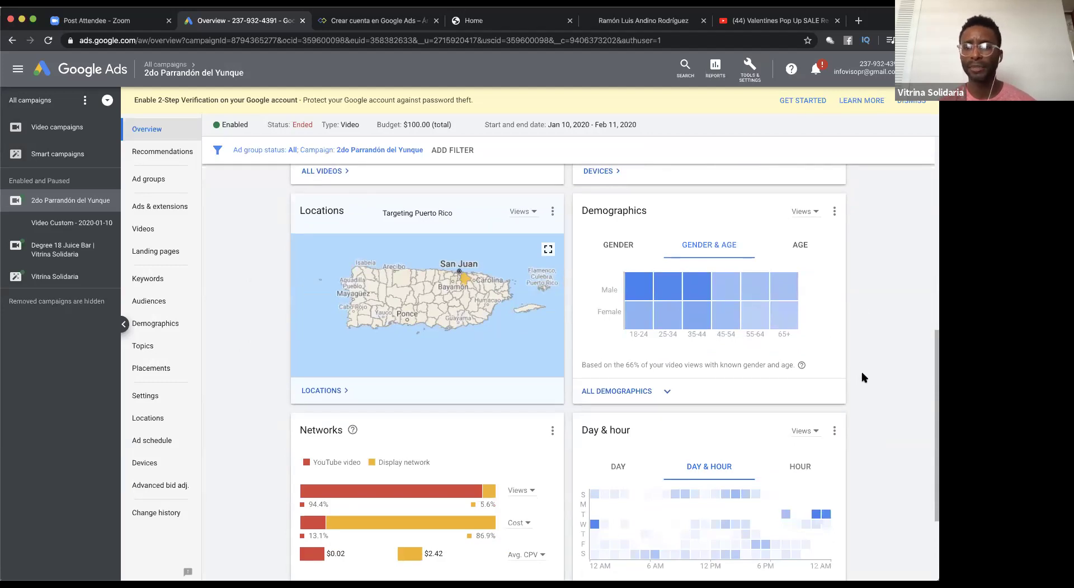
click(798, 246)
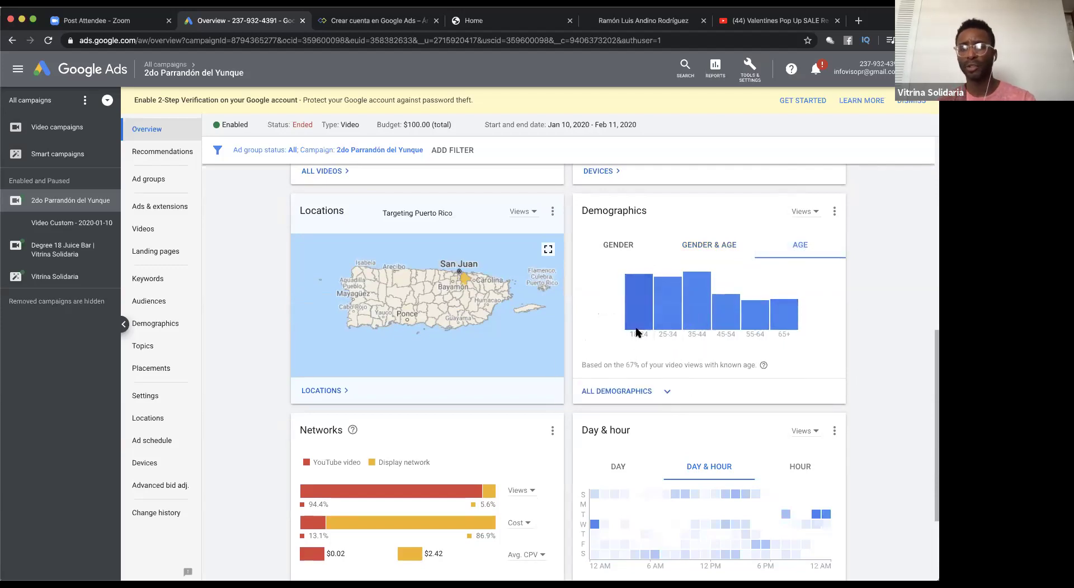
mouse_move(638, 331)
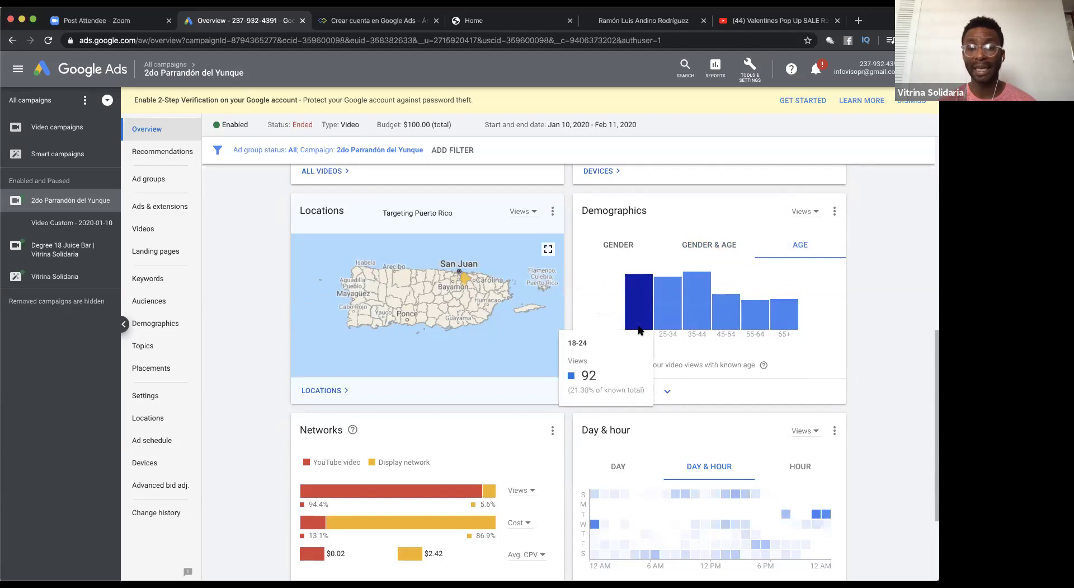